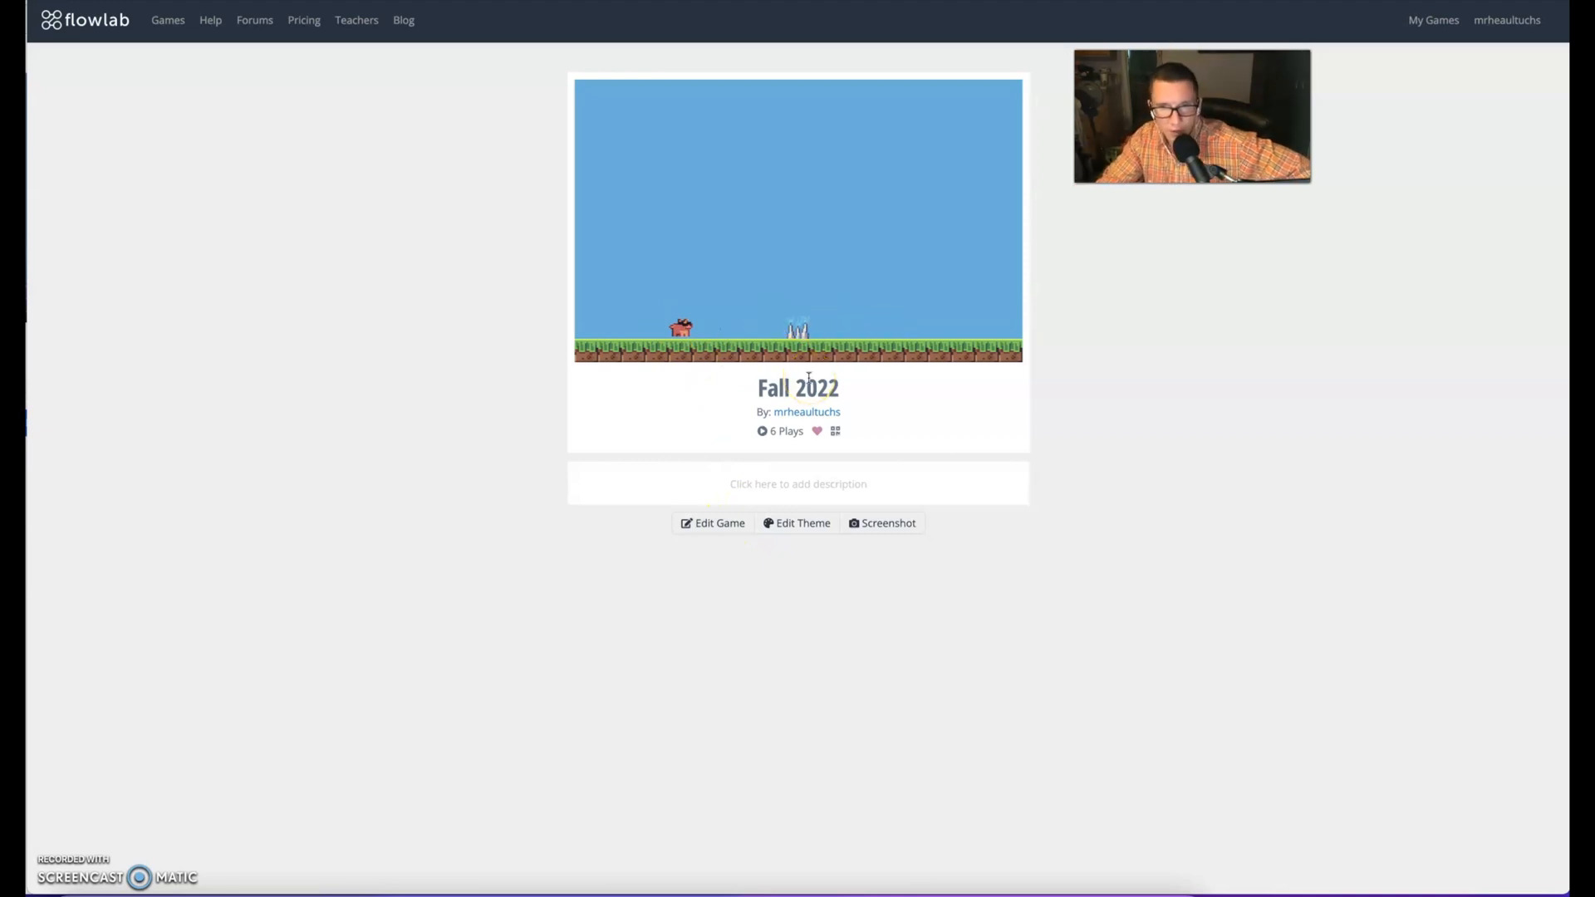
Open the Fall 2022 game for editing and bring up the behaviors of the pink player object
left_click(724, 525)
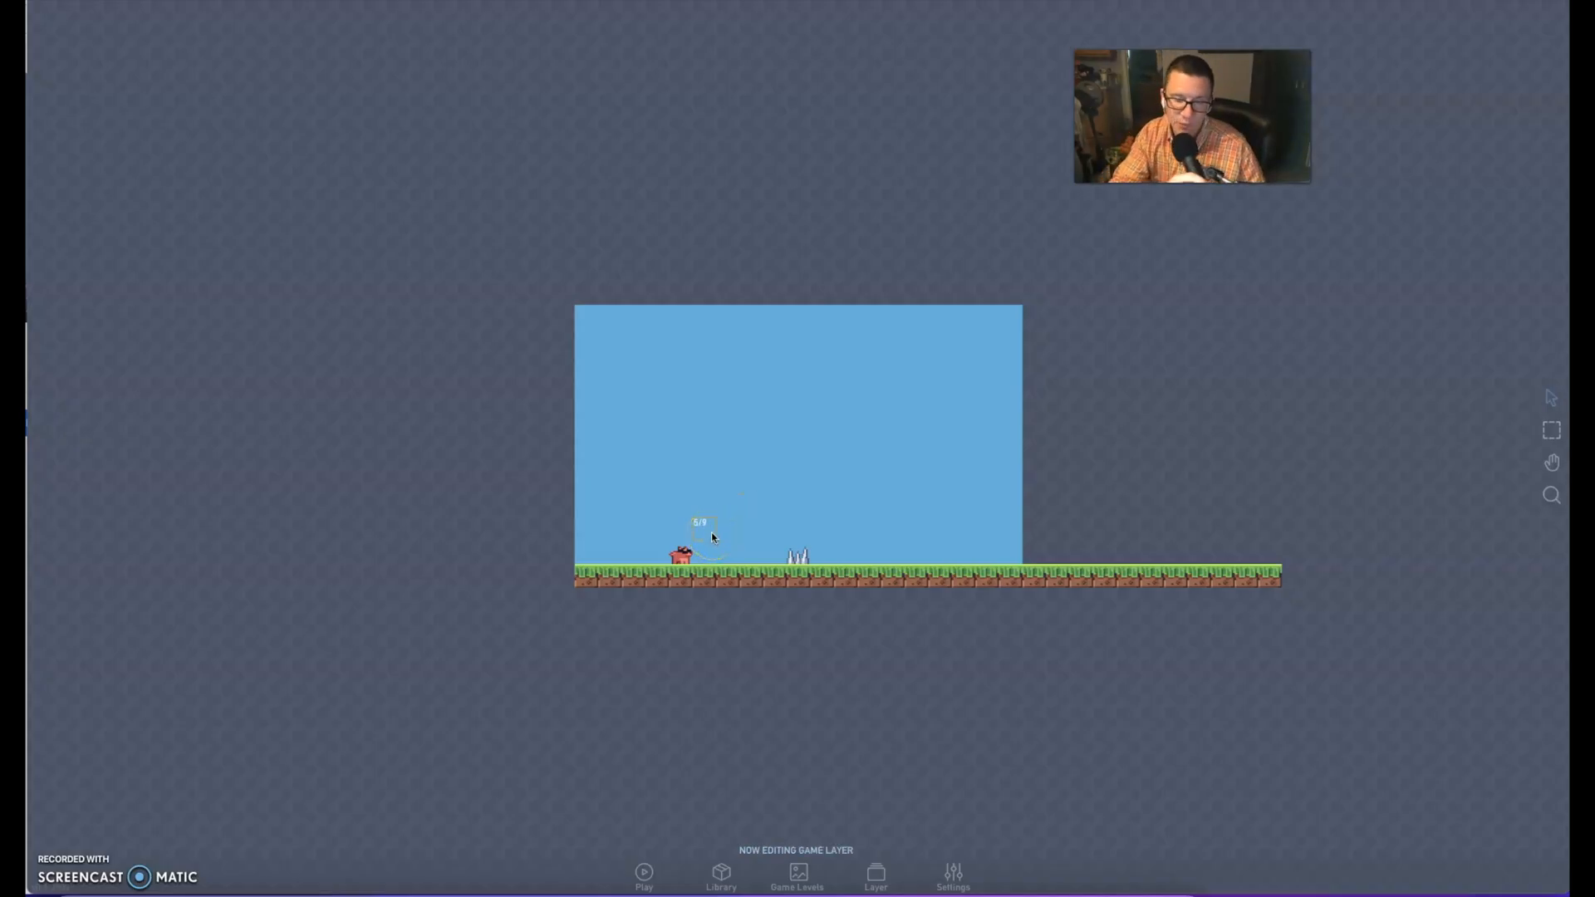
scroll(776, 538, "down", 4)
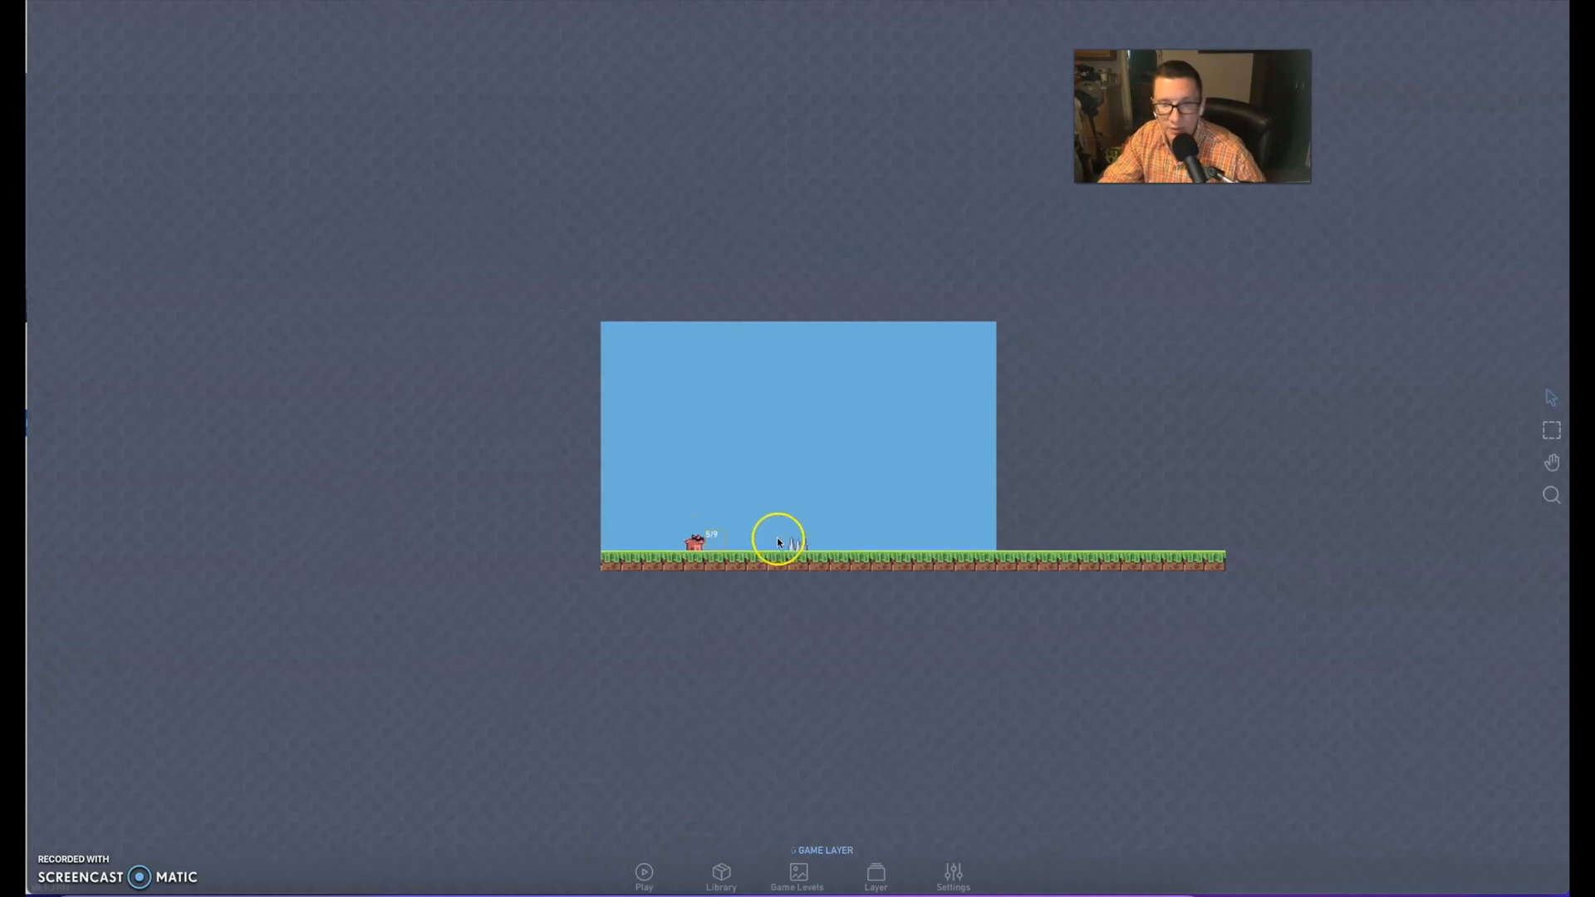
scroll(777, 541, "up", 6)
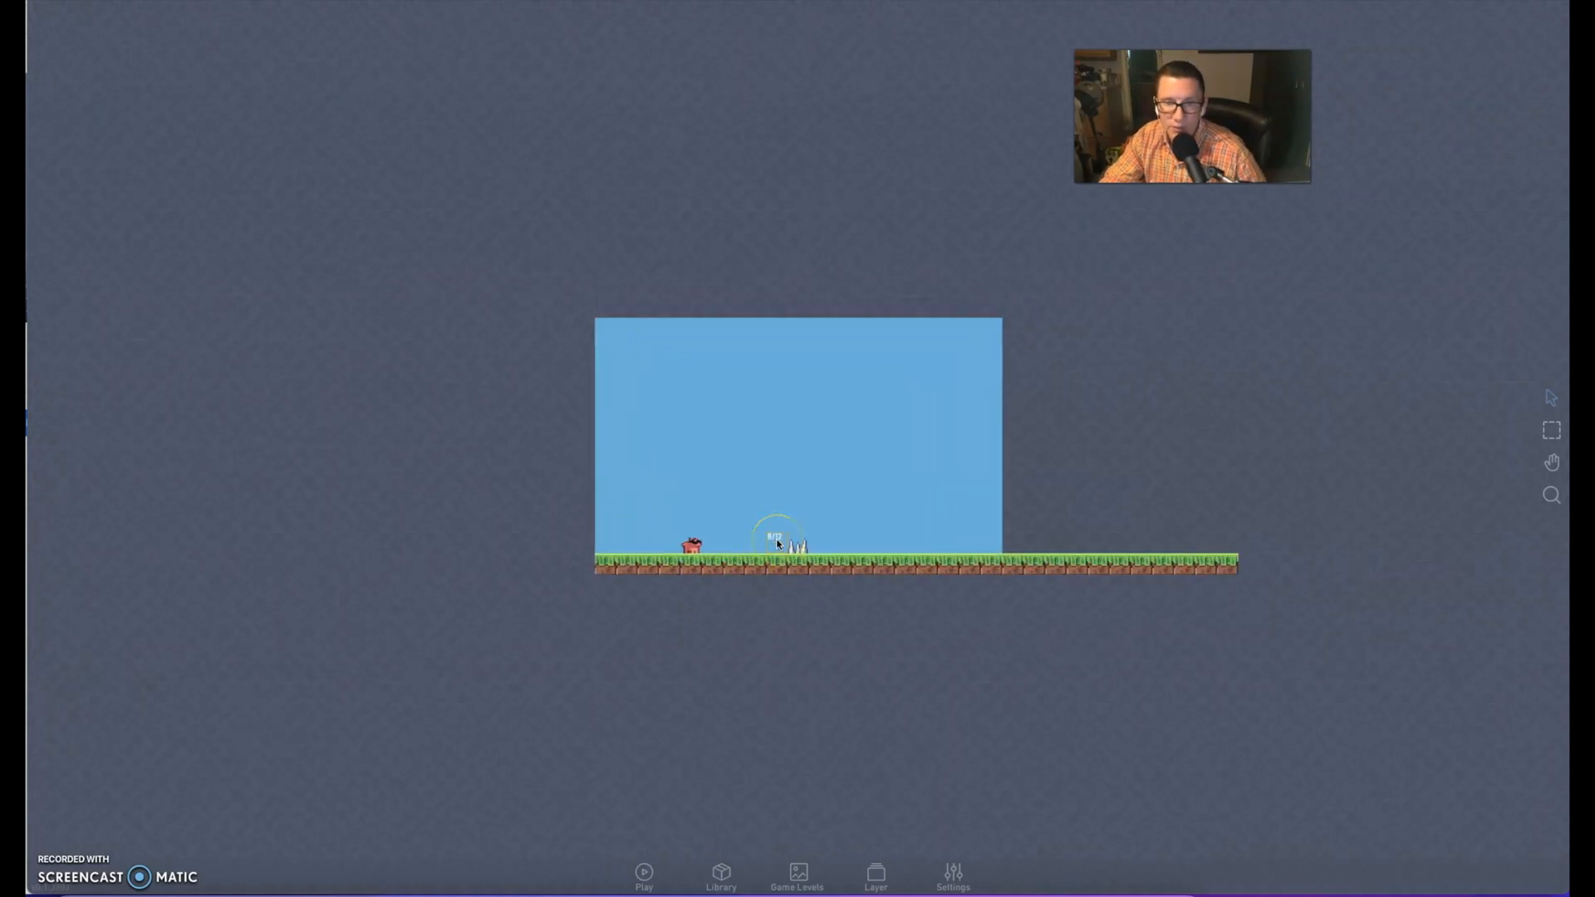
scroll(778, 542, "down", 5)
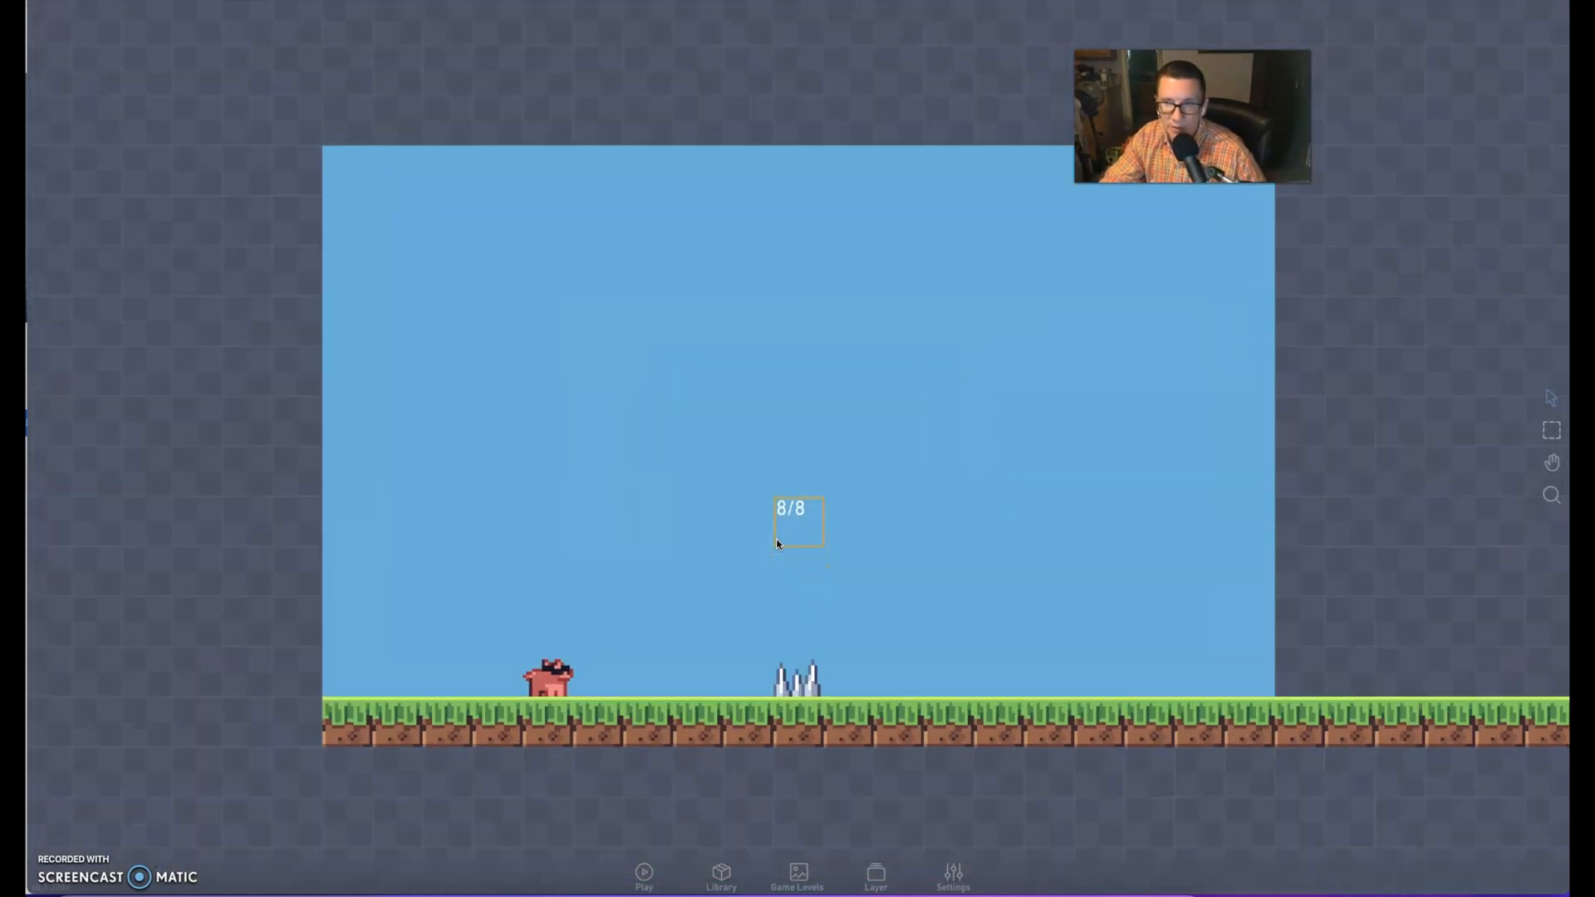
left_click(521, 648)
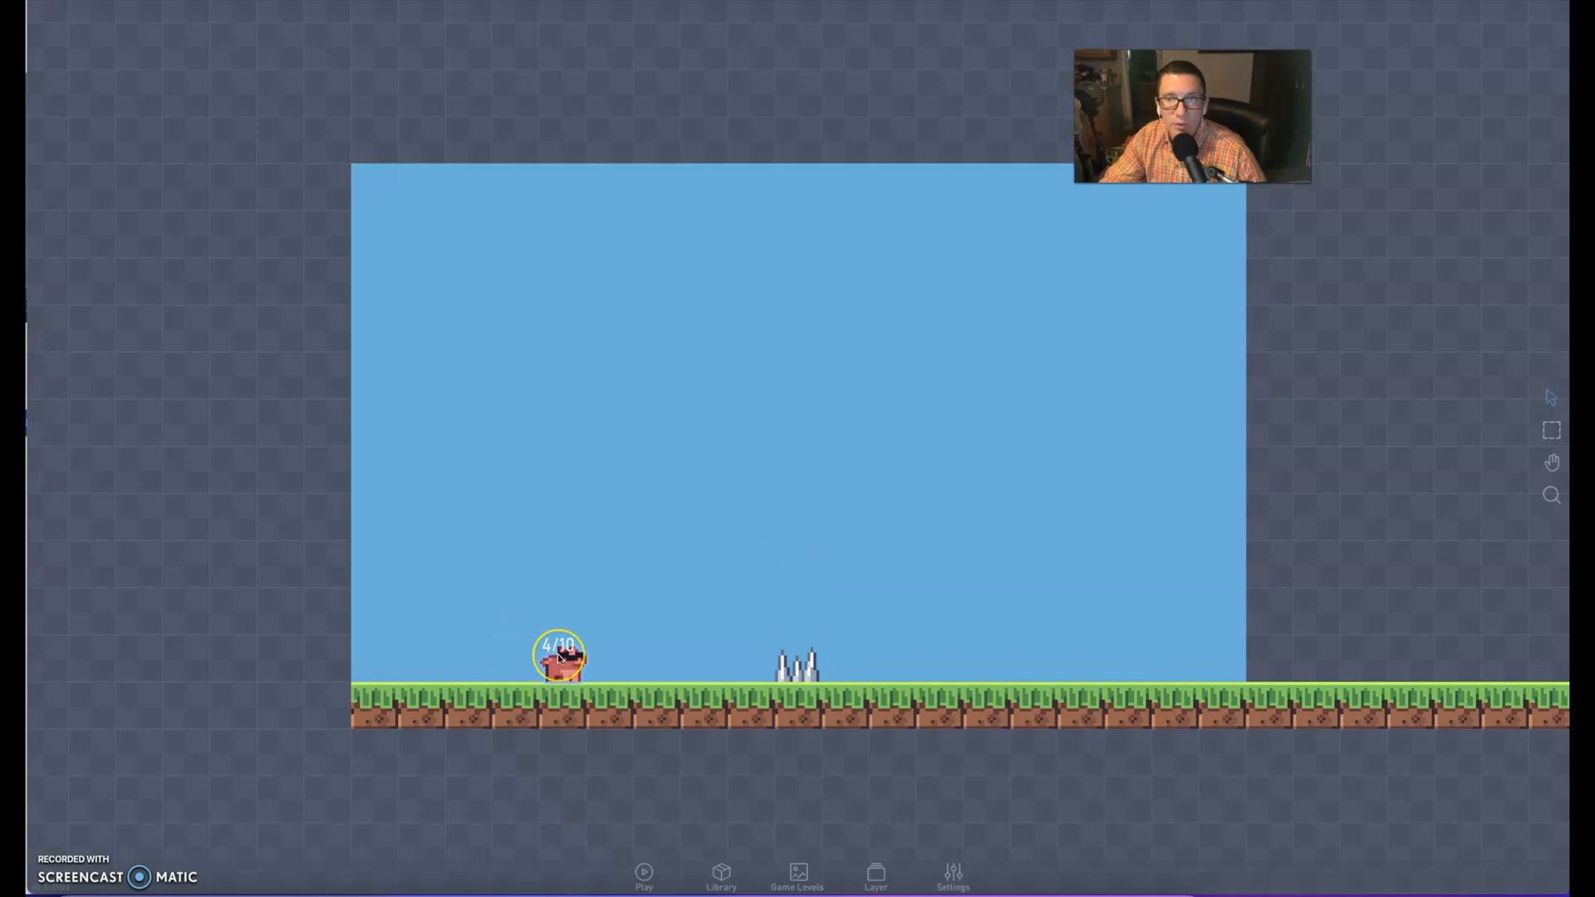
right_click(559, 656)
left_click(587, 641)
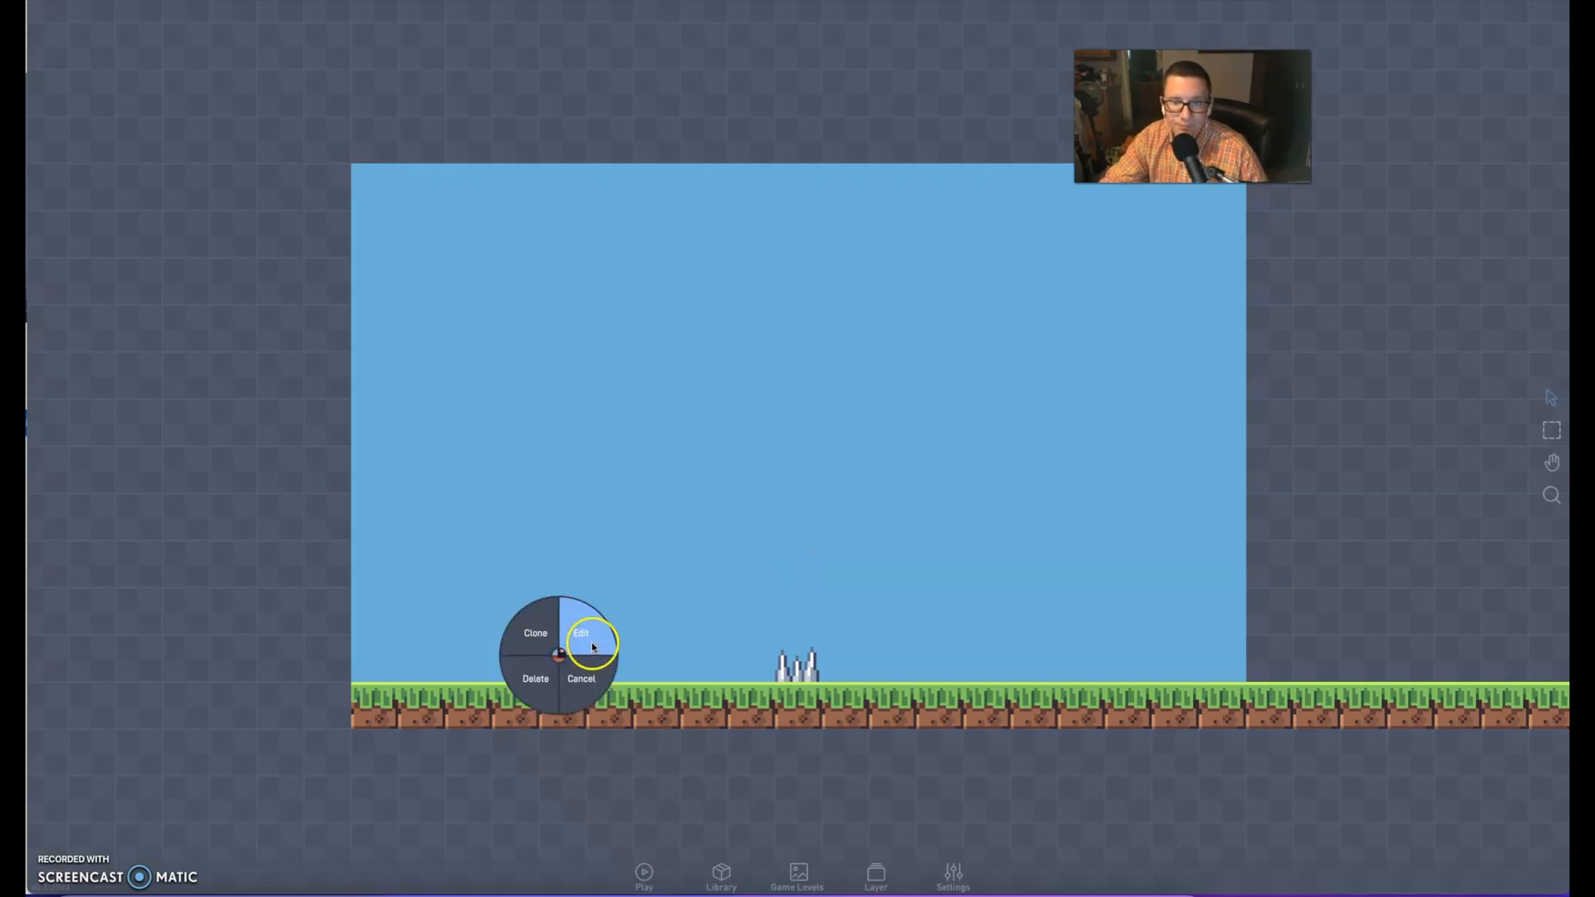
left_click(637, 339)
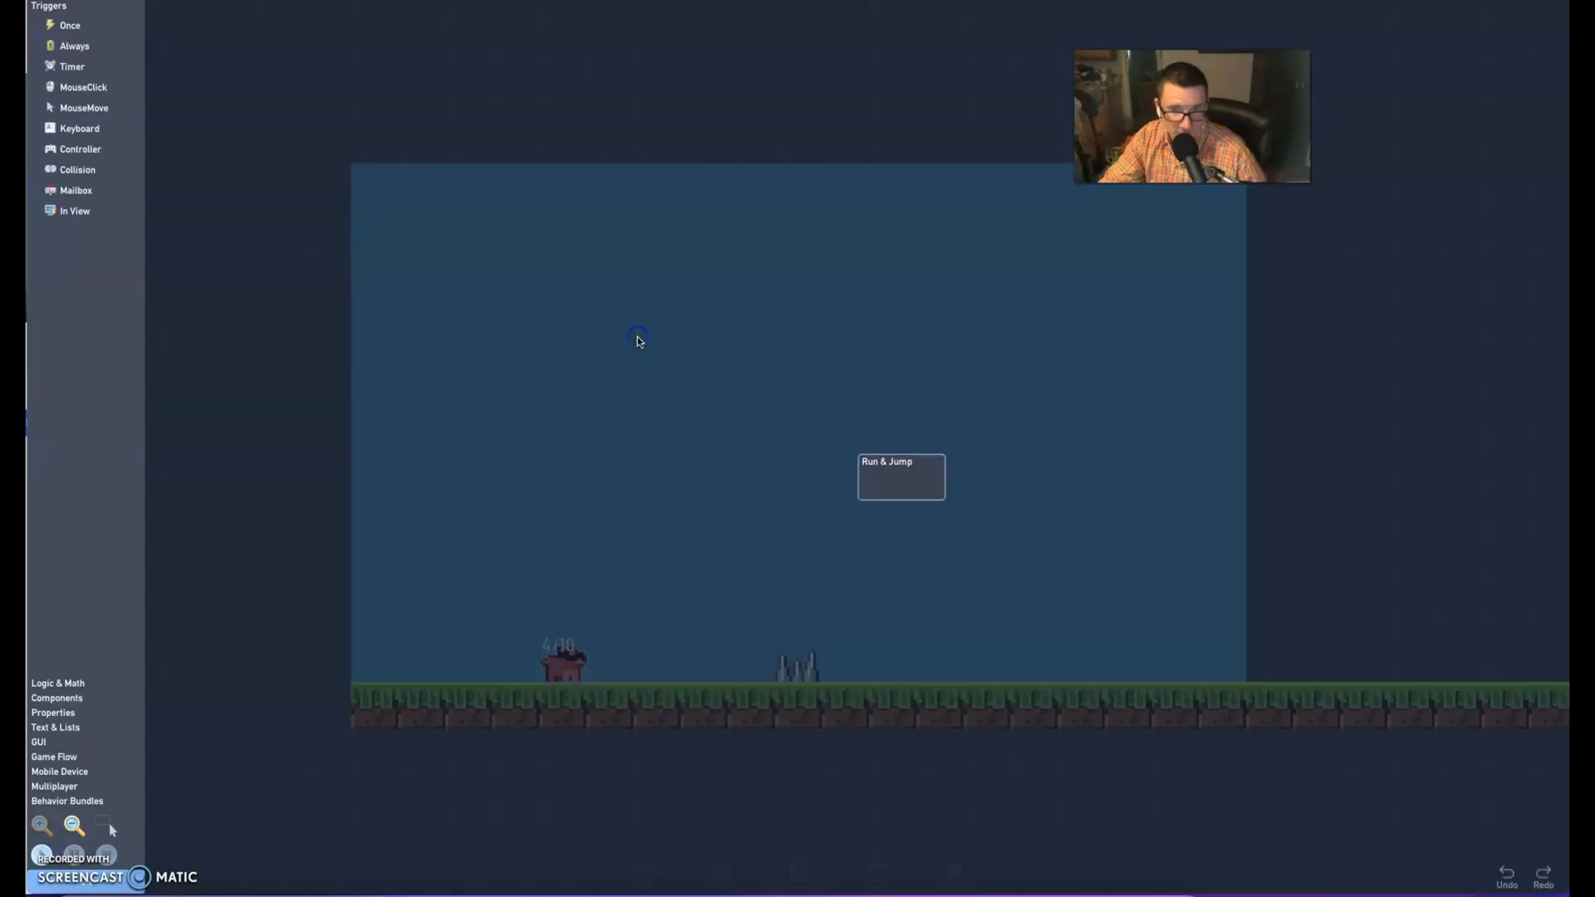
Open the player's Run & Jump behavior bundle and make room below its jump logic
left_click(810, 388)
left_click_drag(873, 456, 673, 318)
double_click(674, 333)
left_click_drag(707, 208, 711, 143)
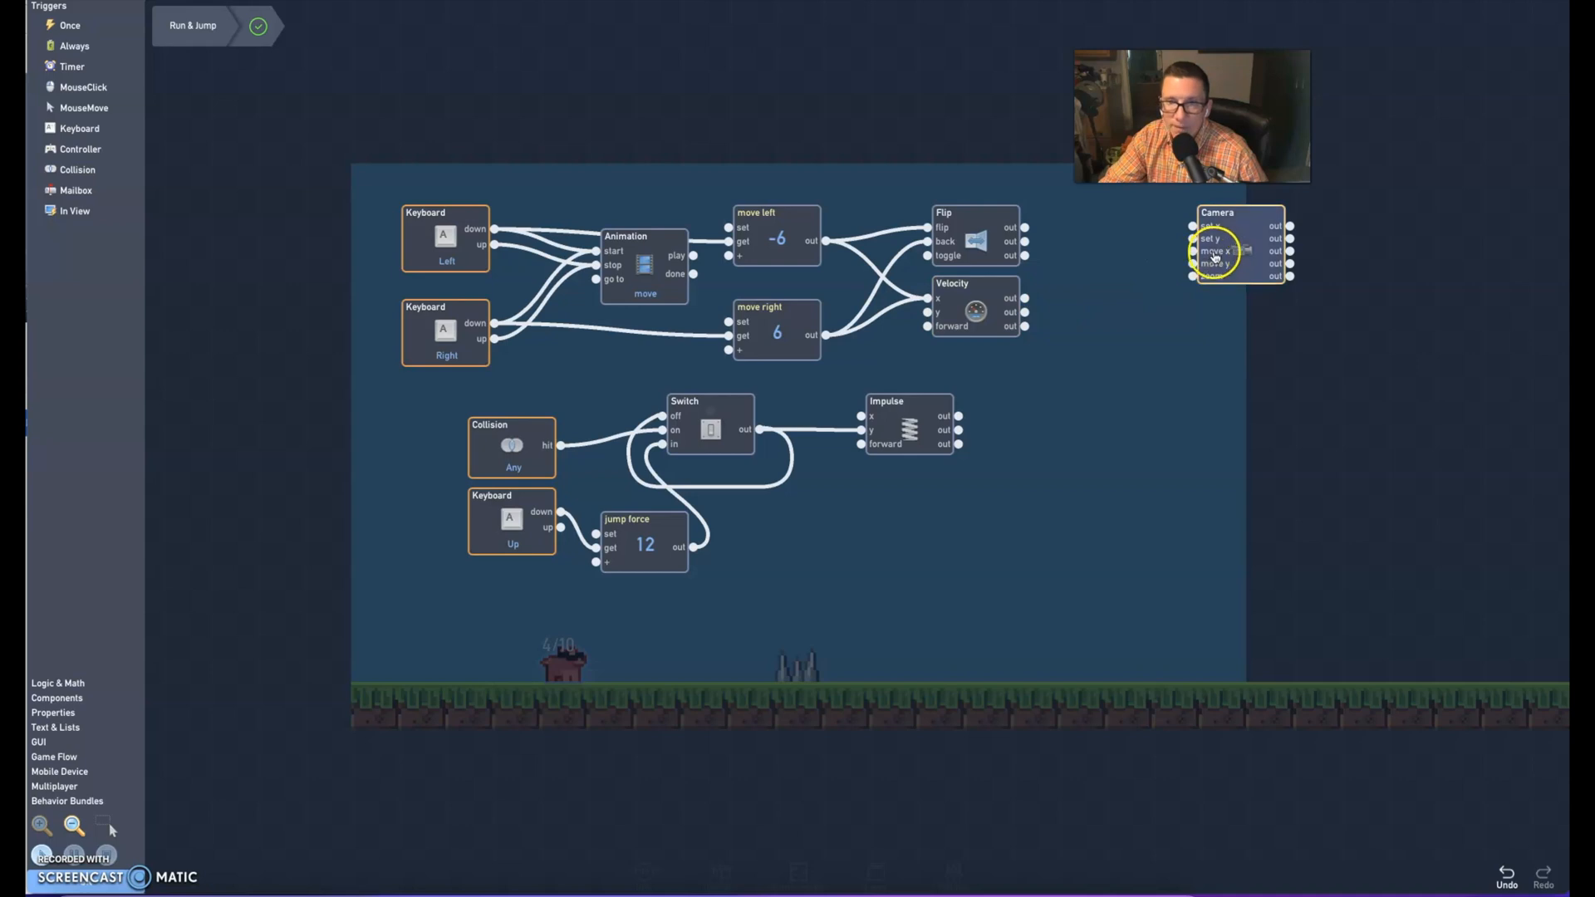
left_click(949, 144)
left_click_drag(1139, 249, 1123, 124)
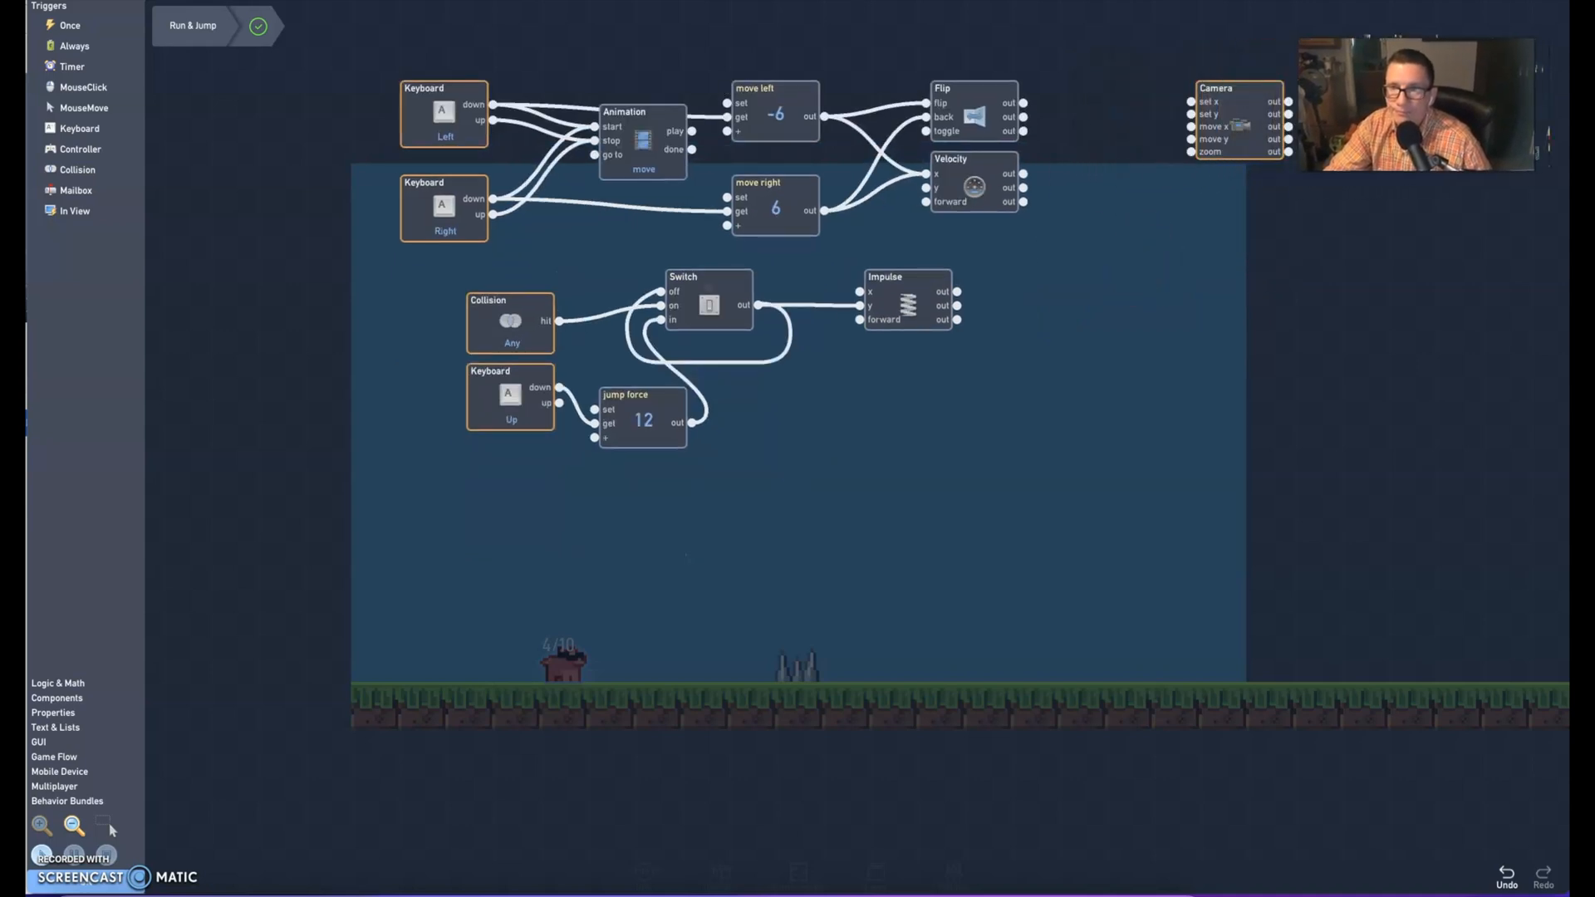
left_click(911, 482)
left_click_drag(911, 482, 913, 476)
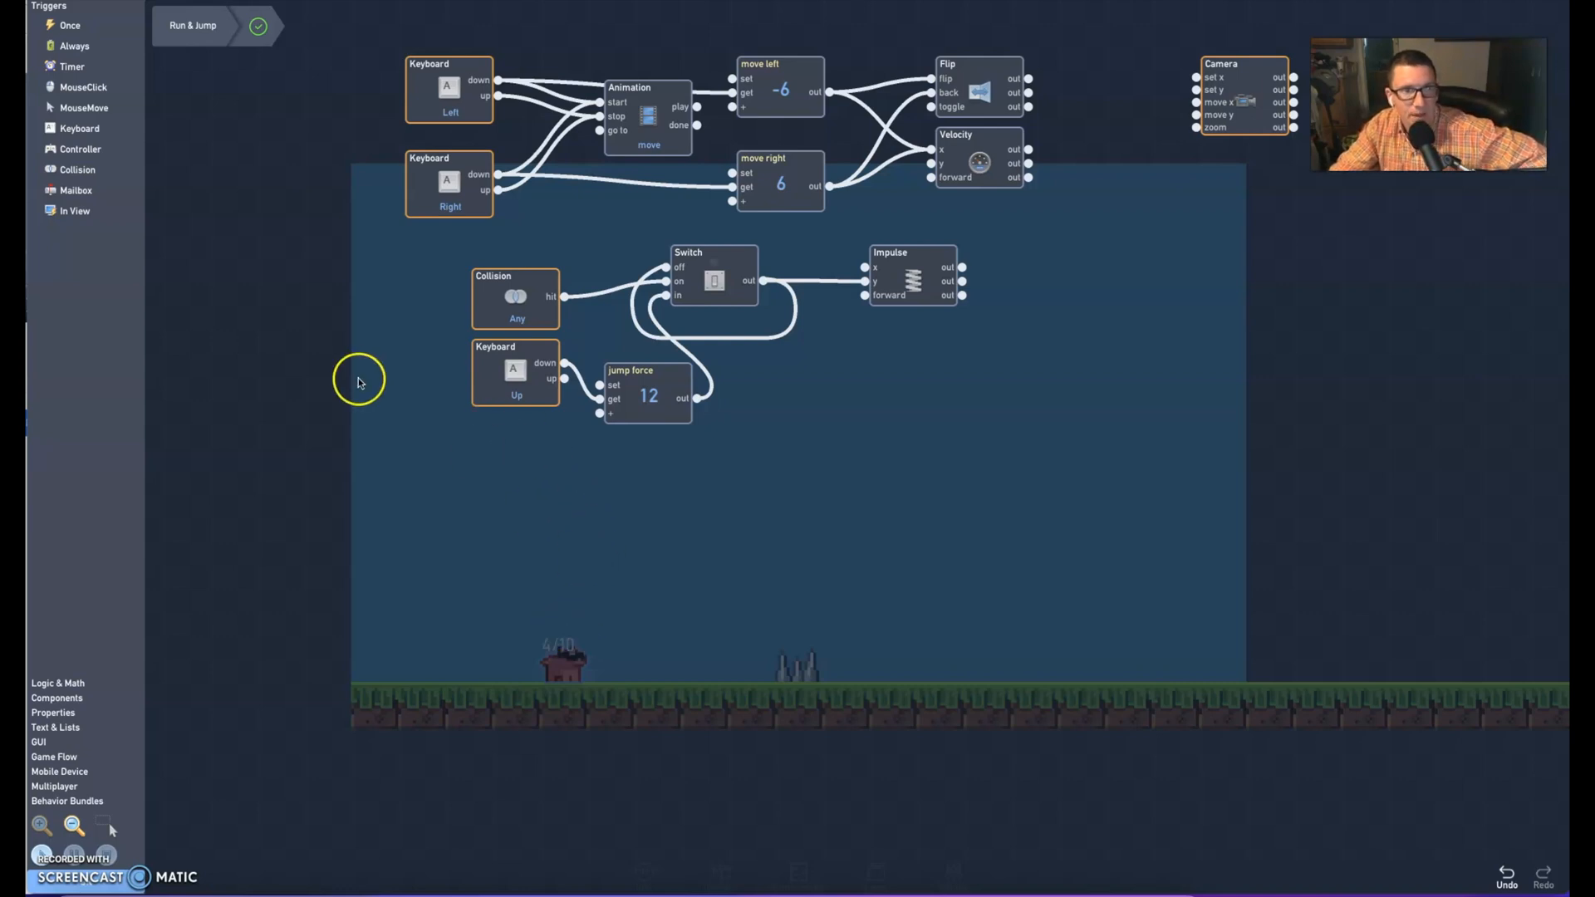
Add a Collision trigger below the jump logic, set its type to spikes, and align it with the Up keyboard block
left_click_drag(77, 169, 481, 538)
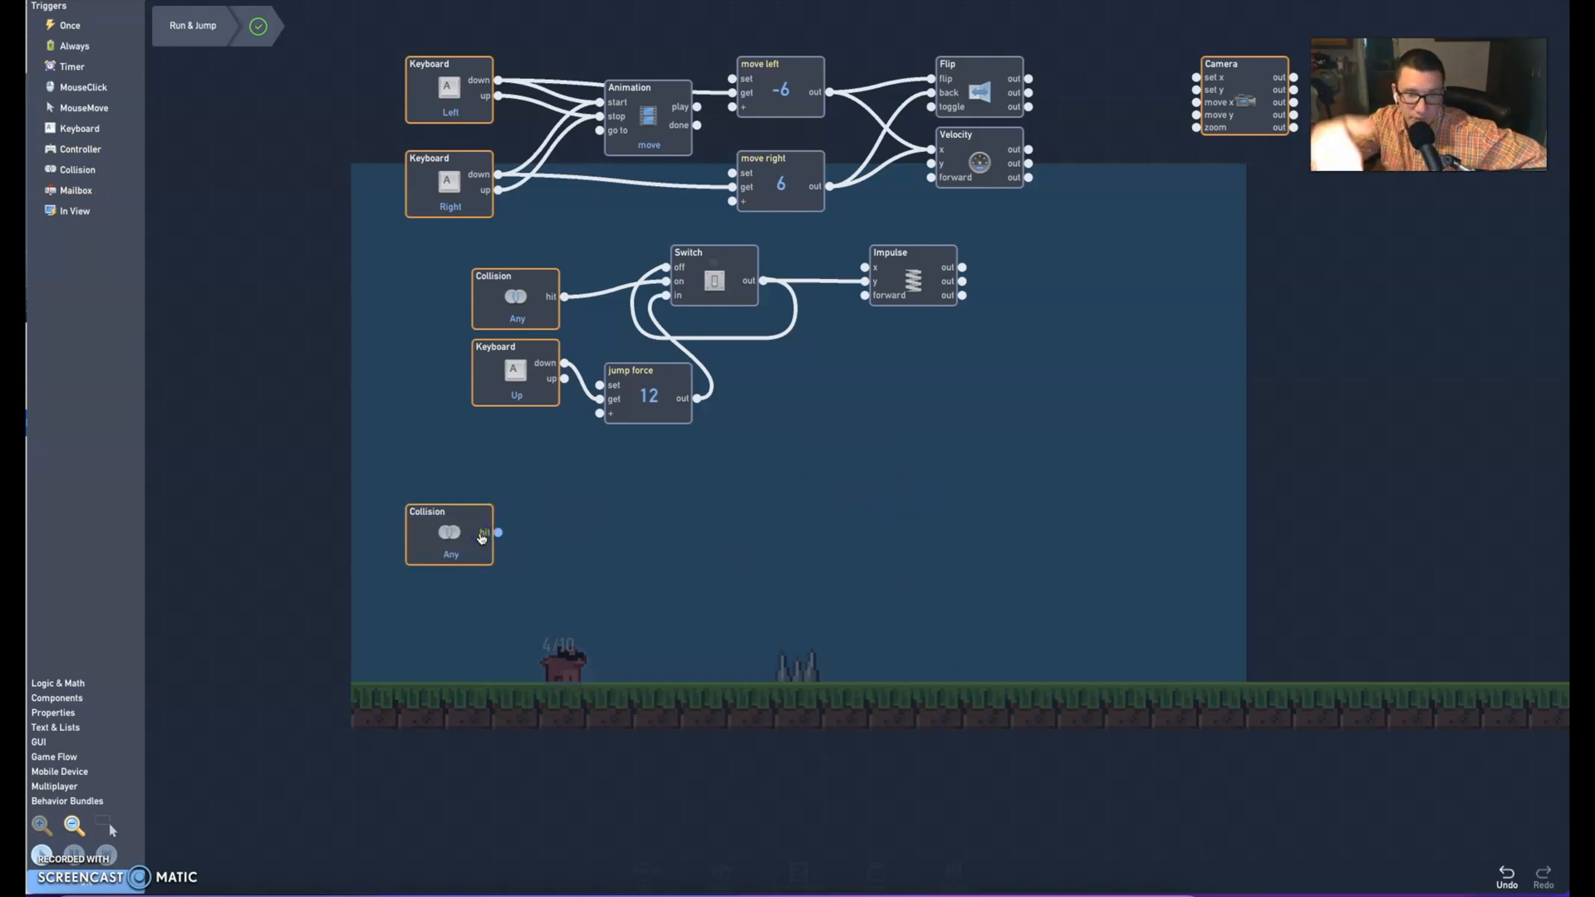
scroll(482, 536, "down", 10)
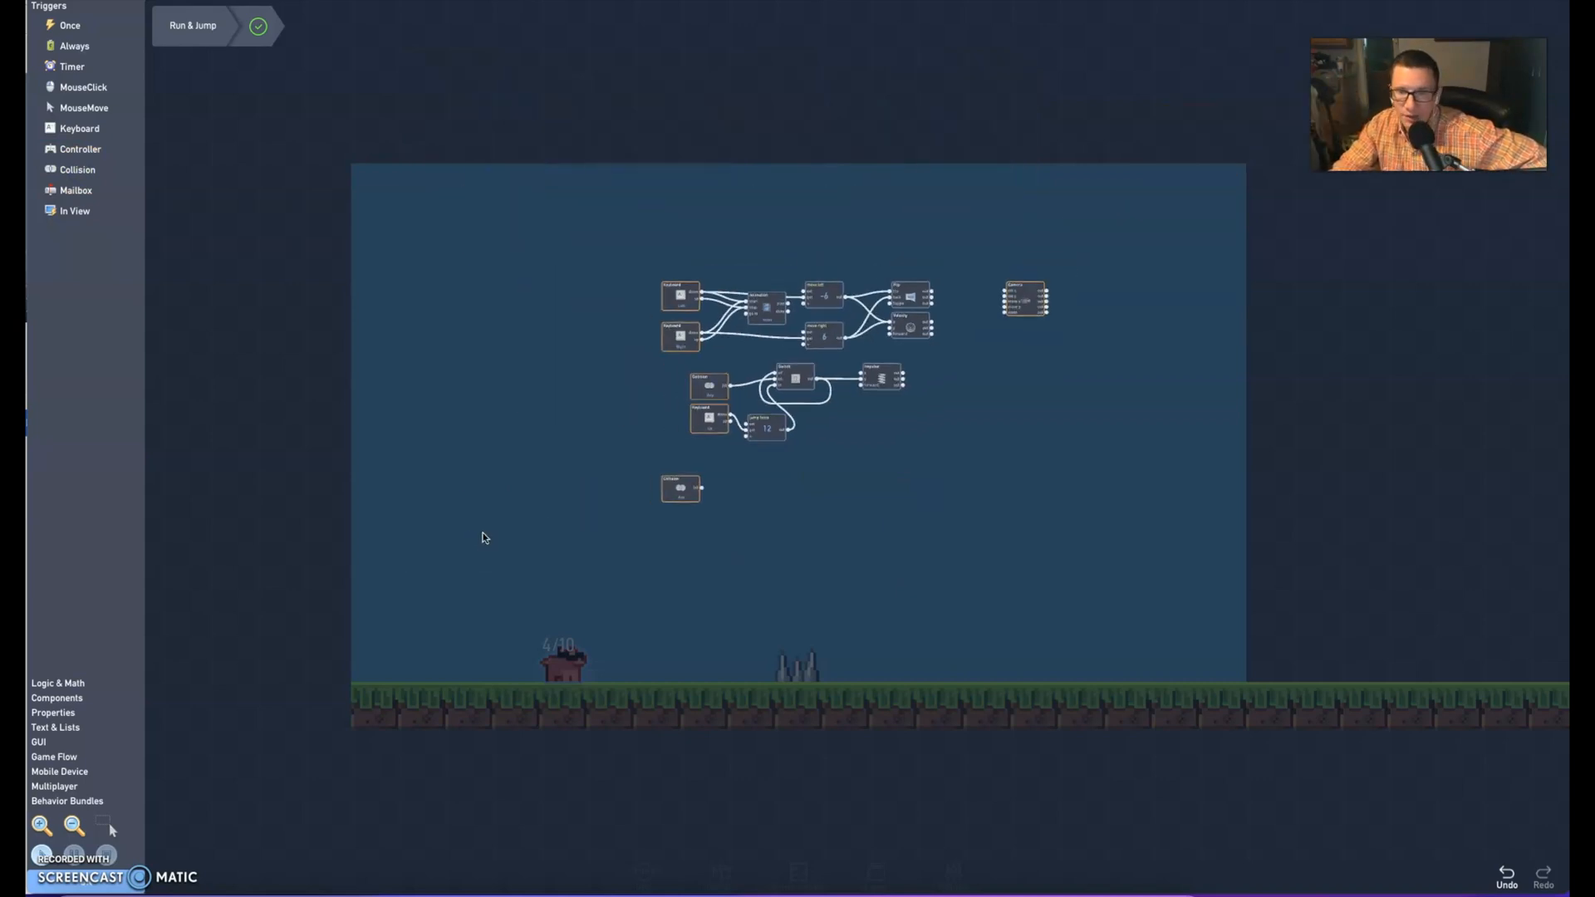
scroll(489, 534, "up", 10)
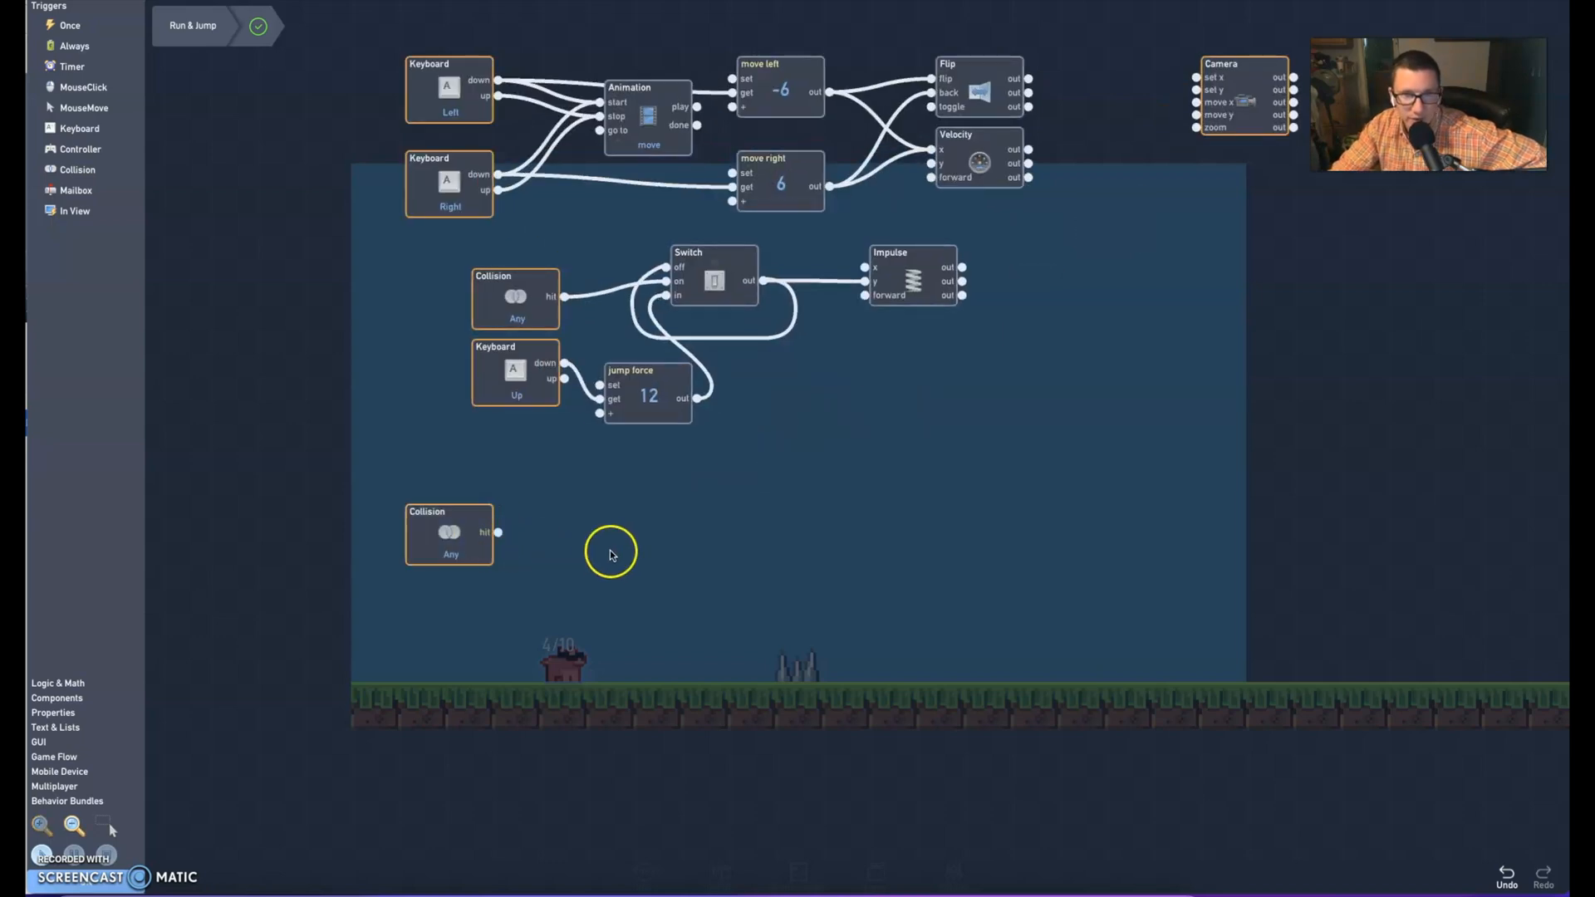
left_click(456, 538)
left_click(448, 297)
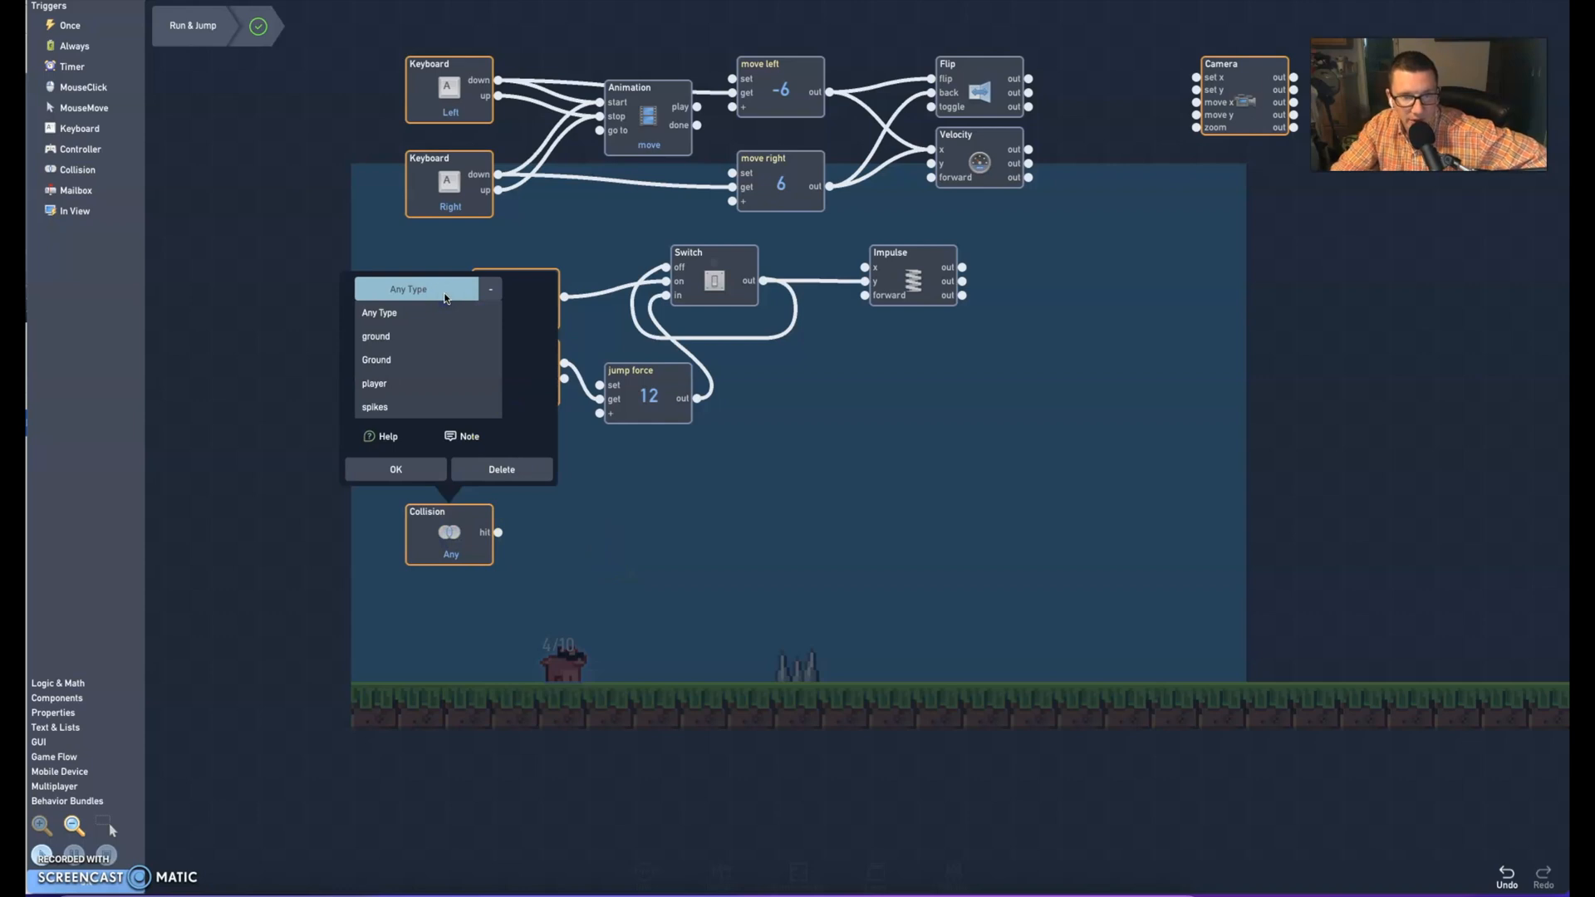
left_click(383, 407)
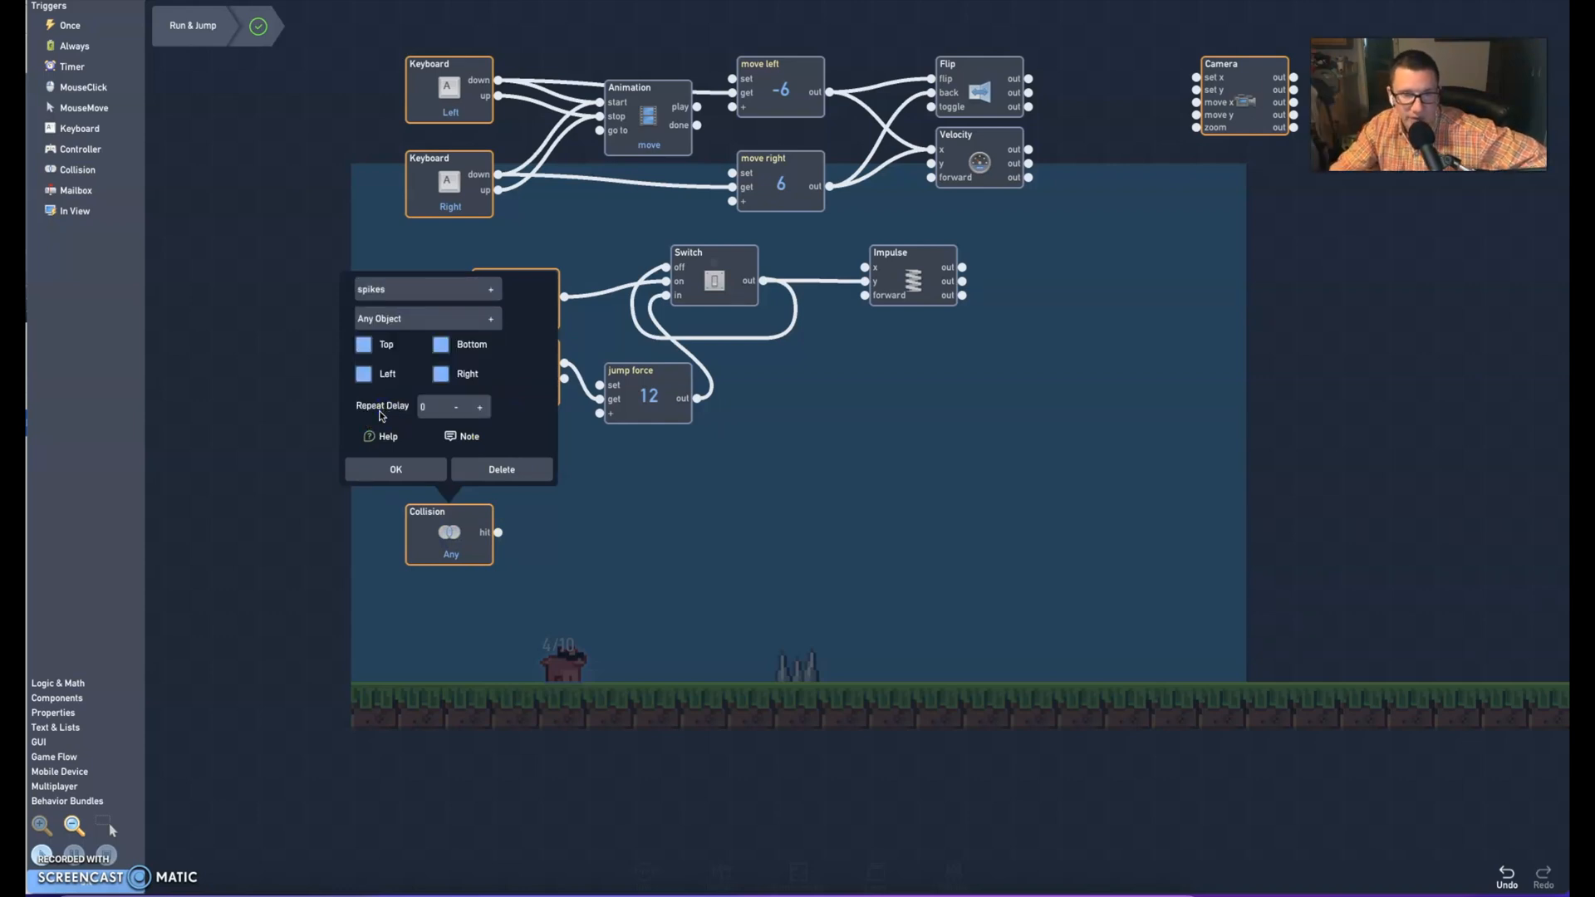
left_click(395, 469)
left_click_drag(441, 534, 507, 559)
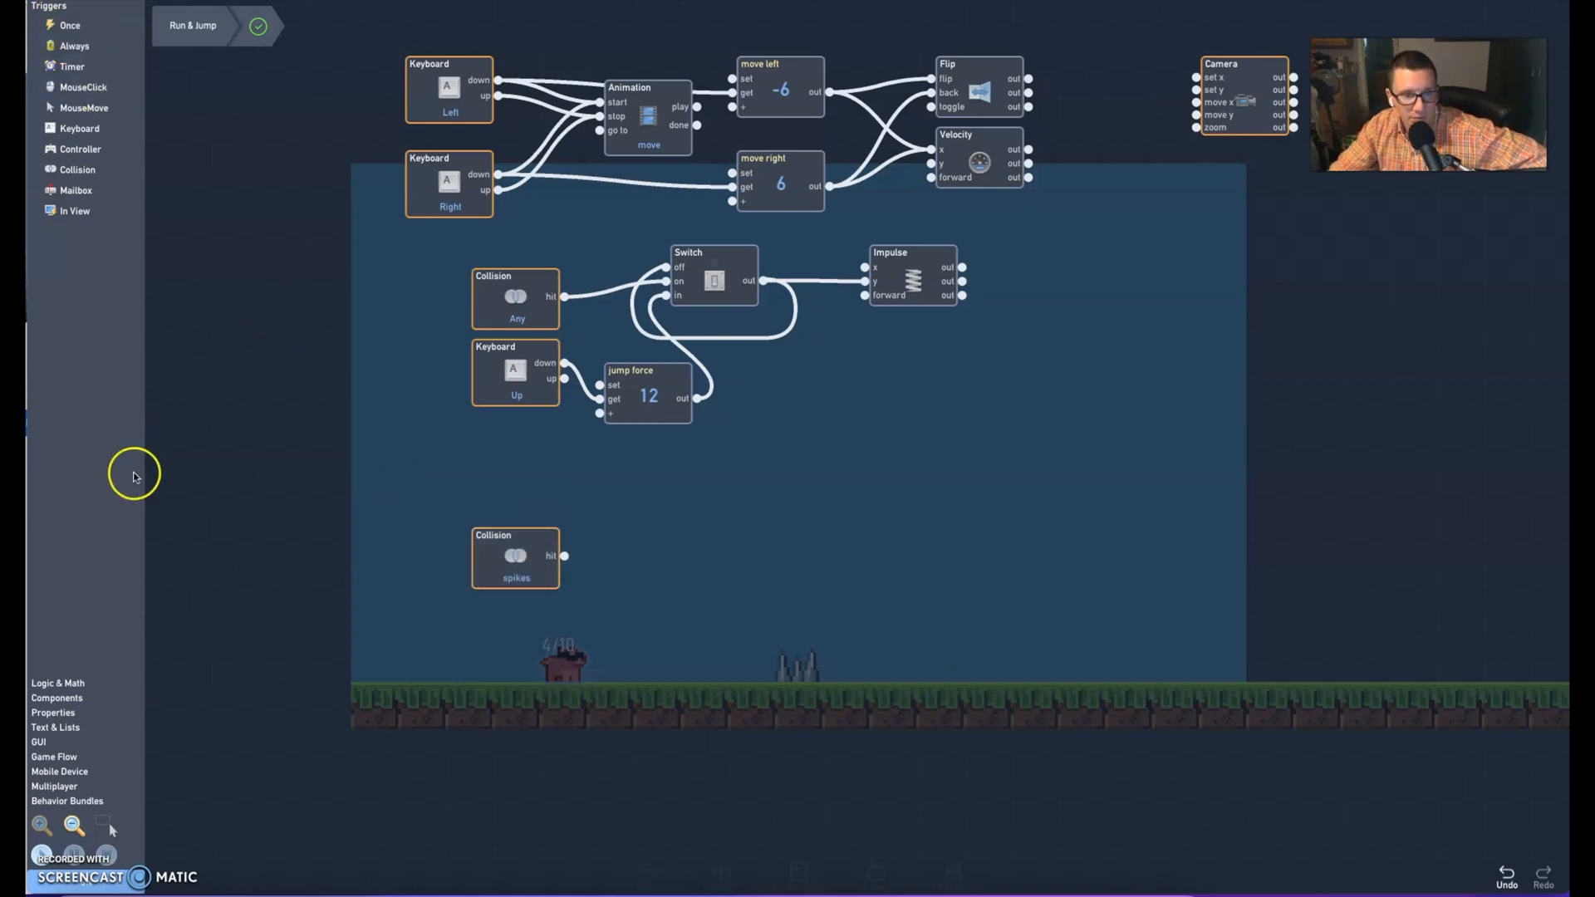
Add two Number blocks in a row beside the spikes Collision trigger
left_click(65, 683)
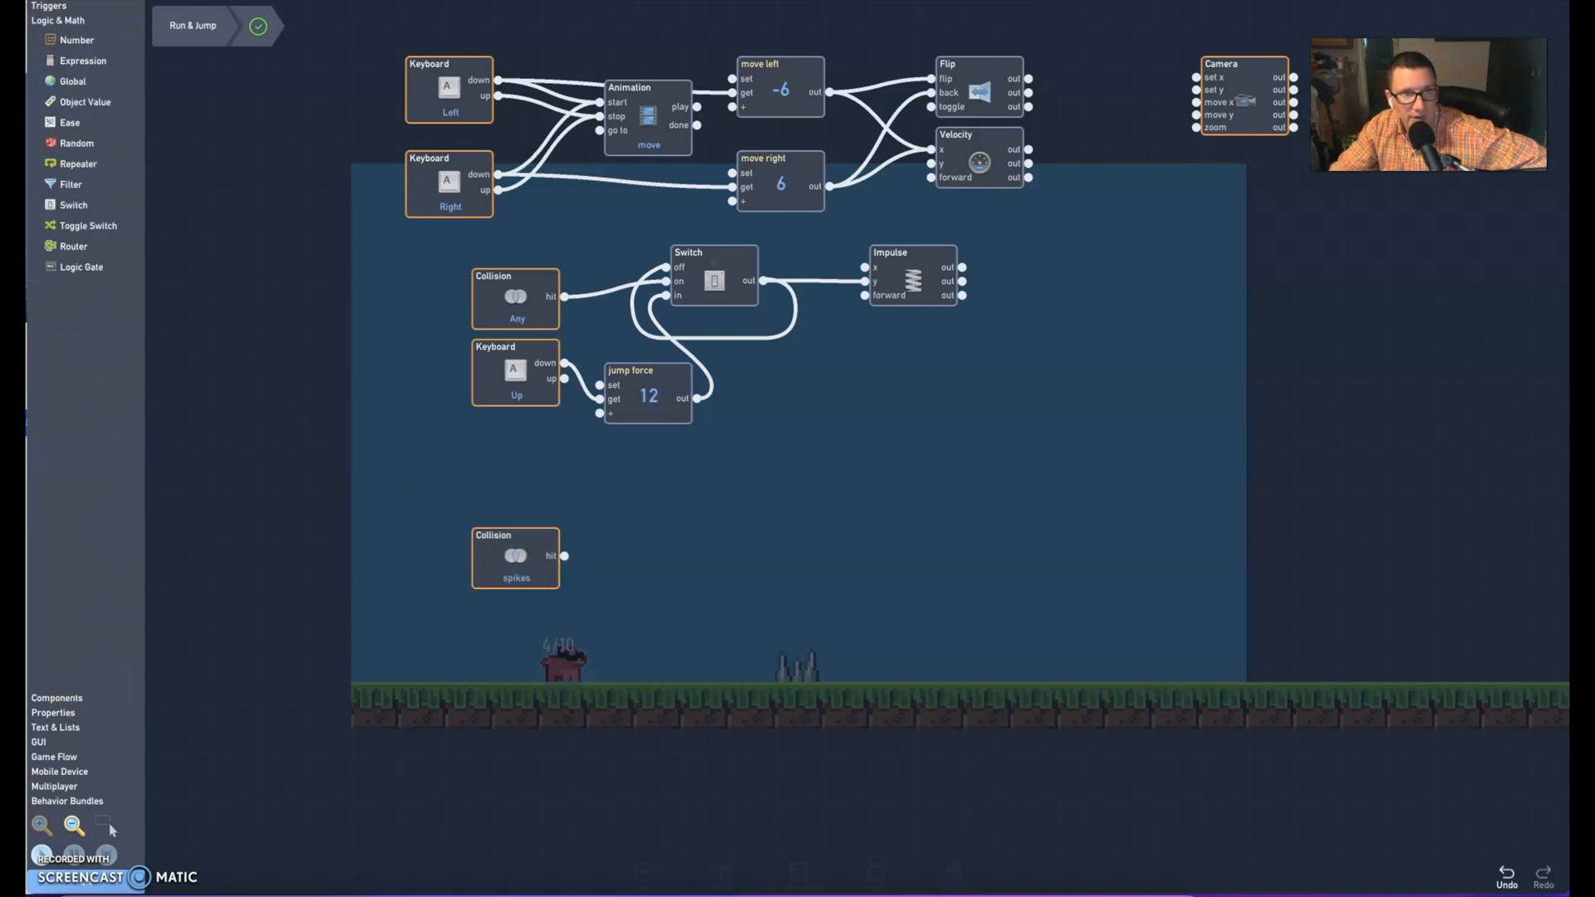
left_click(68, 41)
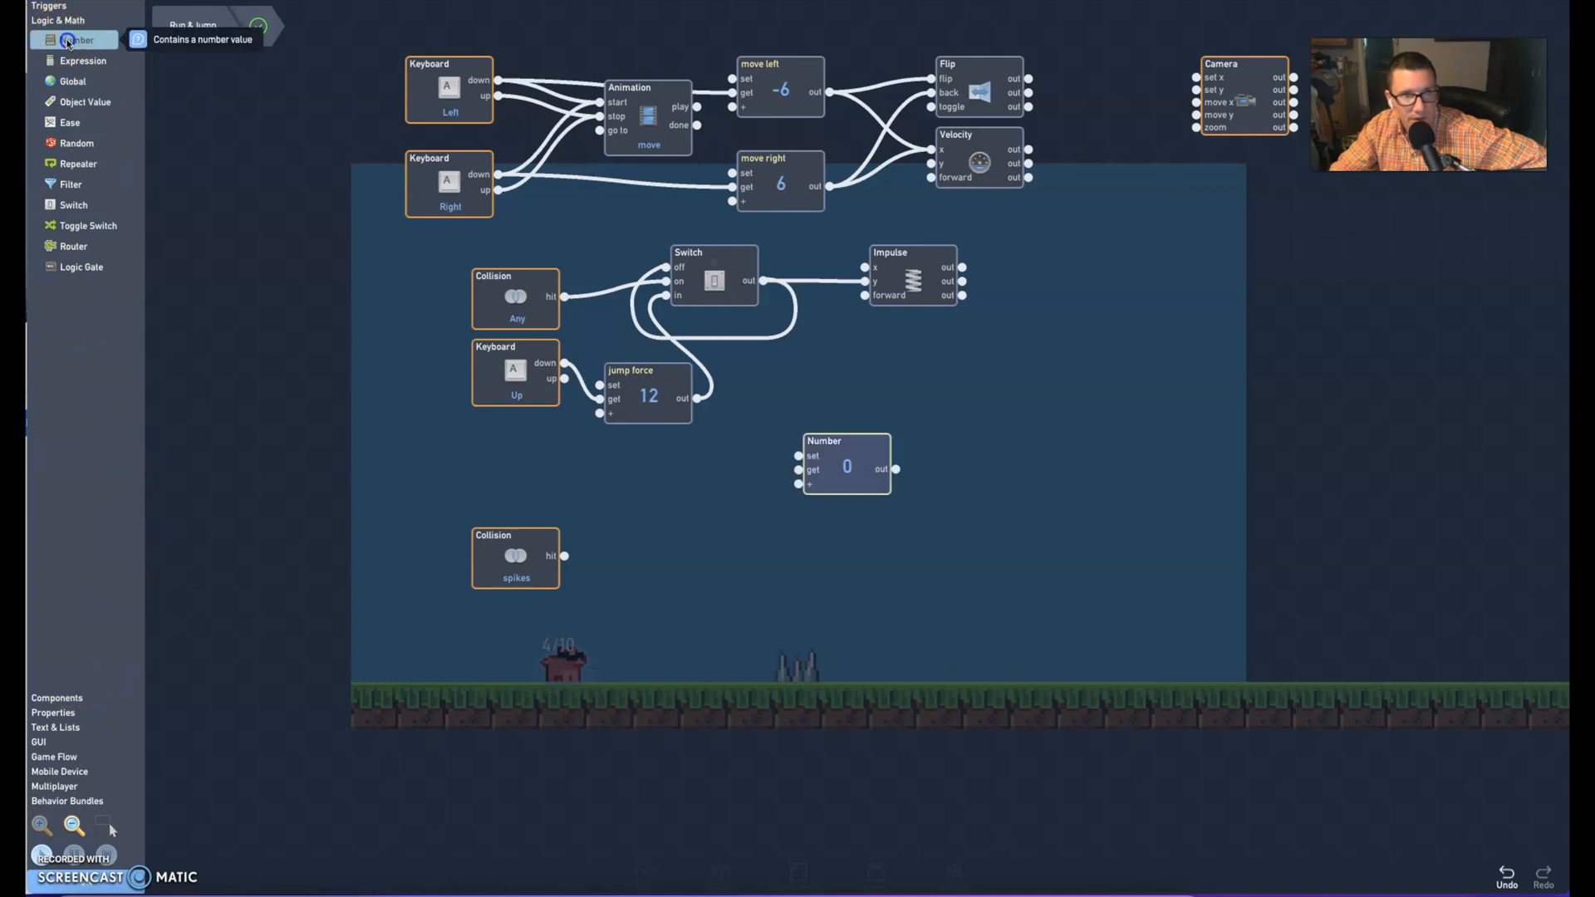
left_click_drag(861, 451, 784, 564)
Label the Number block nearest the spikes Collision trigger "damage" and set its current value to -1
left_click(629, 557)
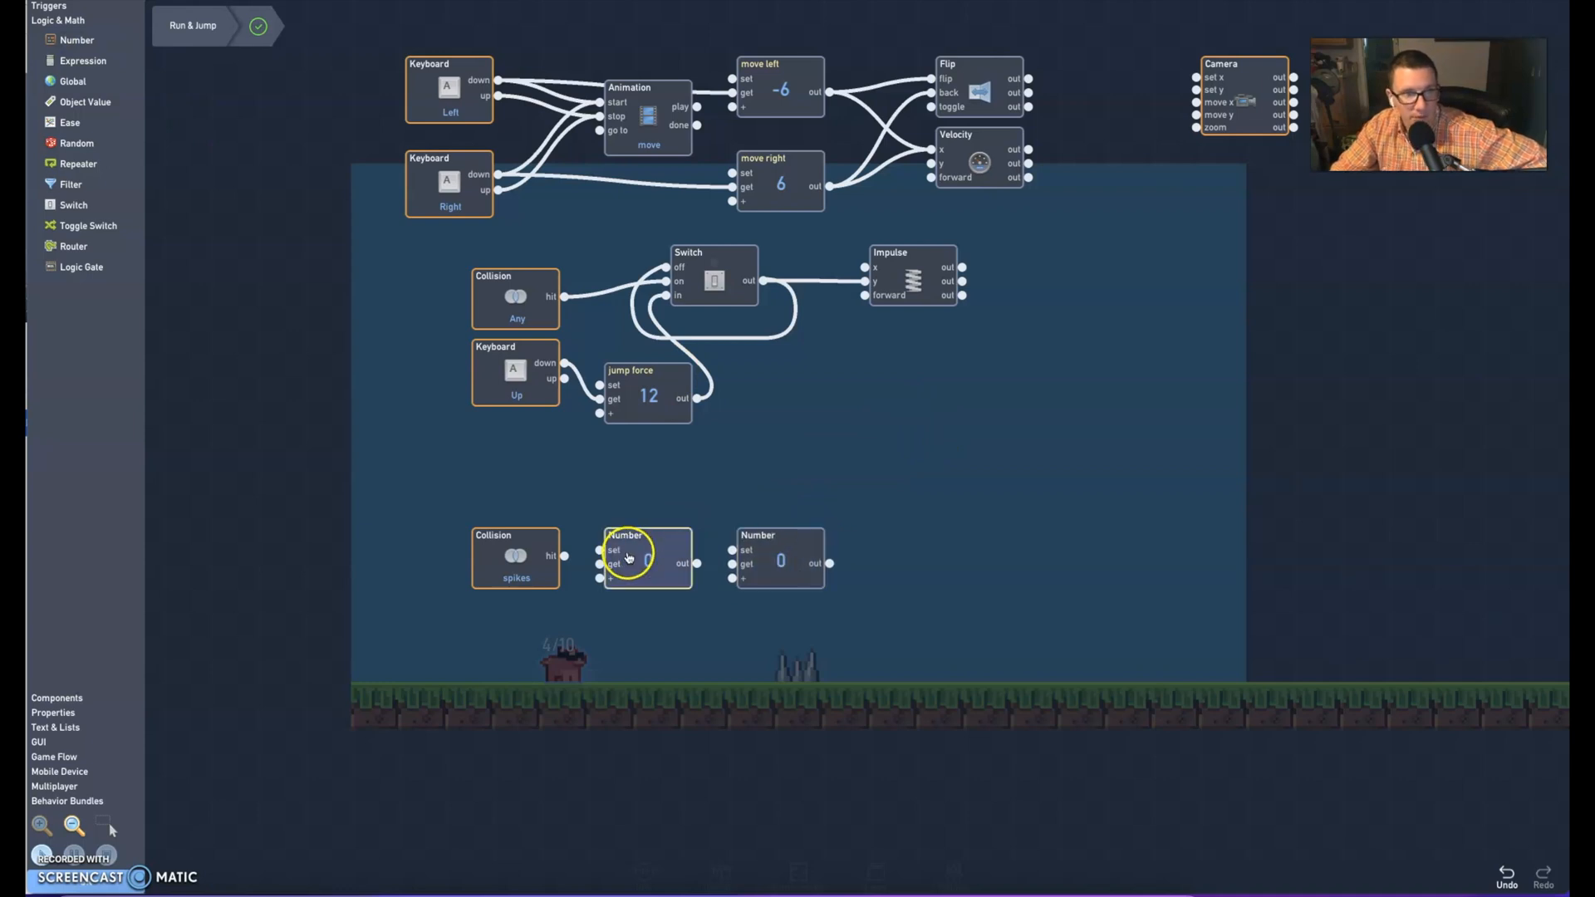
left_click(624, 338)
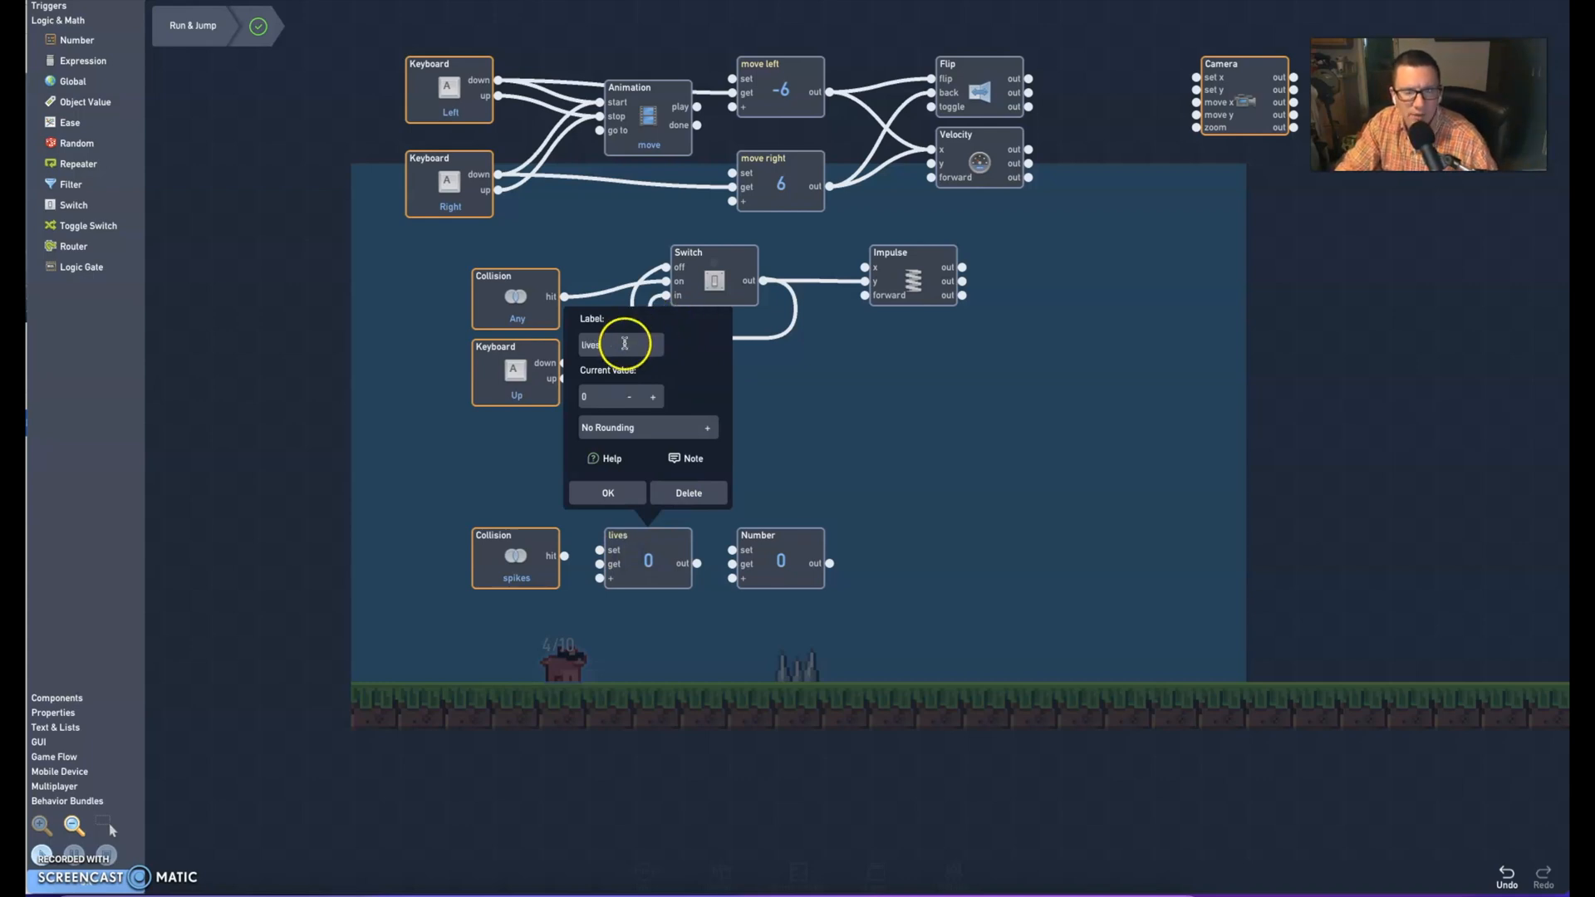
left_click_drag(625, 343, 589, 342)
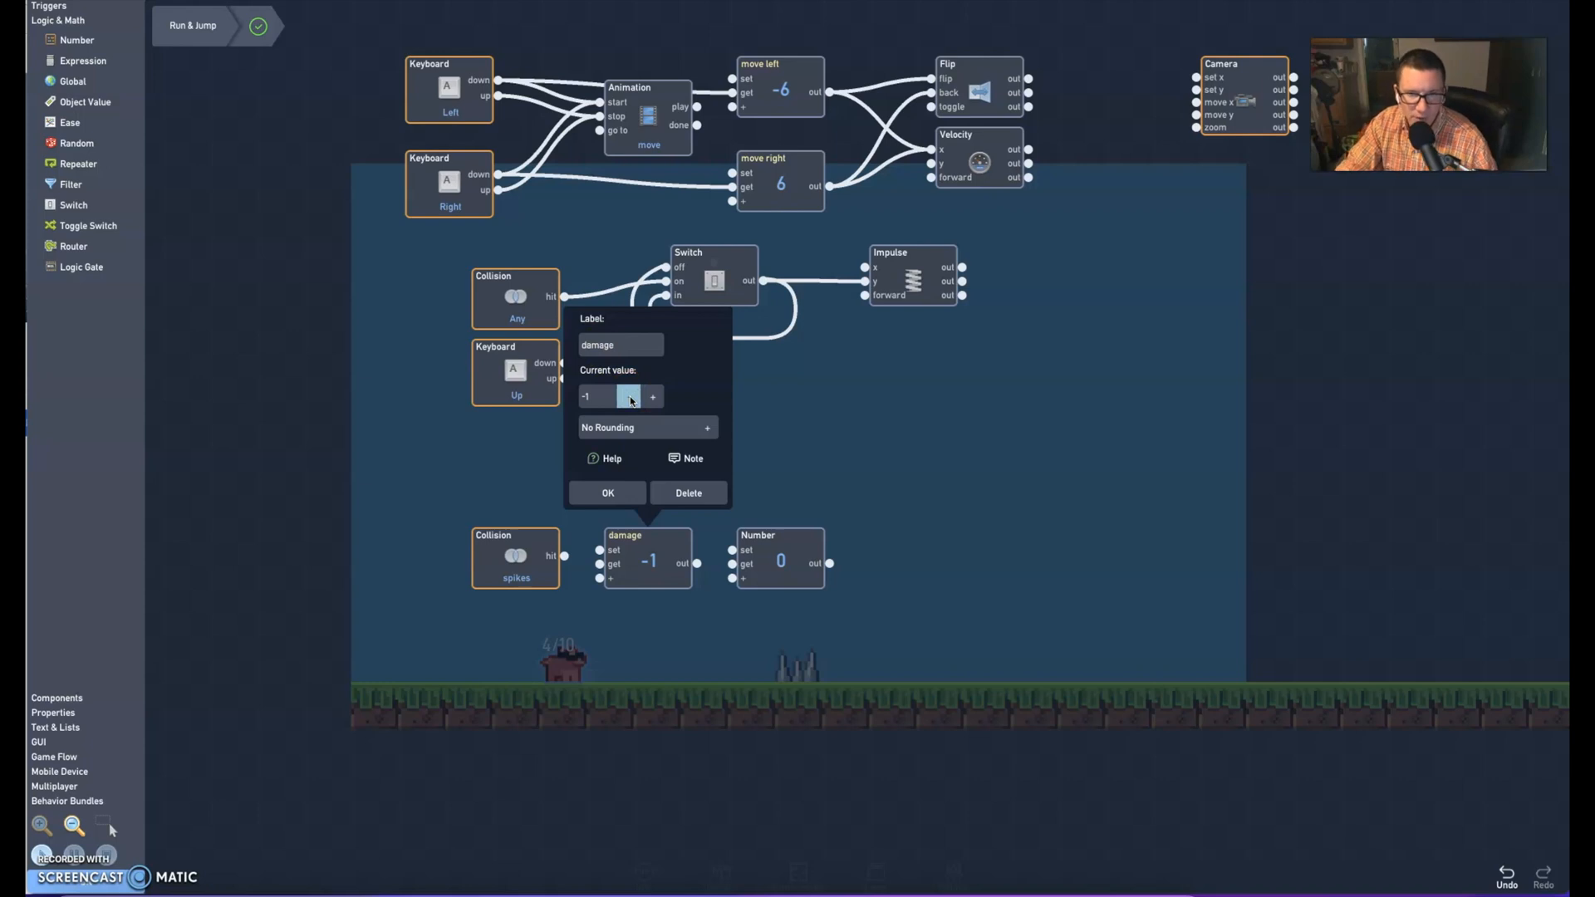
left_click(633, 494)
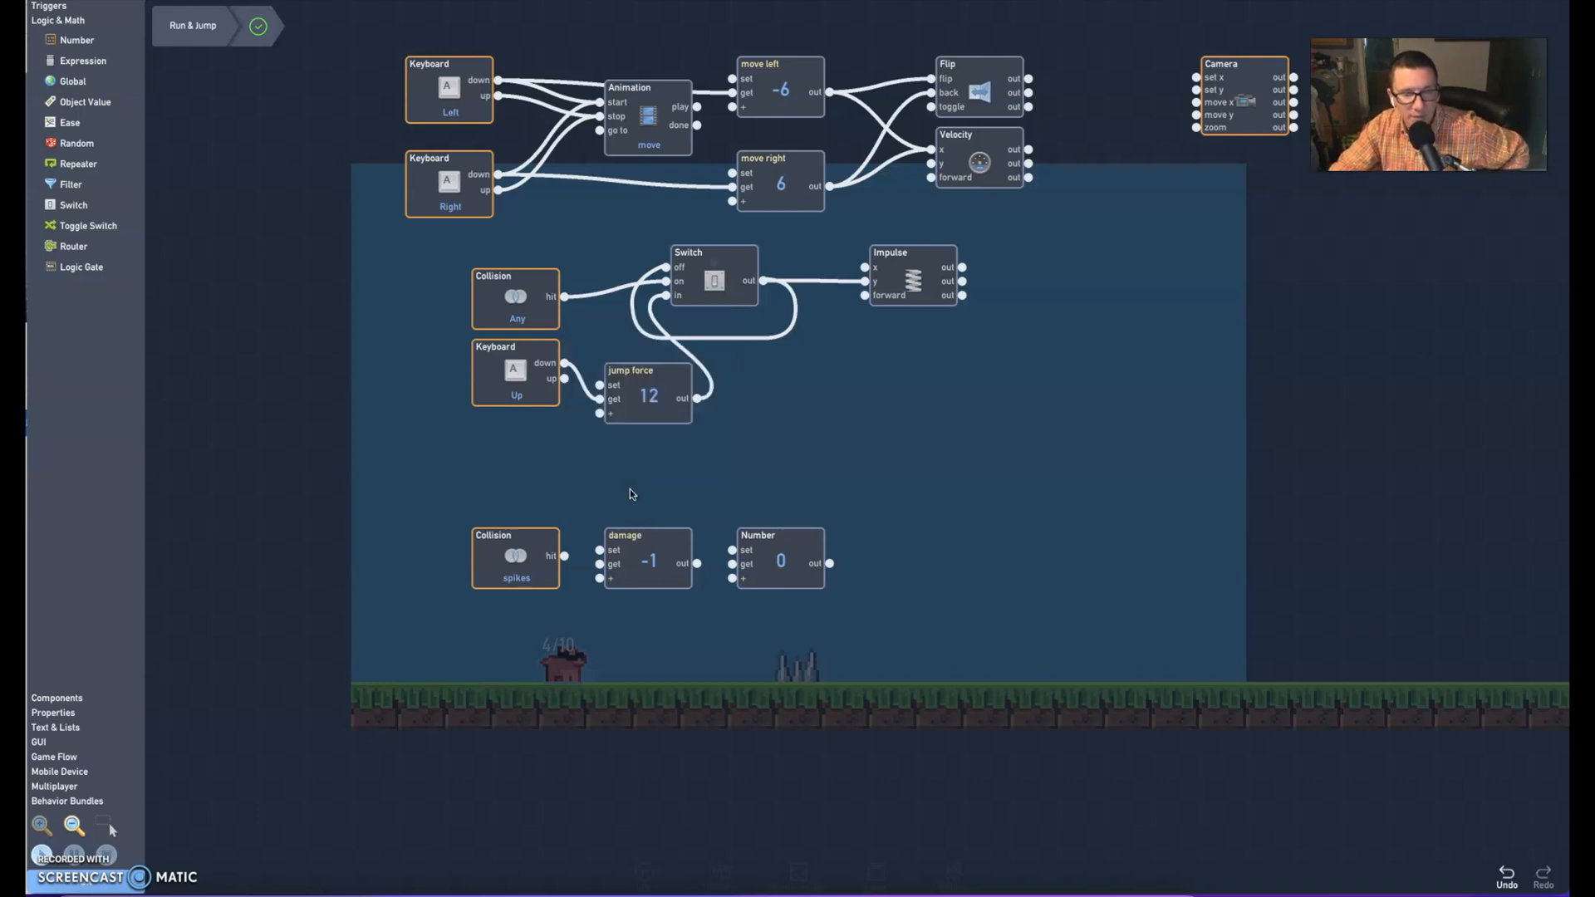
left_click(673, 554)
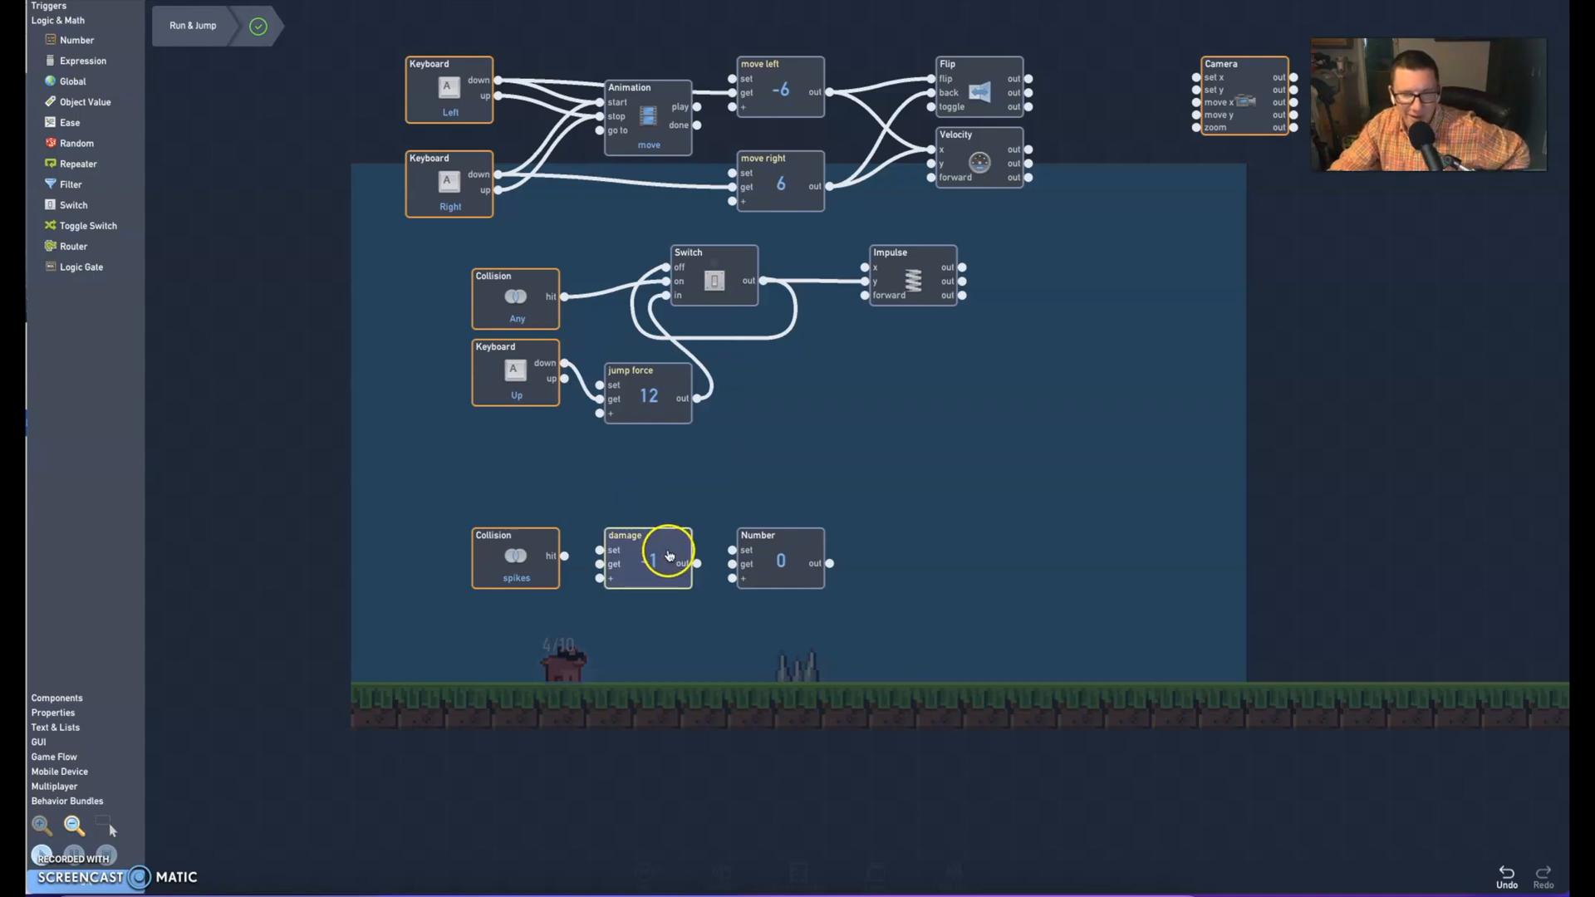
Label the second Number block "lives" and set its current value to 3
left_click(762, 552)
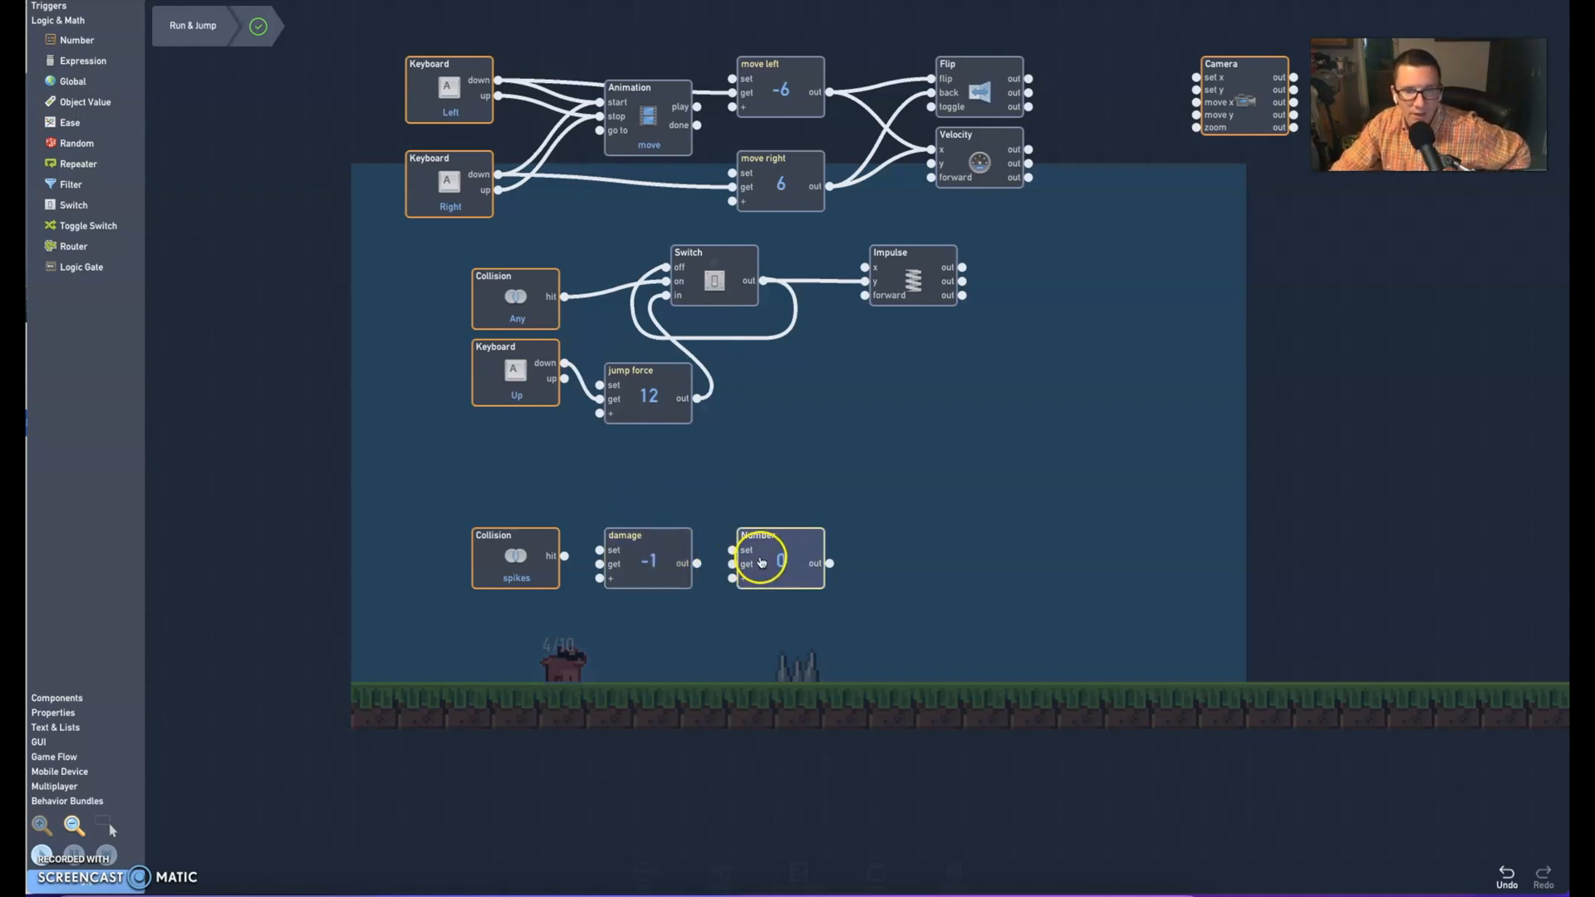
left_click(762, 551)
left_click(761, 342)
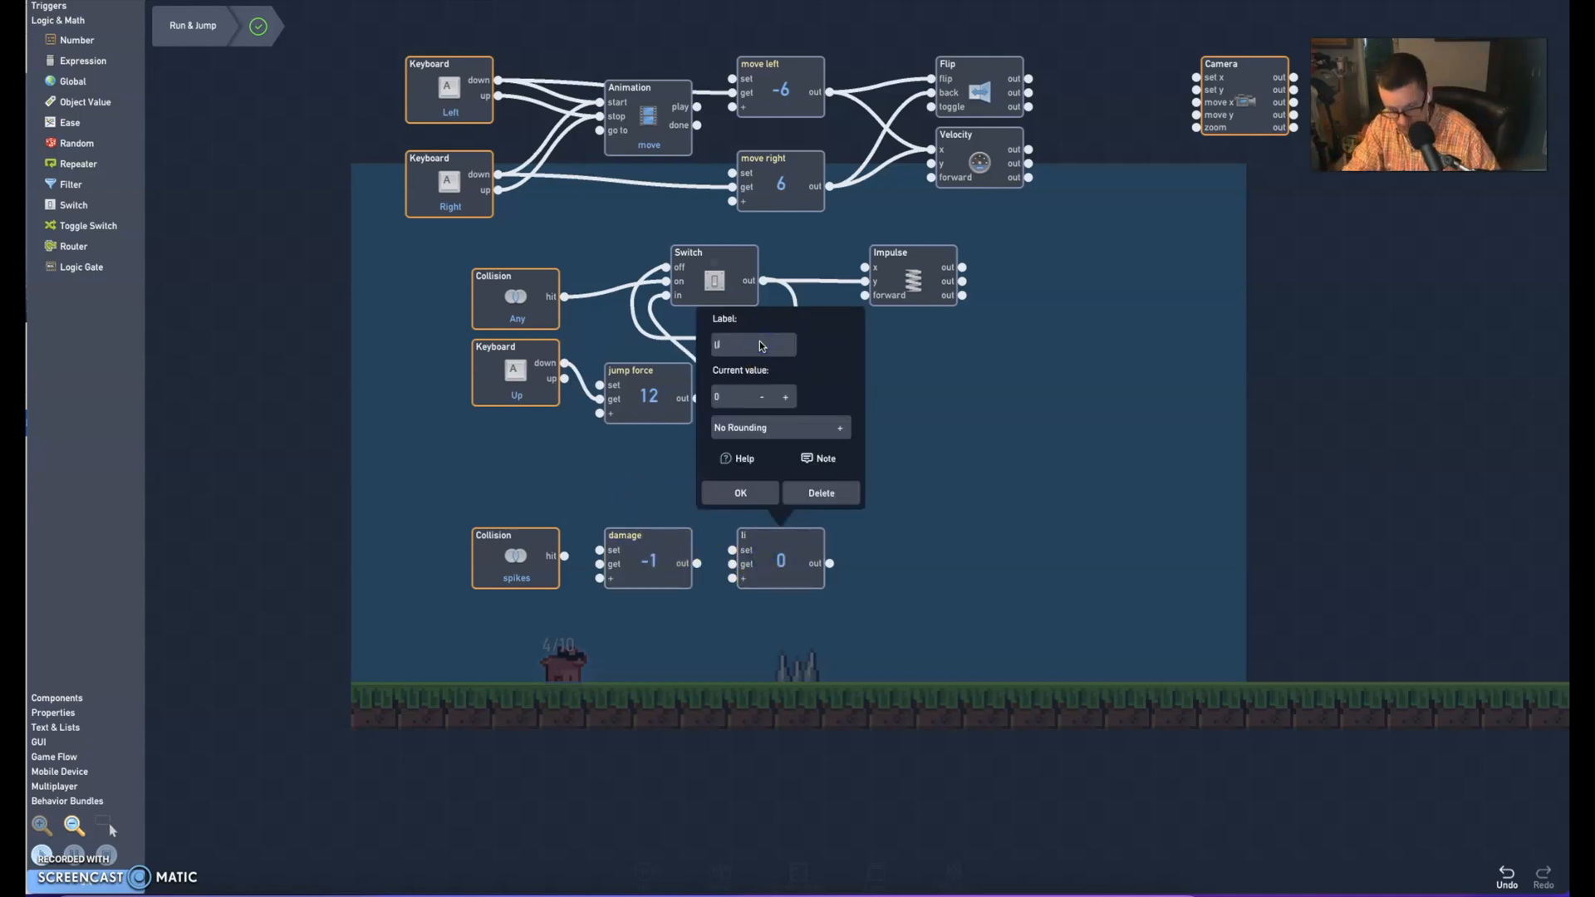
left_click(752, 338)
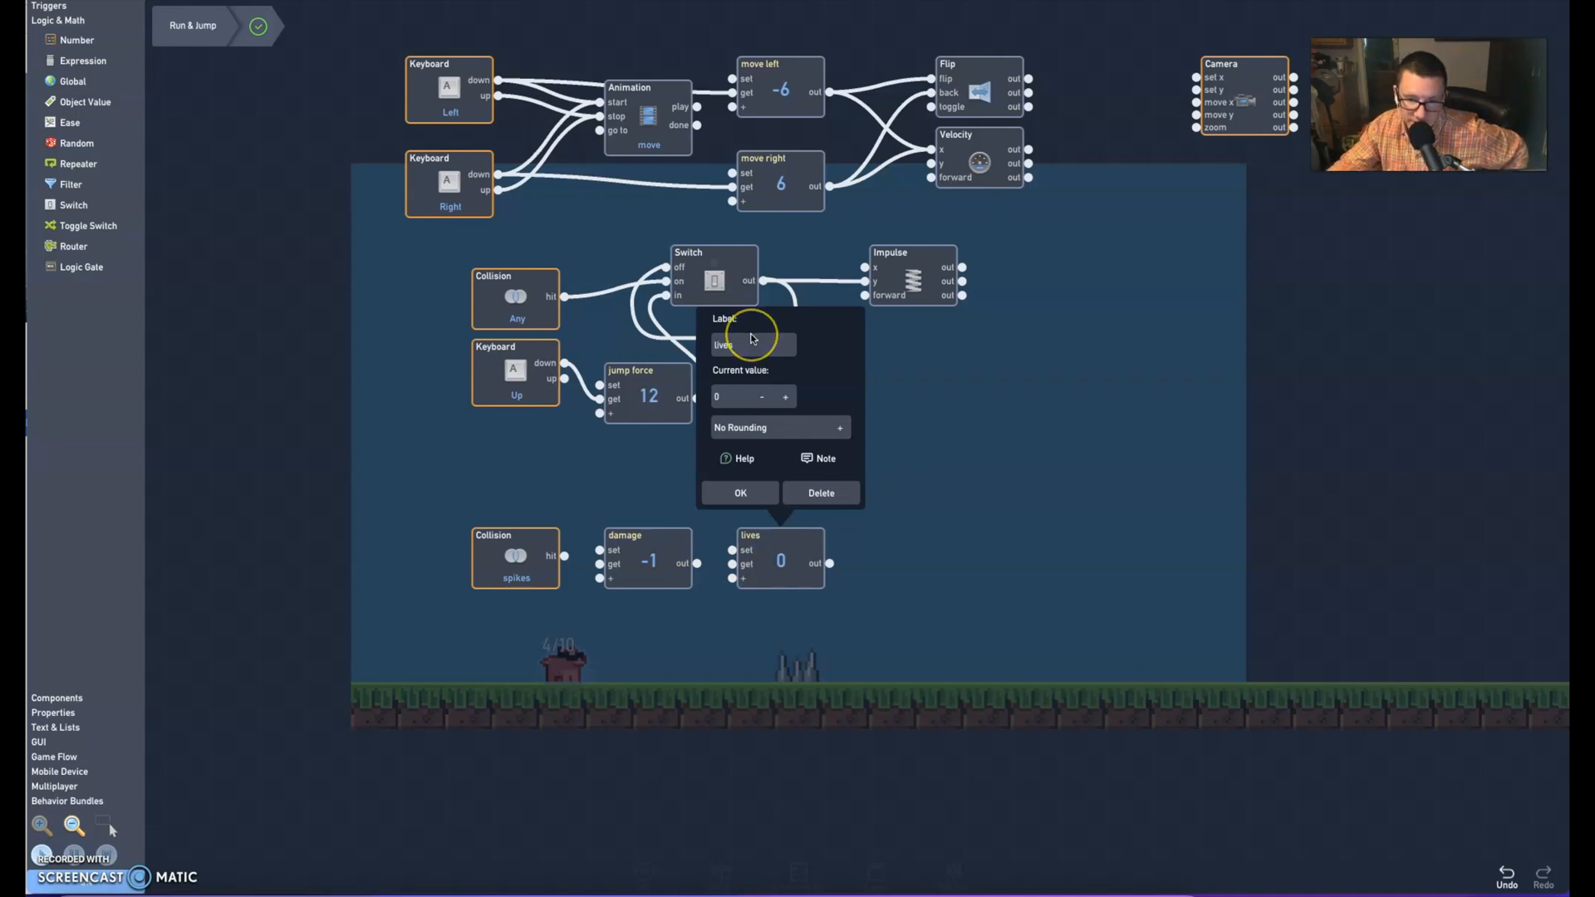
left_click(785, 397)
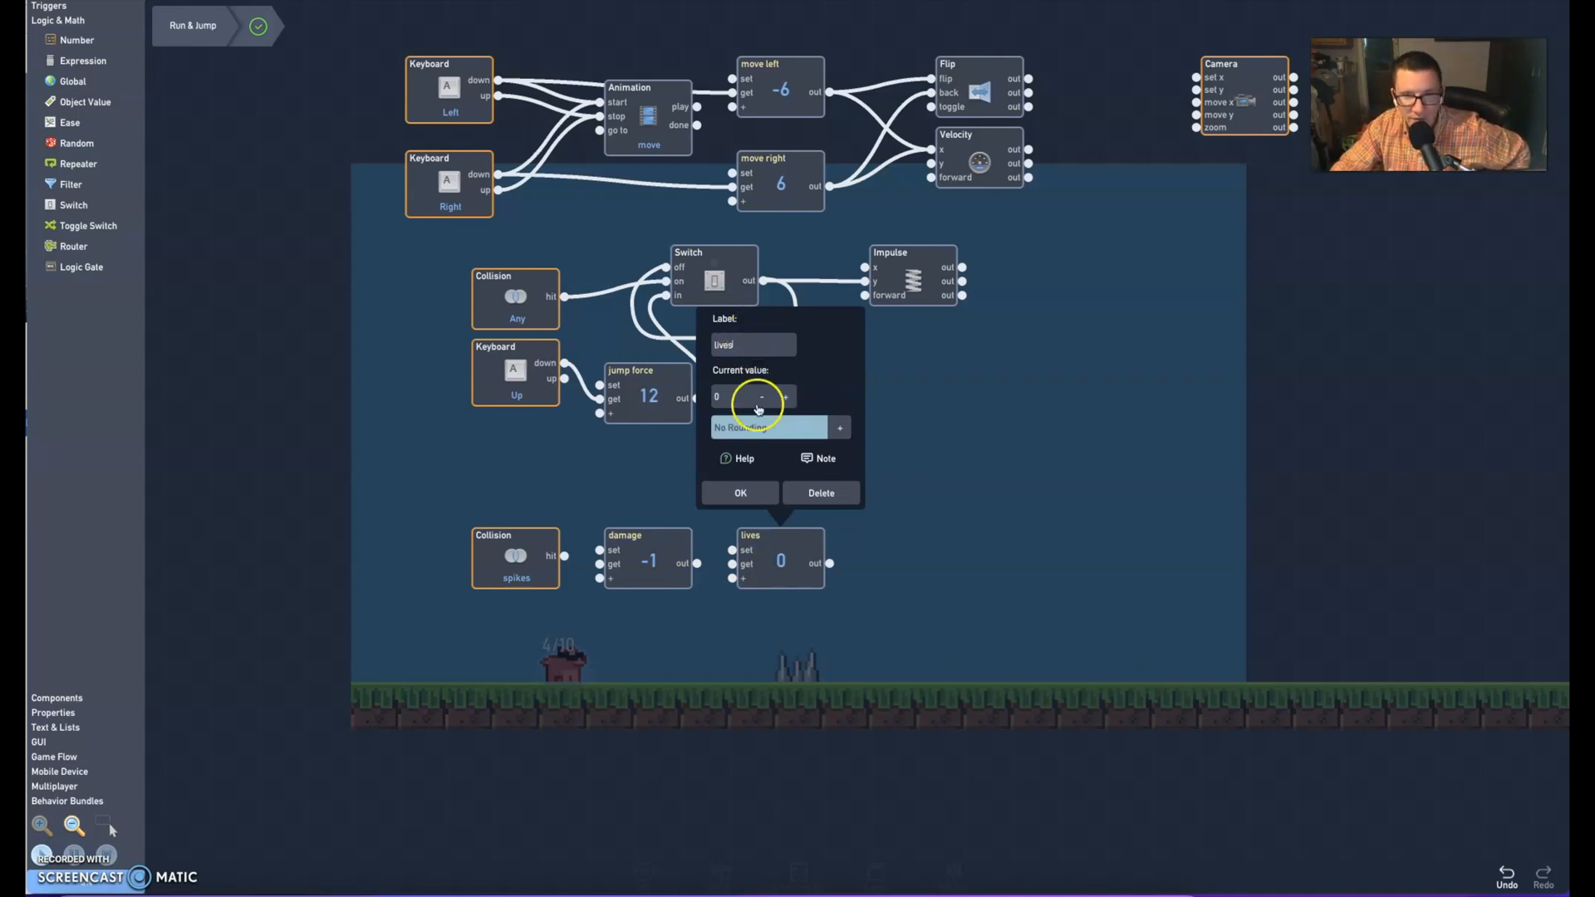
left_click(785, 397)
left_click(785, 397)
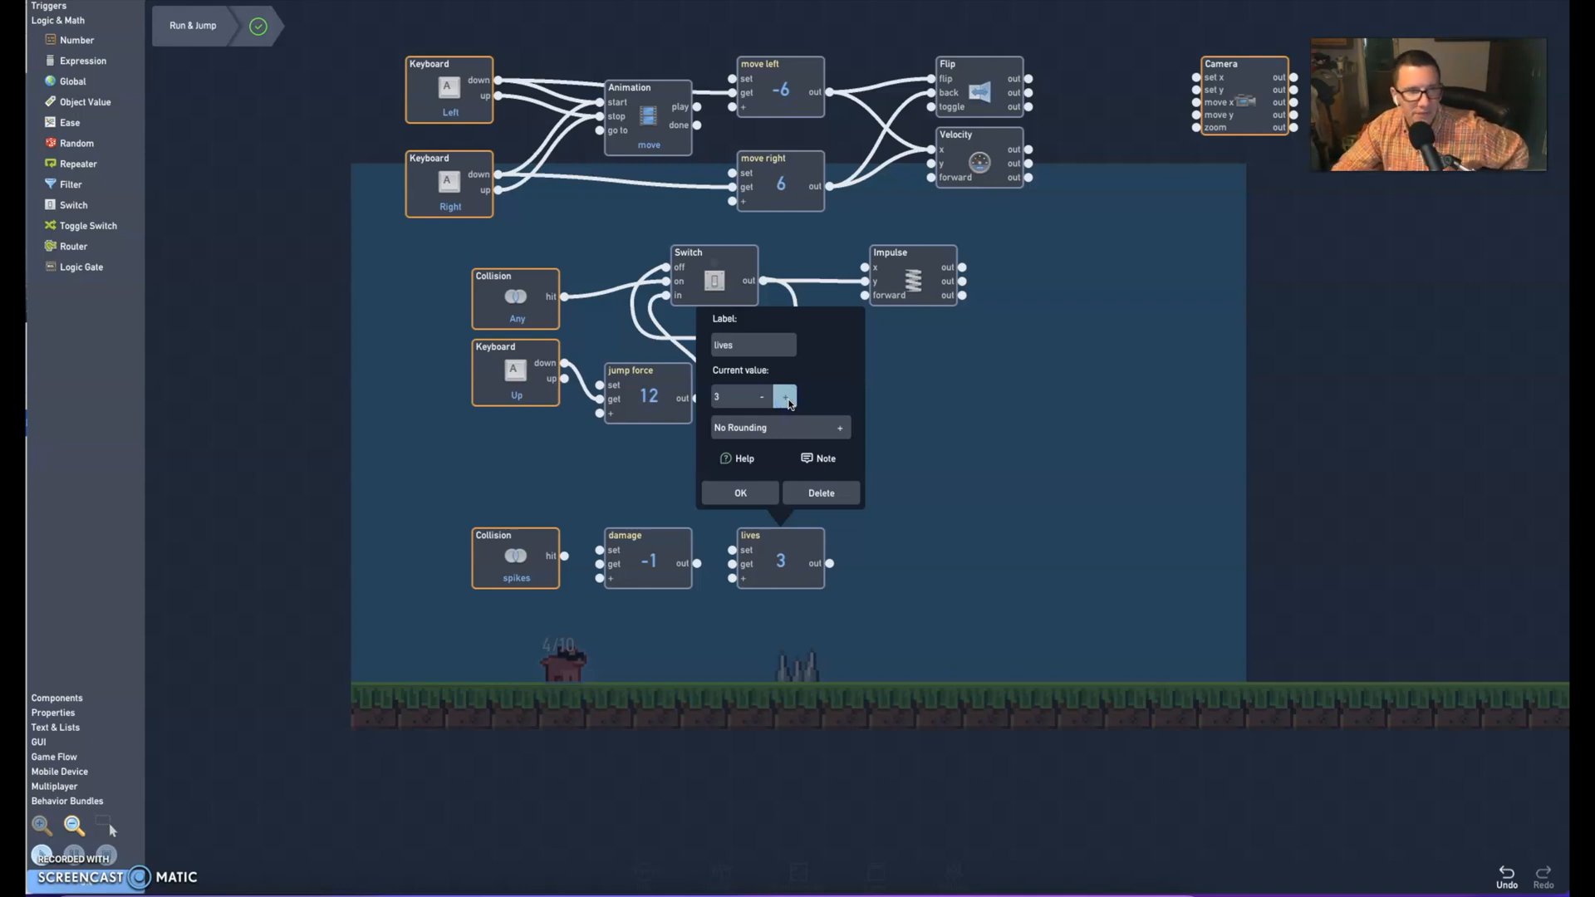
left_click(740, 491)
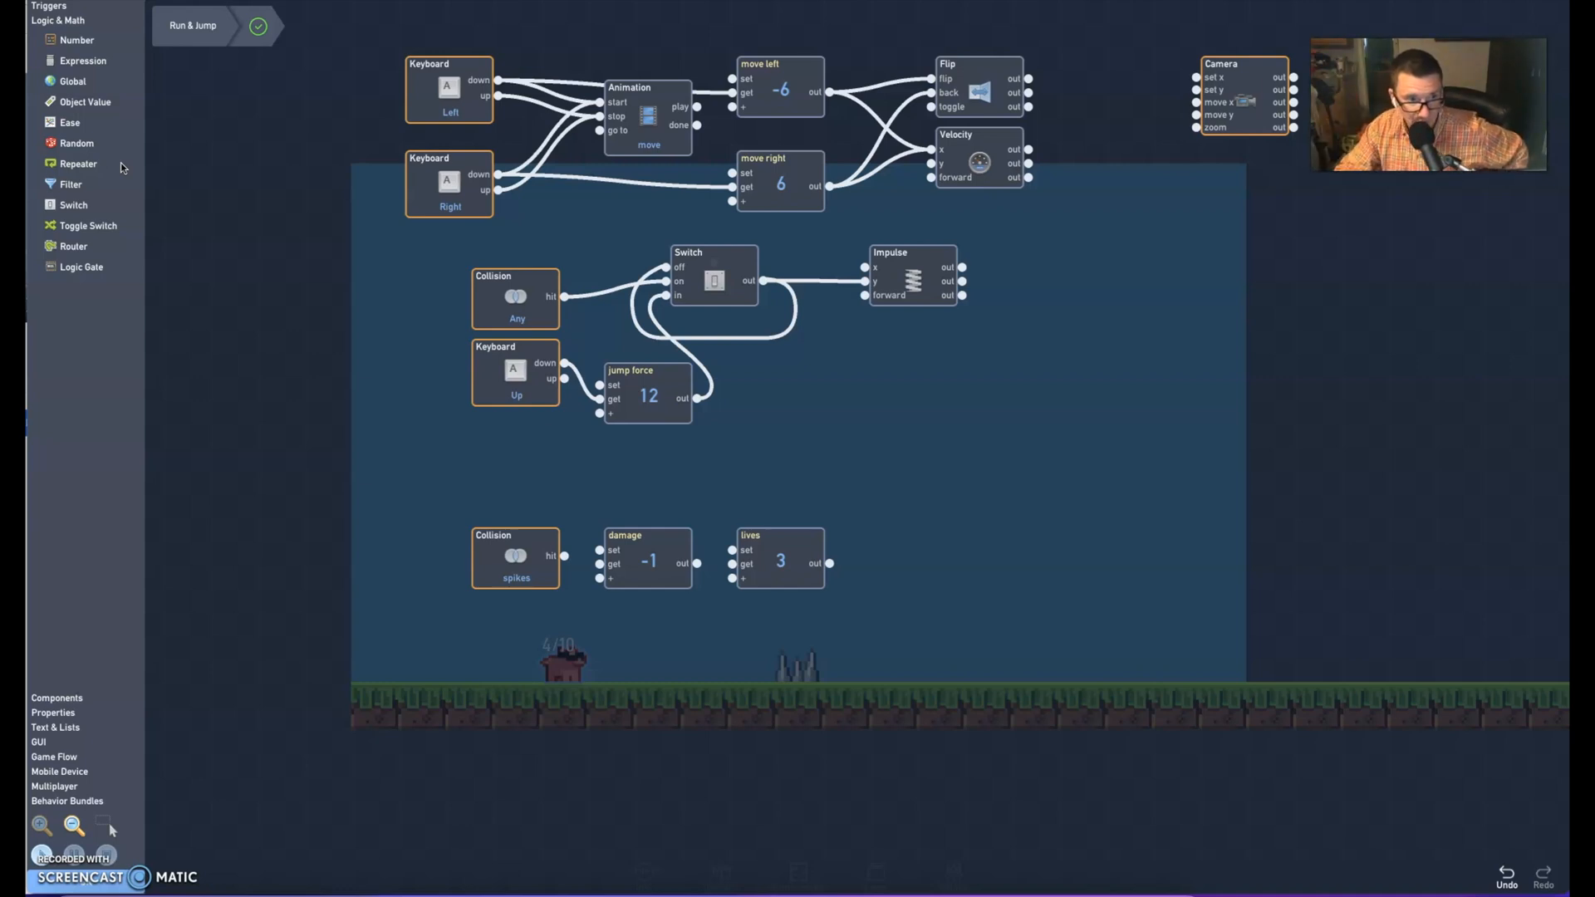
Add two GUI Label blocks beside the lives block, one stacked above the other
left_click(36, 744)
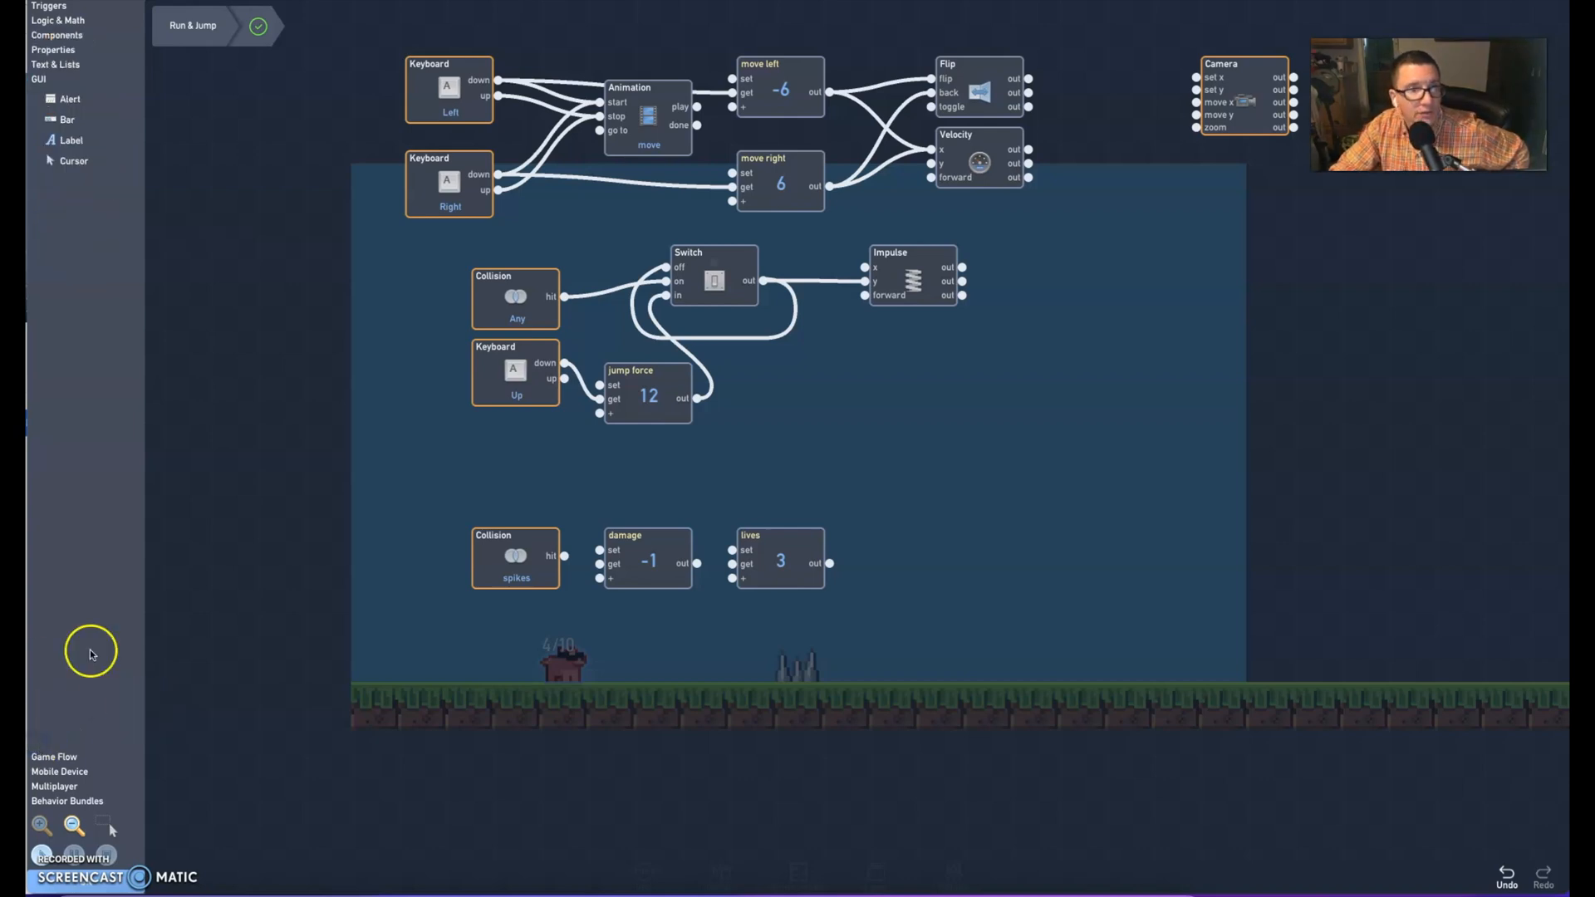
left_click(69, 140)
left_click(69, 140)
left_click_drag(847, 452, 923, 671)
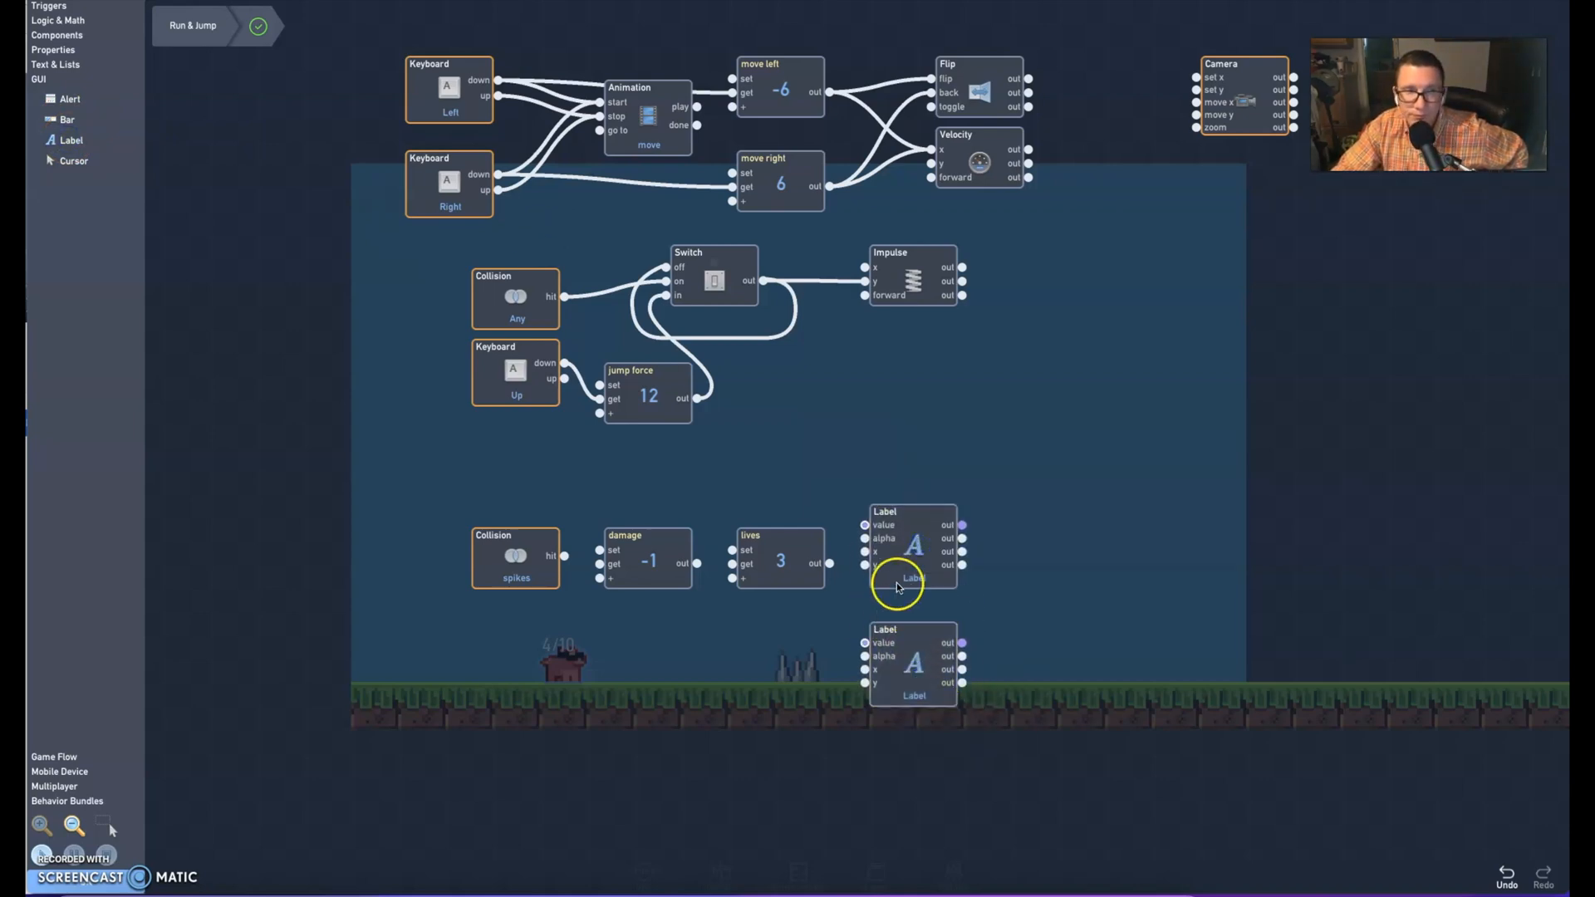
Set the upper Label block's text to "3" and its colour to near-black 090A08
left_click(787, 547)
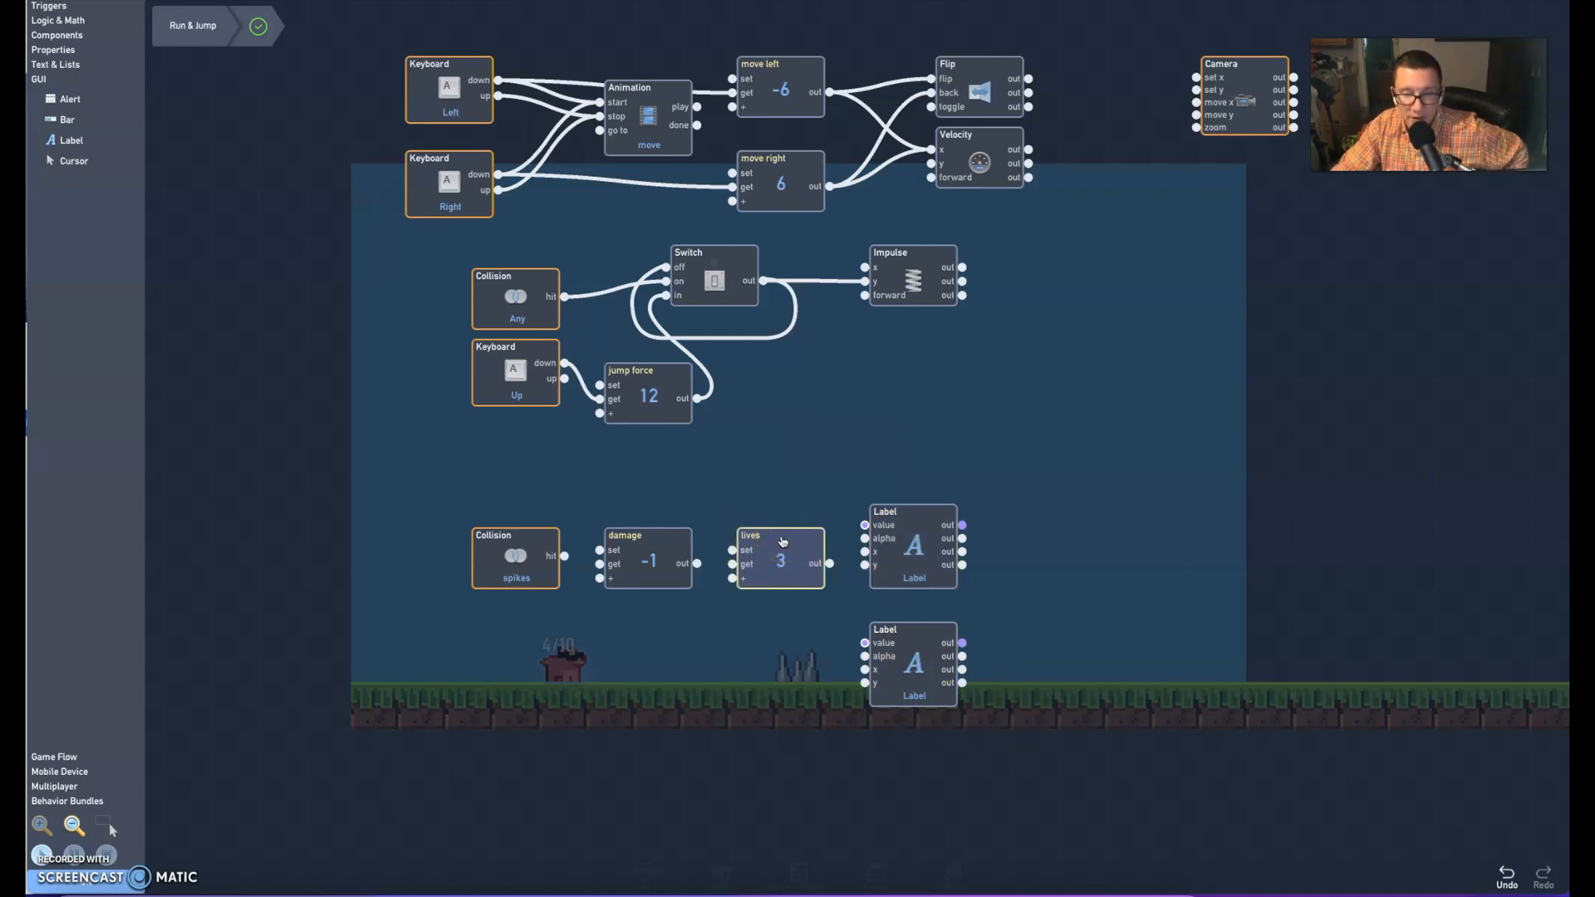
left_click(911, 546)
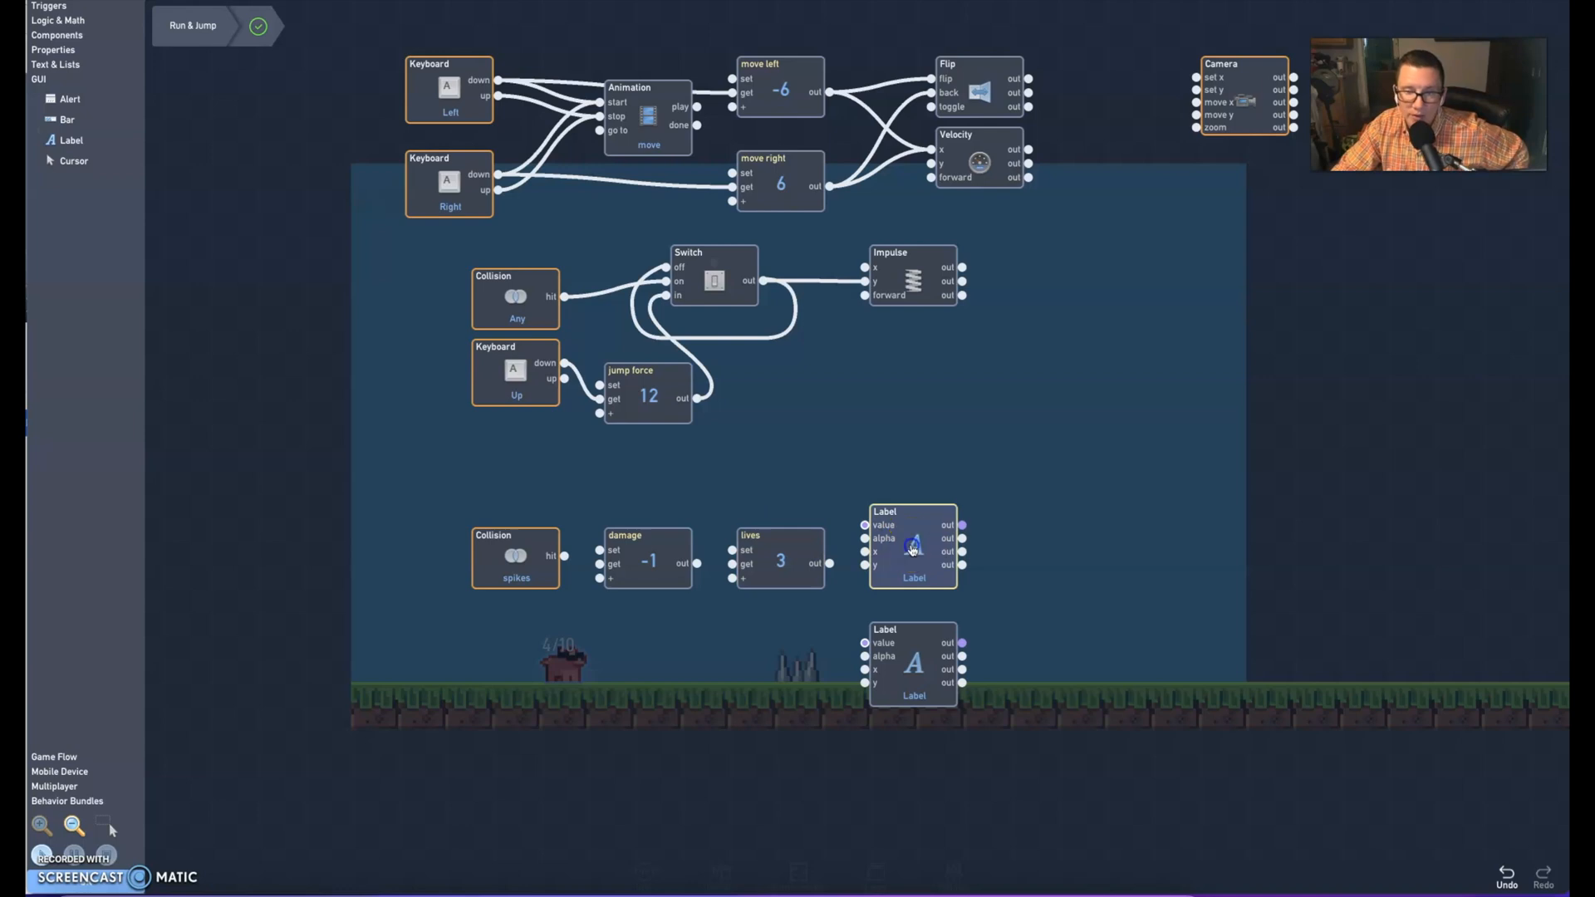
left_click_drag(886, 103, 829, 102)
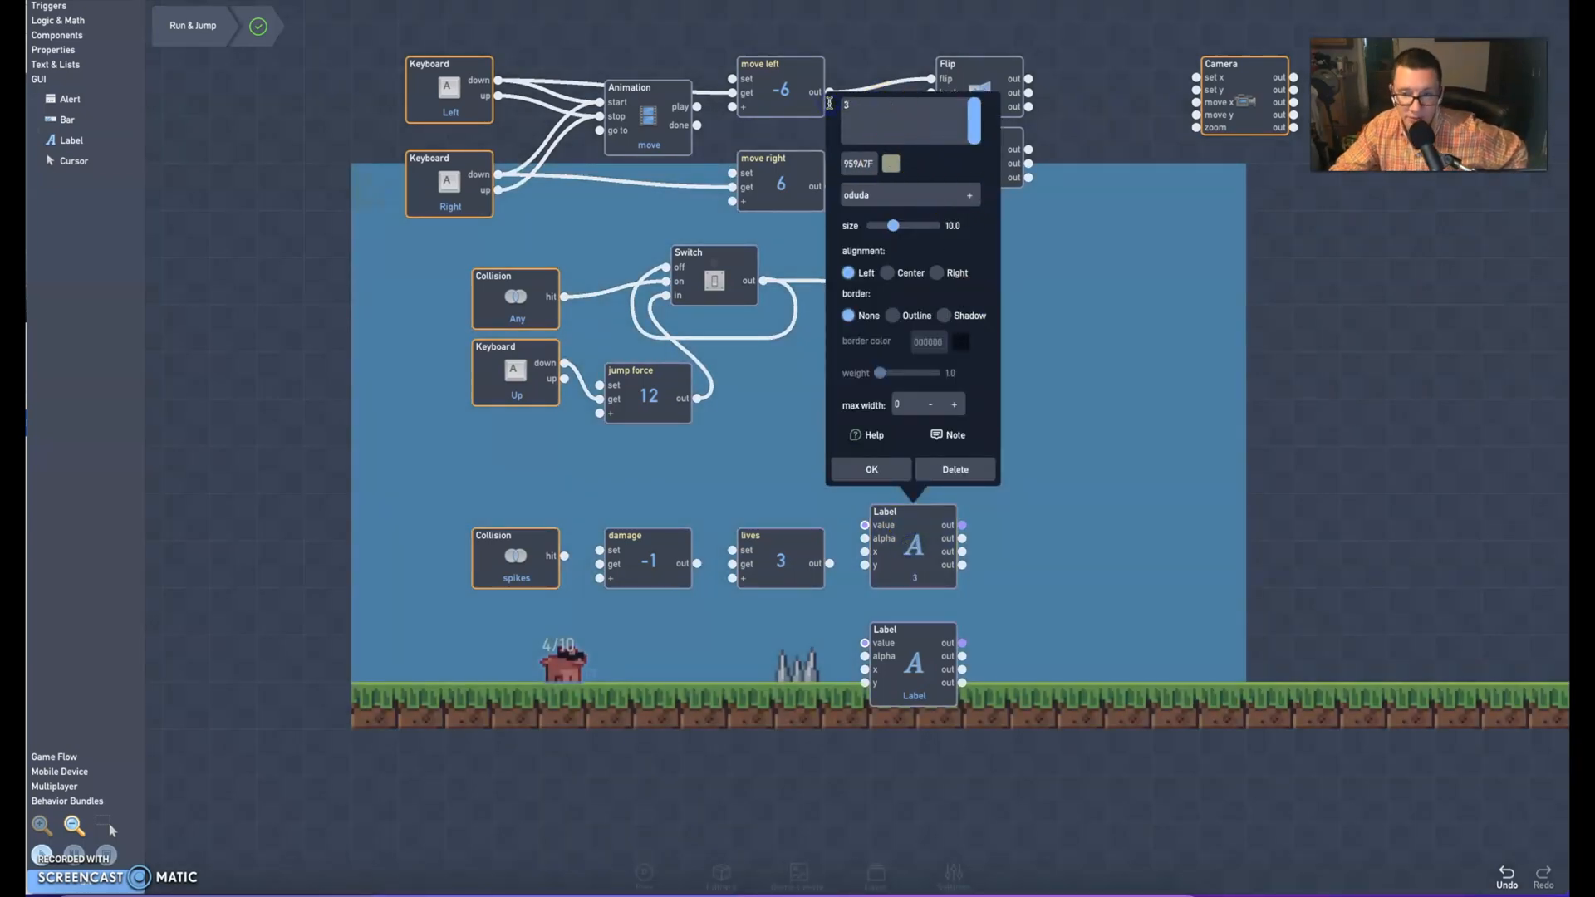
type("3")
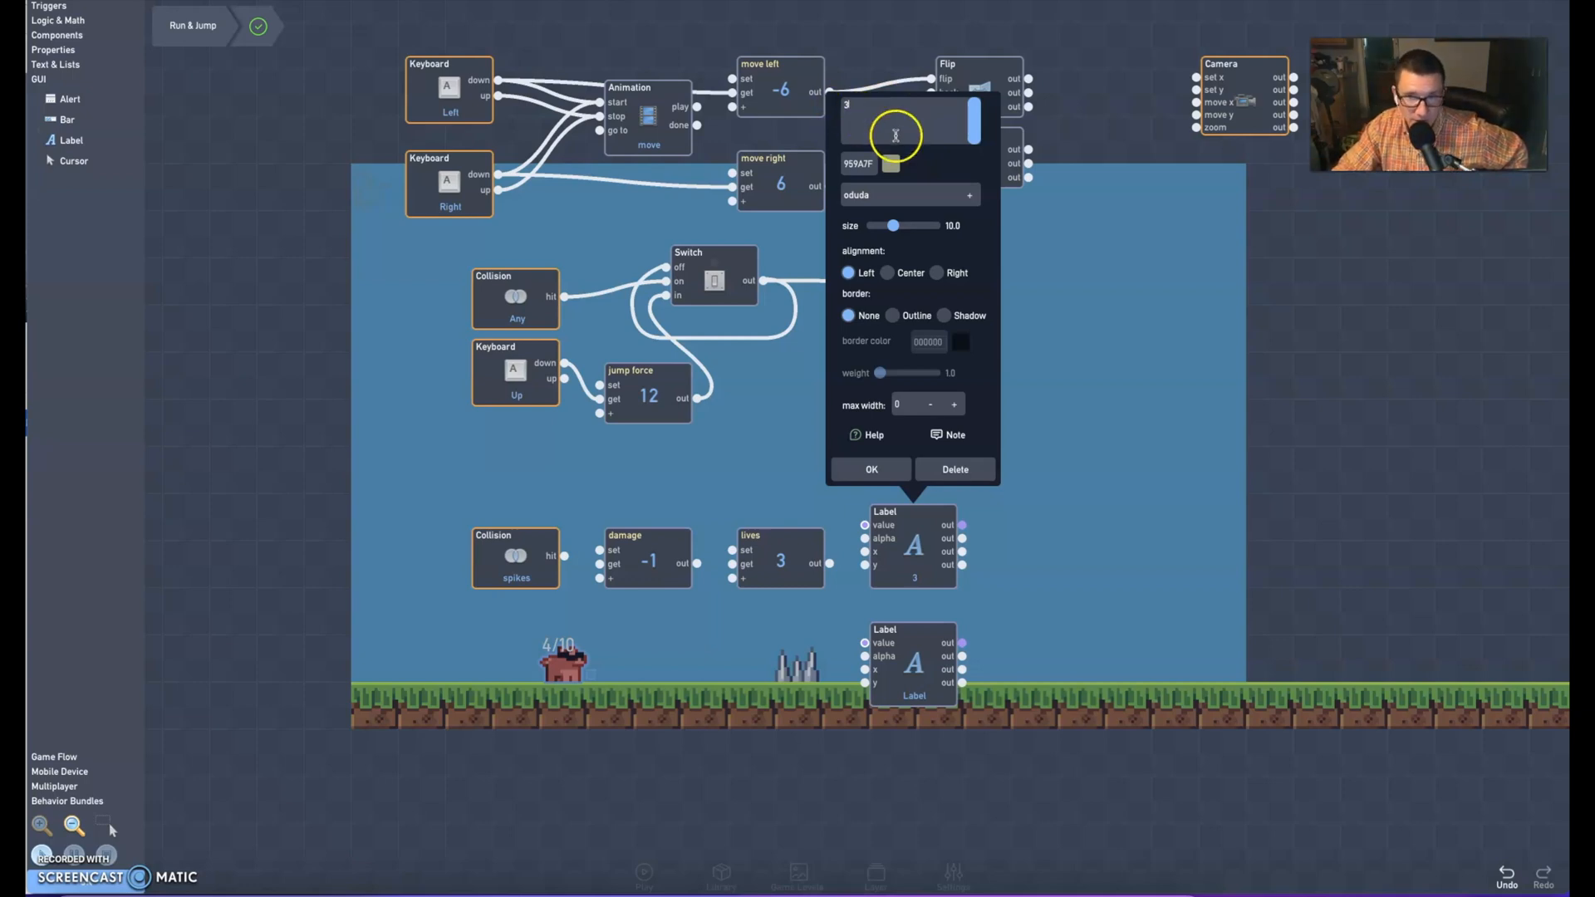
left_click(891, 164)
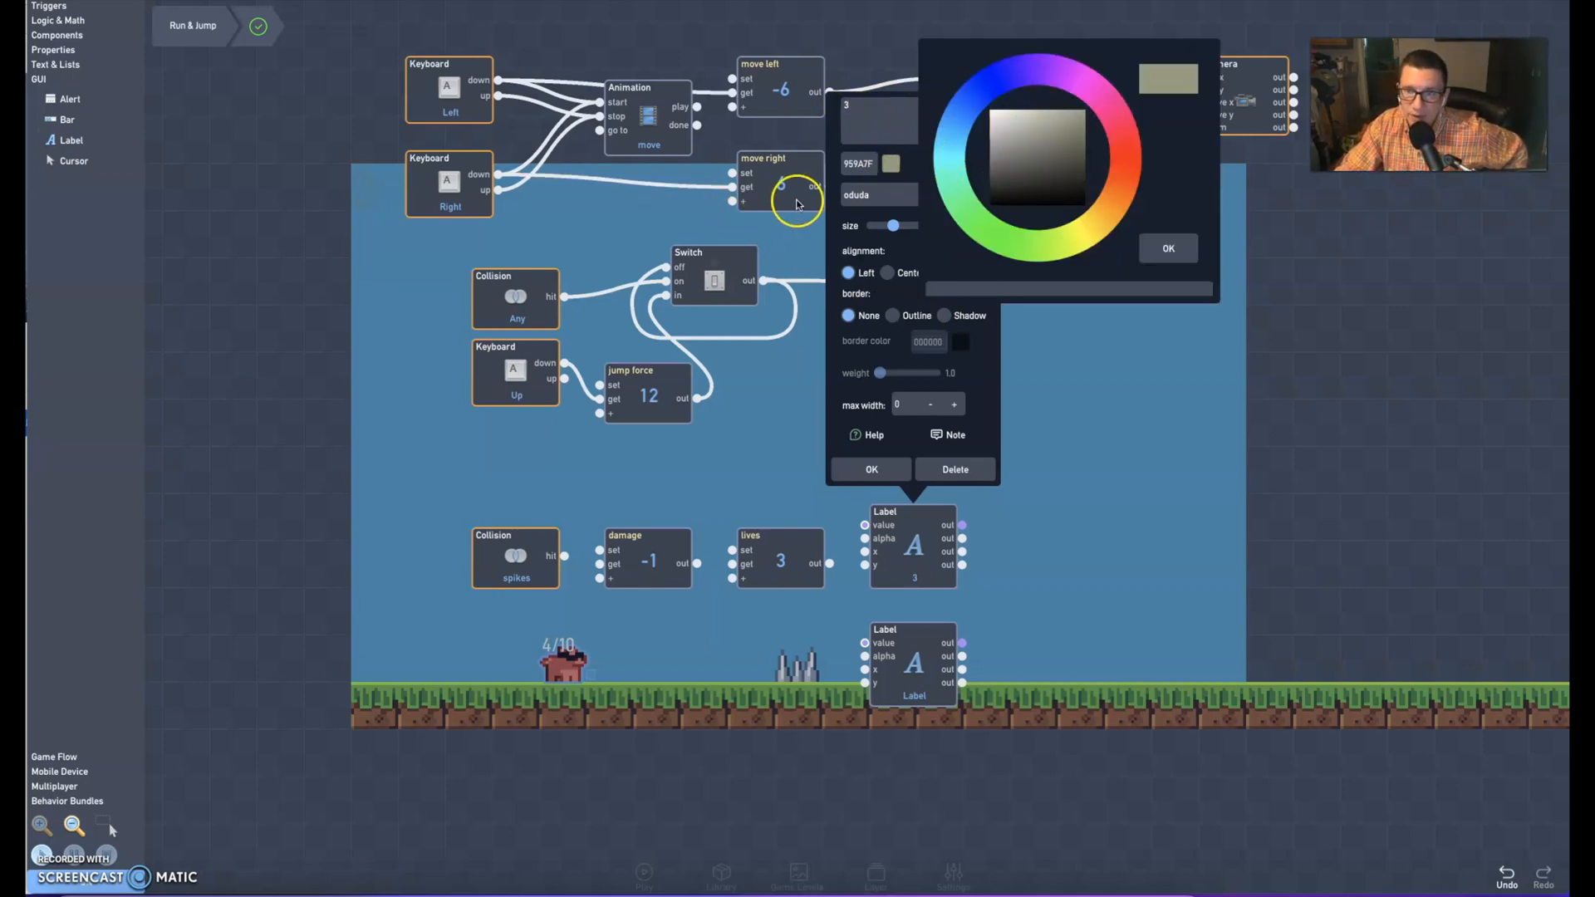
left_click(1076, 202)
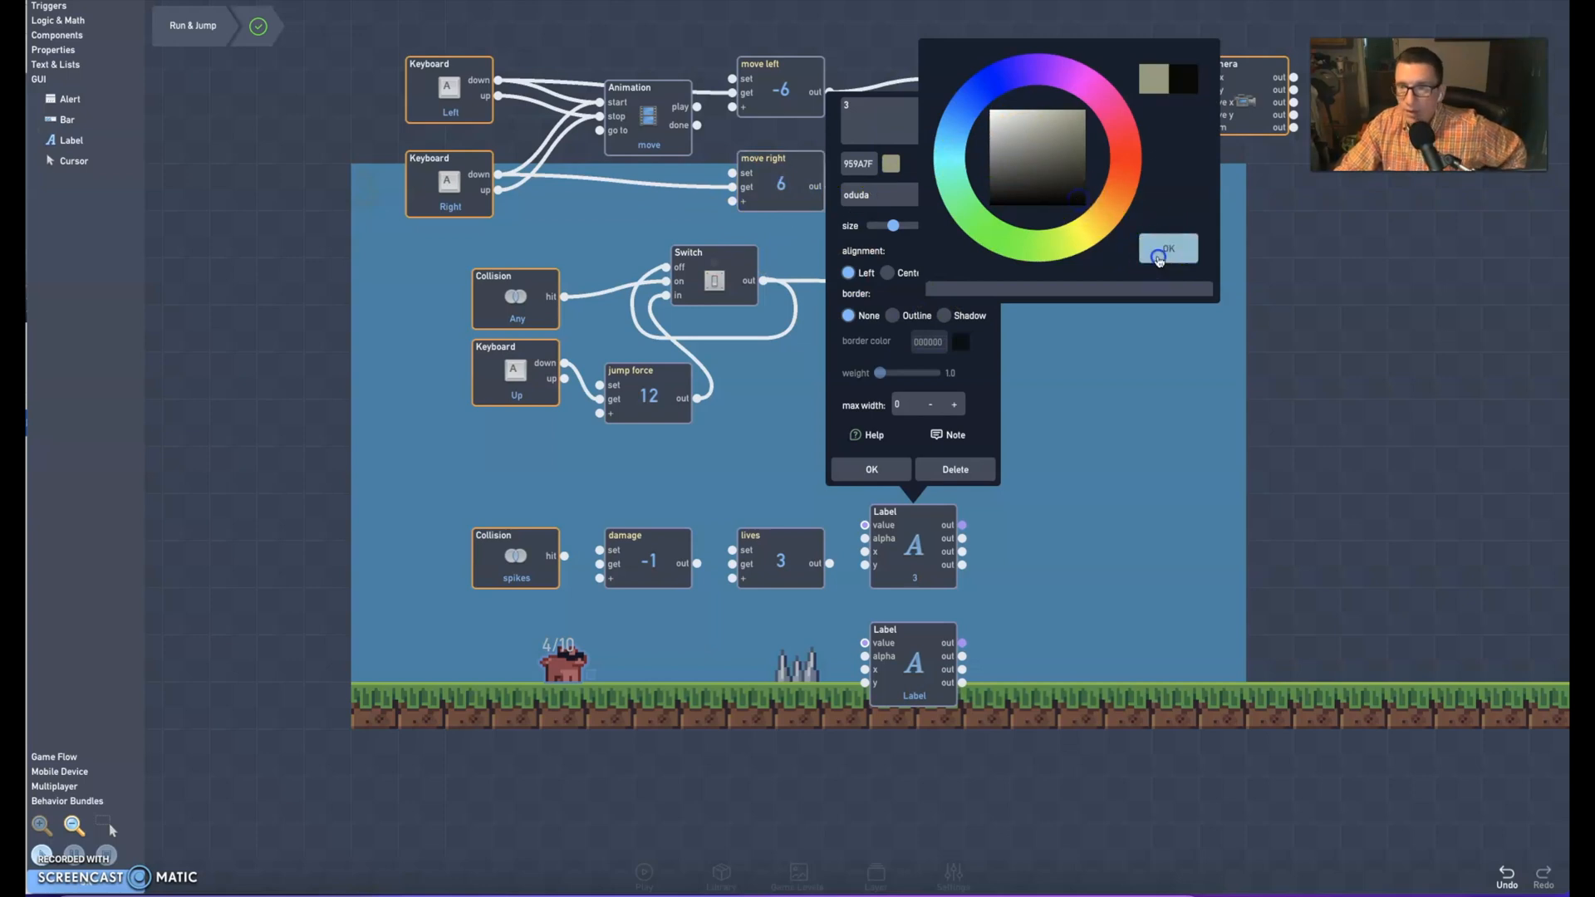
left_click(1168, 249)
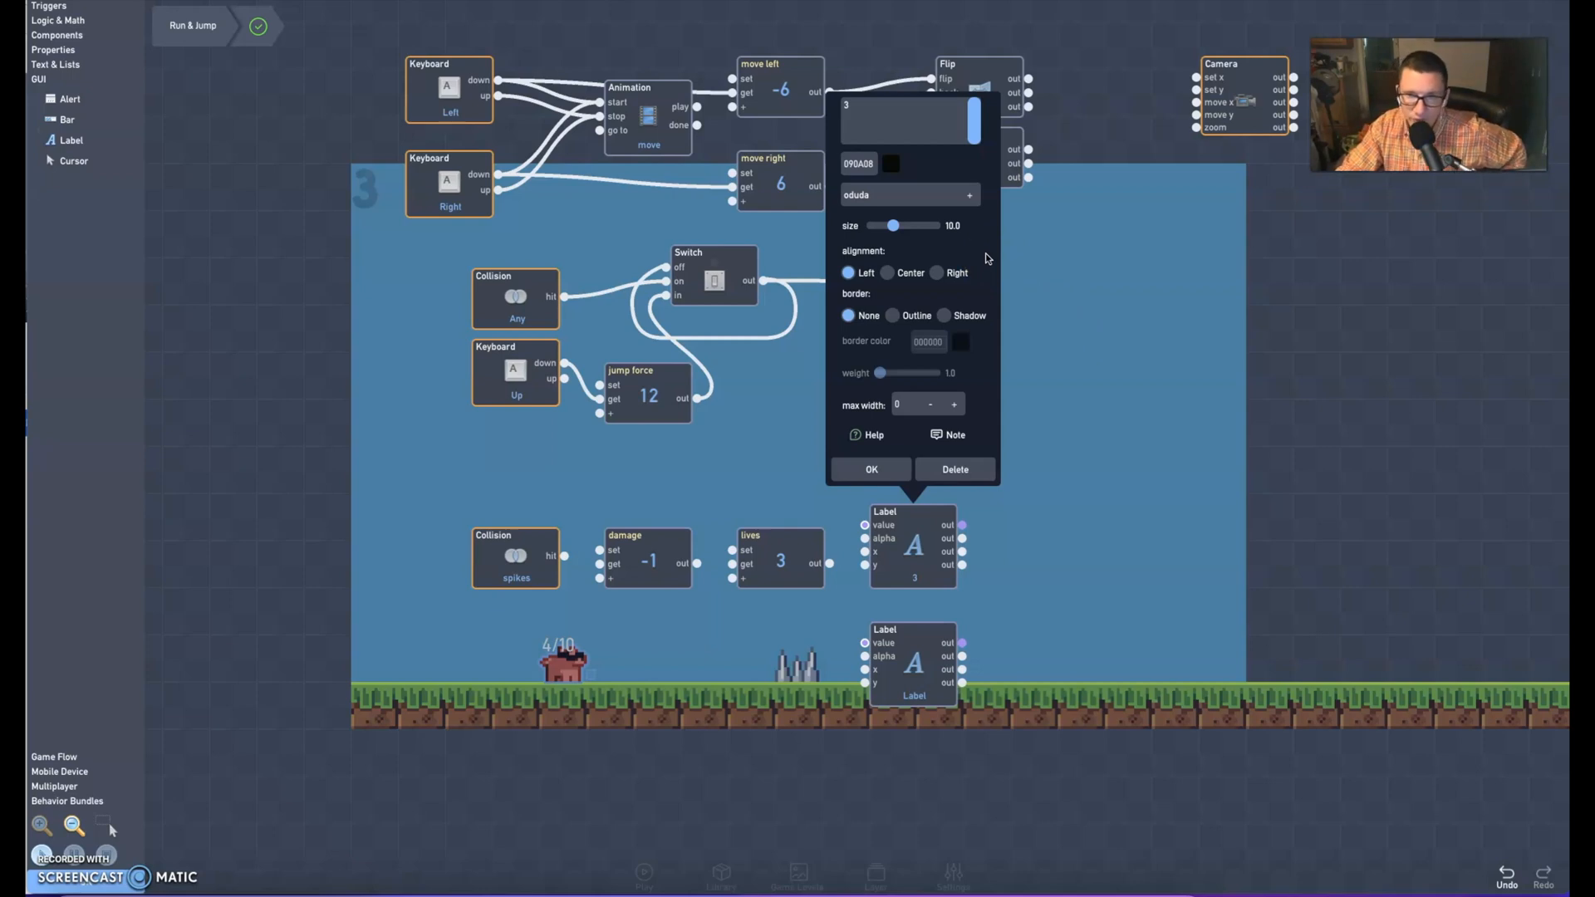
Set the "3" label's size to 9.0 and its font to prime
mouse_move(892, 225)
left_mouse_down()
mouse_move(932, 227)
mouse_move(850, 231)
mouse_move(884, 231)
left_mouse_up()
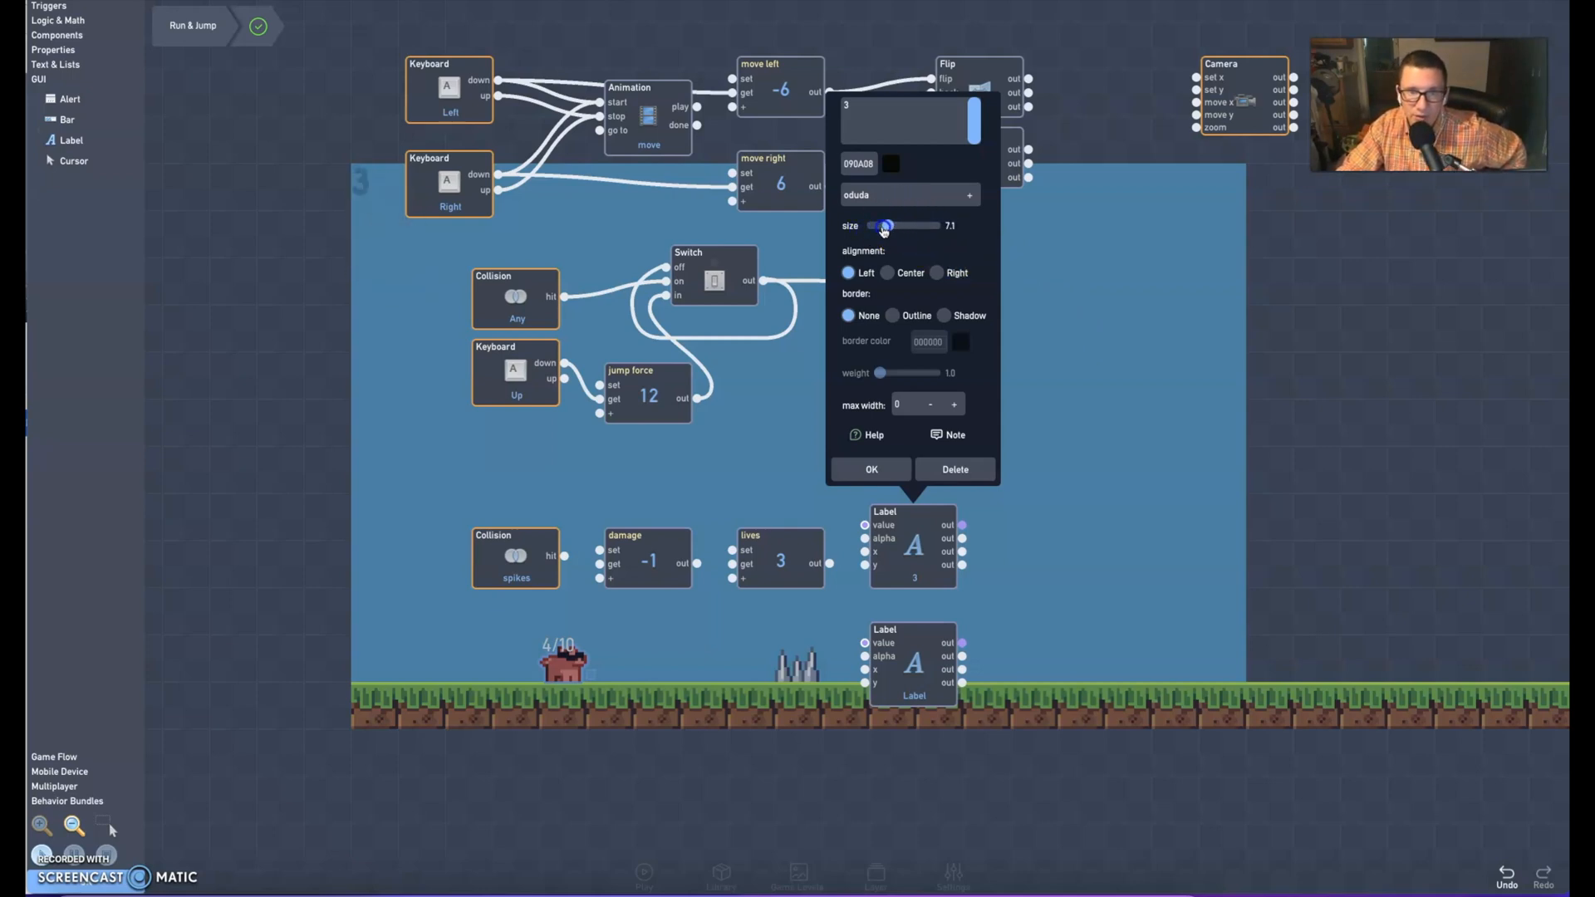
left_click(887, 195)
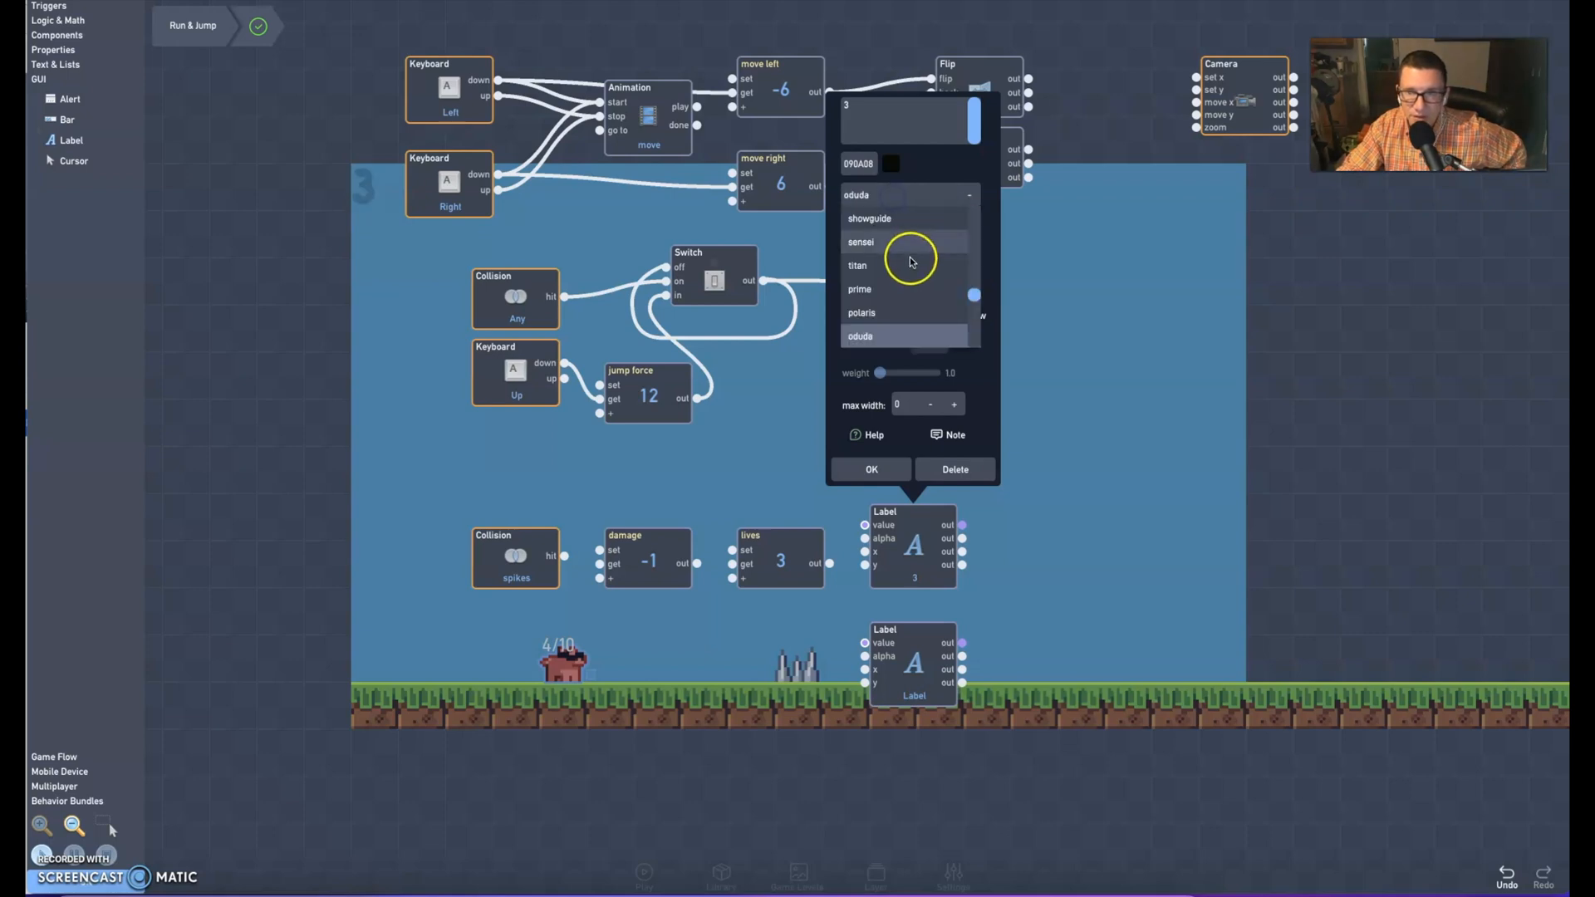
left_click(870, 266)
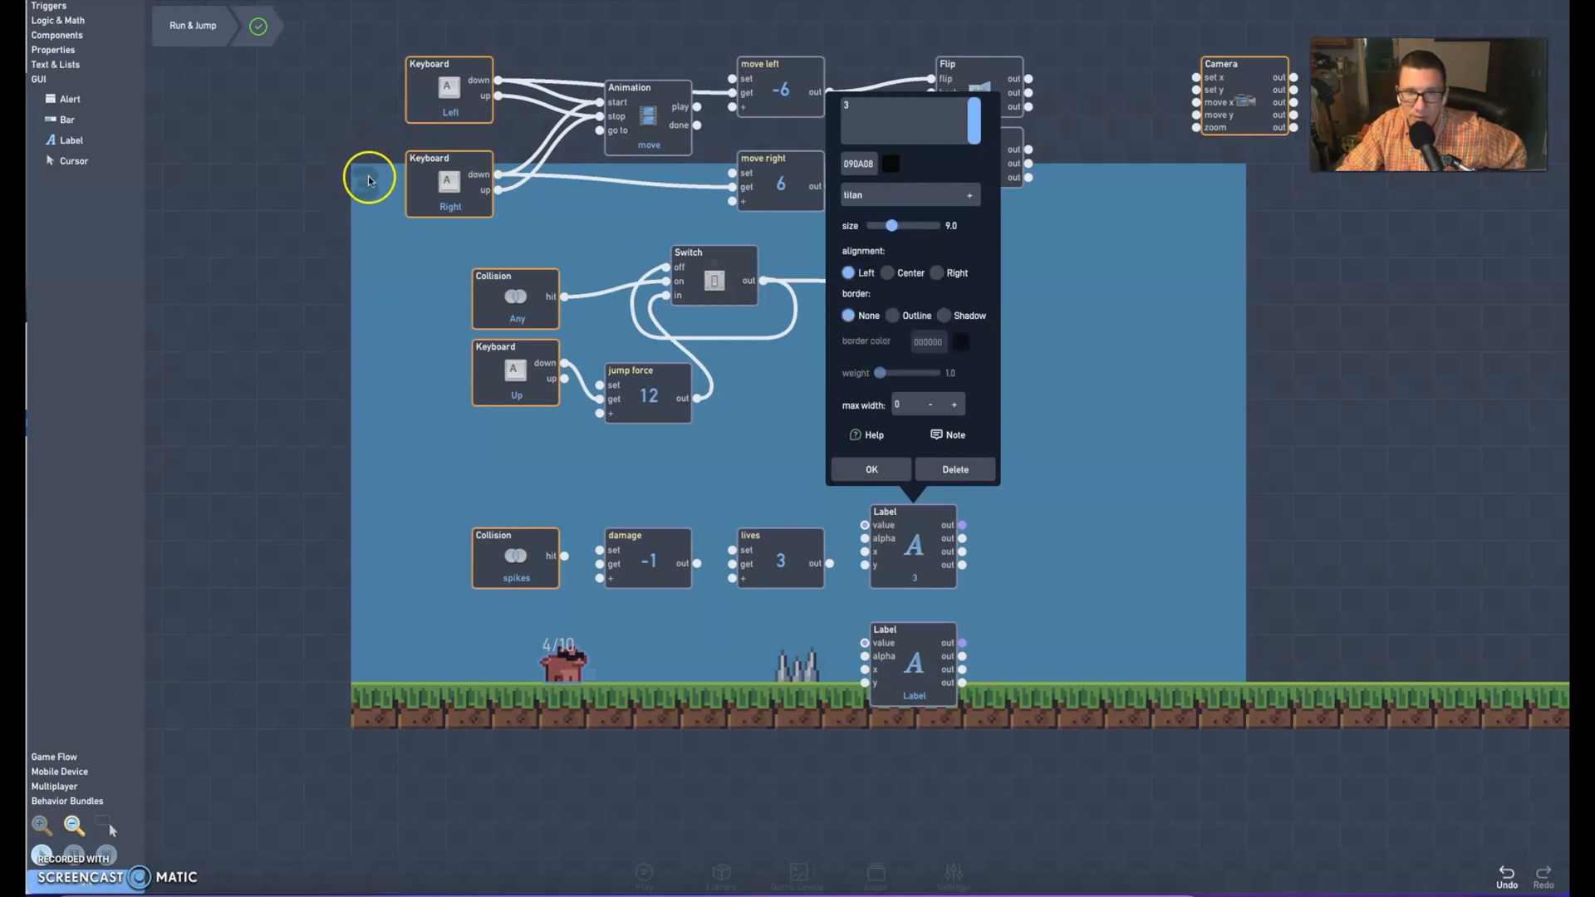
left_click(899, 195)
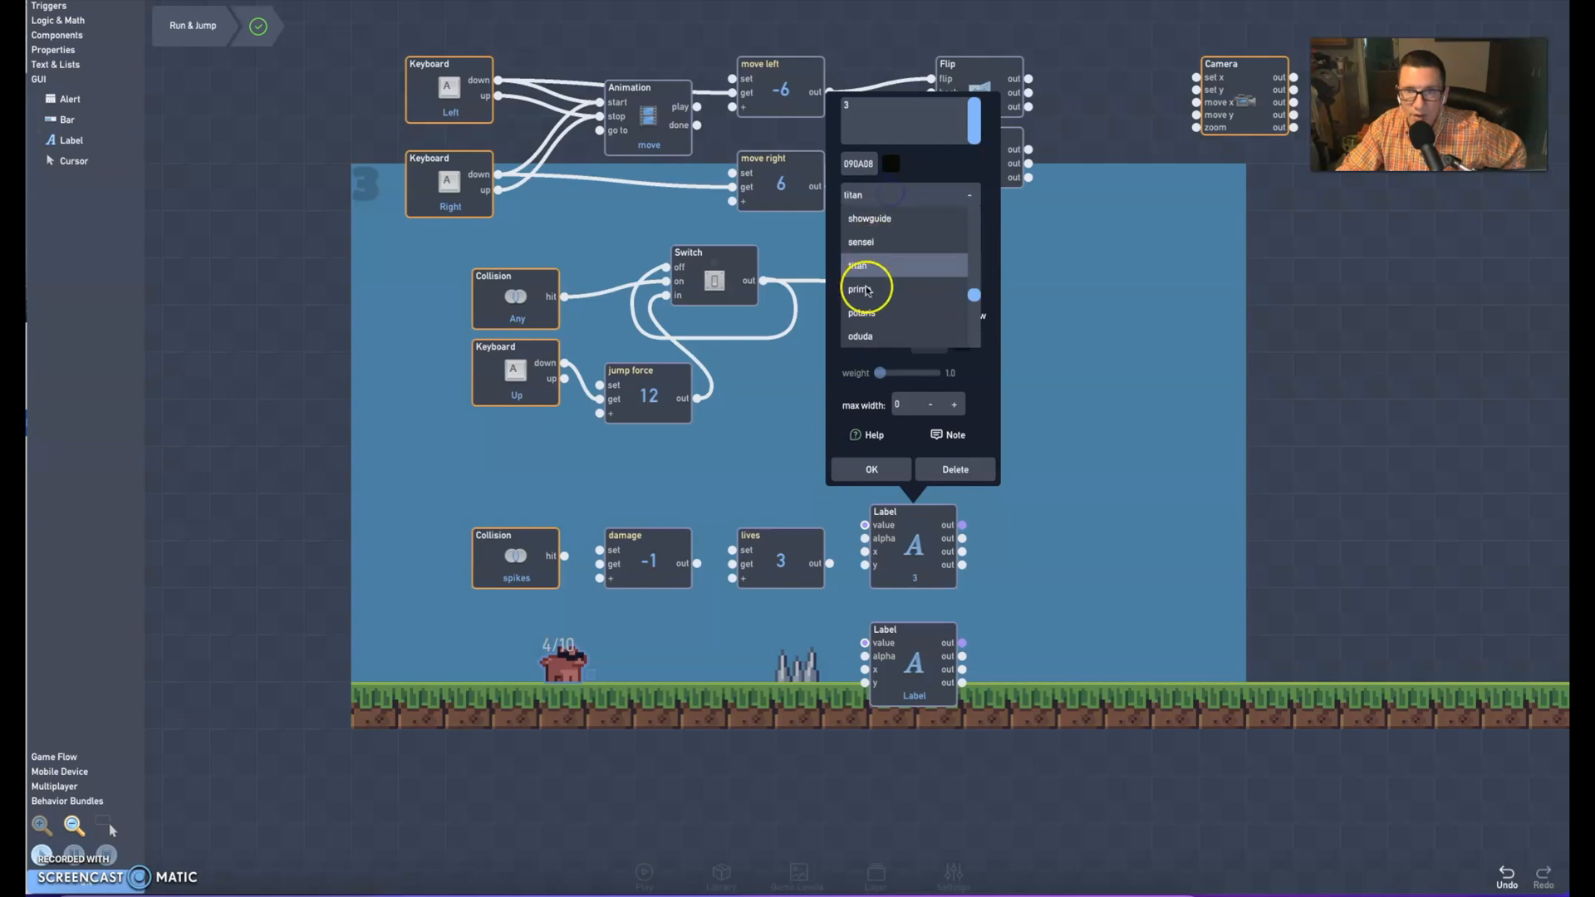
left_click(860, 285)
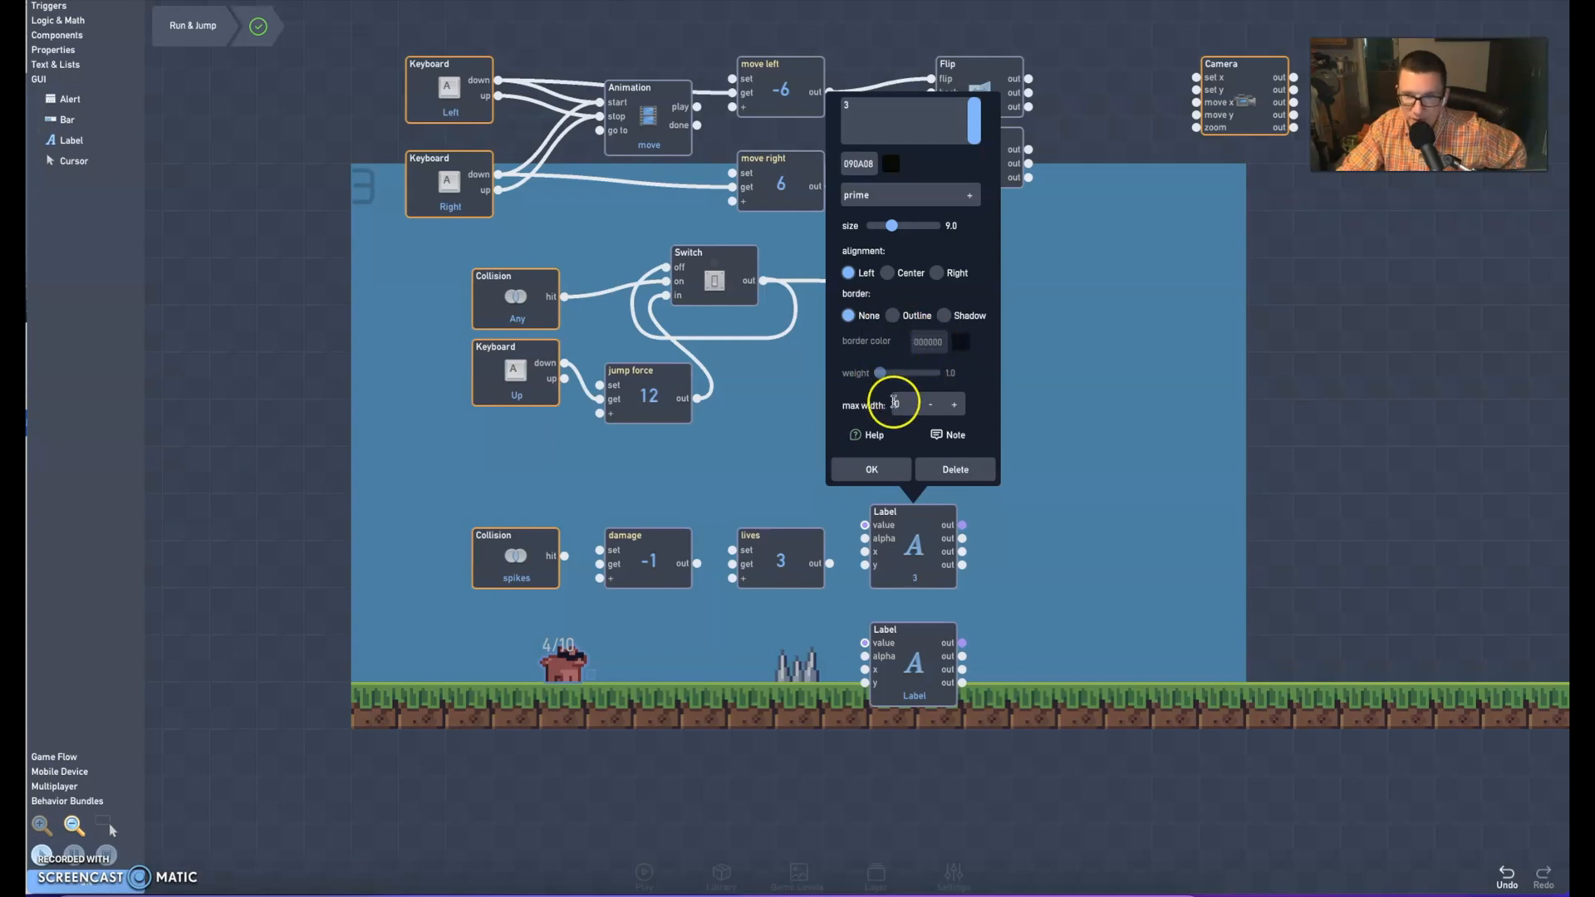
left_click(884, 473)
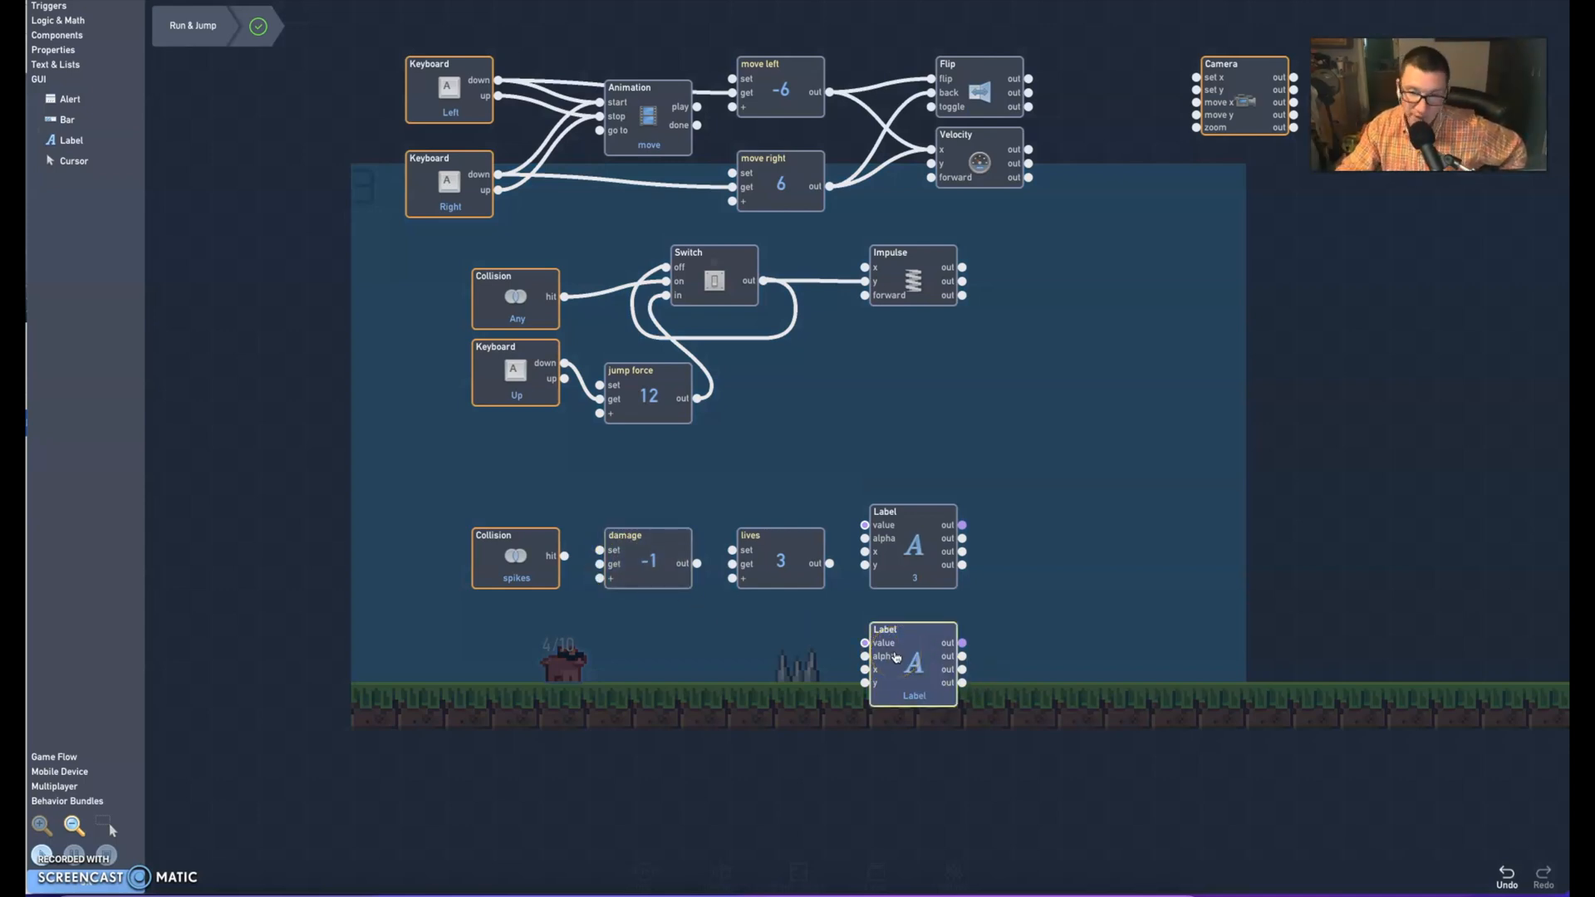
Set the lower Label block's text to "Lives" and its colour to near-black 090A08
left_click(896, 658)
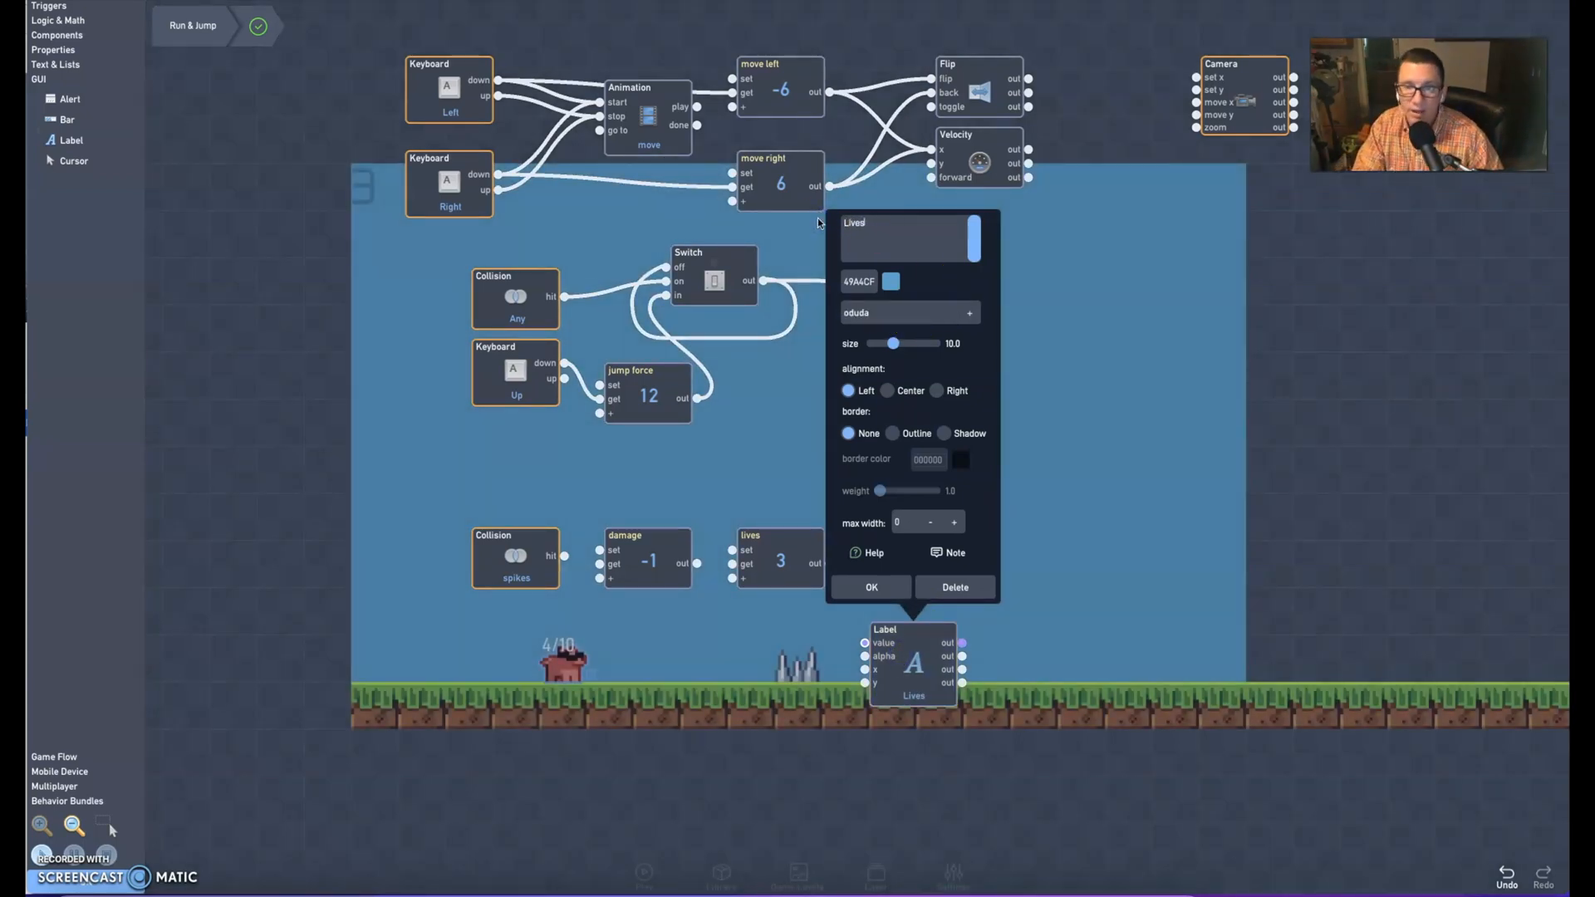
left_click(891, 282)
left_click(941, 404)
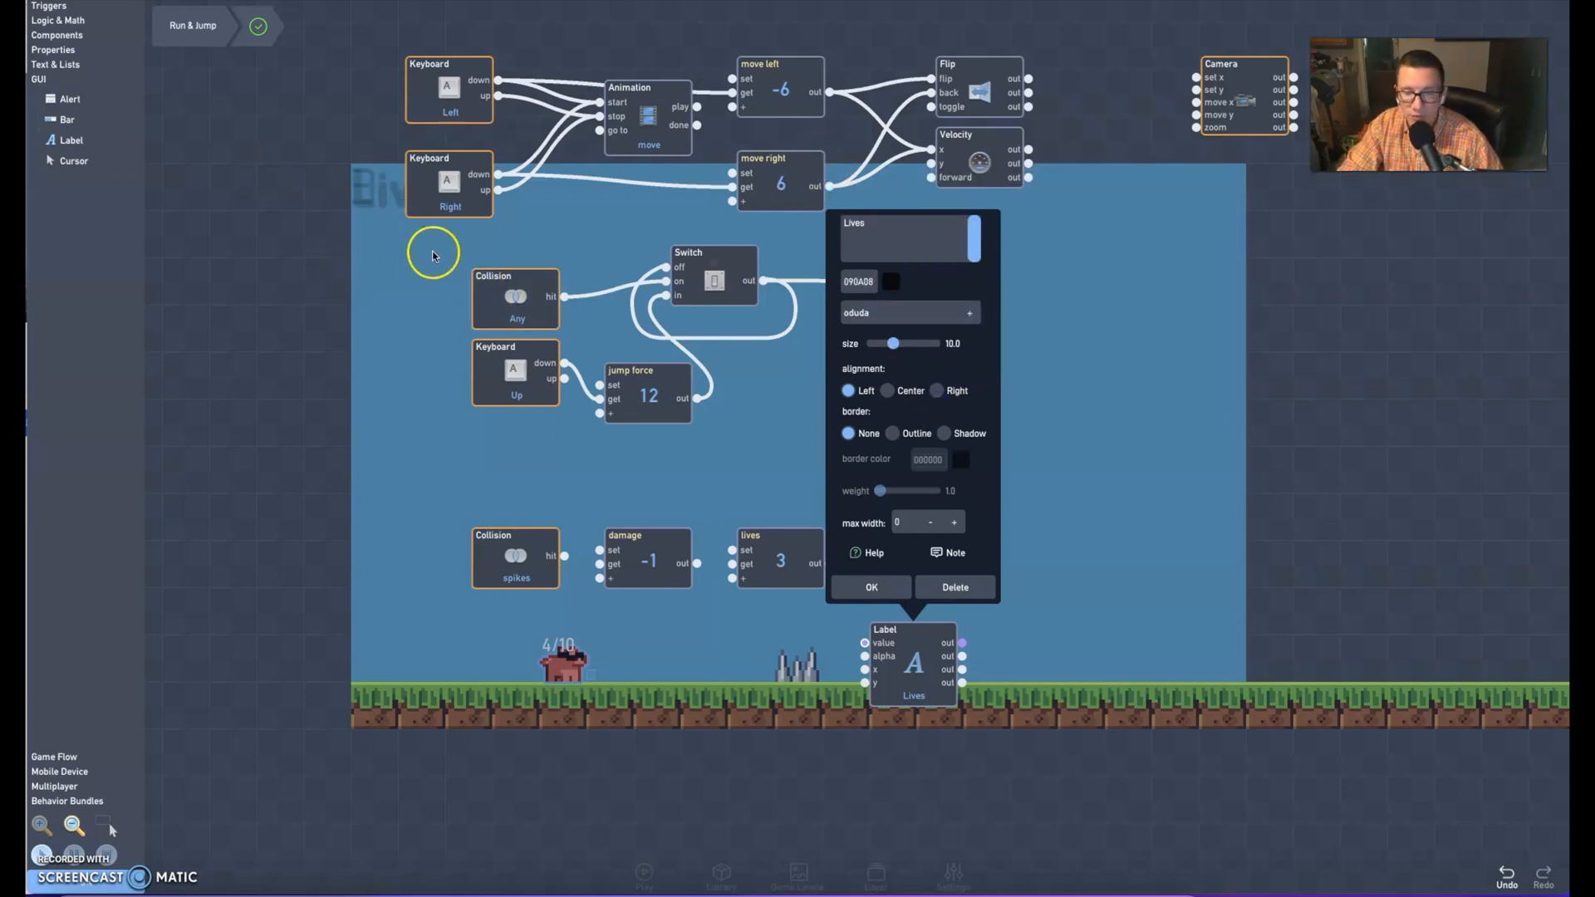
left_click(891, 282)
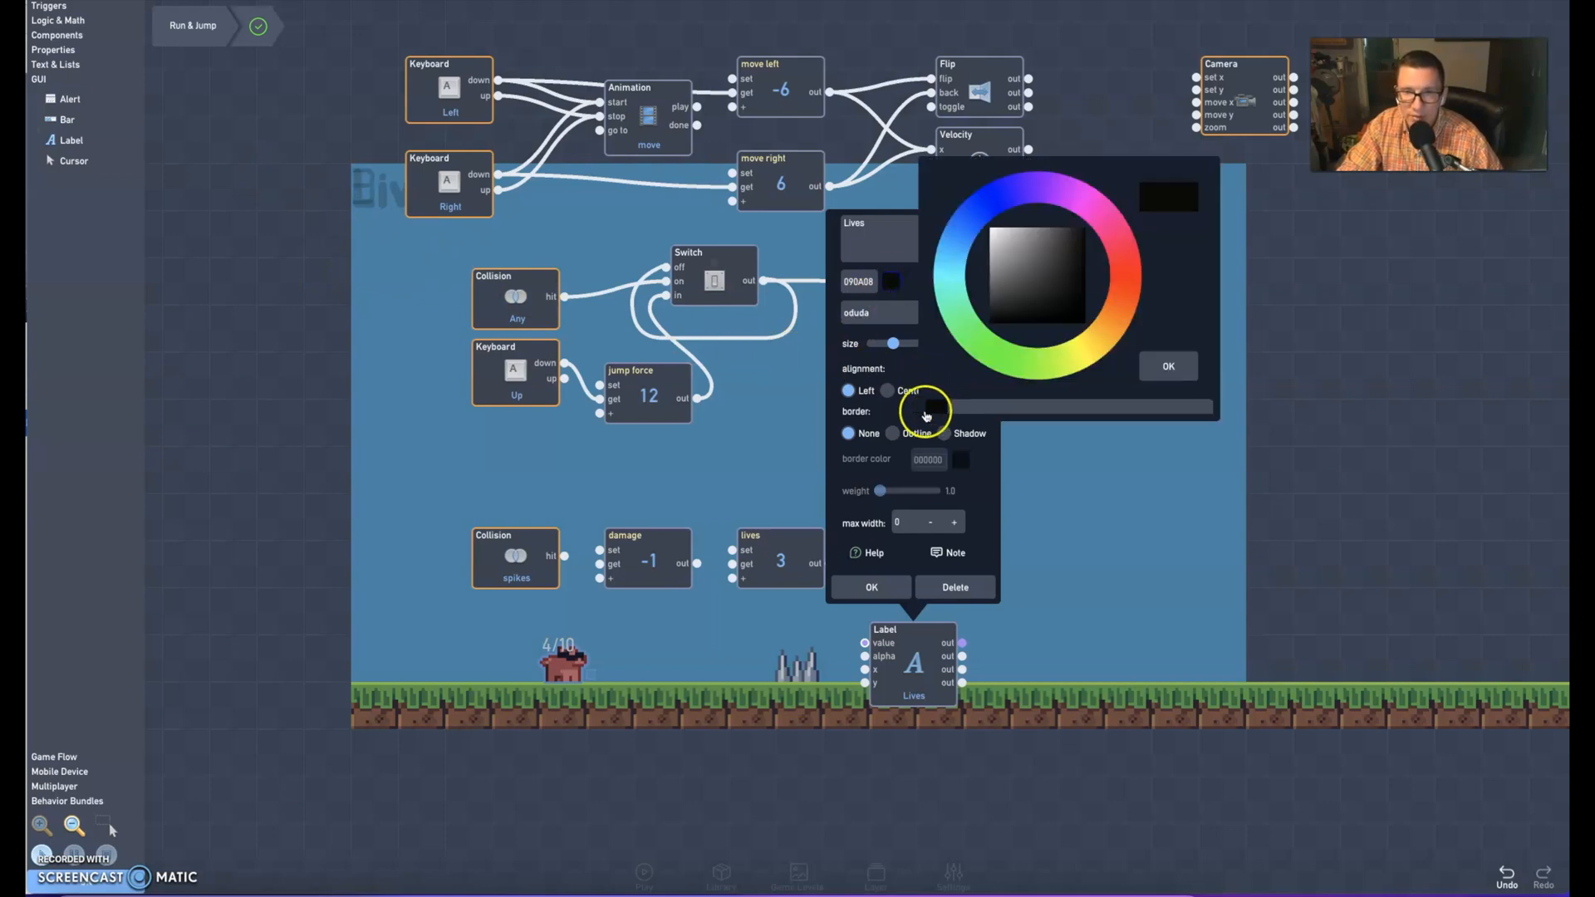
left_click(1172, 365)
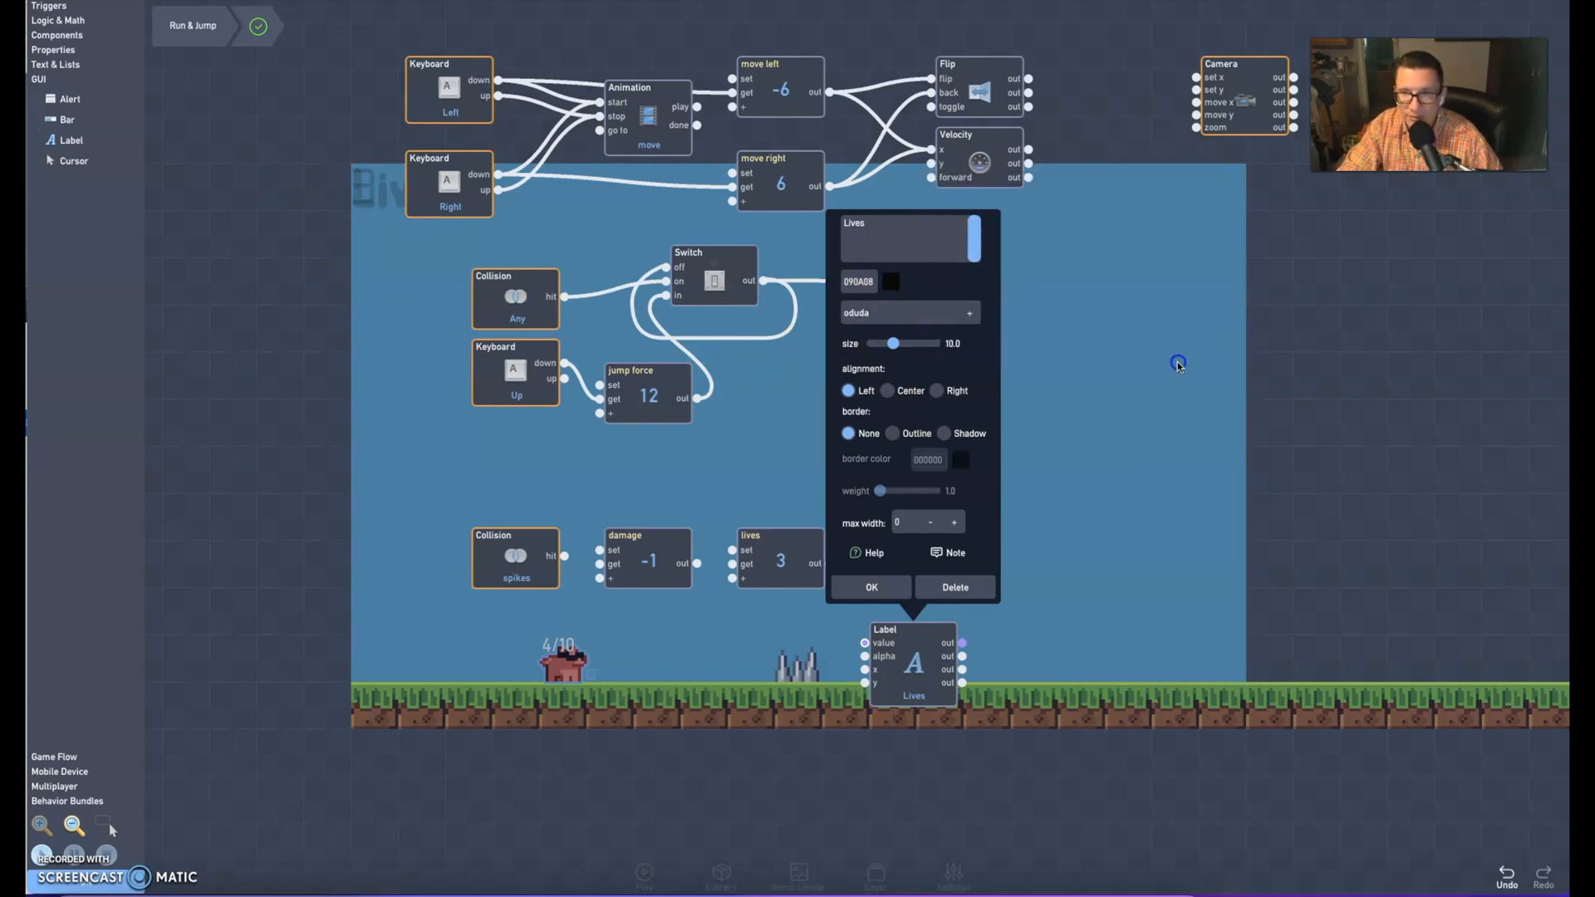
left_click(893, 584)
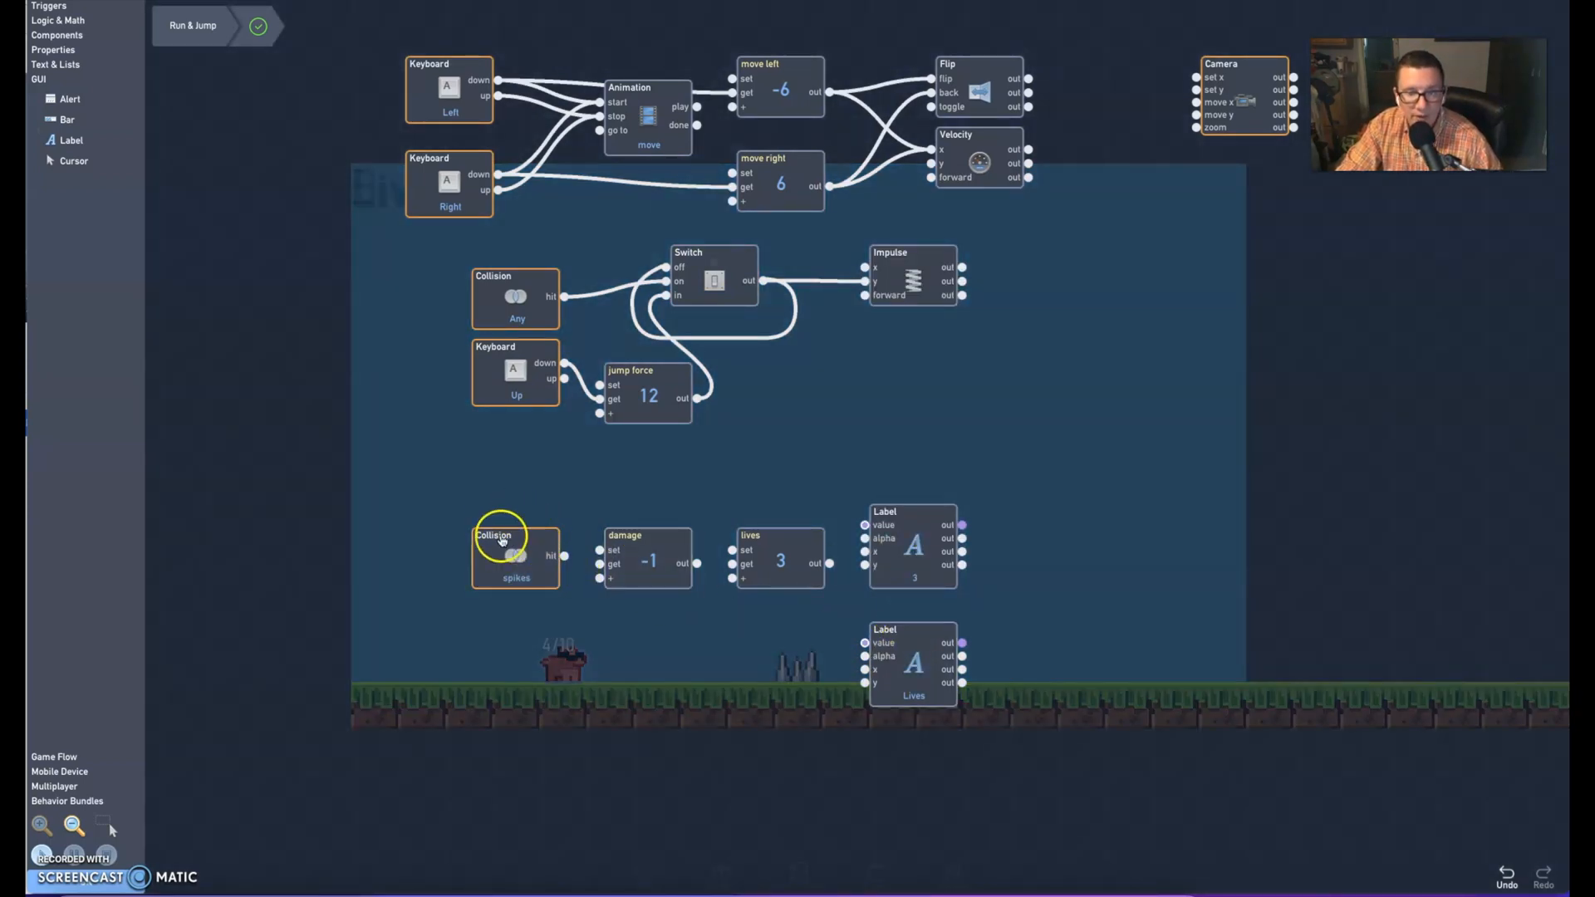
Wire the spikes Collision's hit to damage's get, damage's out to lives' + input, and lives' out to the "3" label's value
left_click_drag(563, 556, 600, 564)
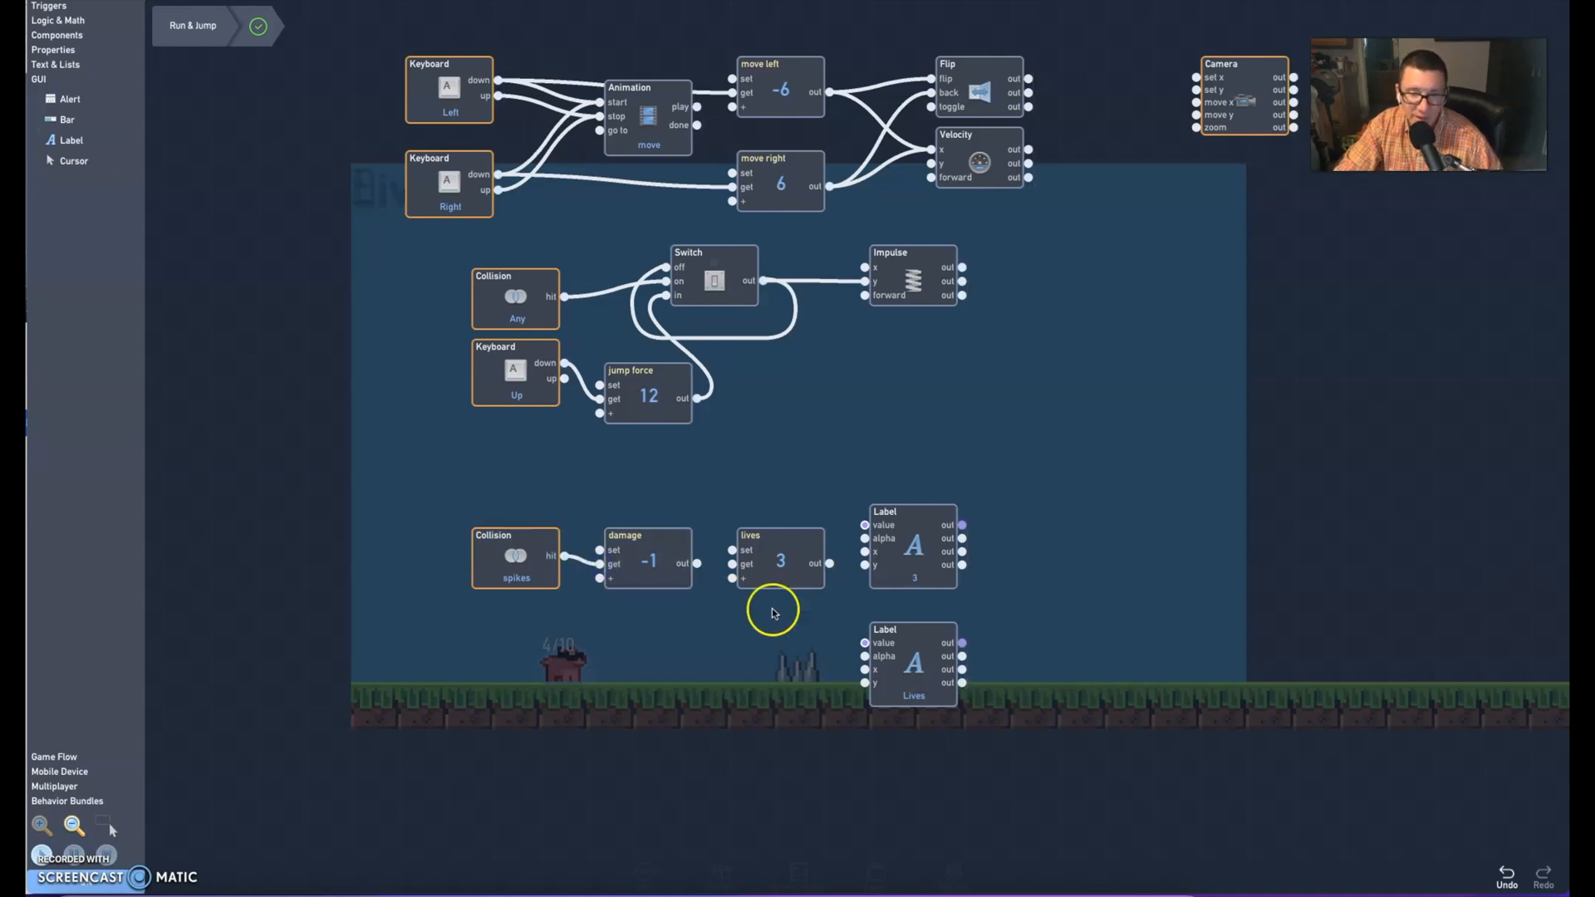
left_click_drag(697, 564, 734, 579)
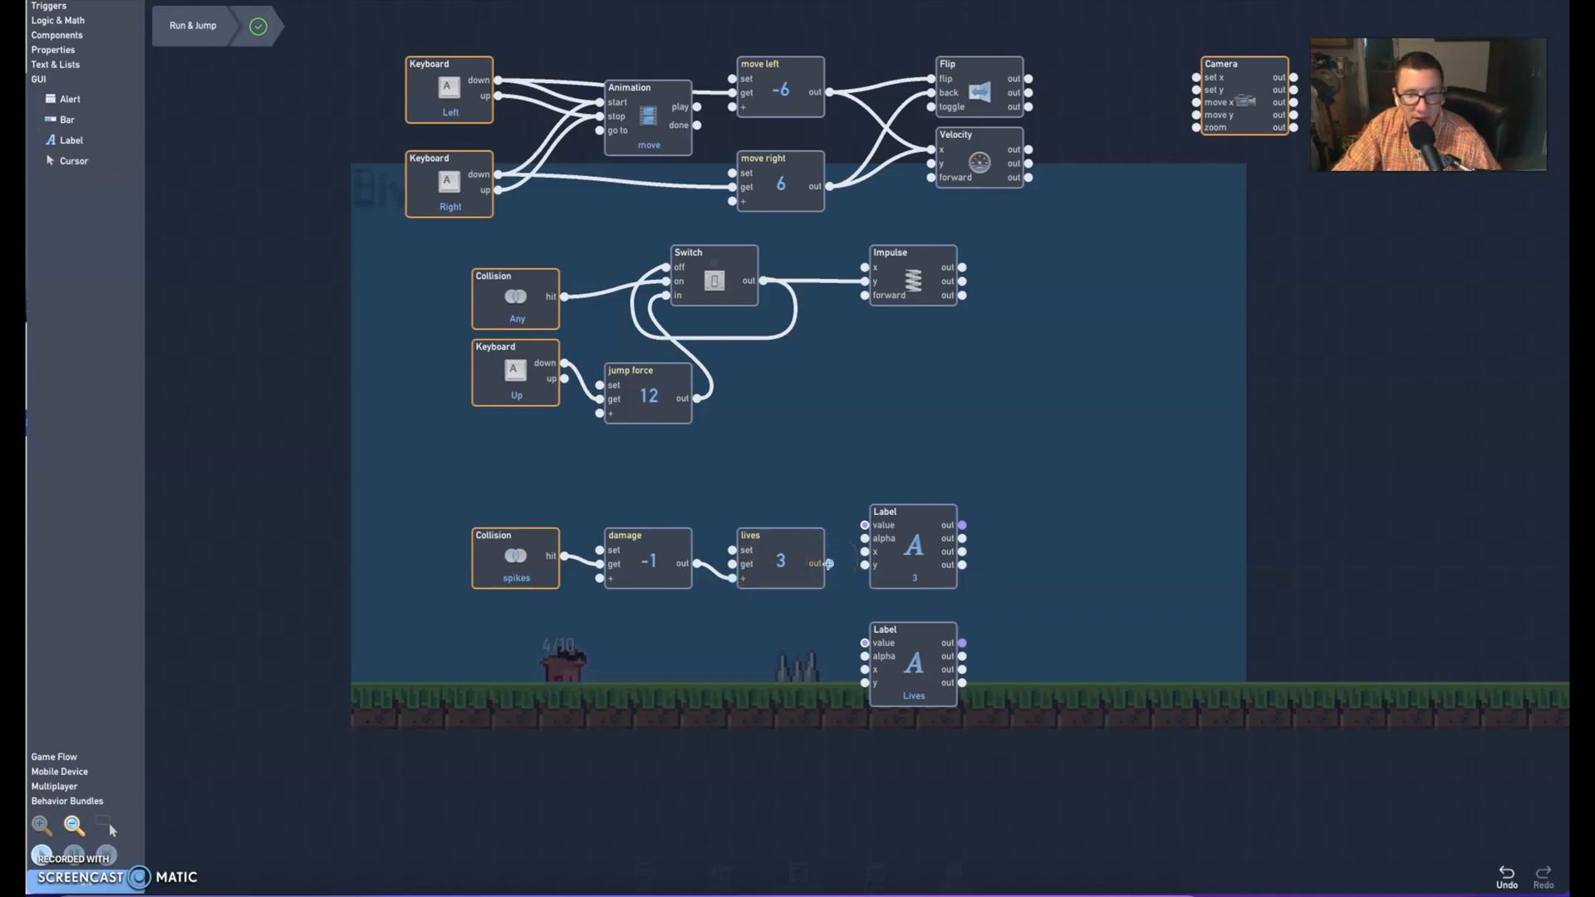
left_click_drag(831, 562, 867, 525)
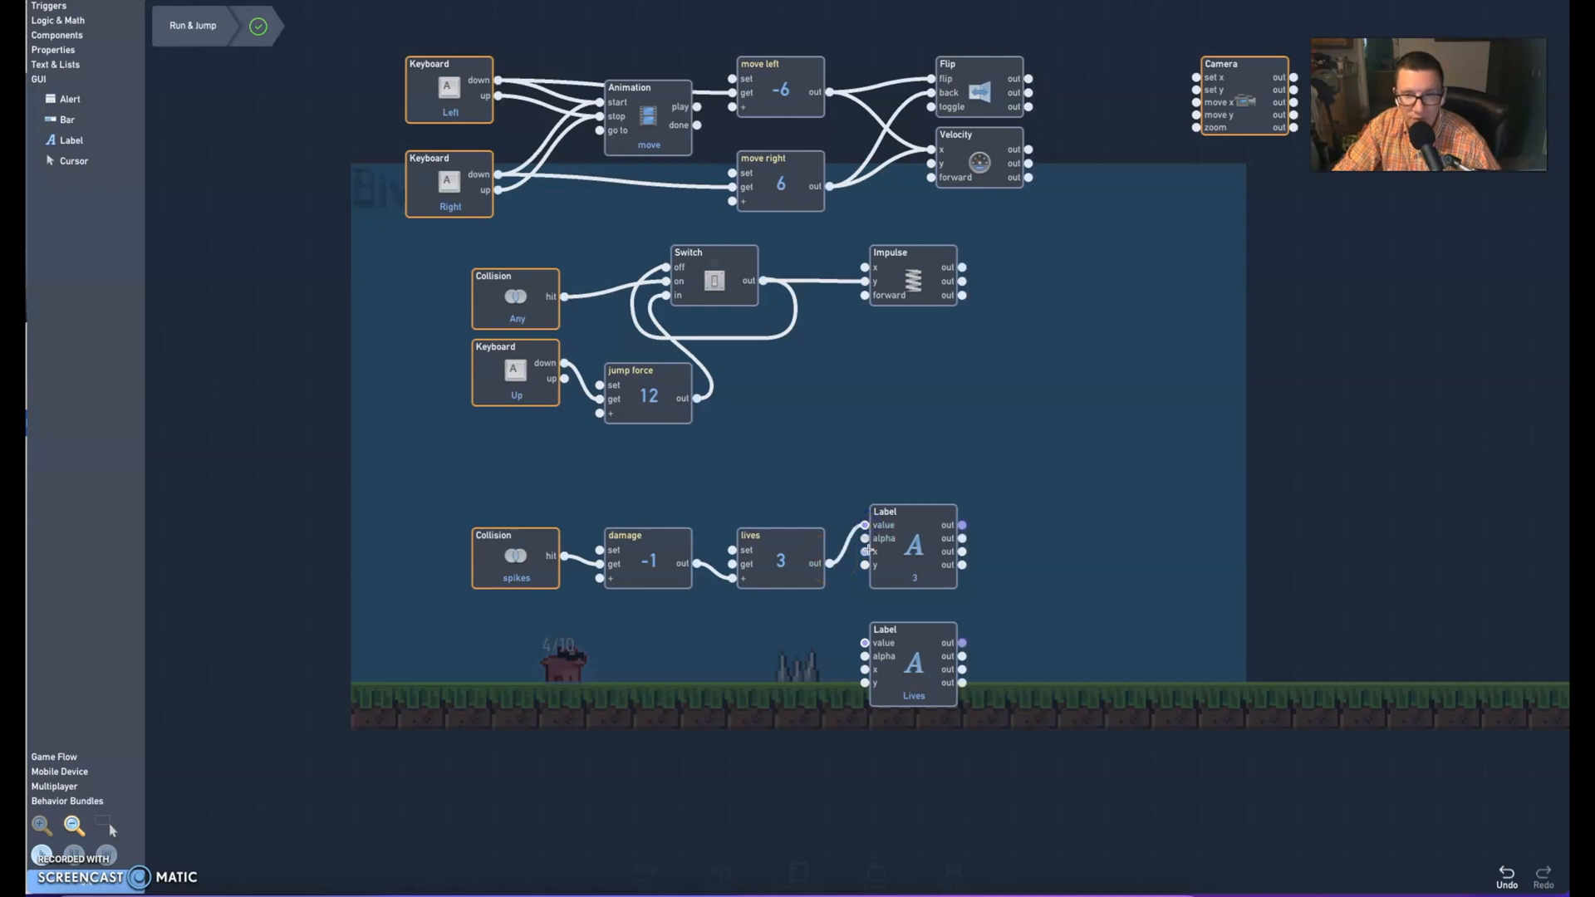
left_click(893, 561)
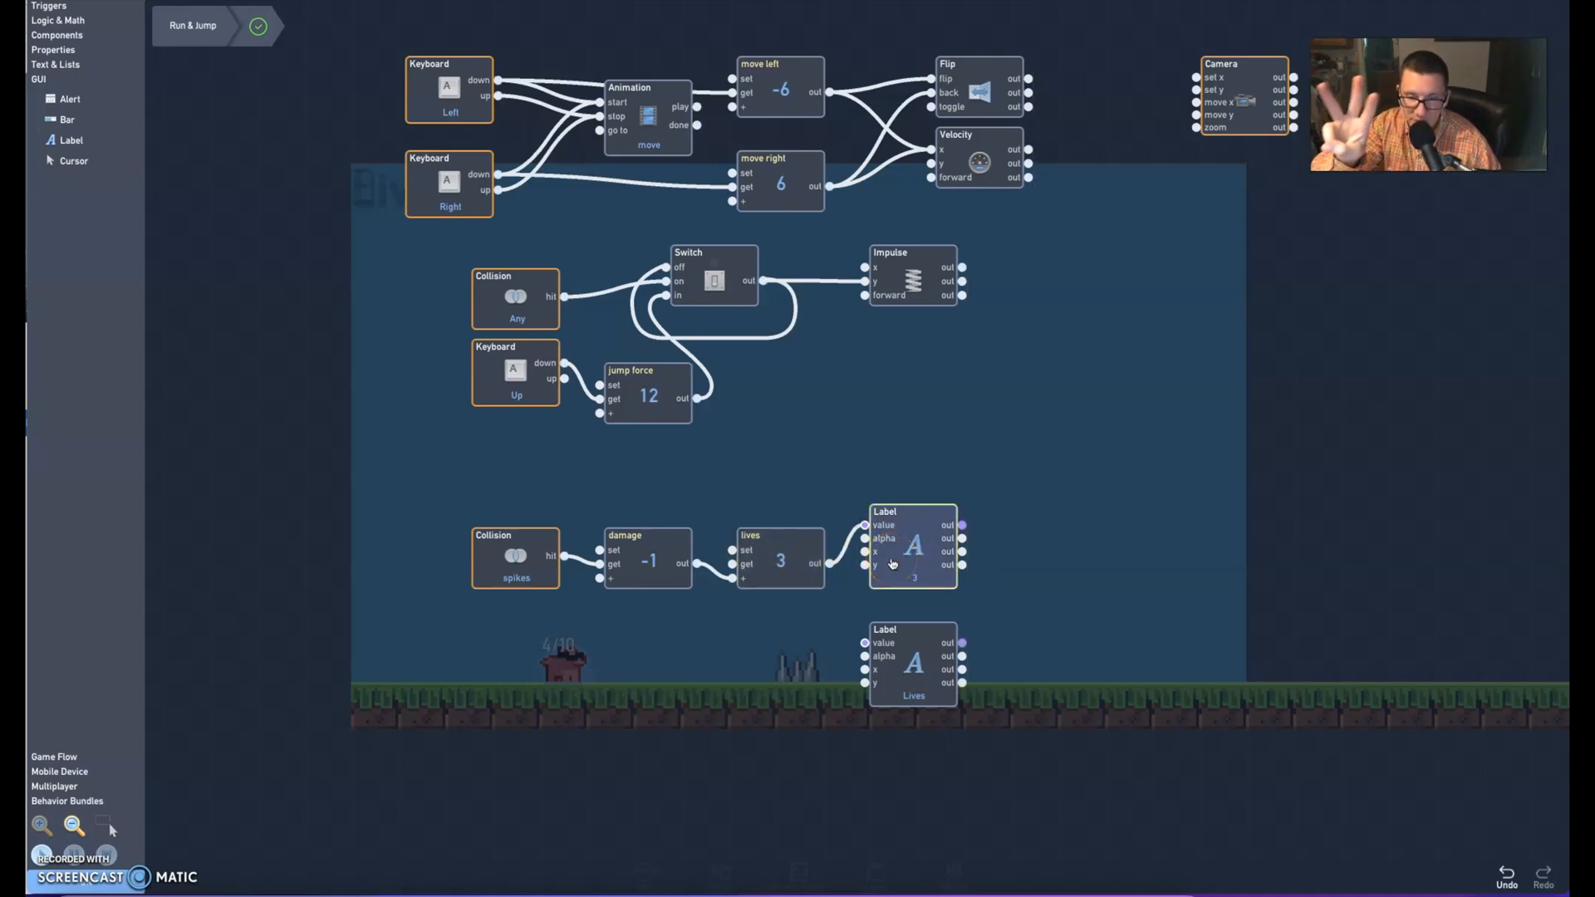
left_click(874, 636)
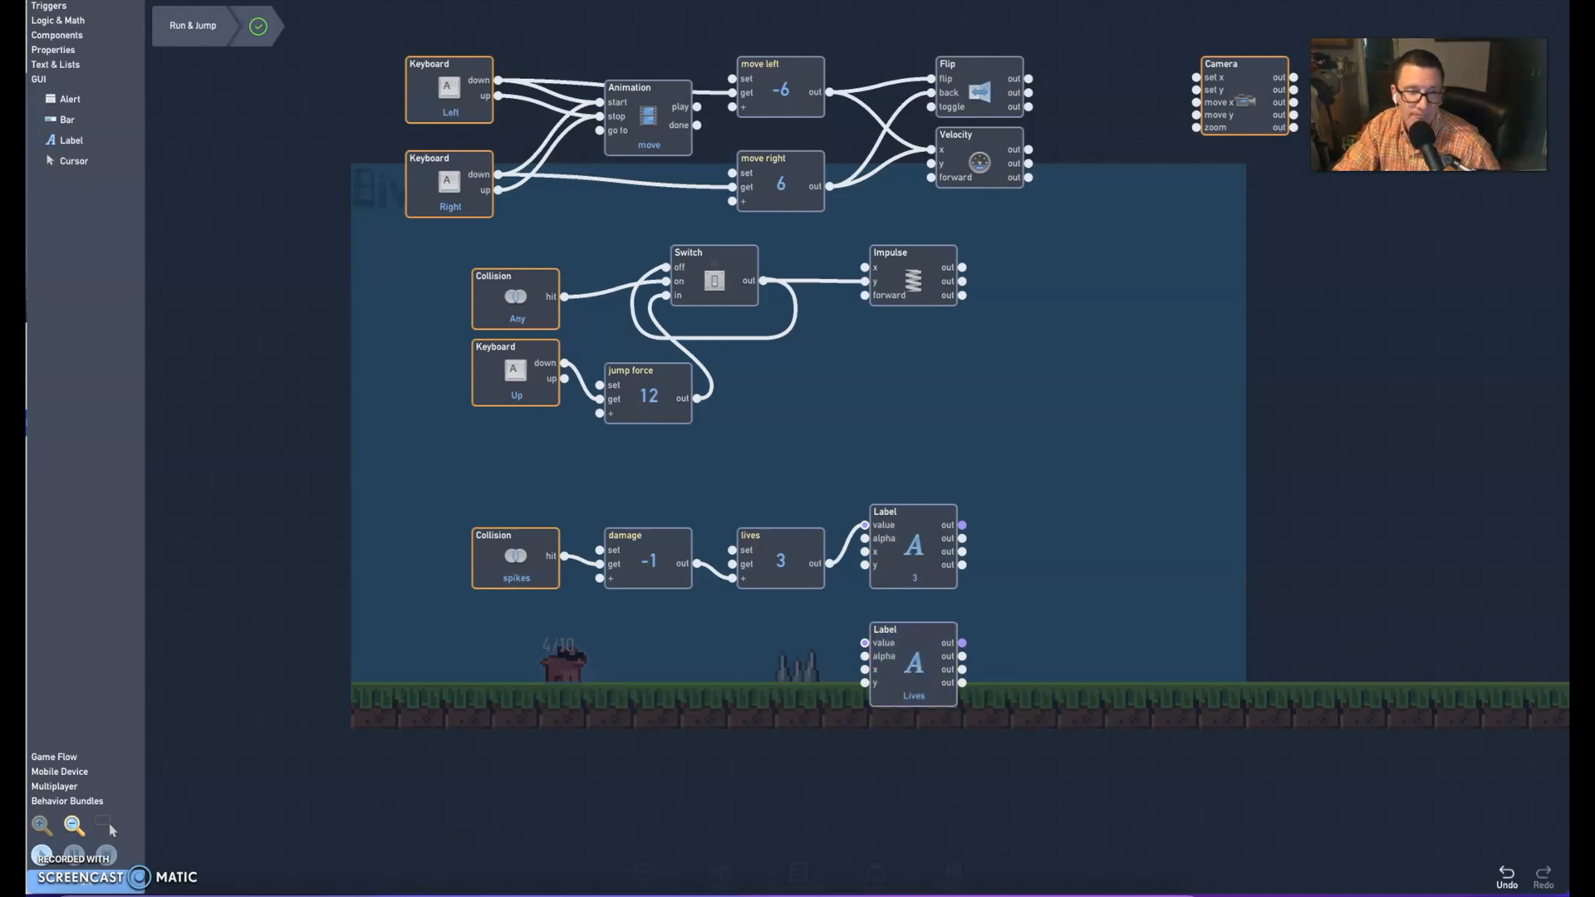
Return to the level view and move the Lives text directly beside the 3
left_click(98, 888)
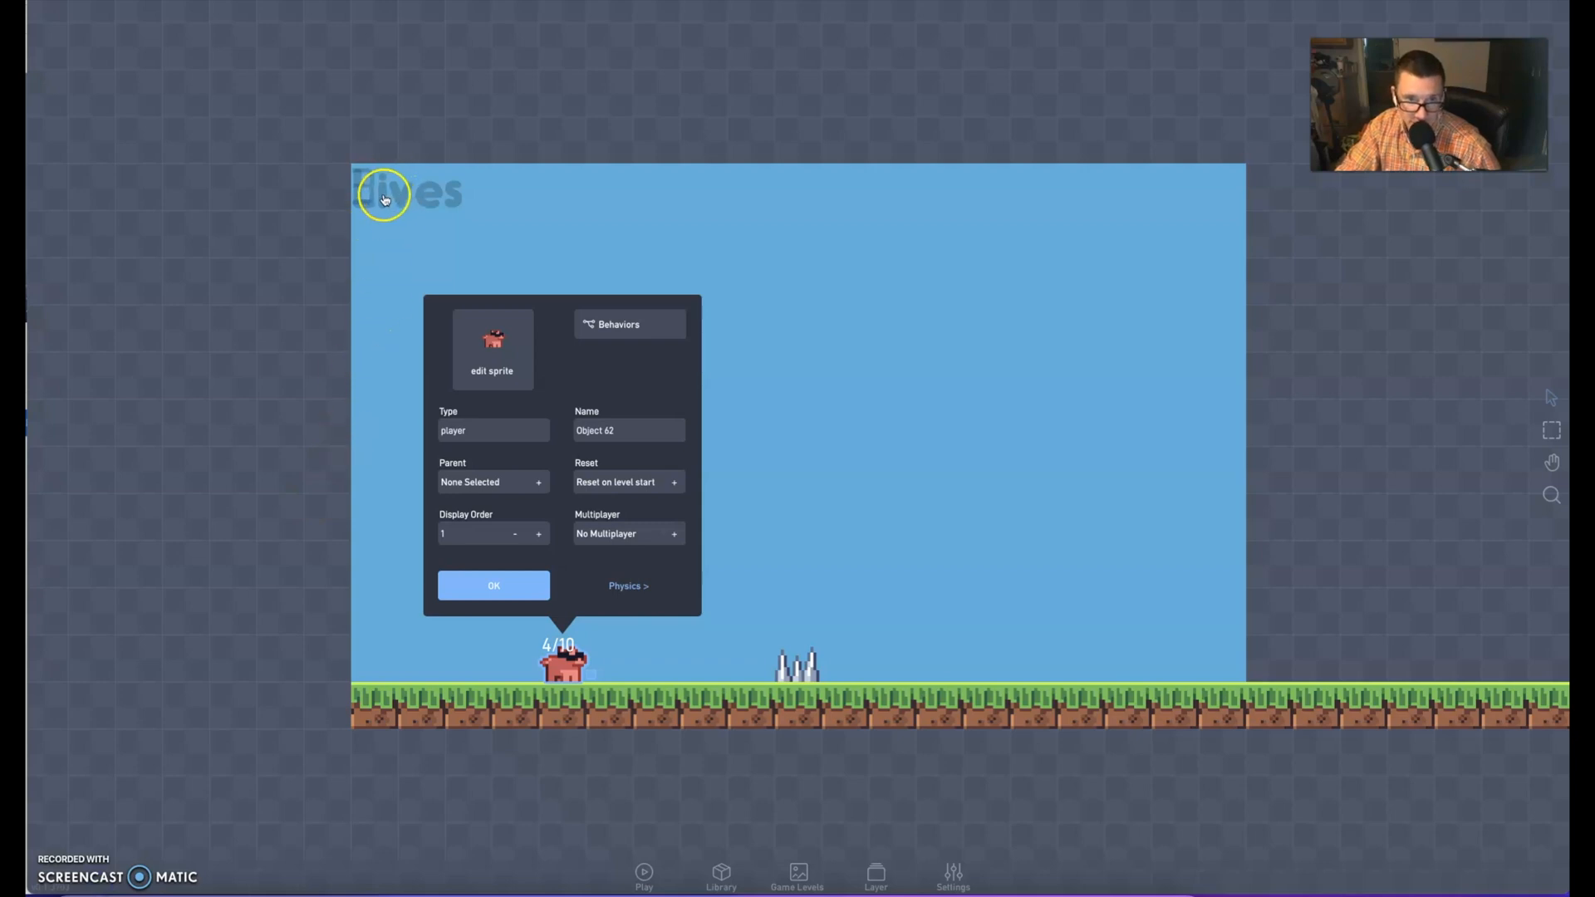
left_click_drag(383, 195, 409, 188)
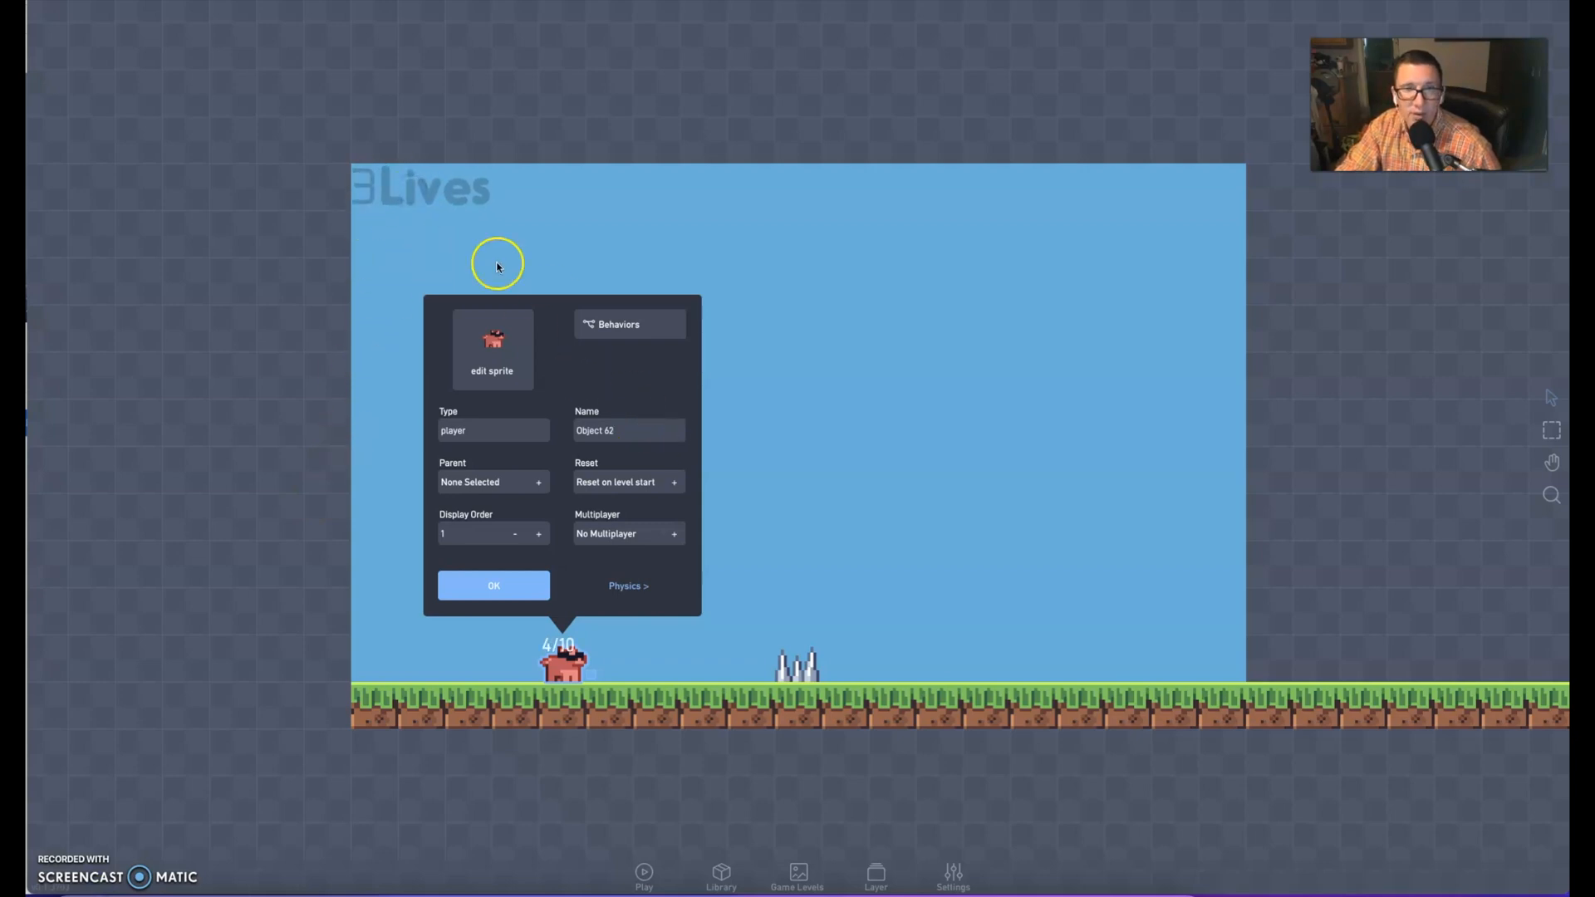
Reopen the player's behaviors and change the "Lives" label's font to polaris
left_click(610, 326)
left_click(845, 459)
left_click(836, 330)
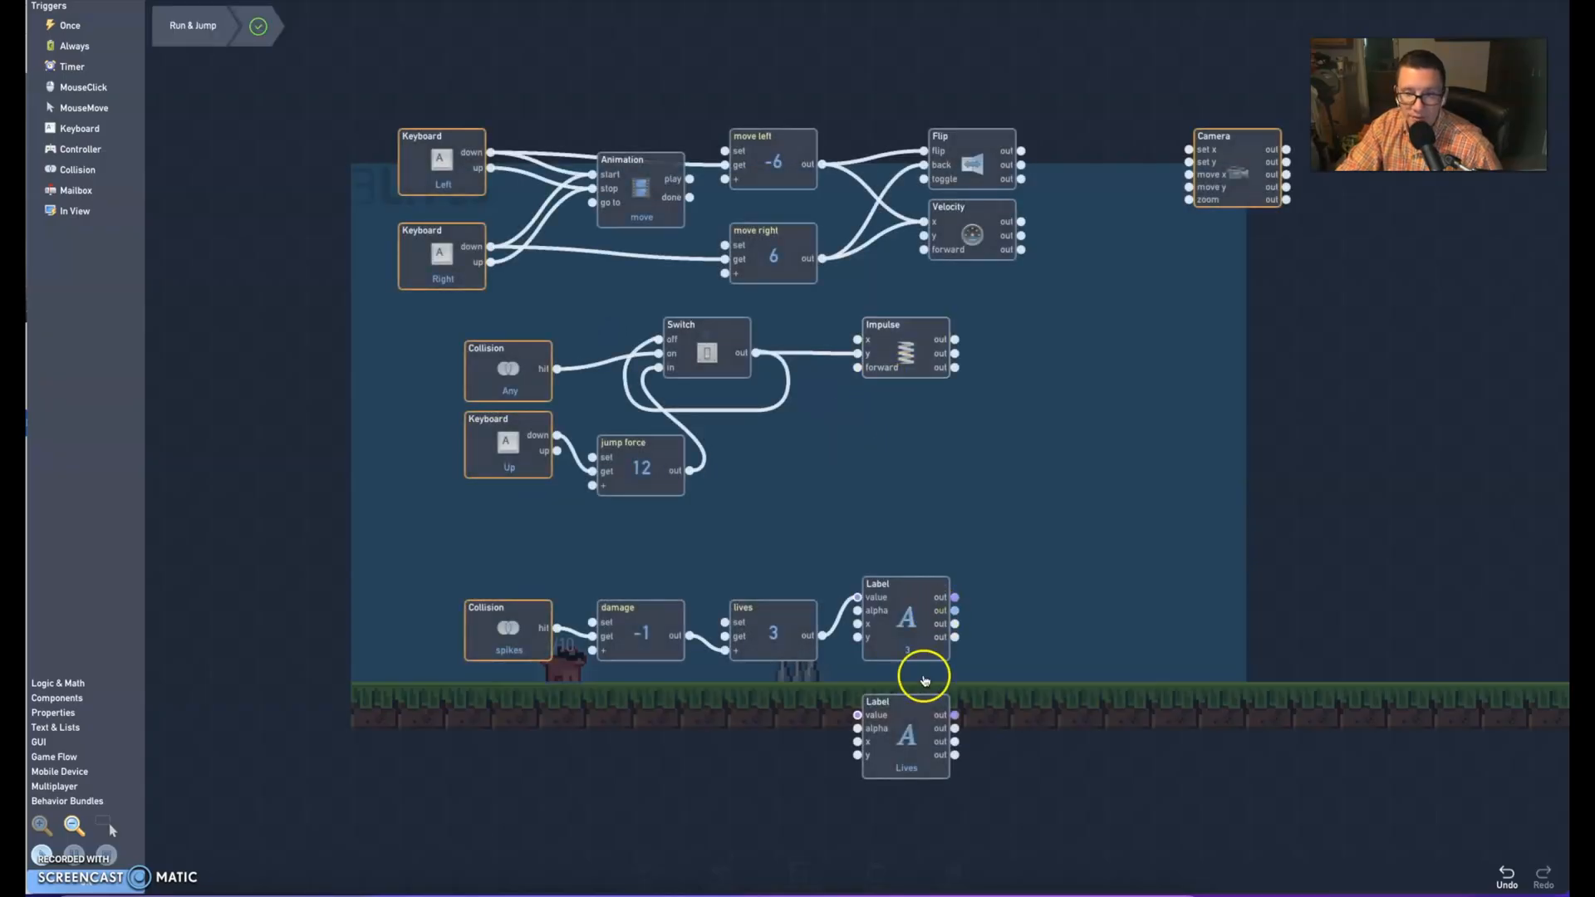
left_click(907, 733)
left_click(899, 384)
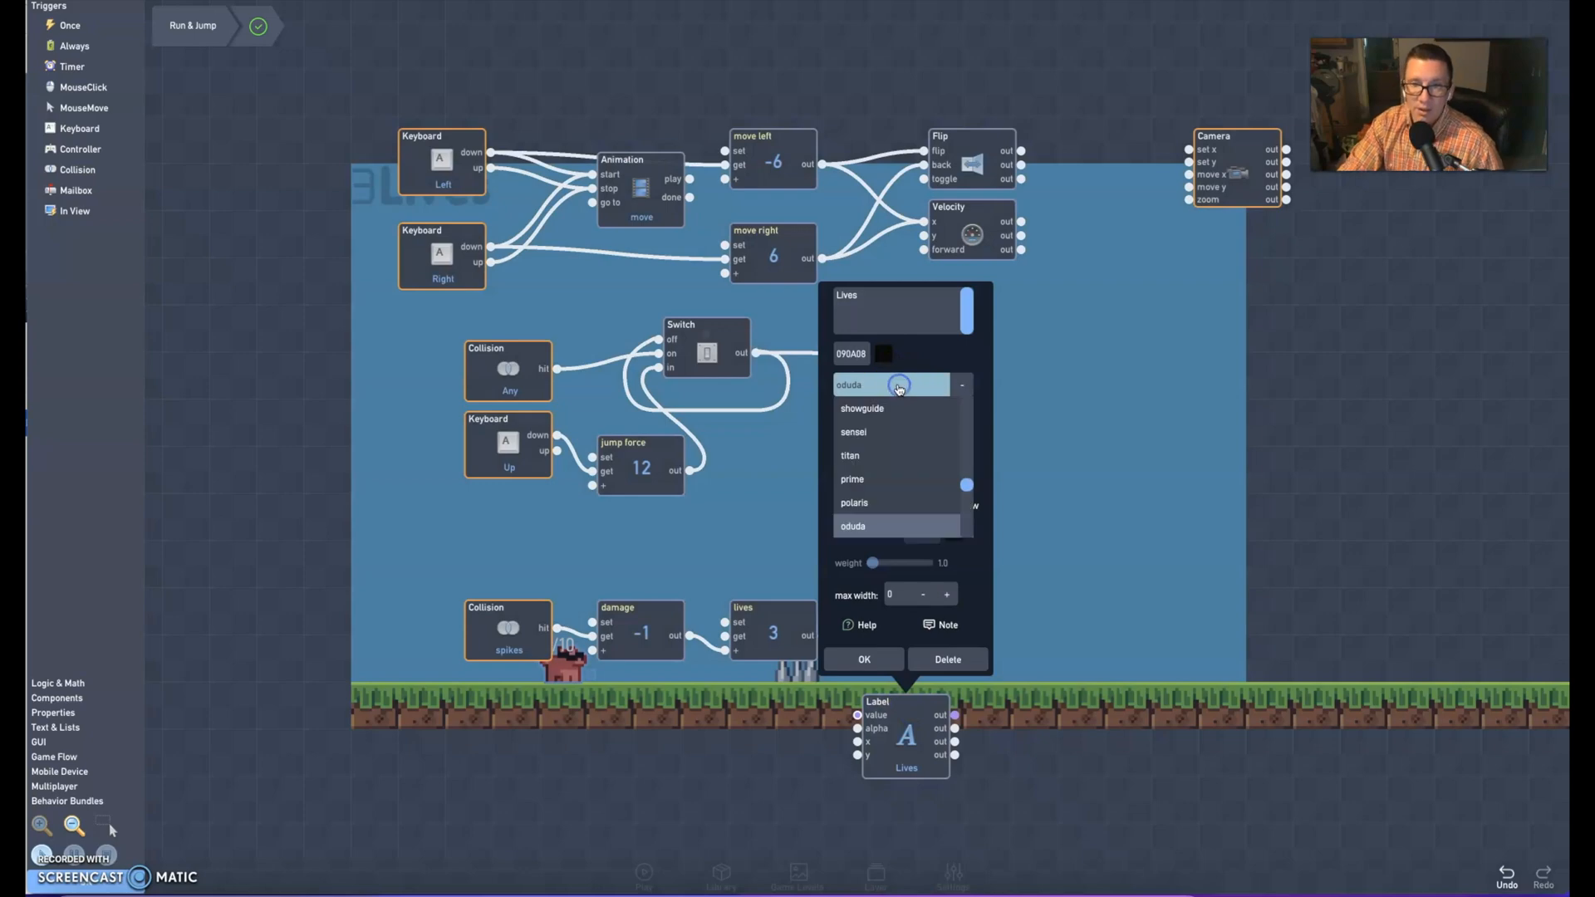
left_click(861, 504)
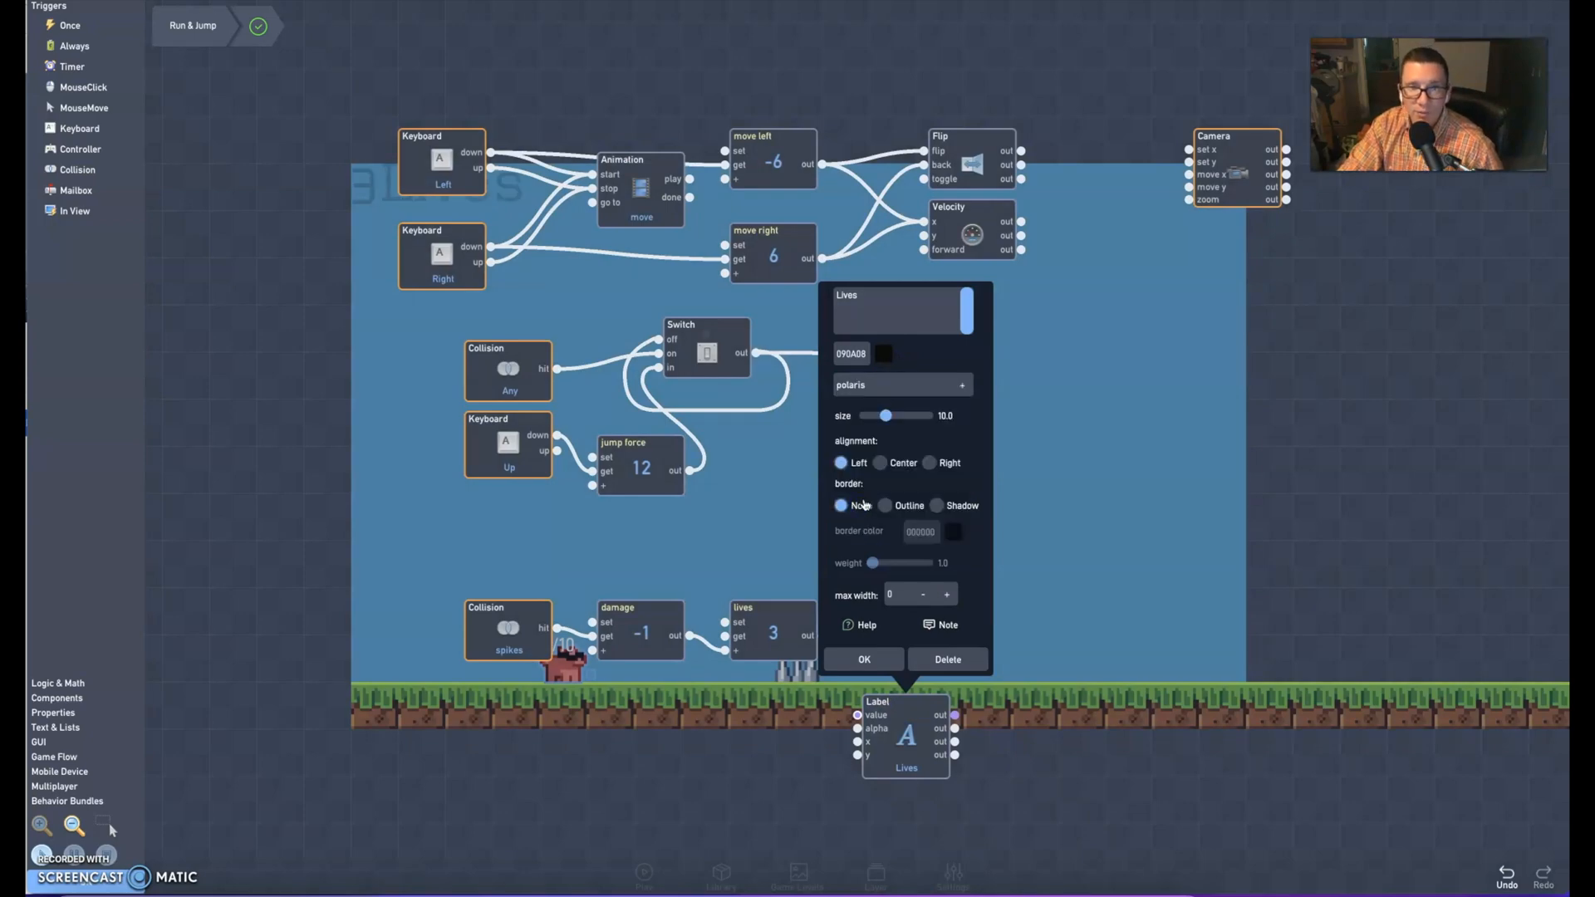
left_click(865, 657)
Return to the level, align the Lives text with the 3, and close the player's settings
left_click(101, 878)
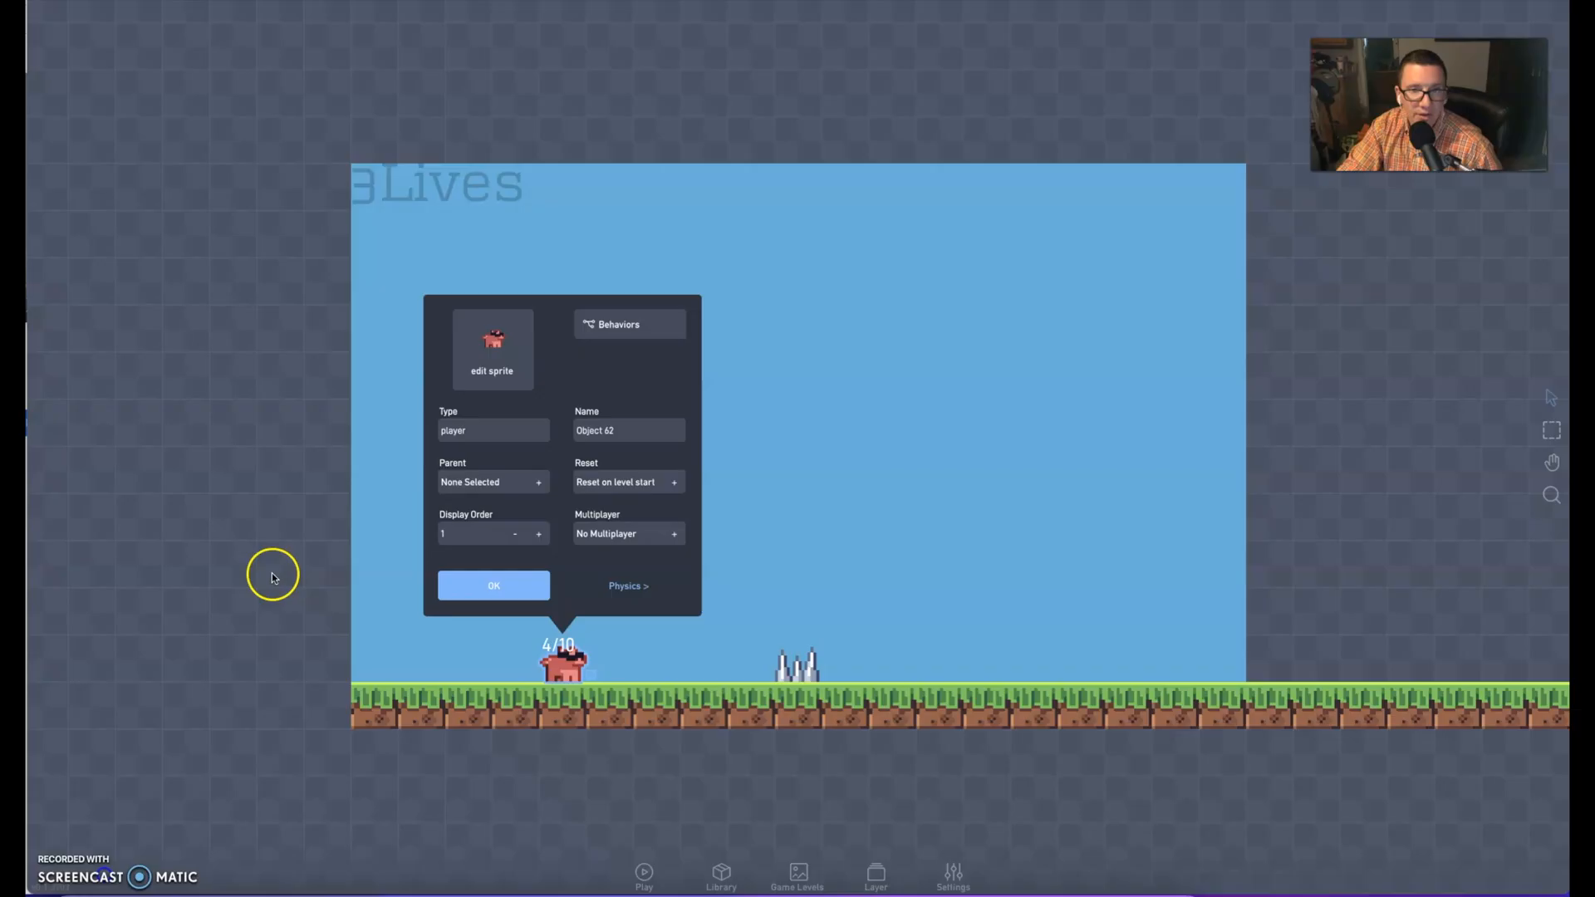
left_click(419, 189)
left_click_drag(419, 189, 422, 192)
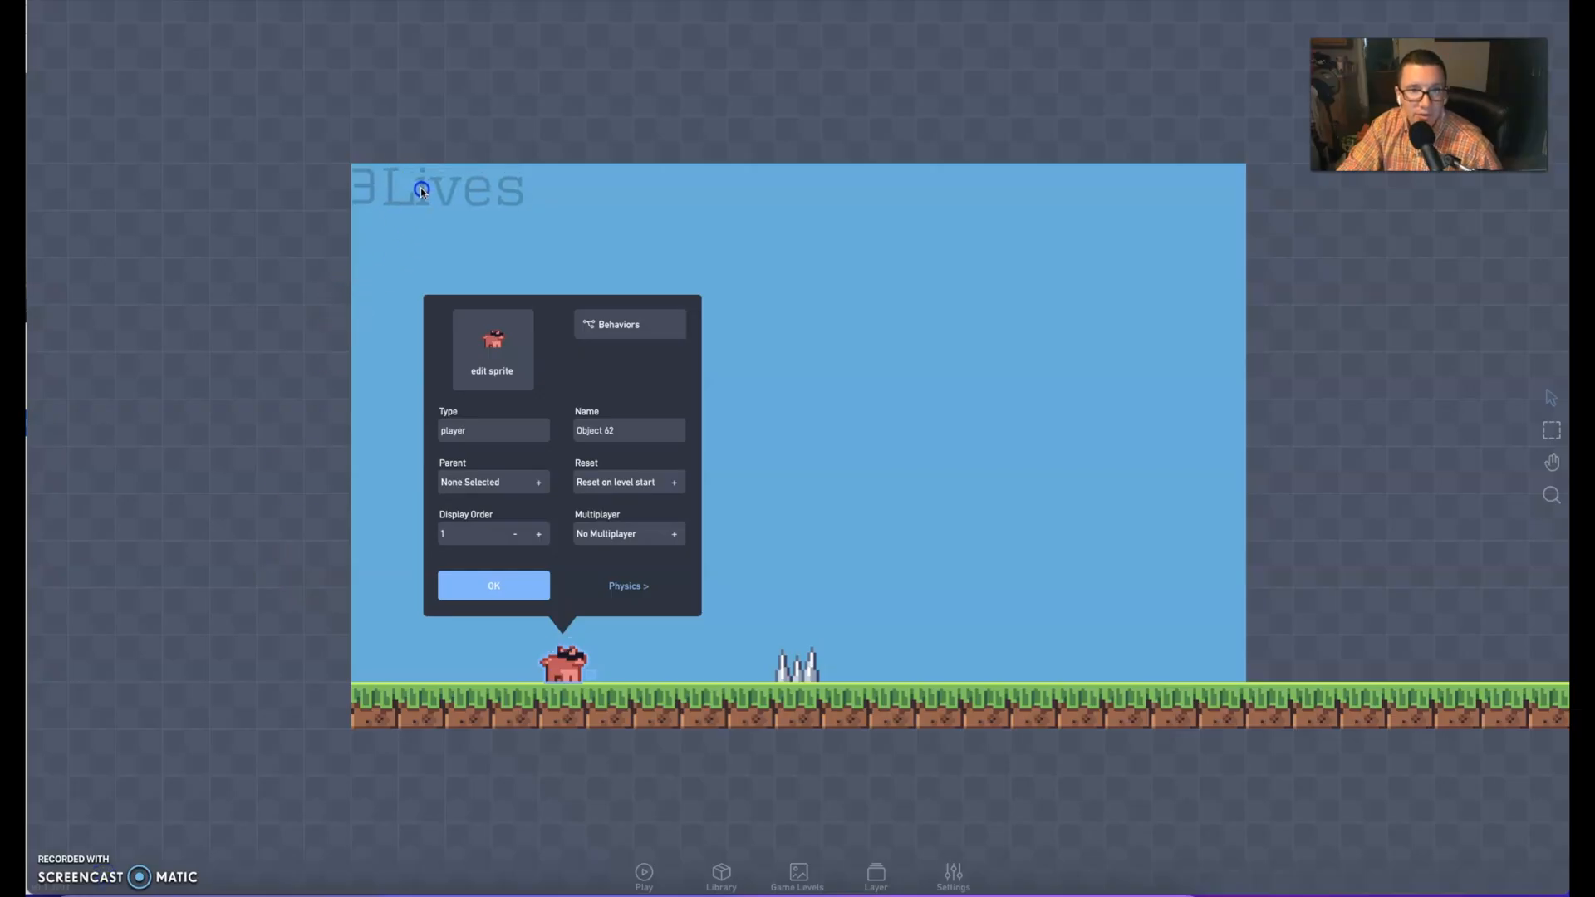
left_click(497, 587)
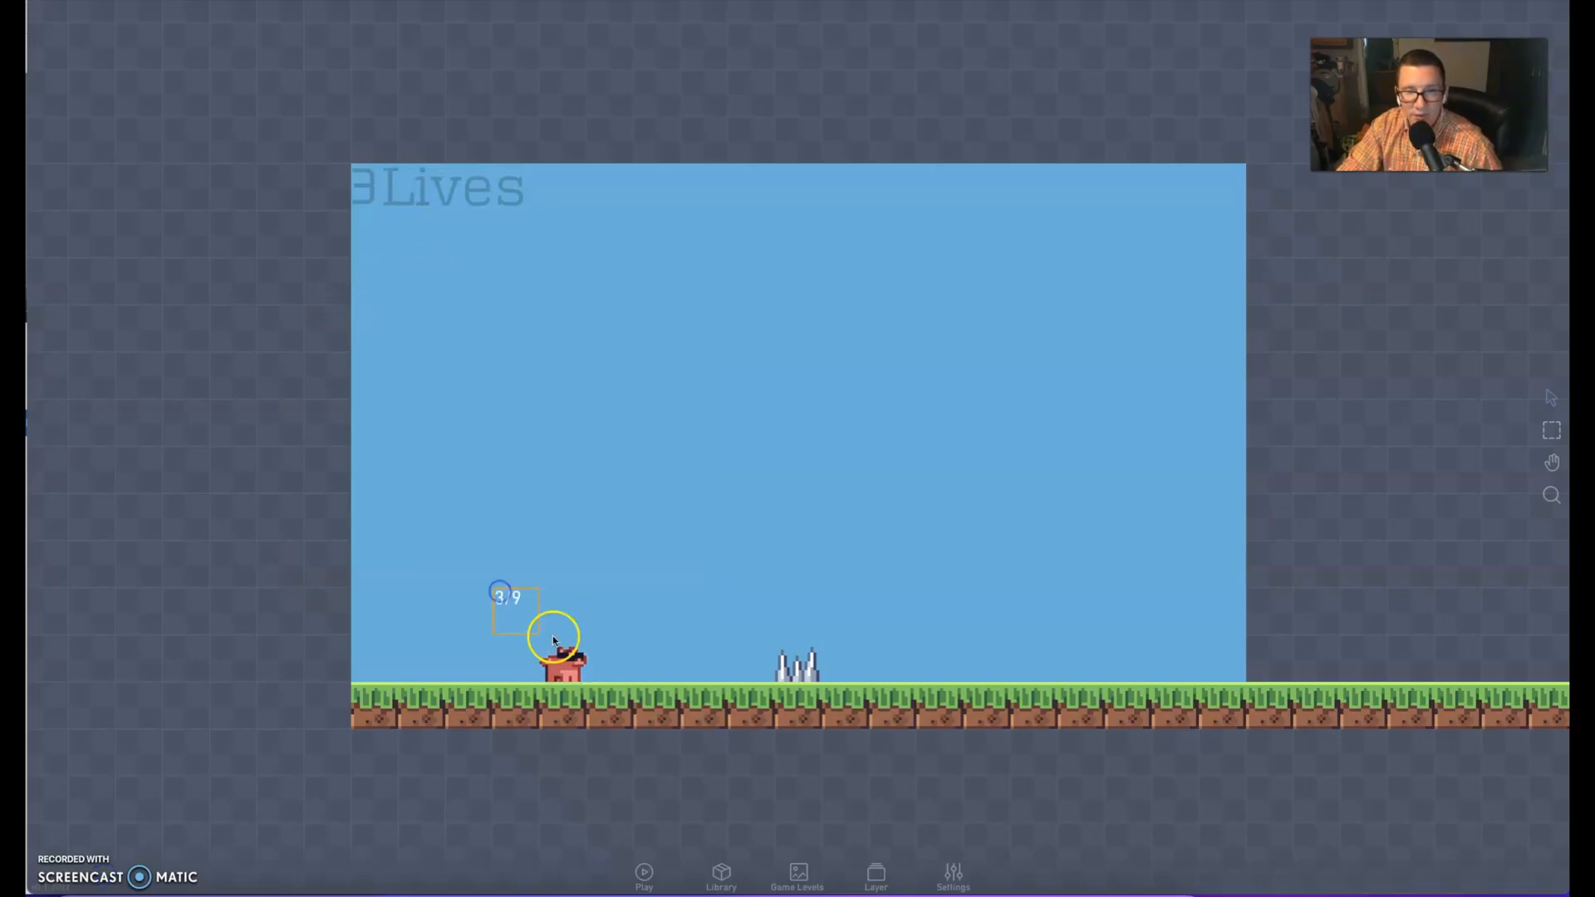
Play the game to test how the lives display responds to spike collisions, and return to the editor
left_click(645, 873)
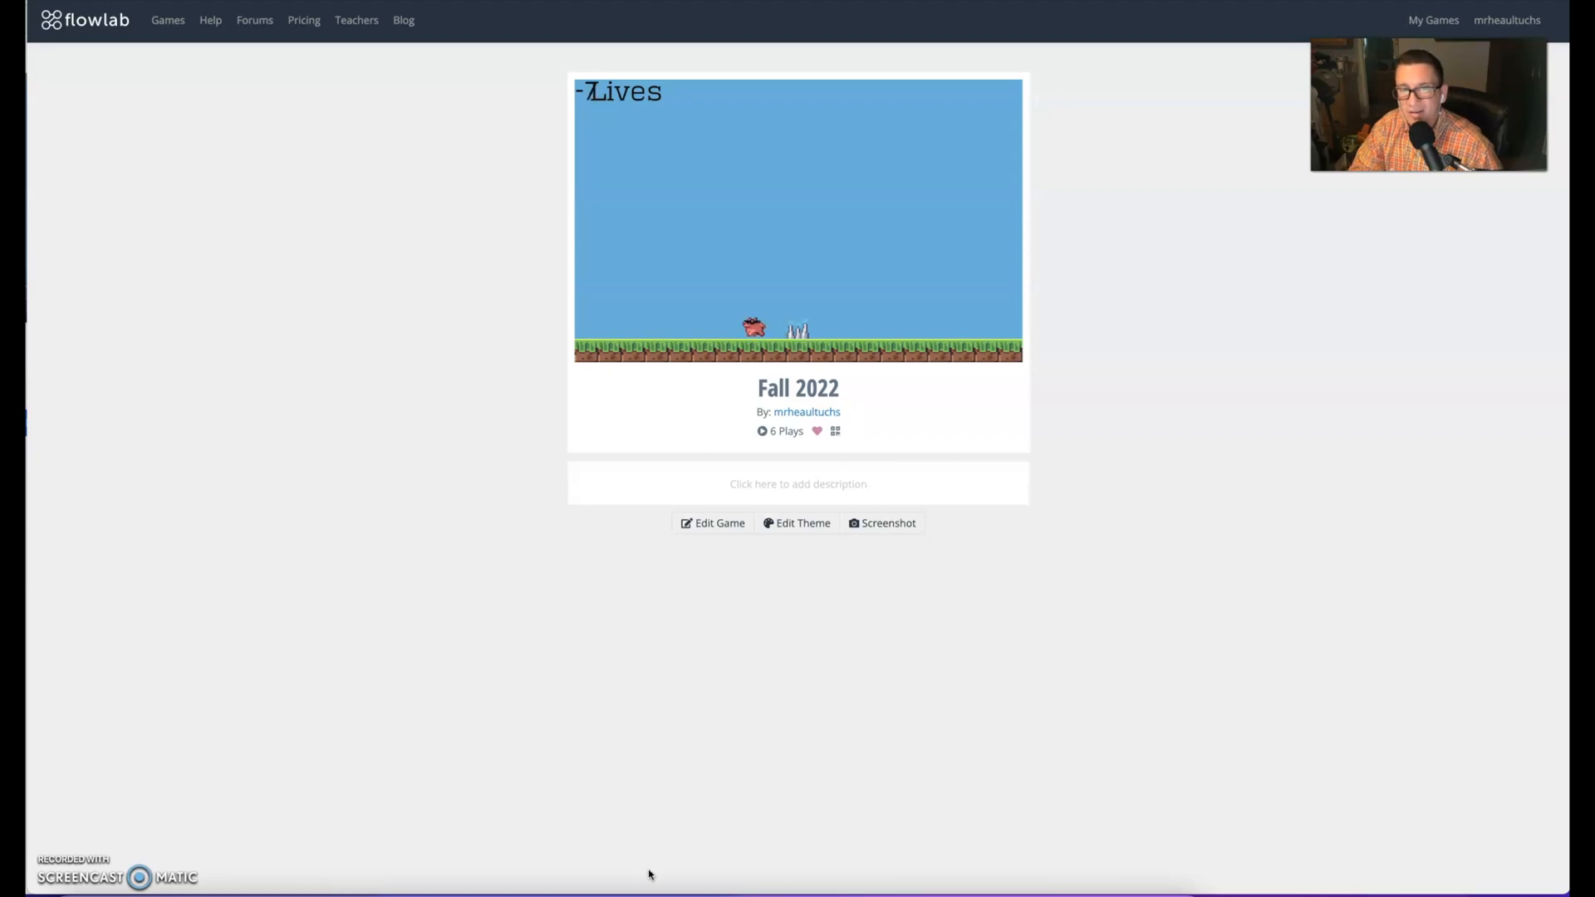
key("Escape")
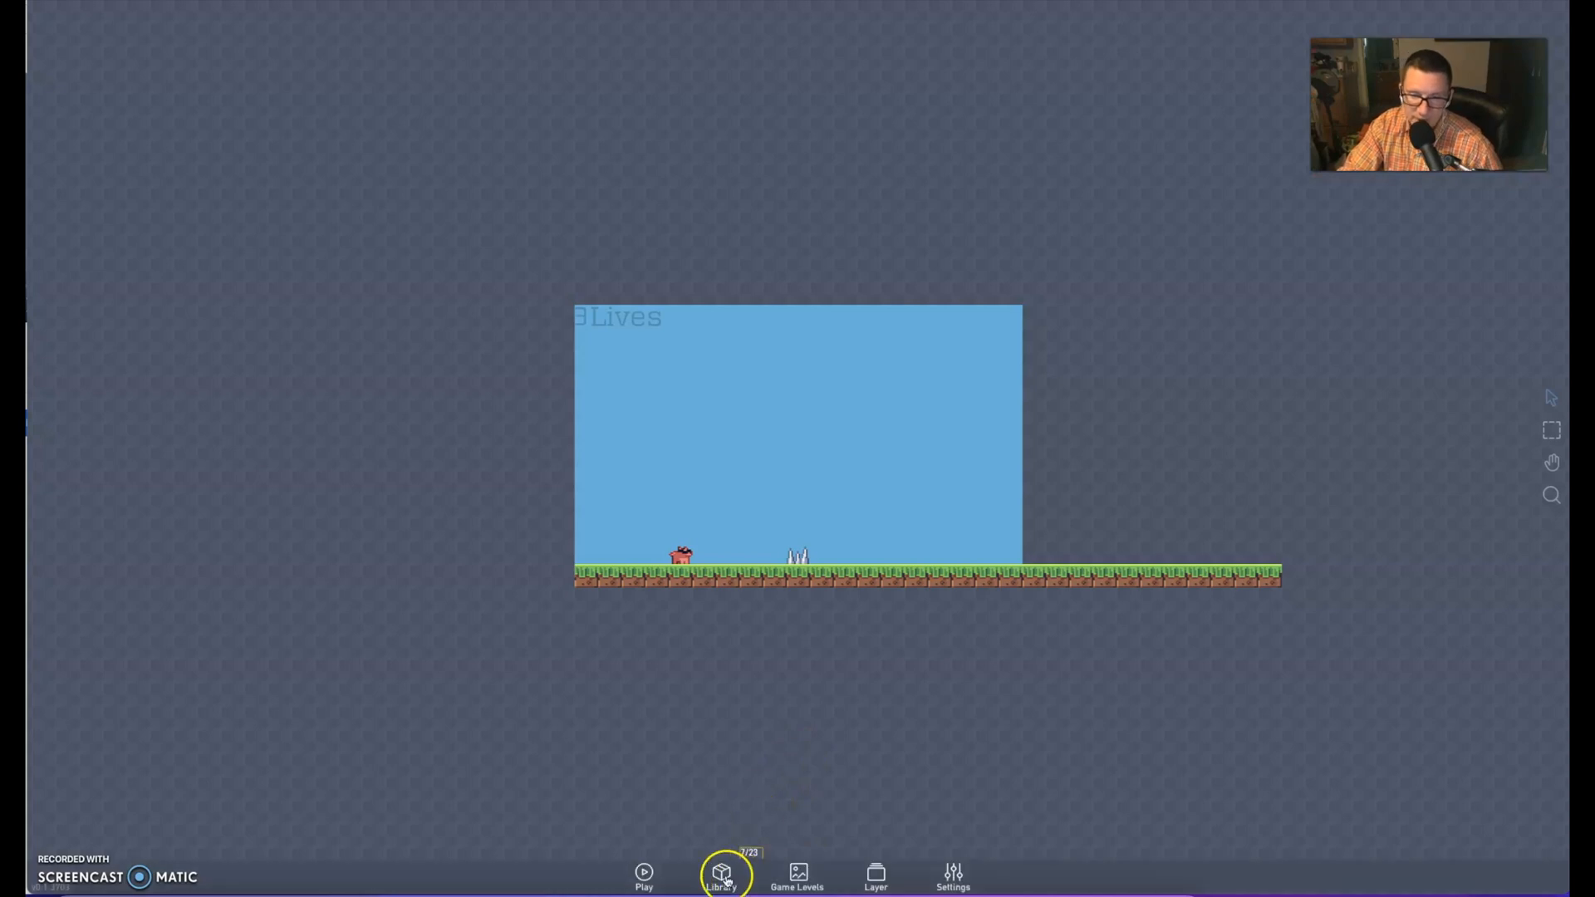
Open the player's behaviors and show the contents of its Run & Jump bundle
left_click(675, 556)
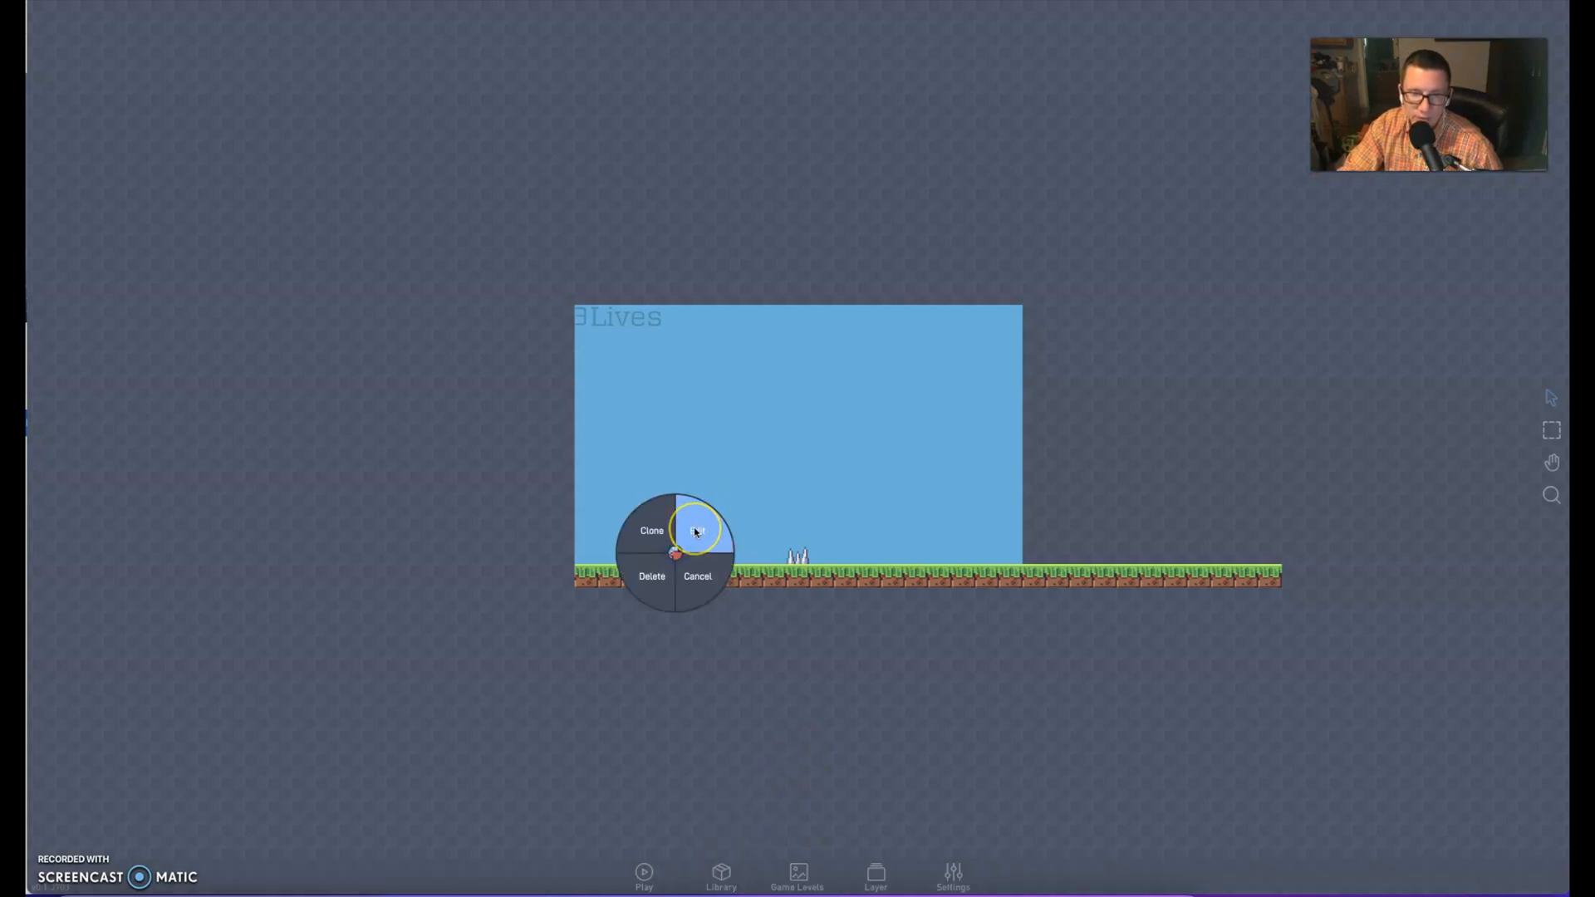
left_click(695, 531)
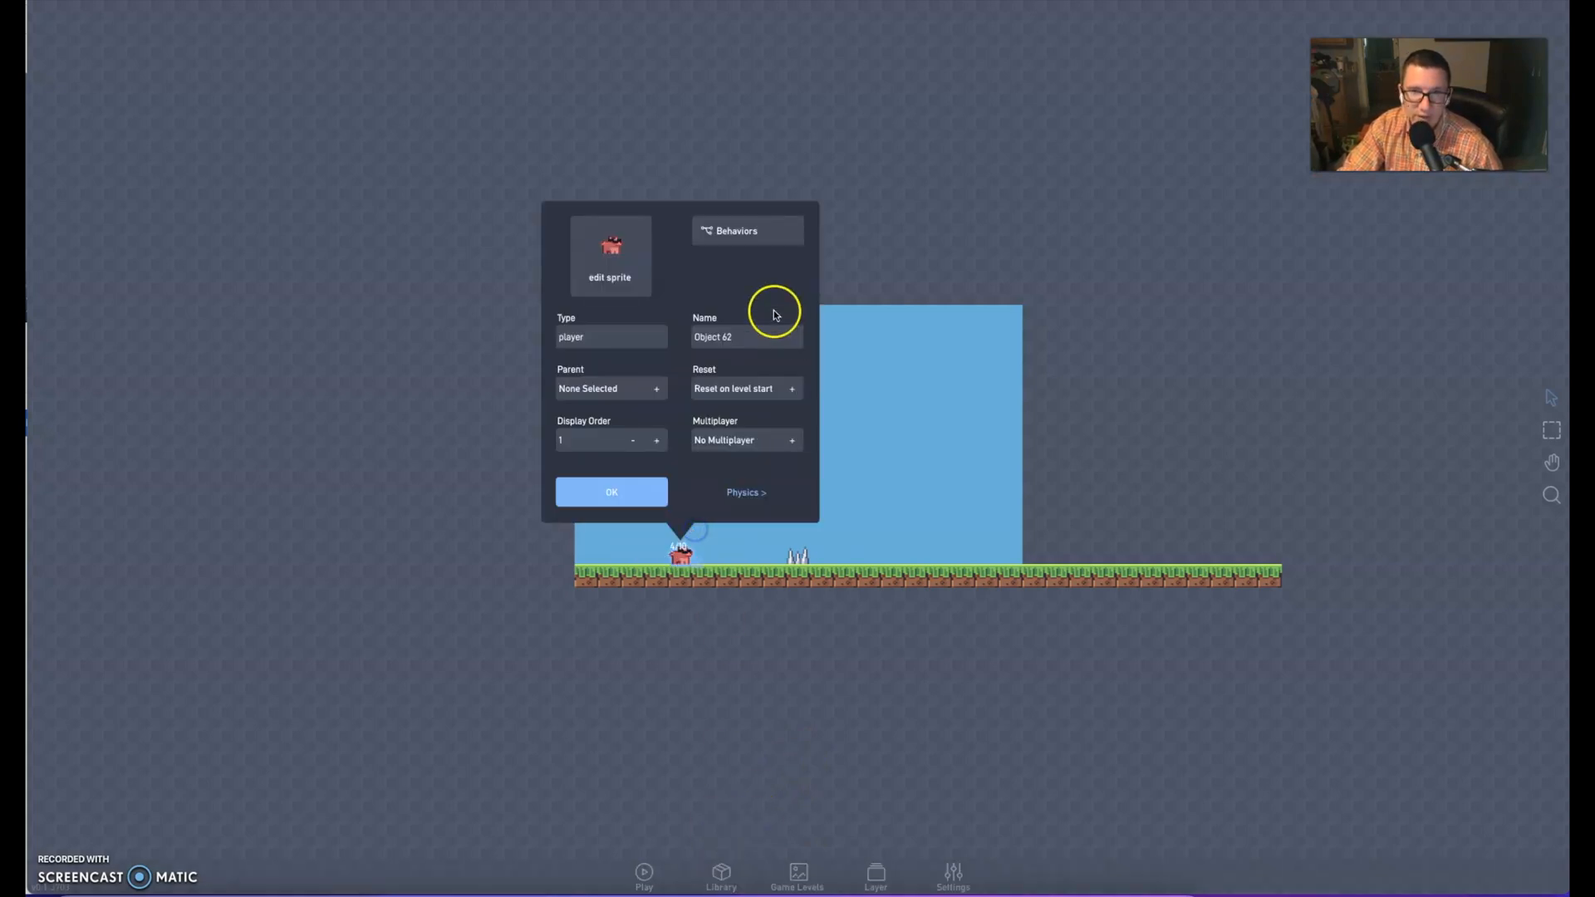
left_click(735, 240)
double_click(848, 460)
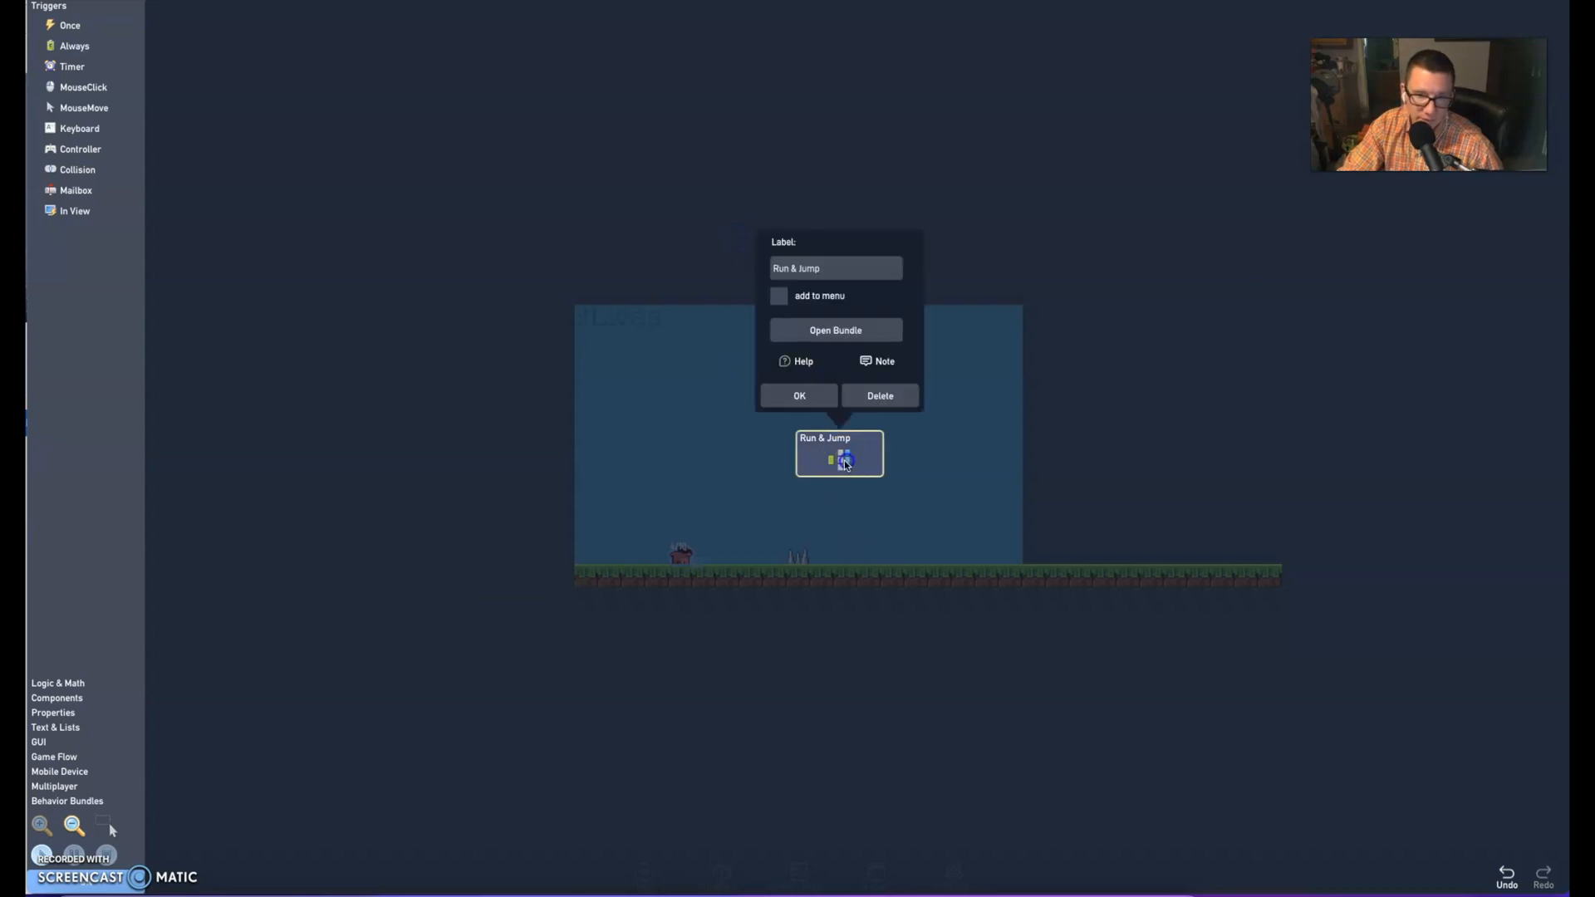
left_click_drag(850, 485, 828, 364)
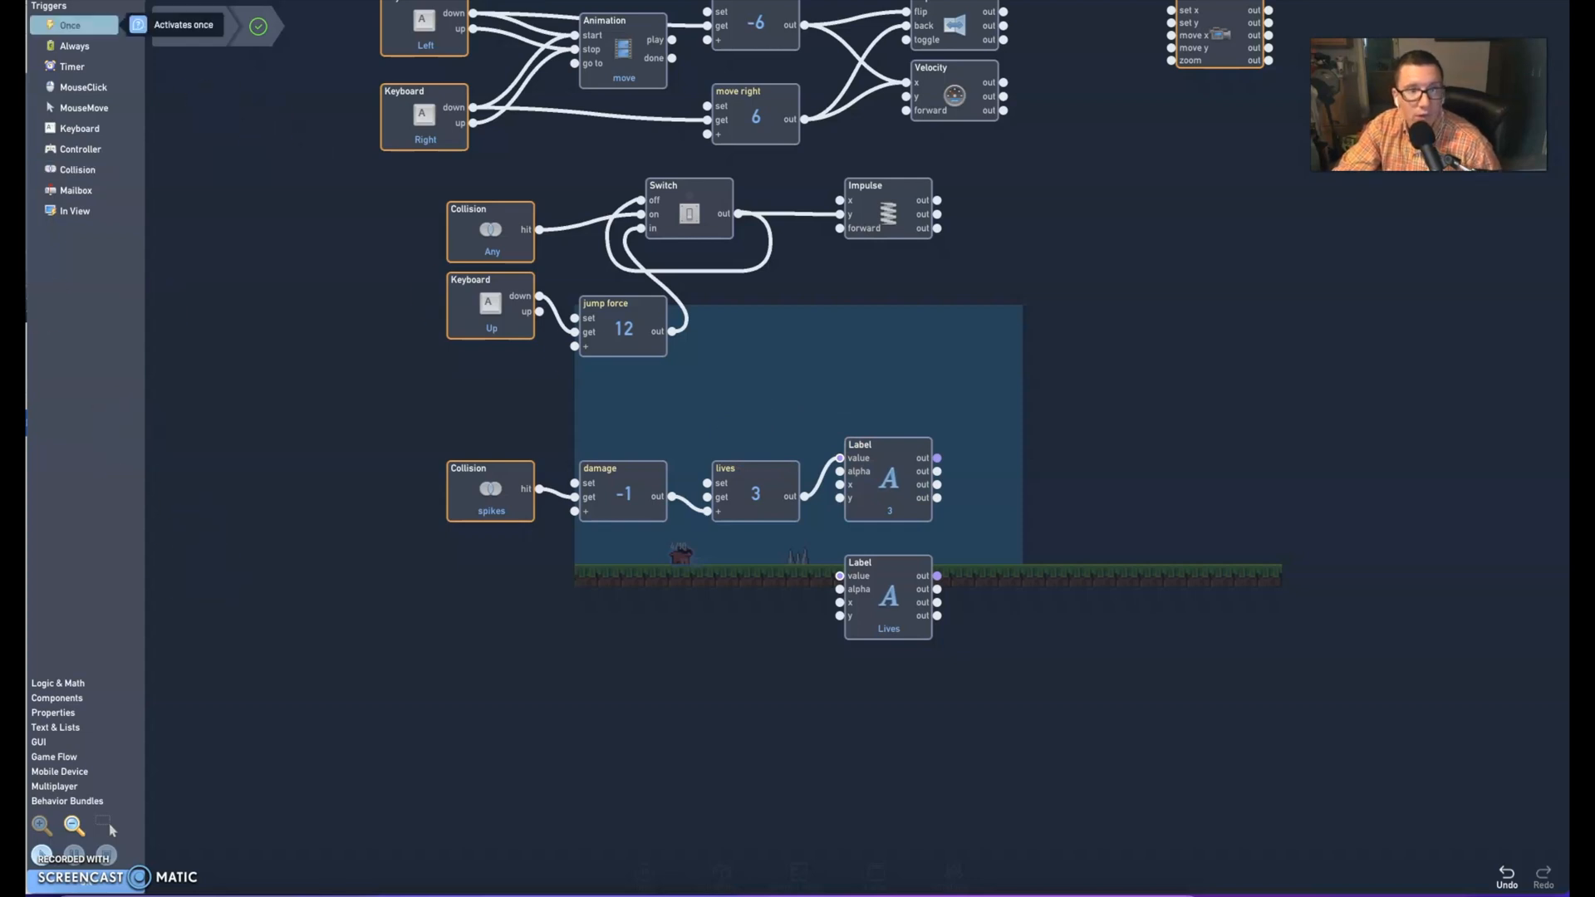
Add a Filter behavior below the label showing 3, and move the Lives label above that label
left_click(283, 344)
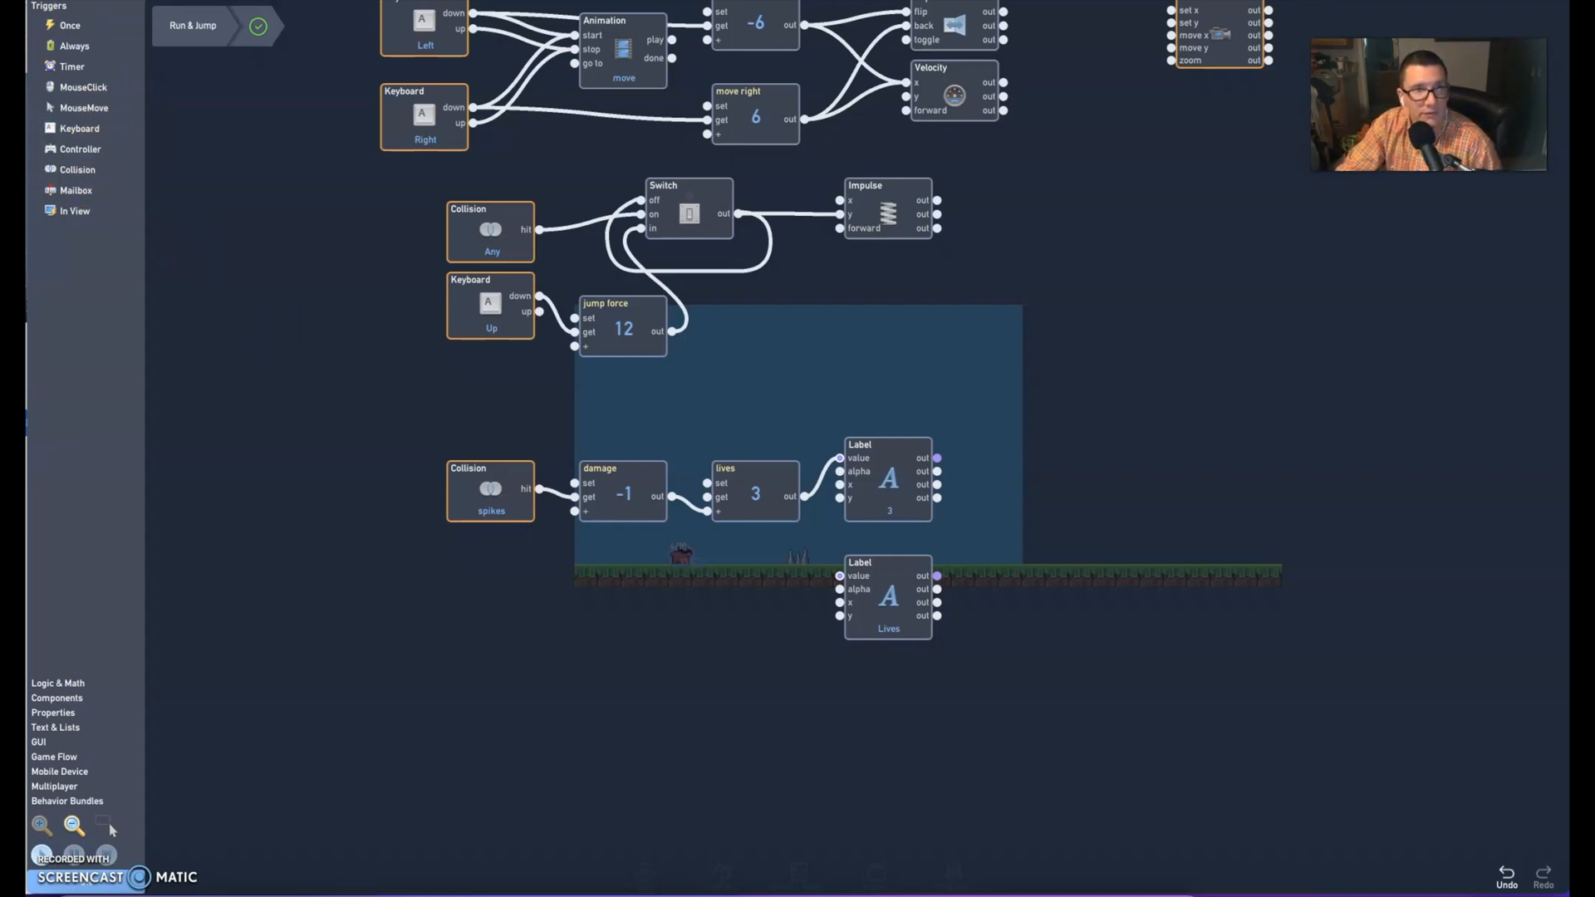
left_click(63, 698)
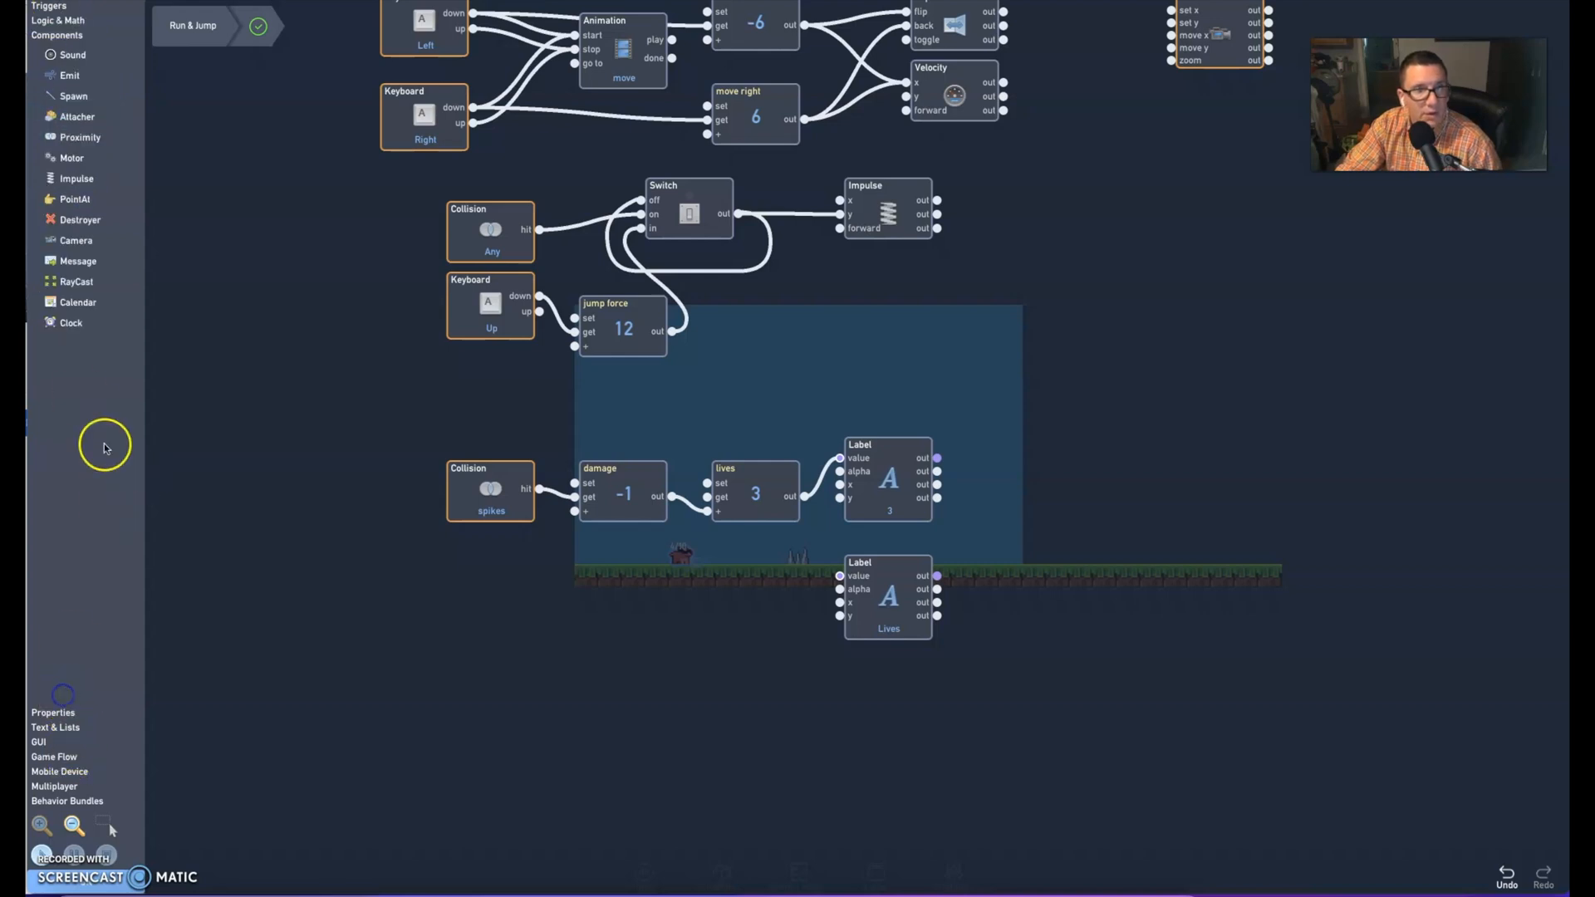
left_click(56, 713)
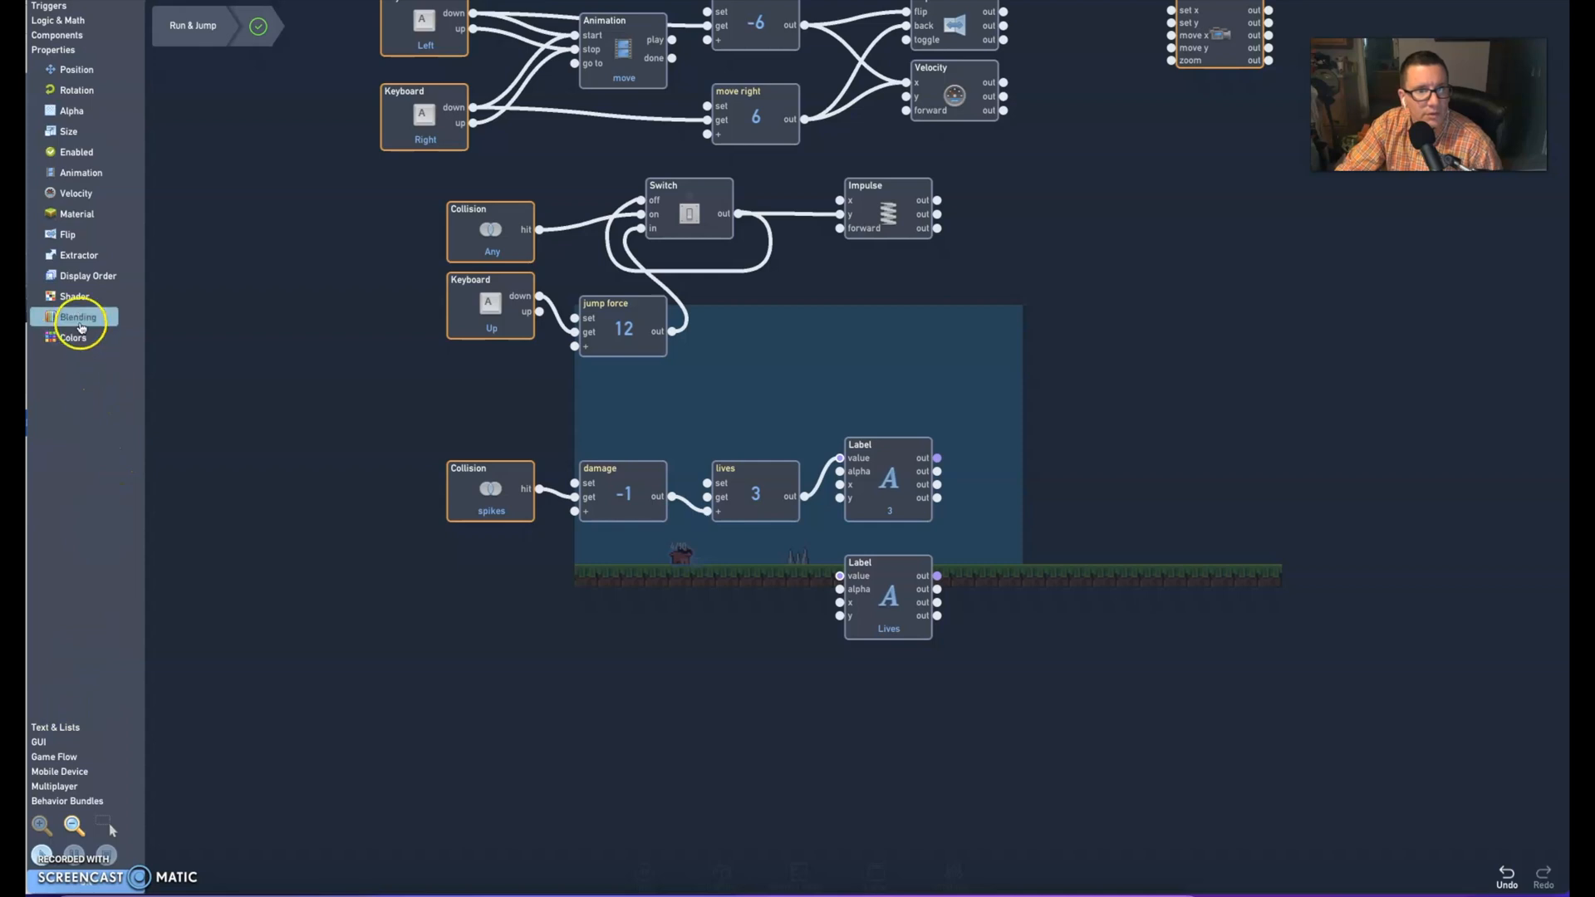
left_click(60, 21)
left_click(58, 84)
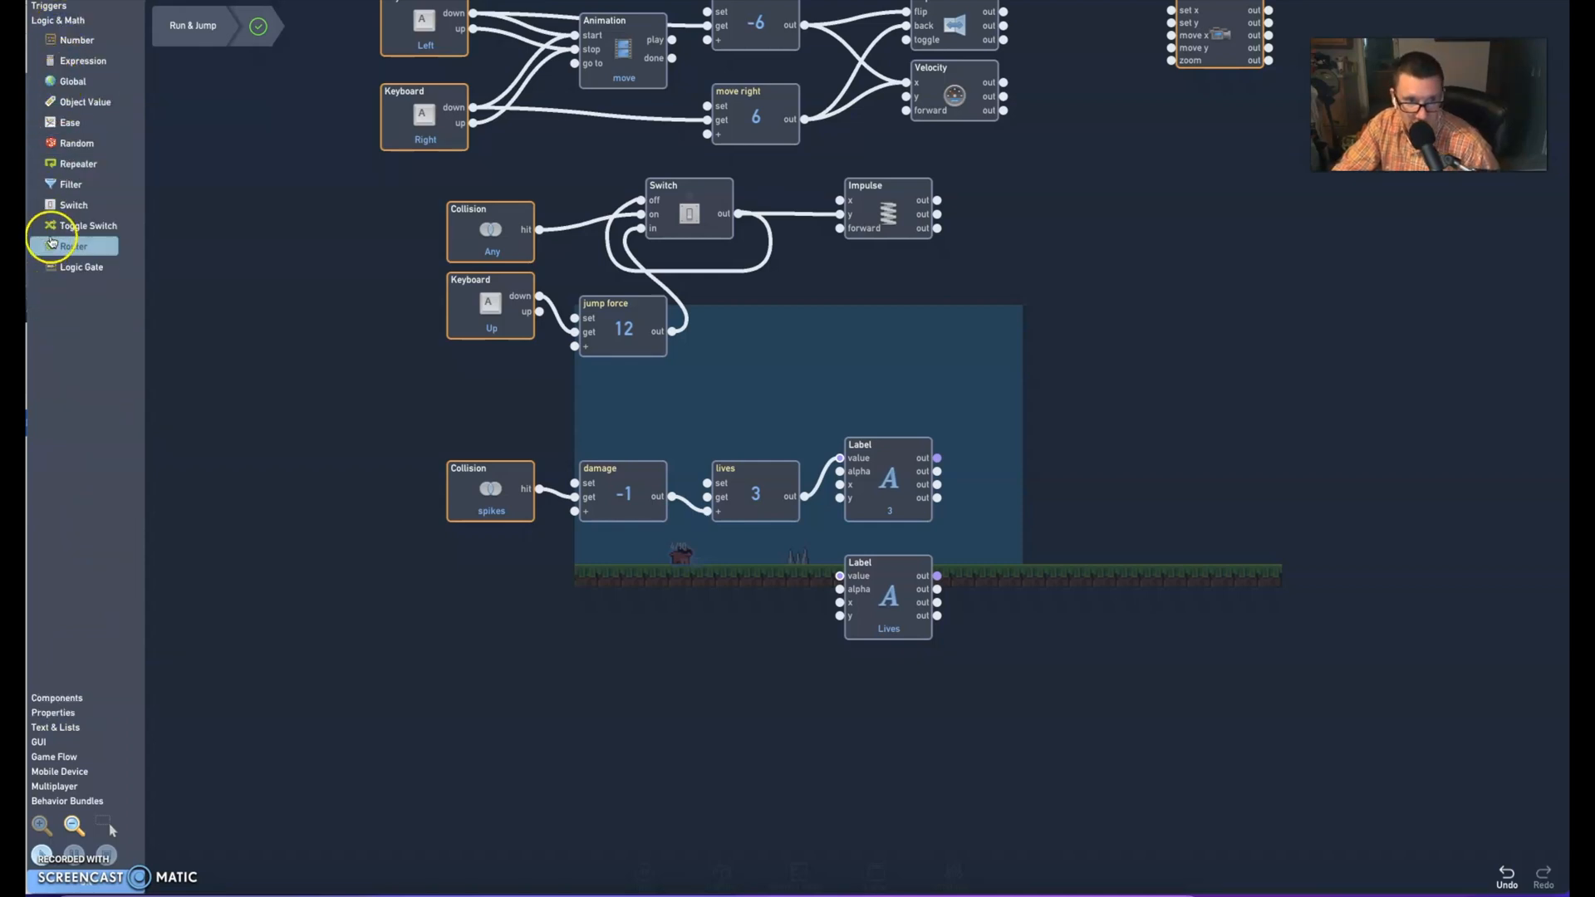
left_click(60, 185)
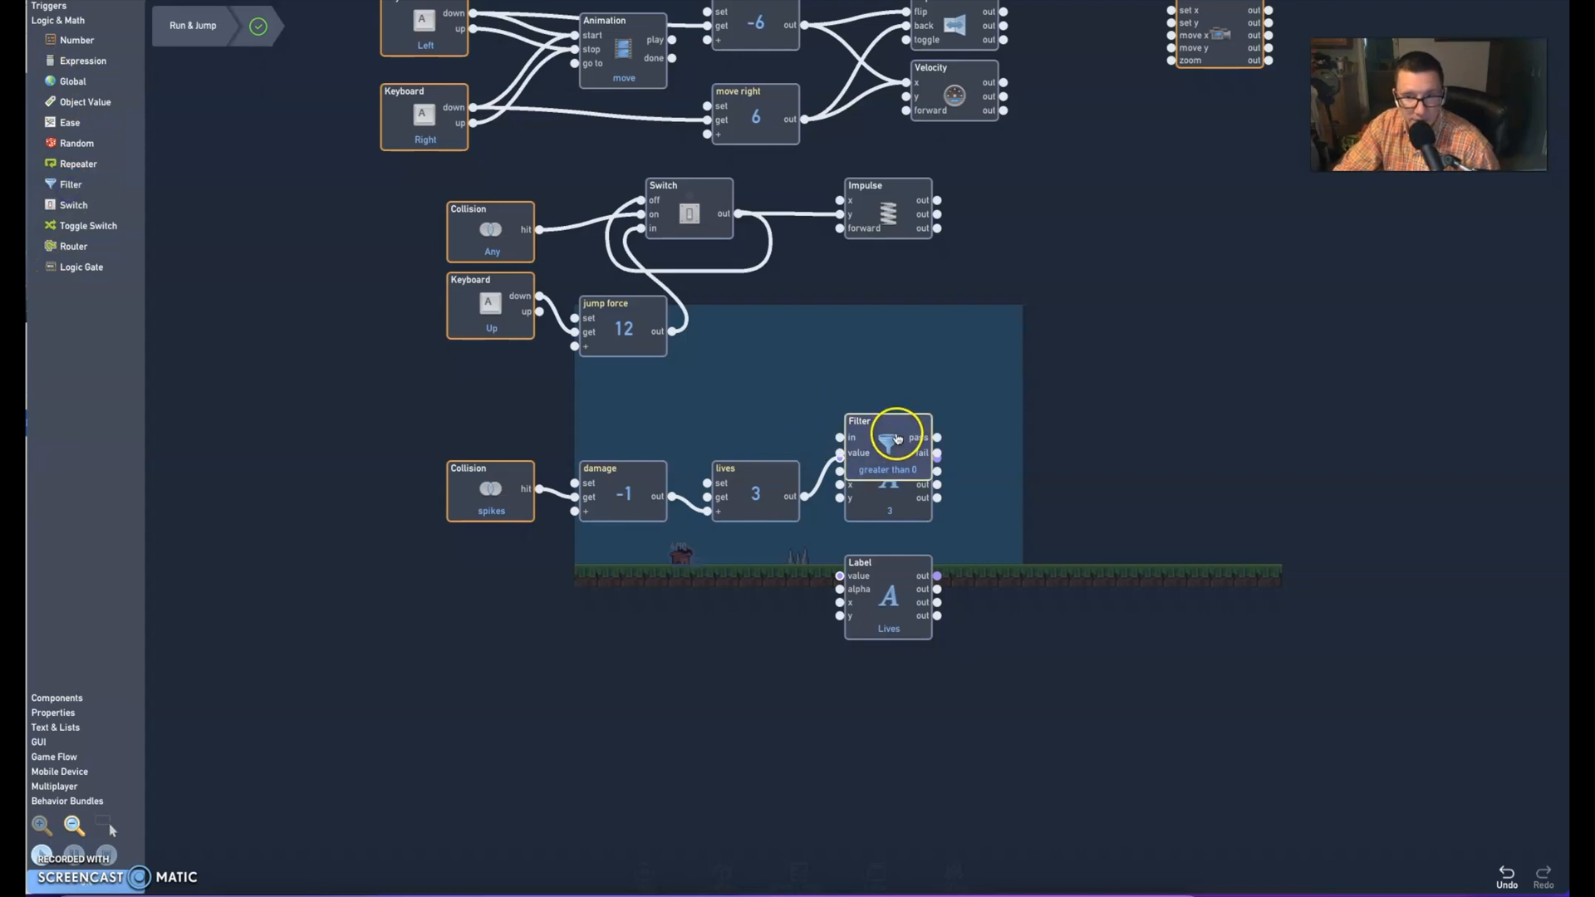
left_click_drag(898, 438, 1031, 532)
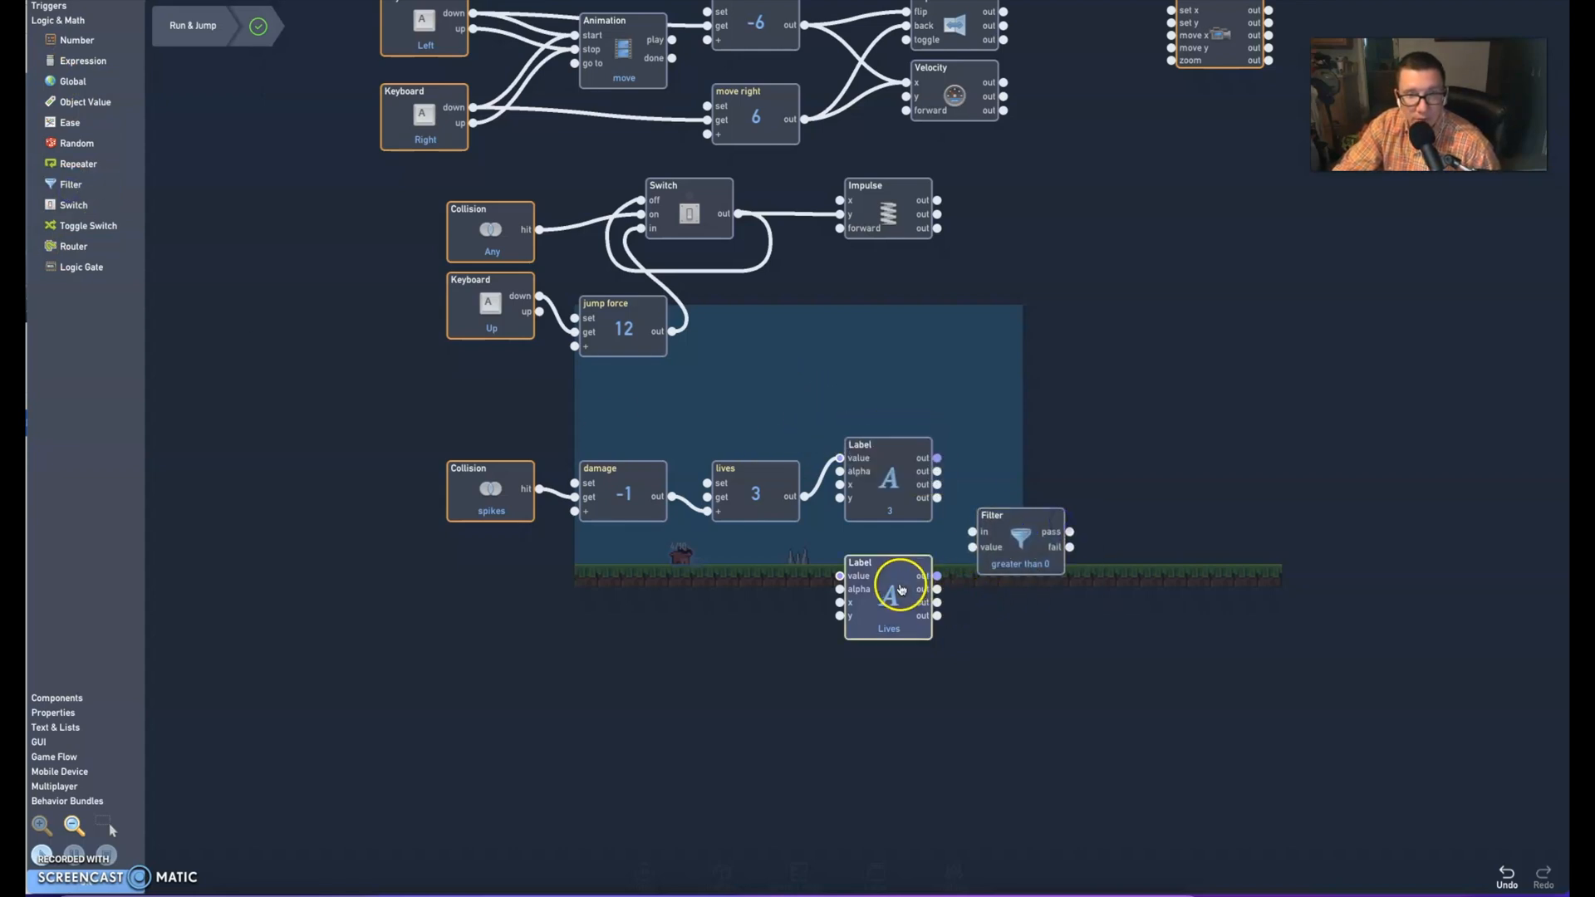
left_click_drag(894, 582, 900, 373)
left_click_drag(1033, 548, 899, 595)
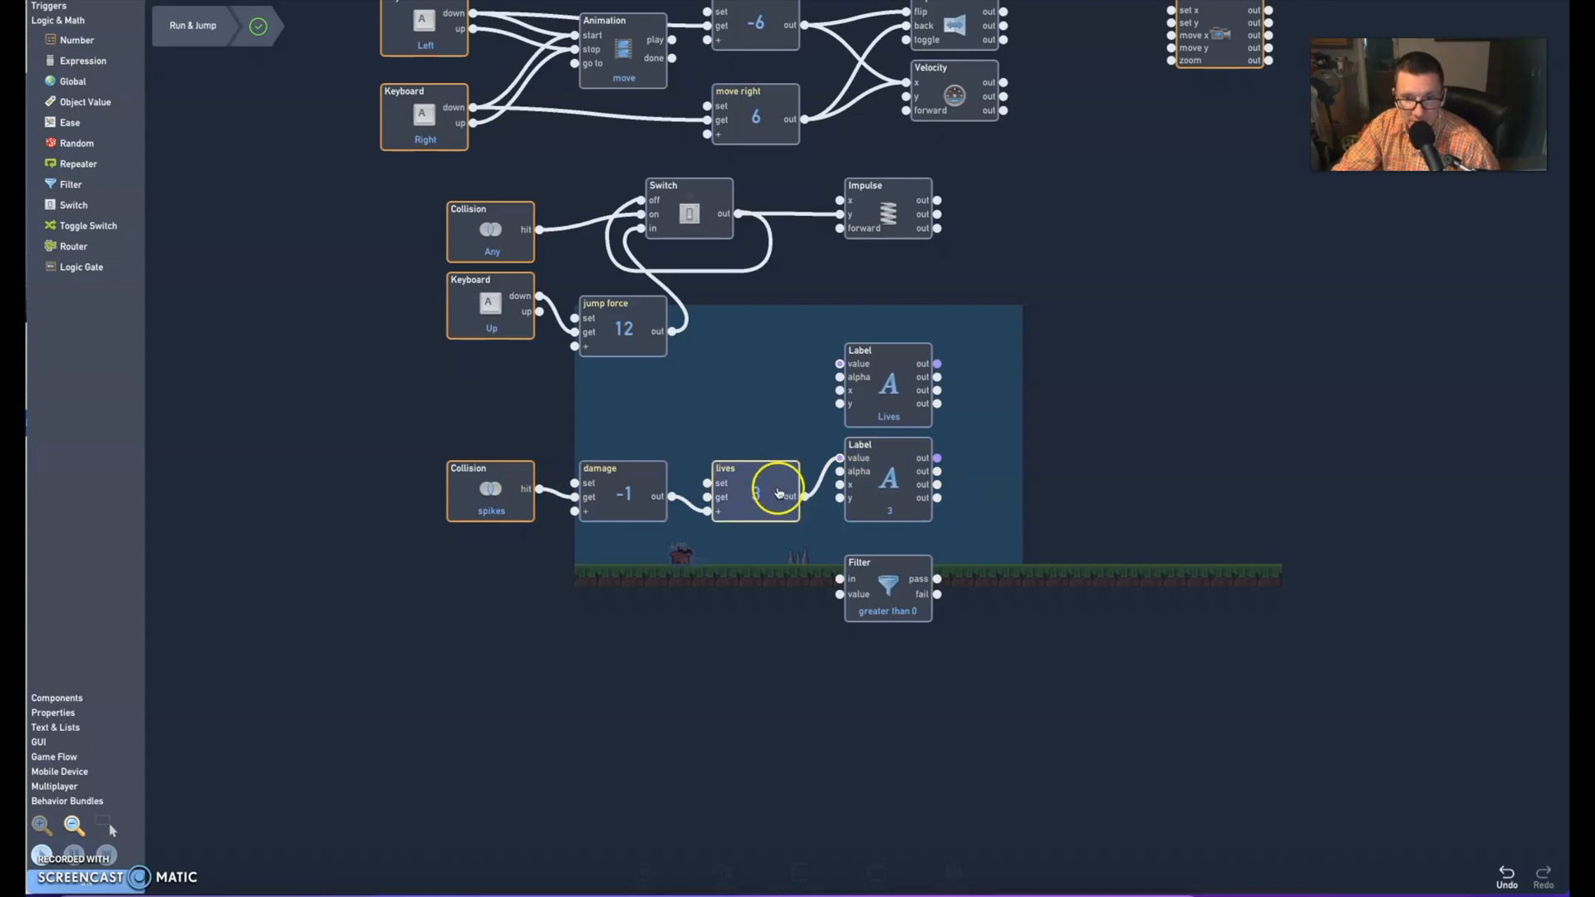
Connect the lives number's output to the Filter's in port and set the filter condition to equal to 0
left_click_drag(803, 496, 812, 510)
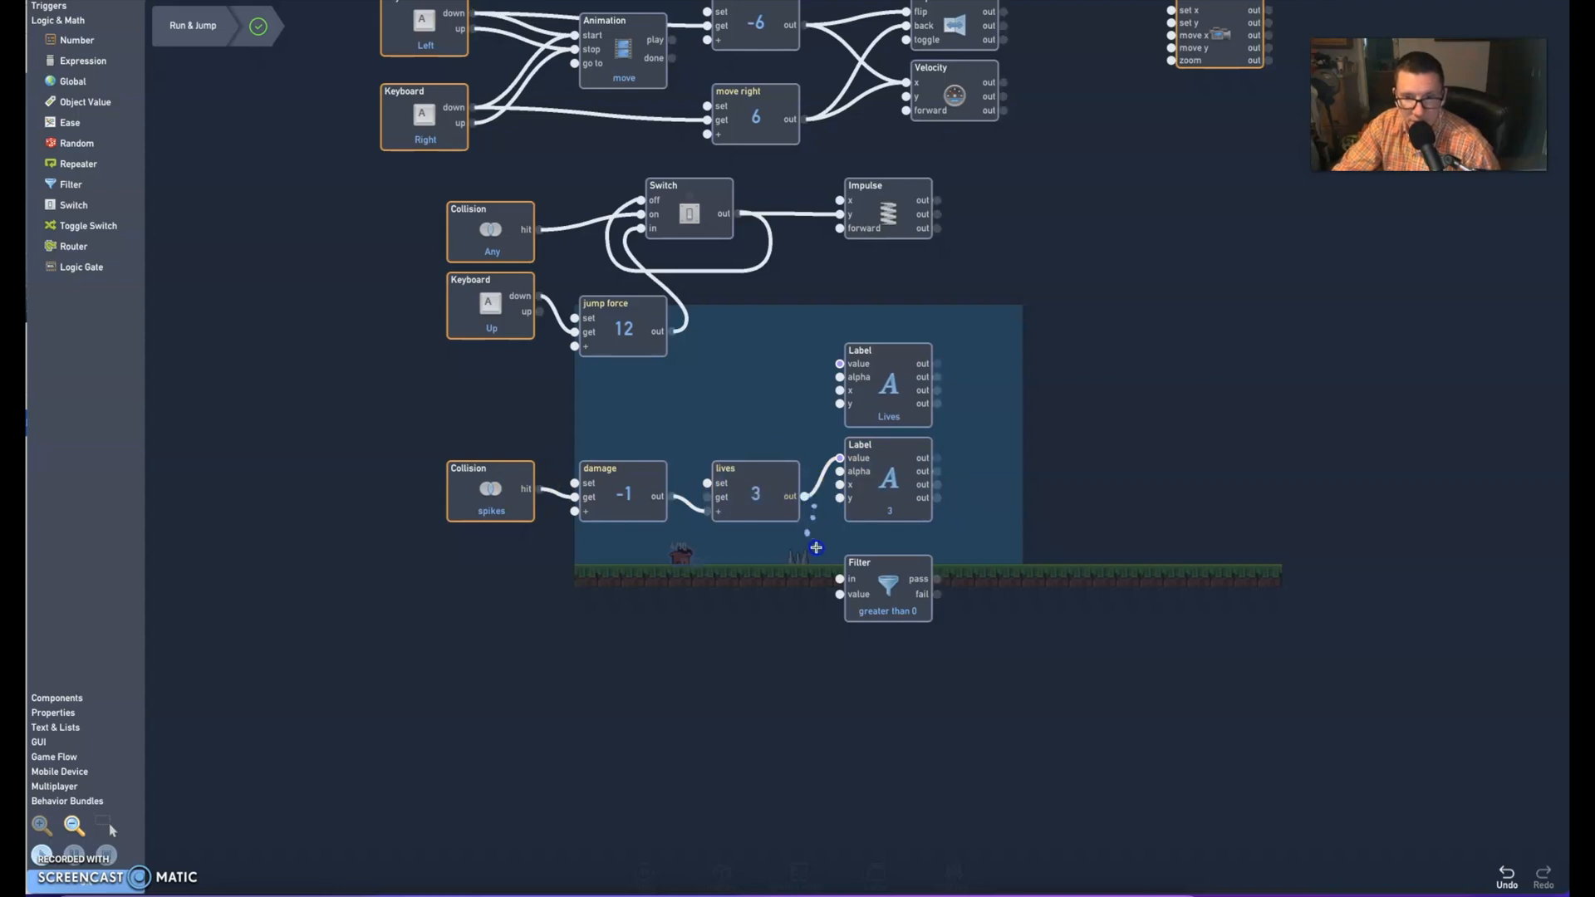
left_click_drag(838, 579, 838, 579)
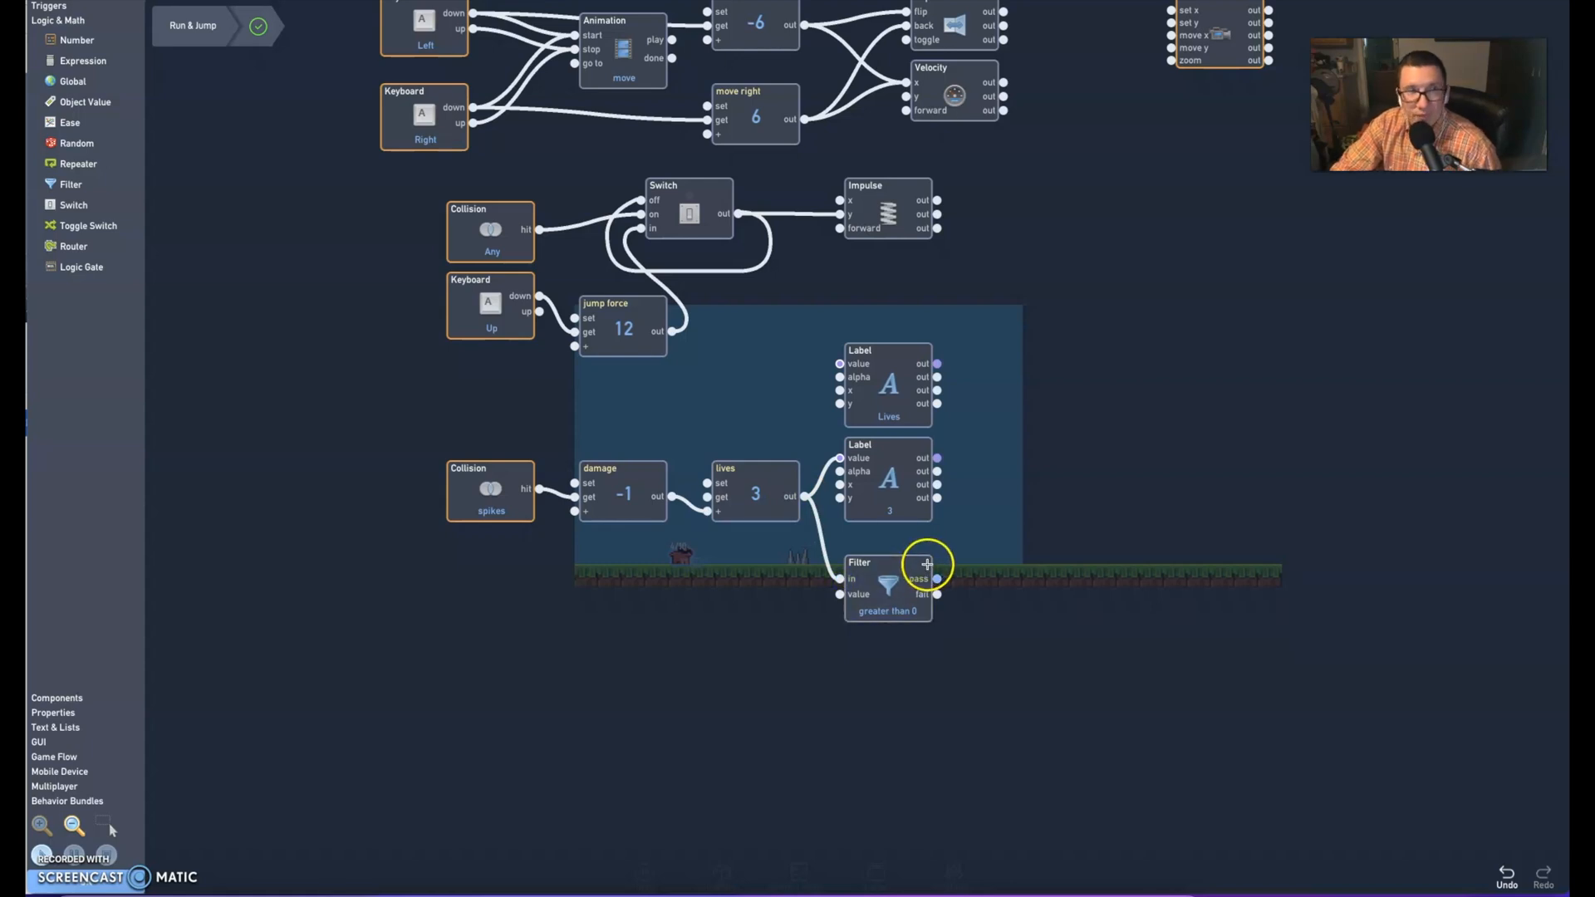
left_click(889, 592)
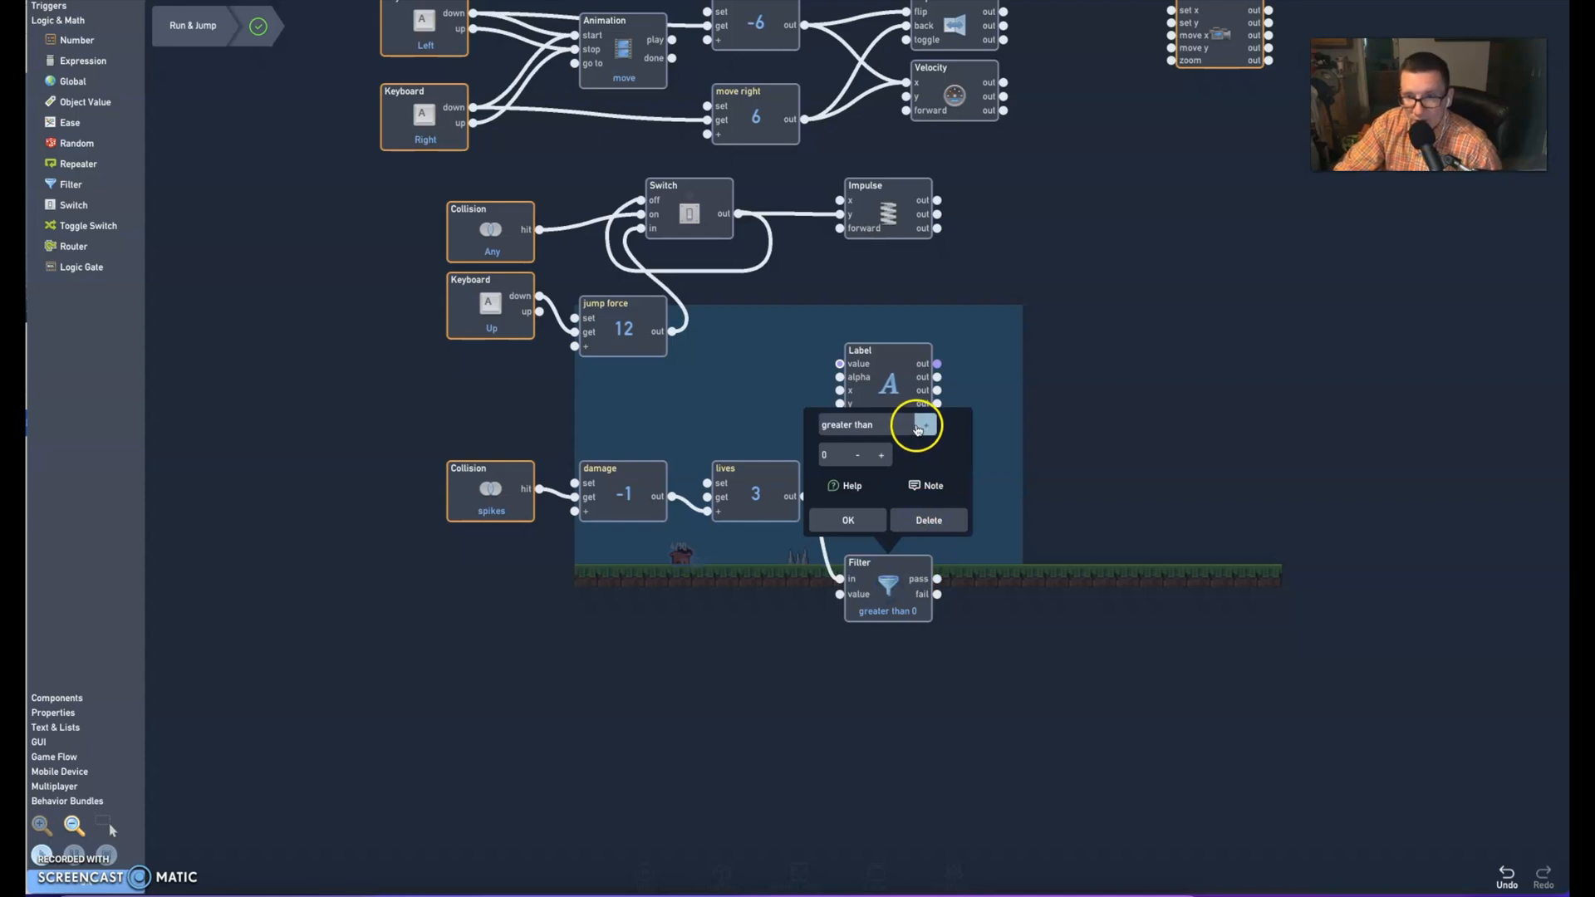
left_click(881, 427)
left_click(864, 489)
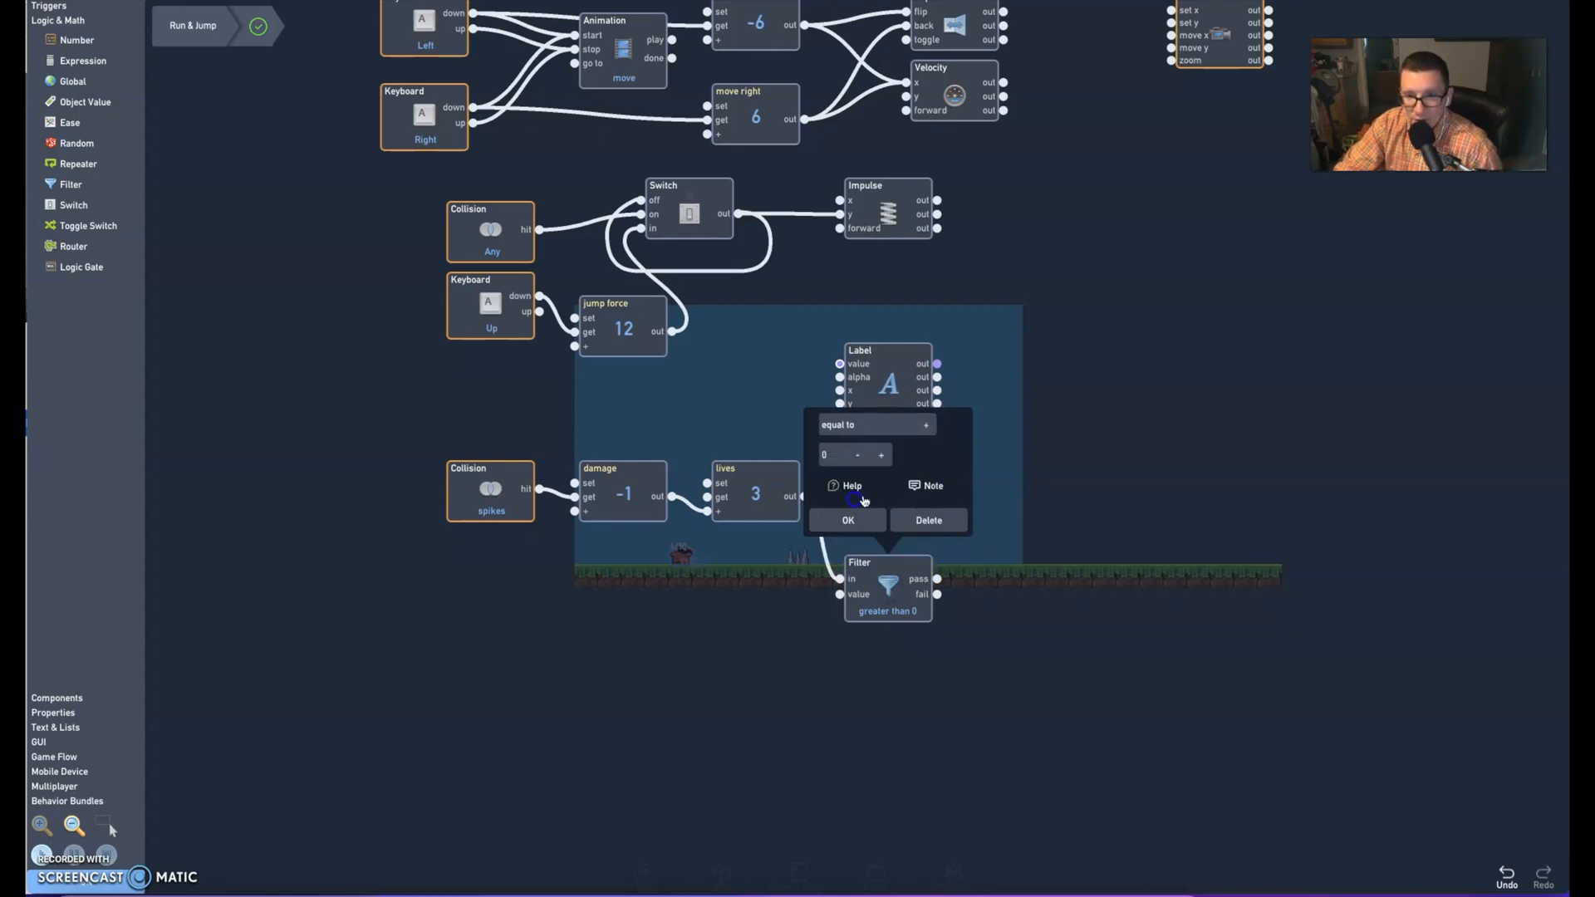
left_click(842, 520)
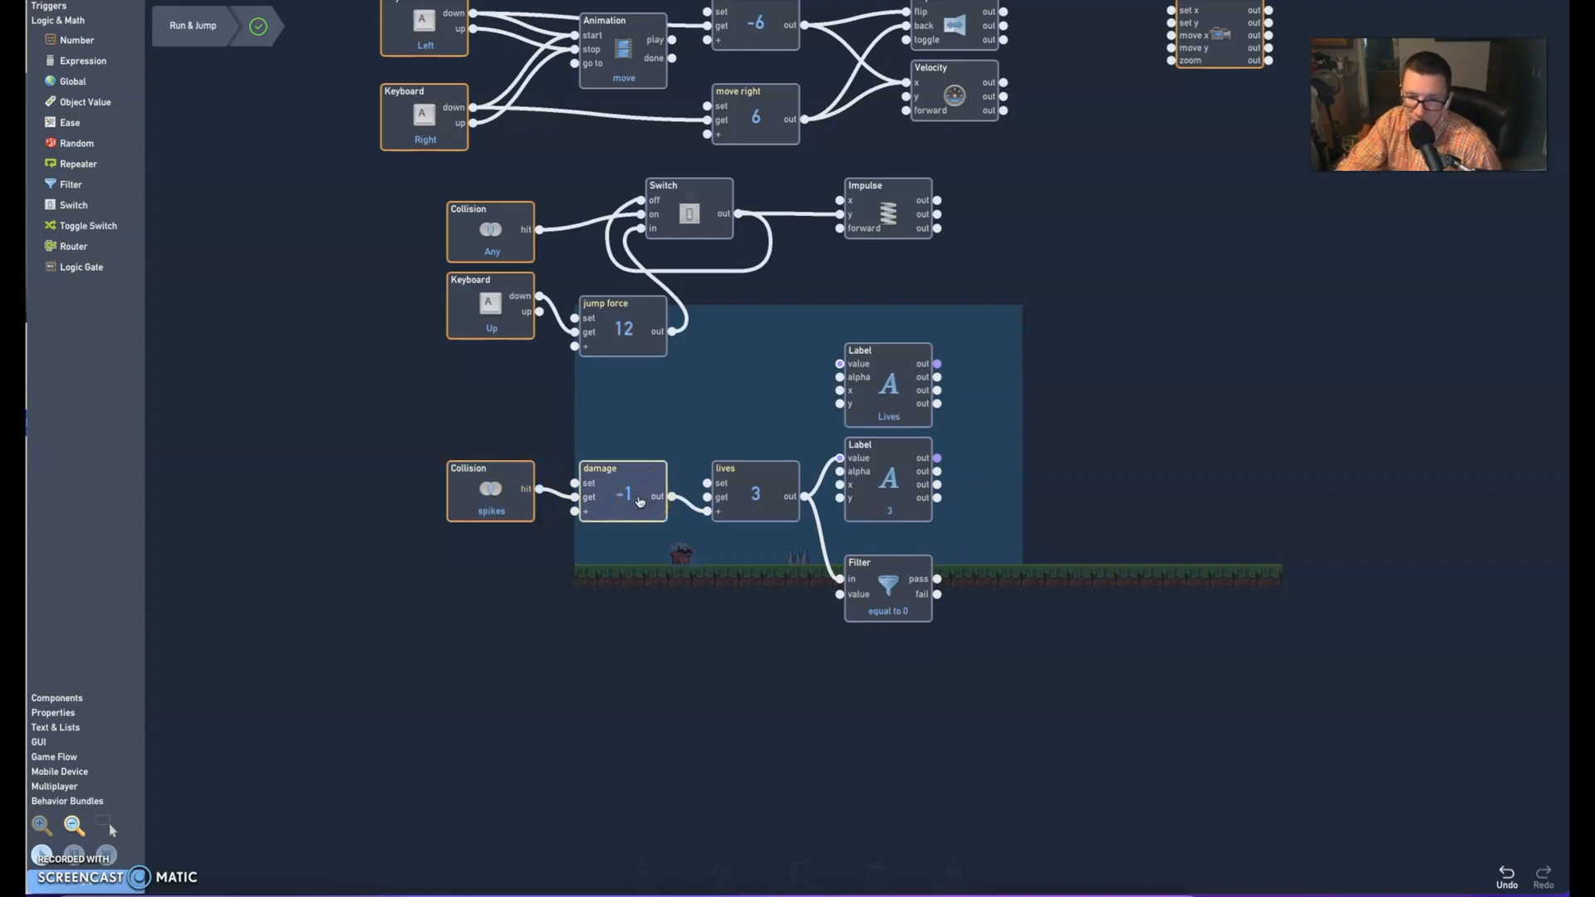
left_click(768, 492)
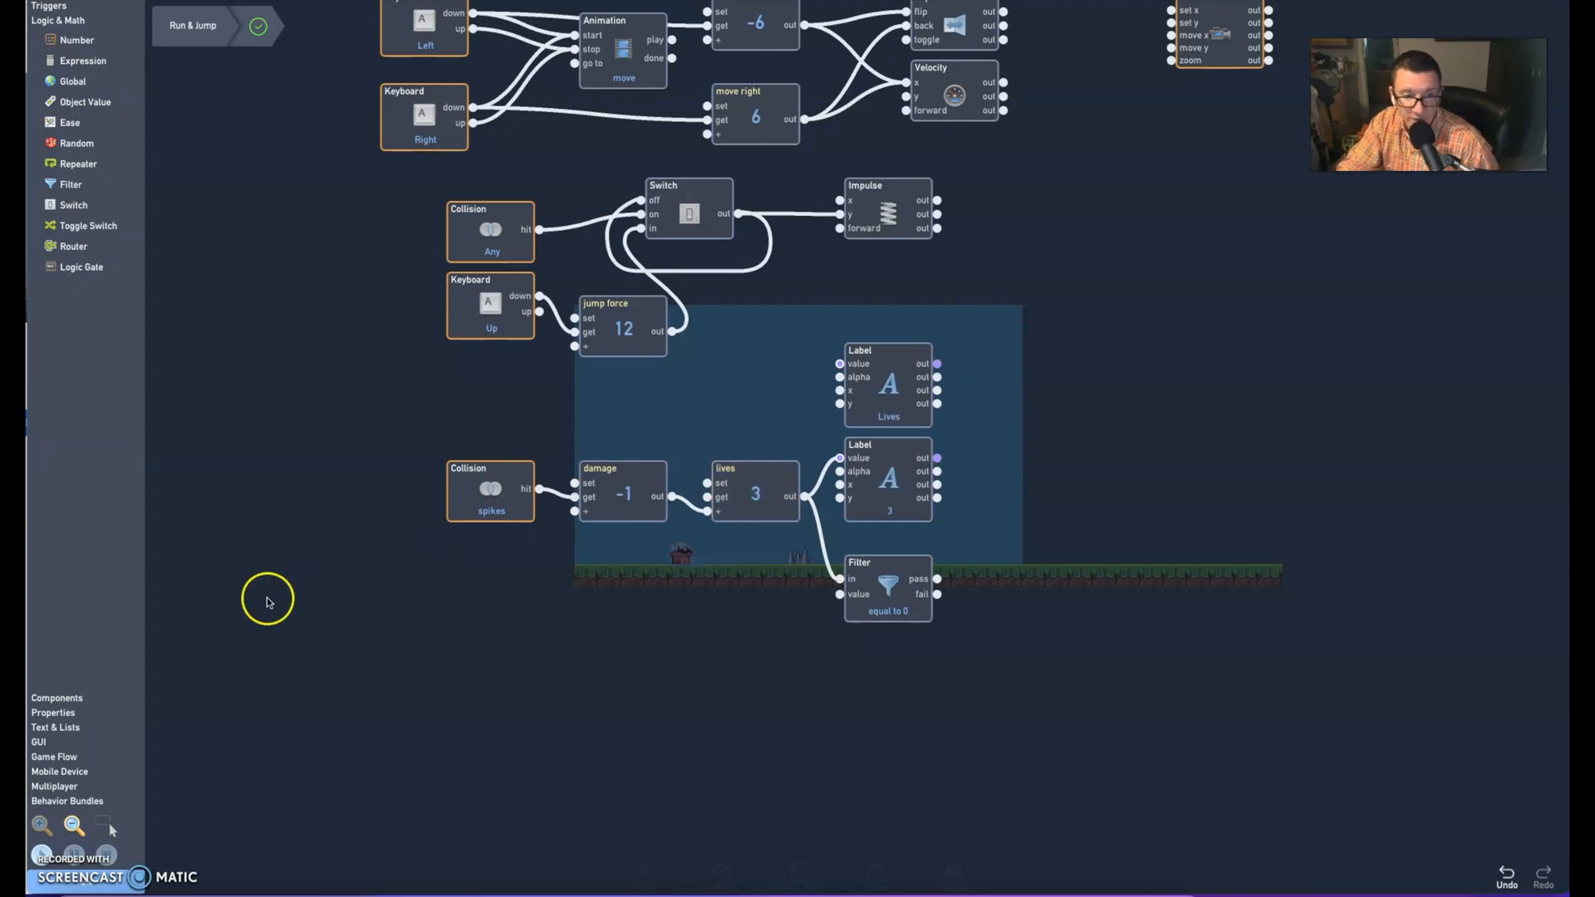
Add a RestartGame behavior beside the Filter, with the Filter's pass output connected to its go input
left_click(46, 757)
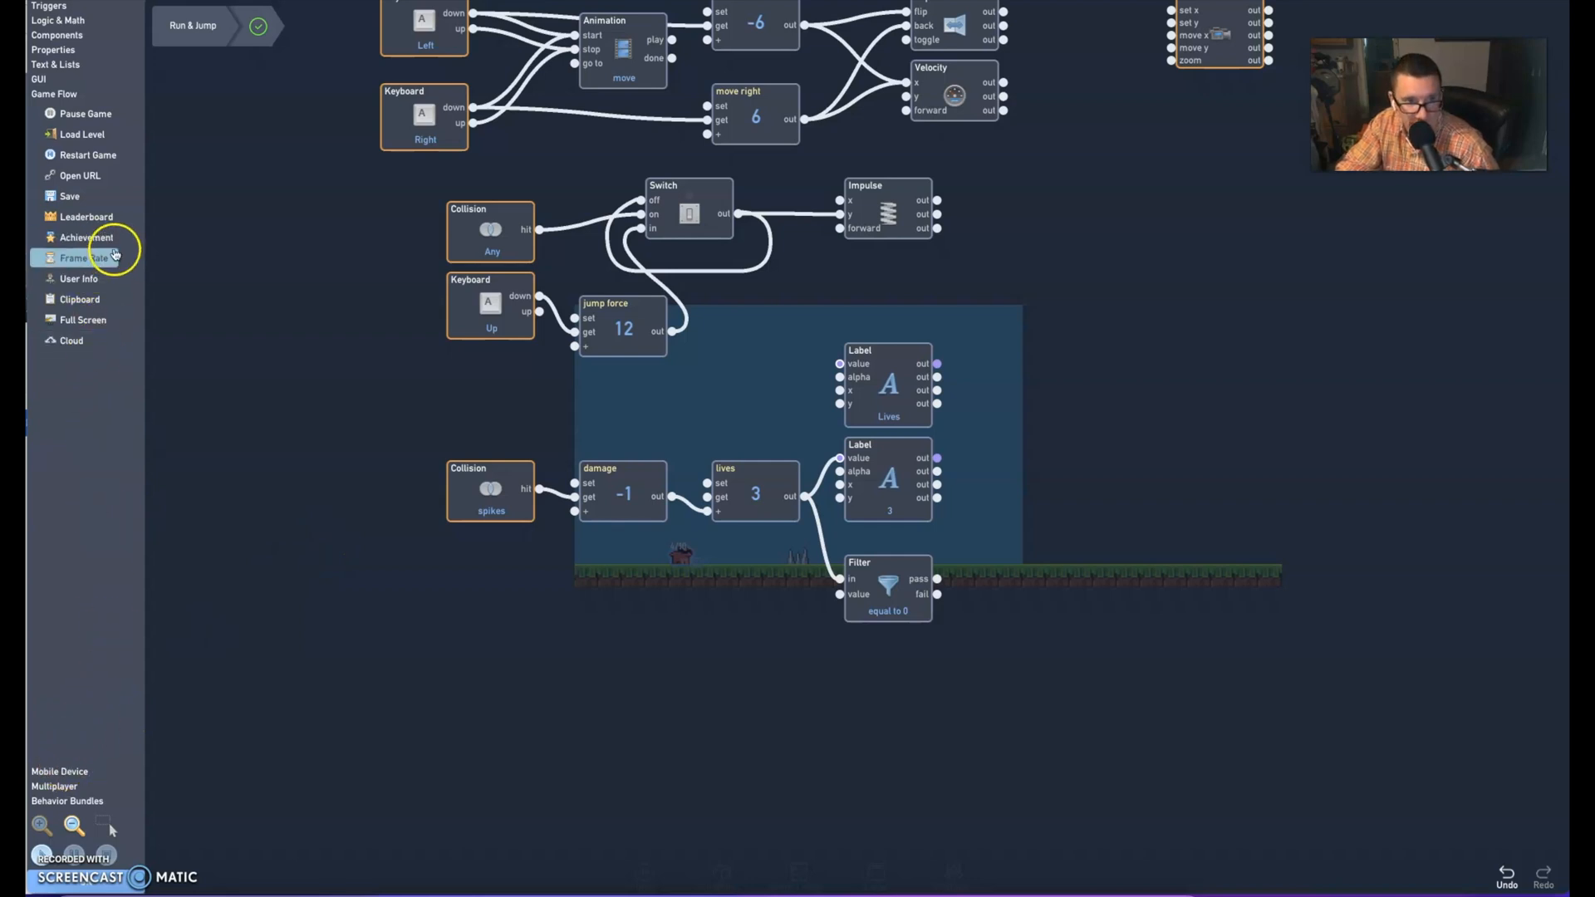
left_click_drag(90, 158, 974, 584)
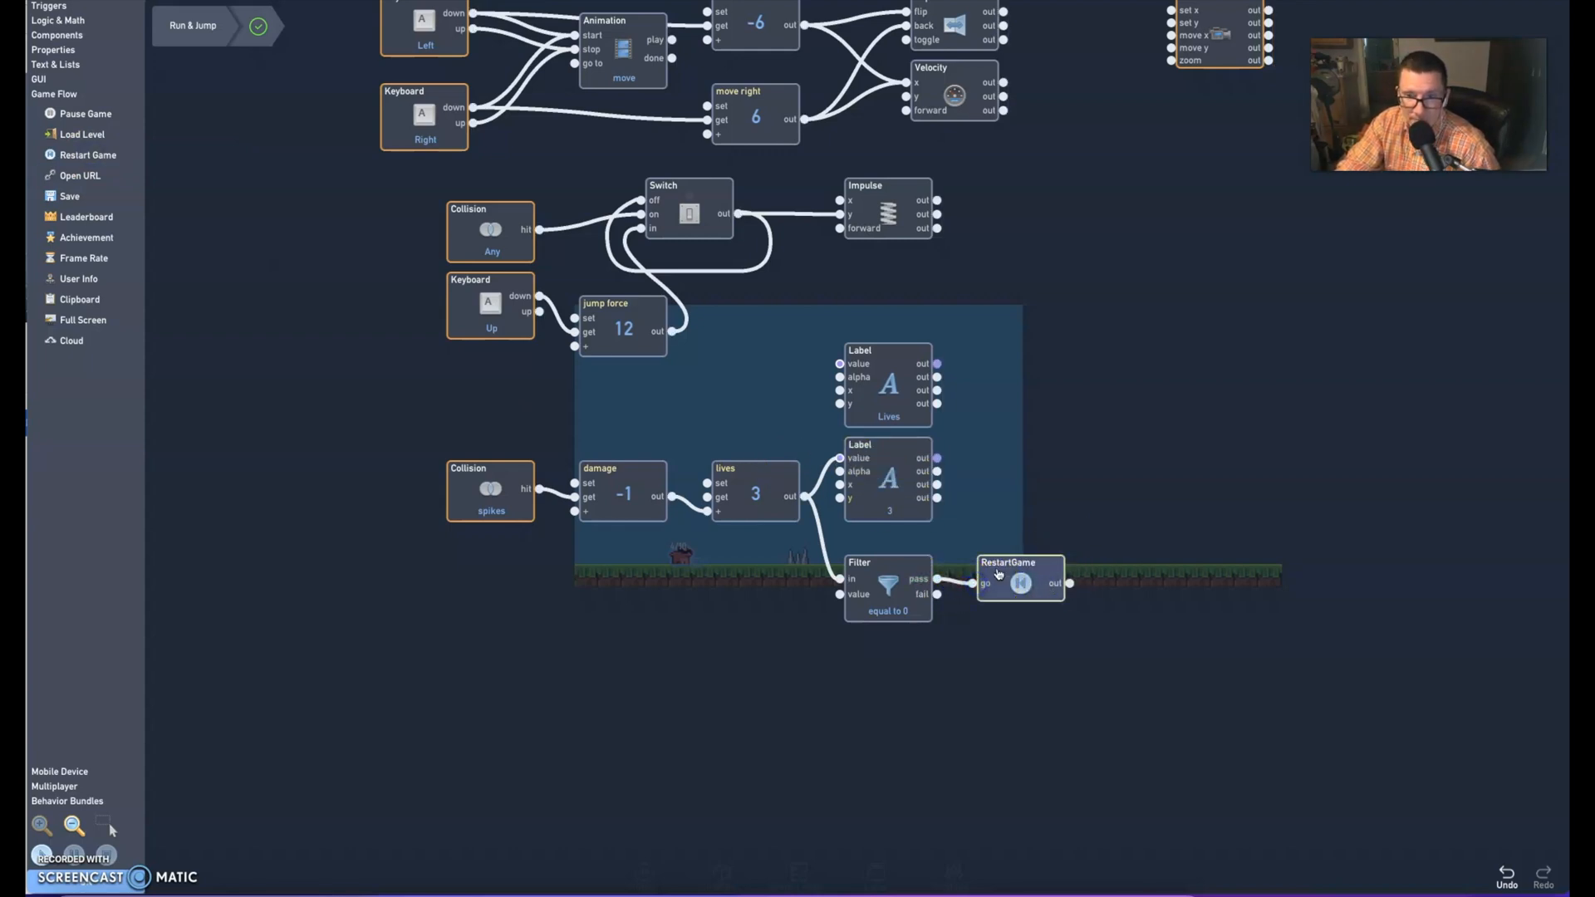
left_click(783, 587)
Return to the level, close the player's settings, and play the game to test restarting through spike collisions
left_click(47, 866)
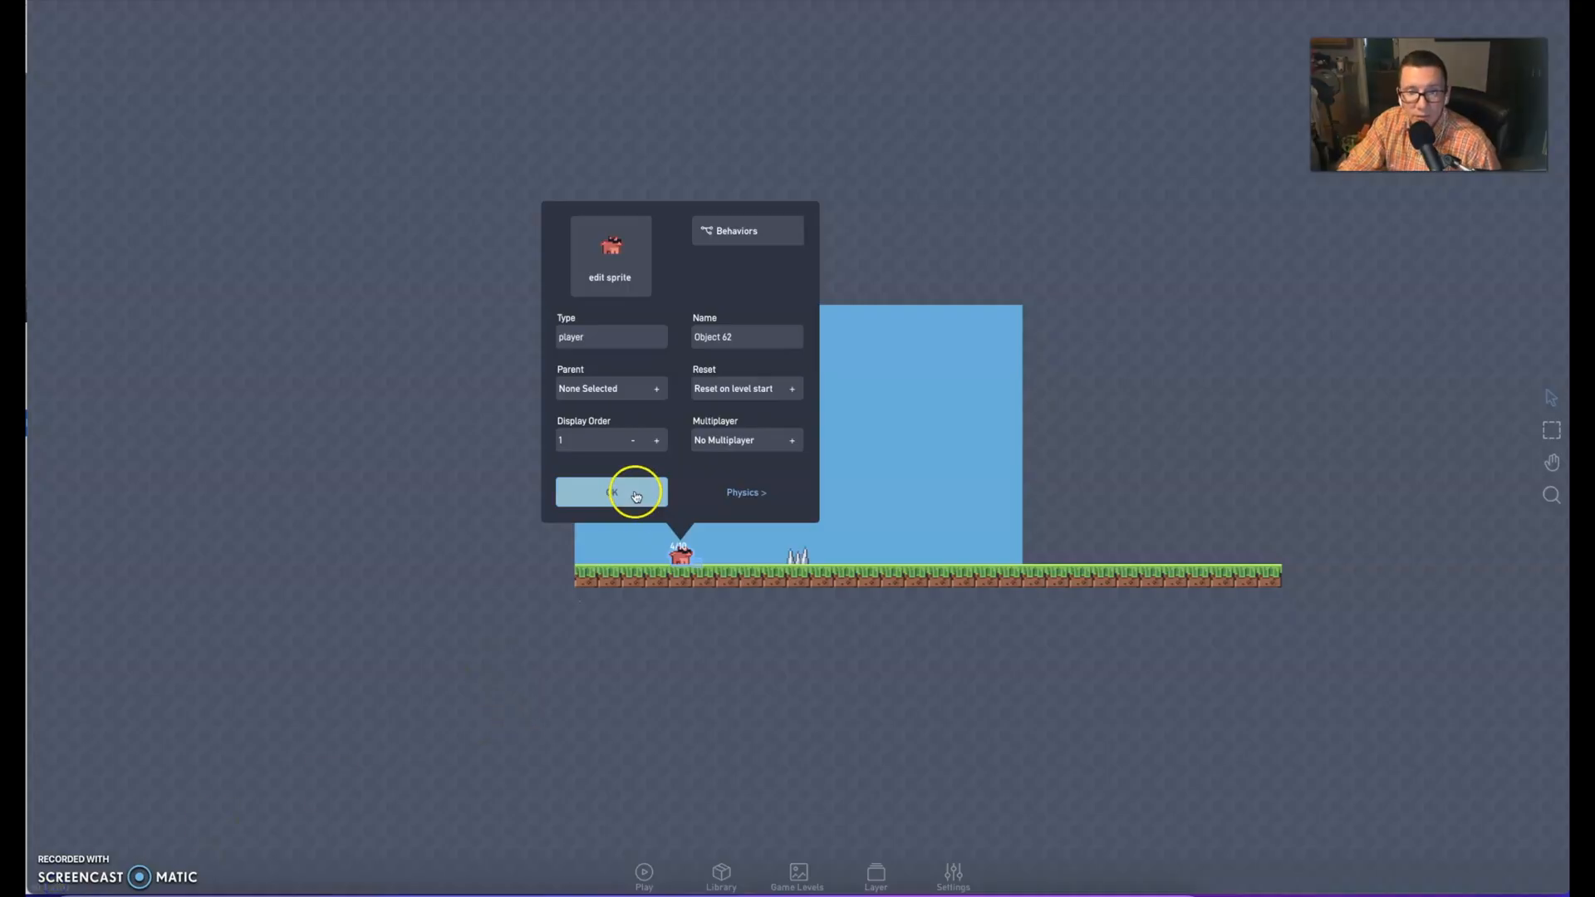
left_click(634, 491)
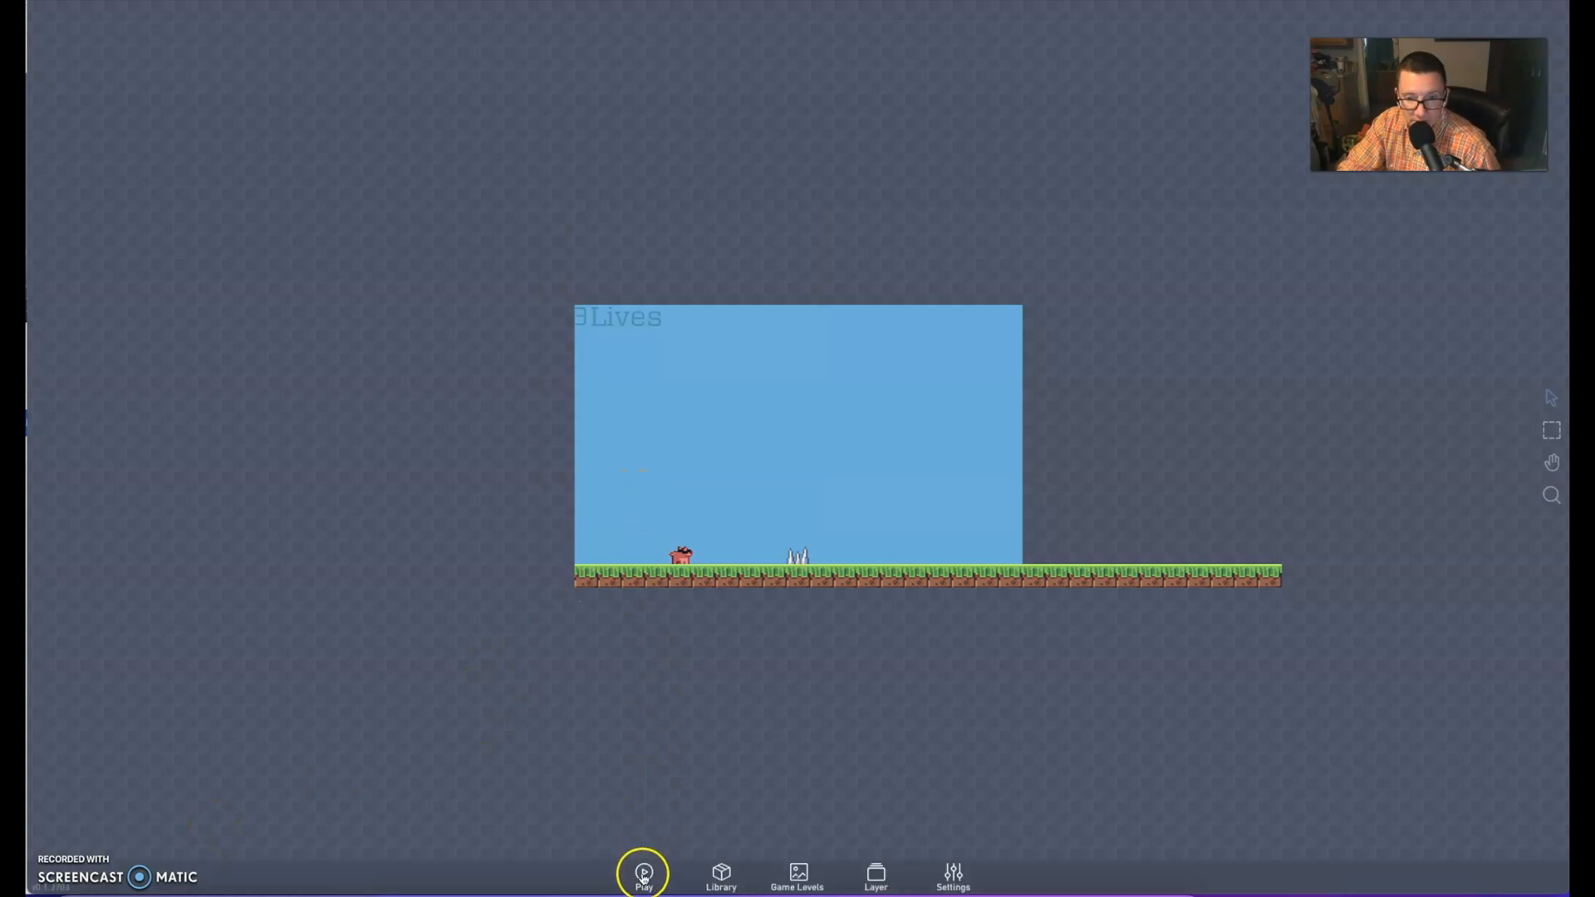
left_click(644, 872)
key("Right")
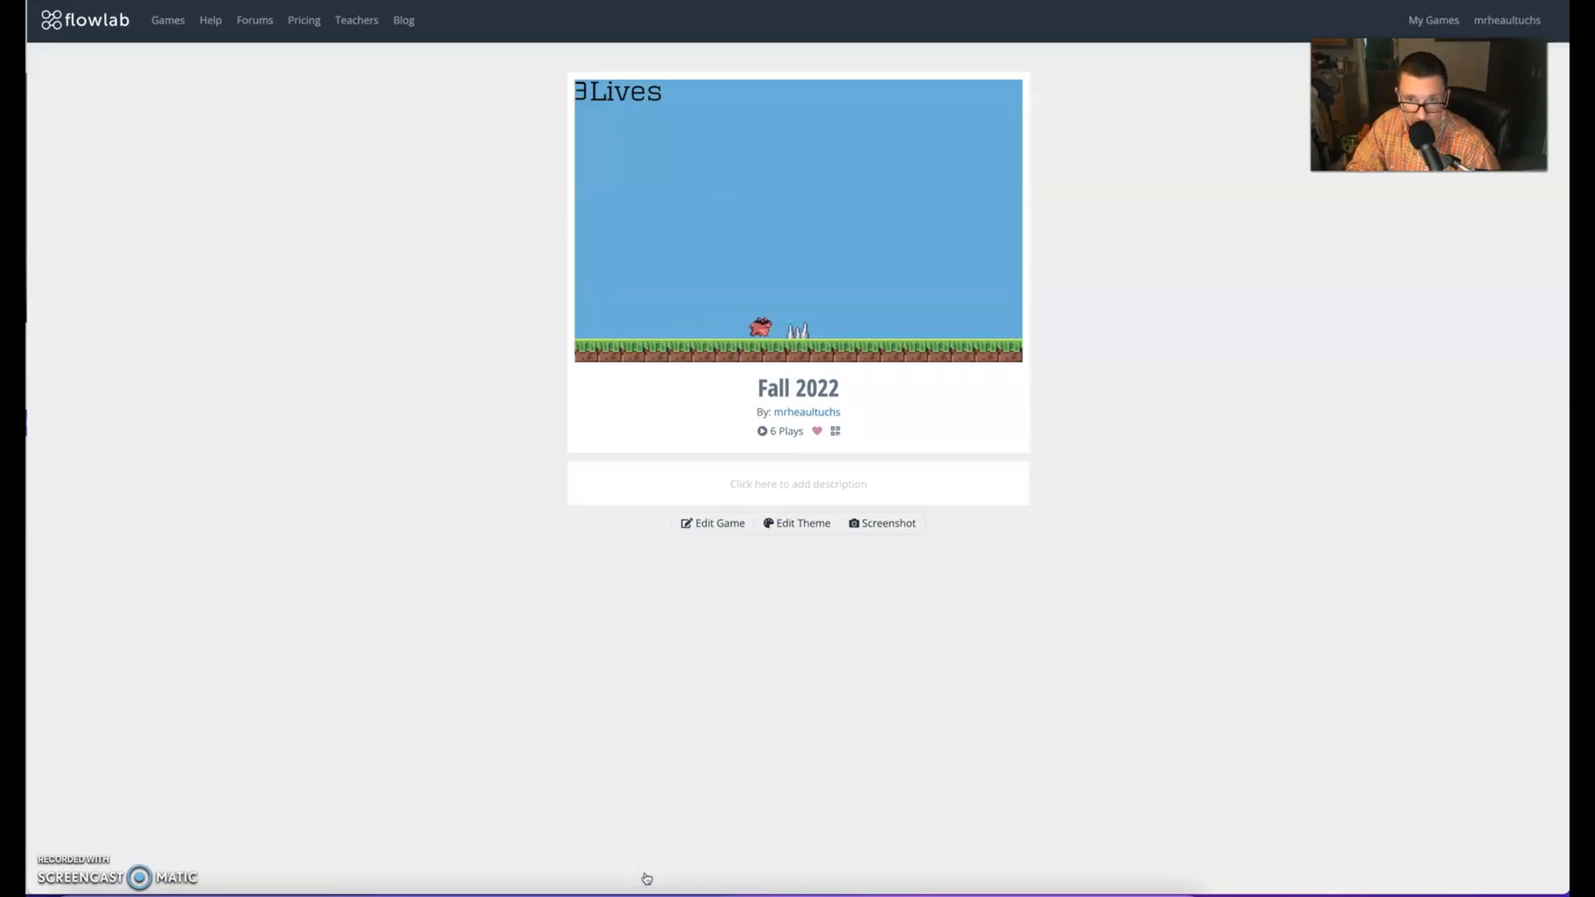
key("Right")
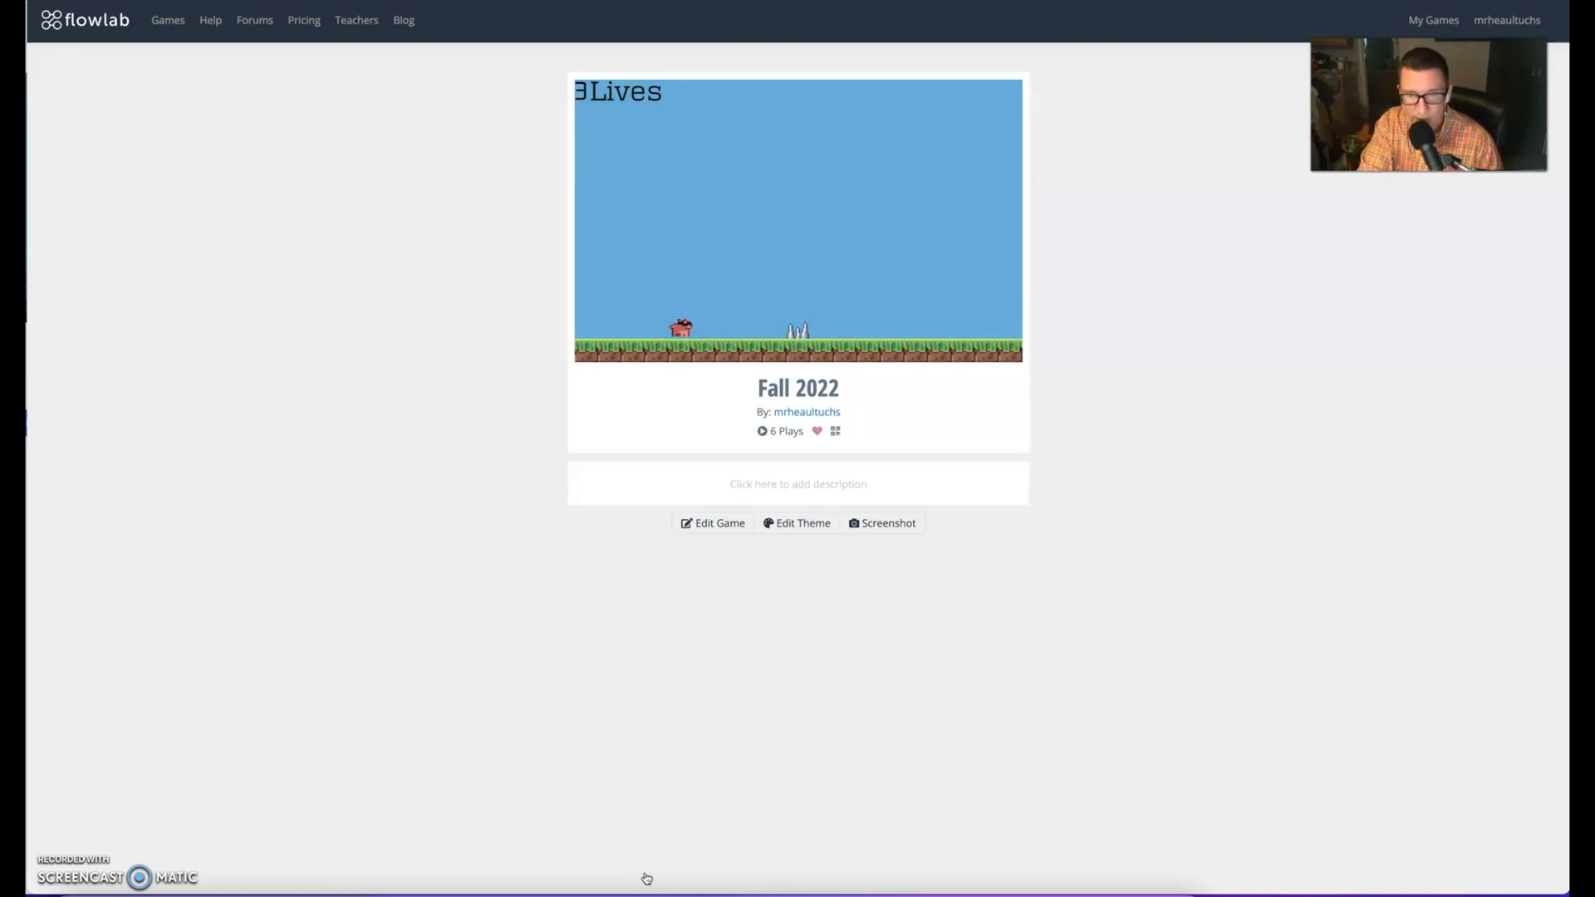
left_click(646, 878)
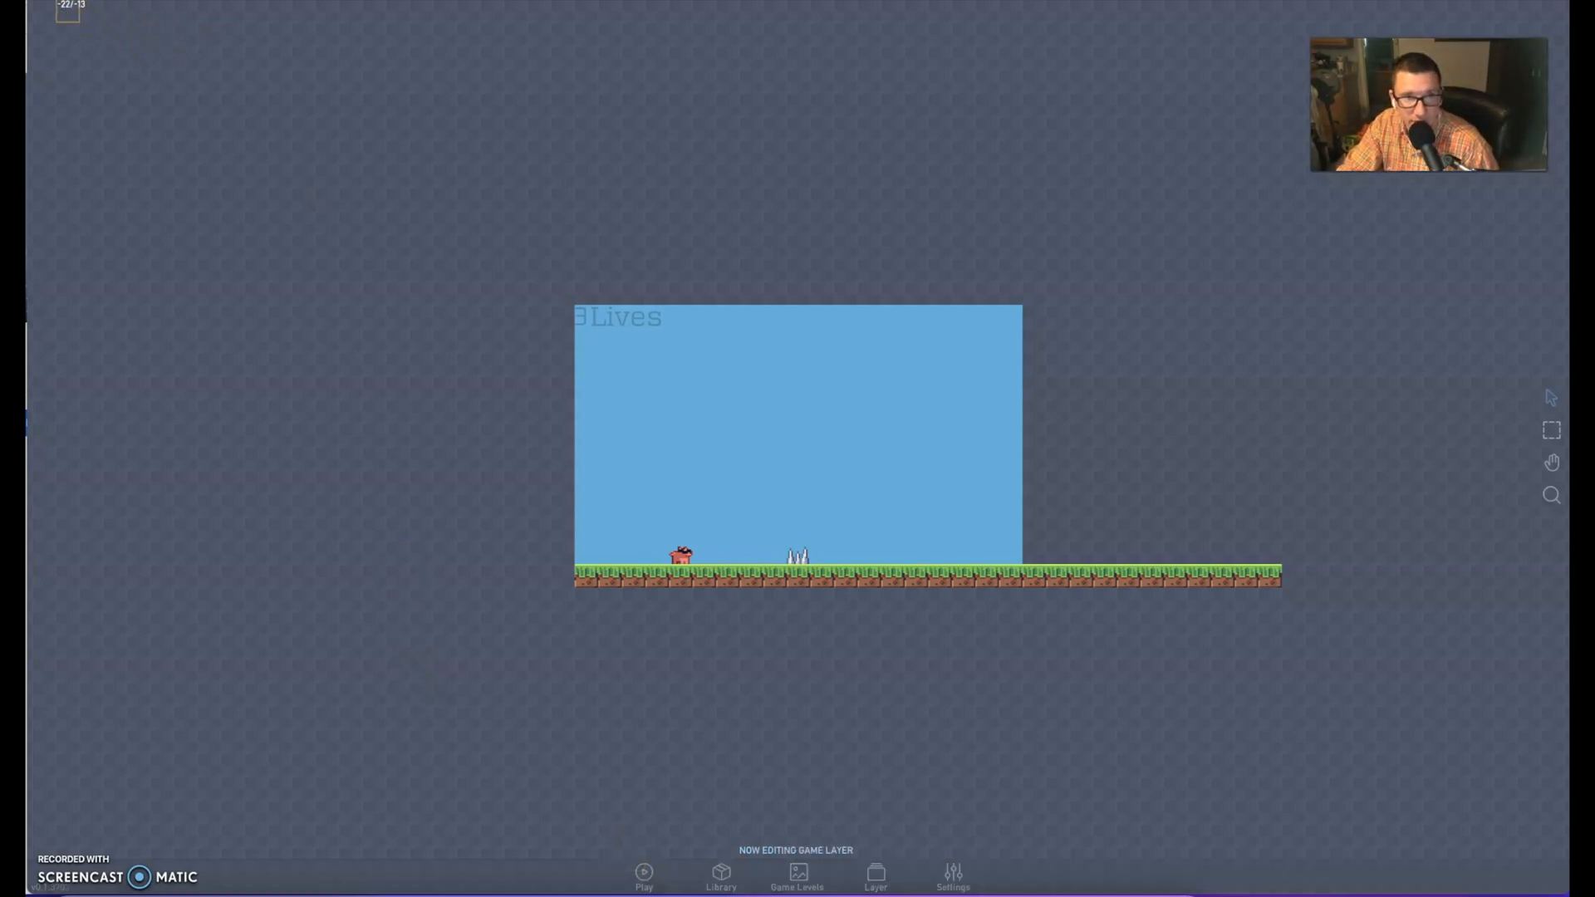
Create a new object on the grass just beyond the spikes and open its sprite for editing
left_click(250, 246)
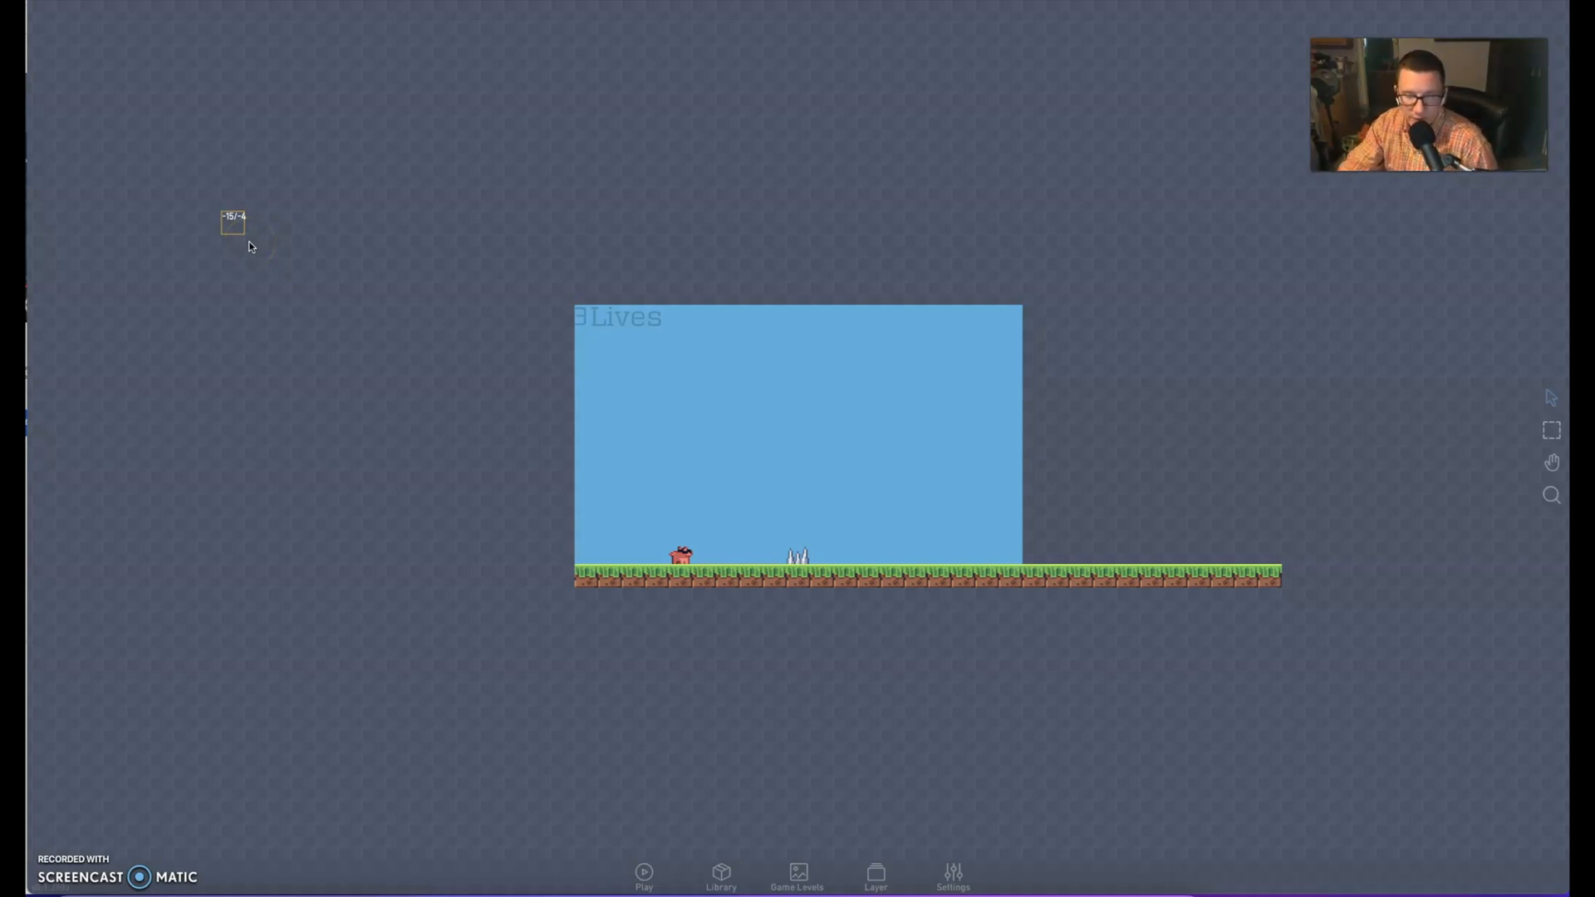
left_click(900, 550)
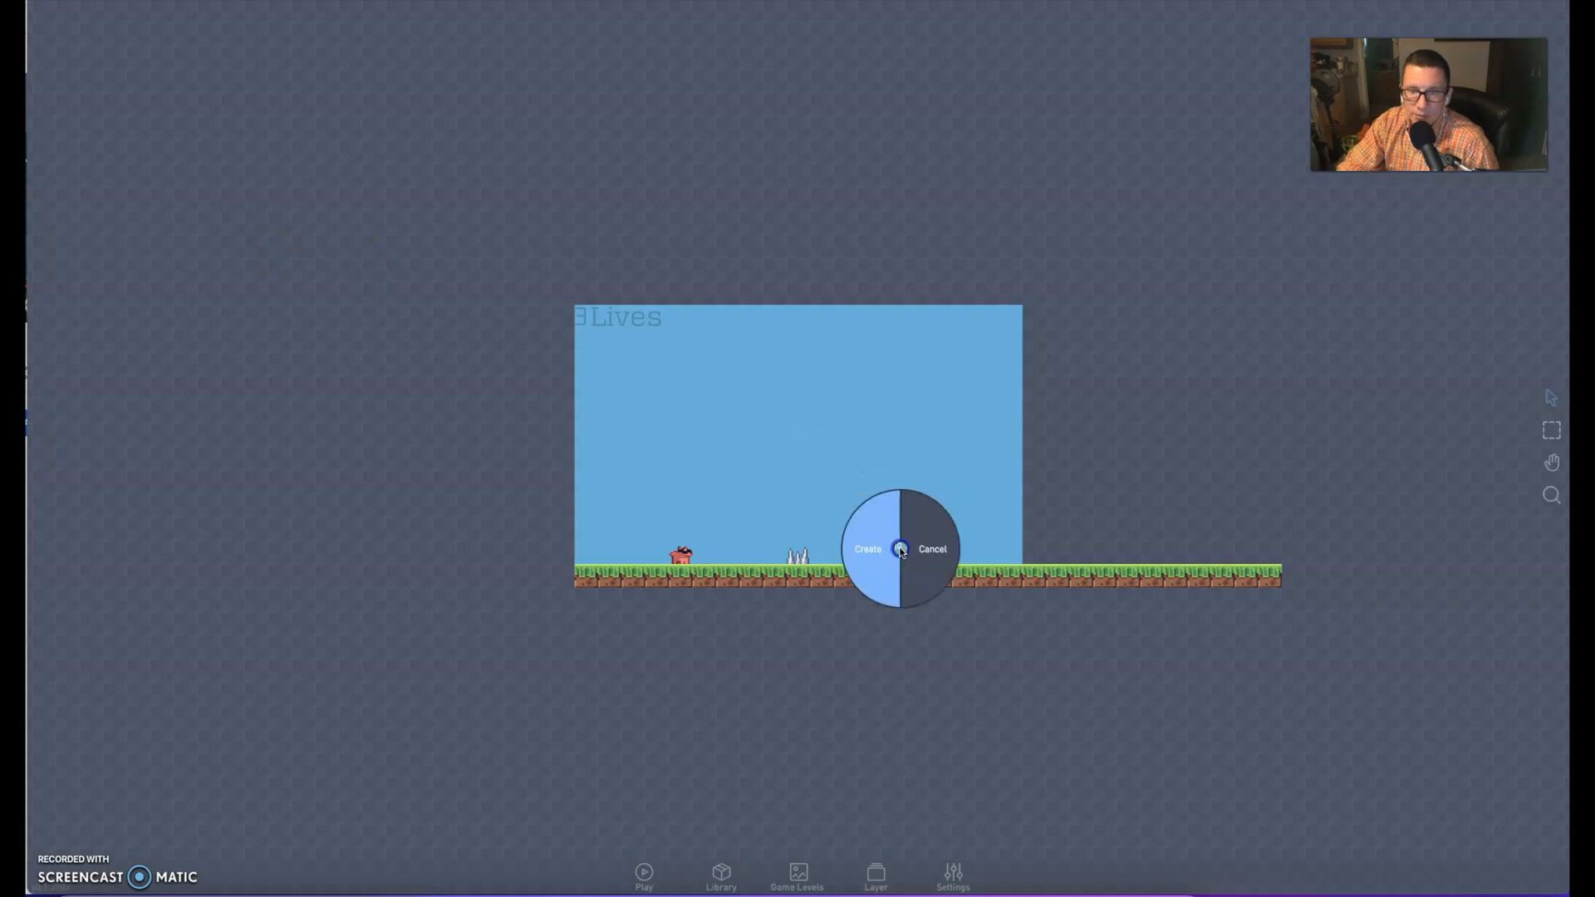
left_click(878, 545)
left_click(833, 338)
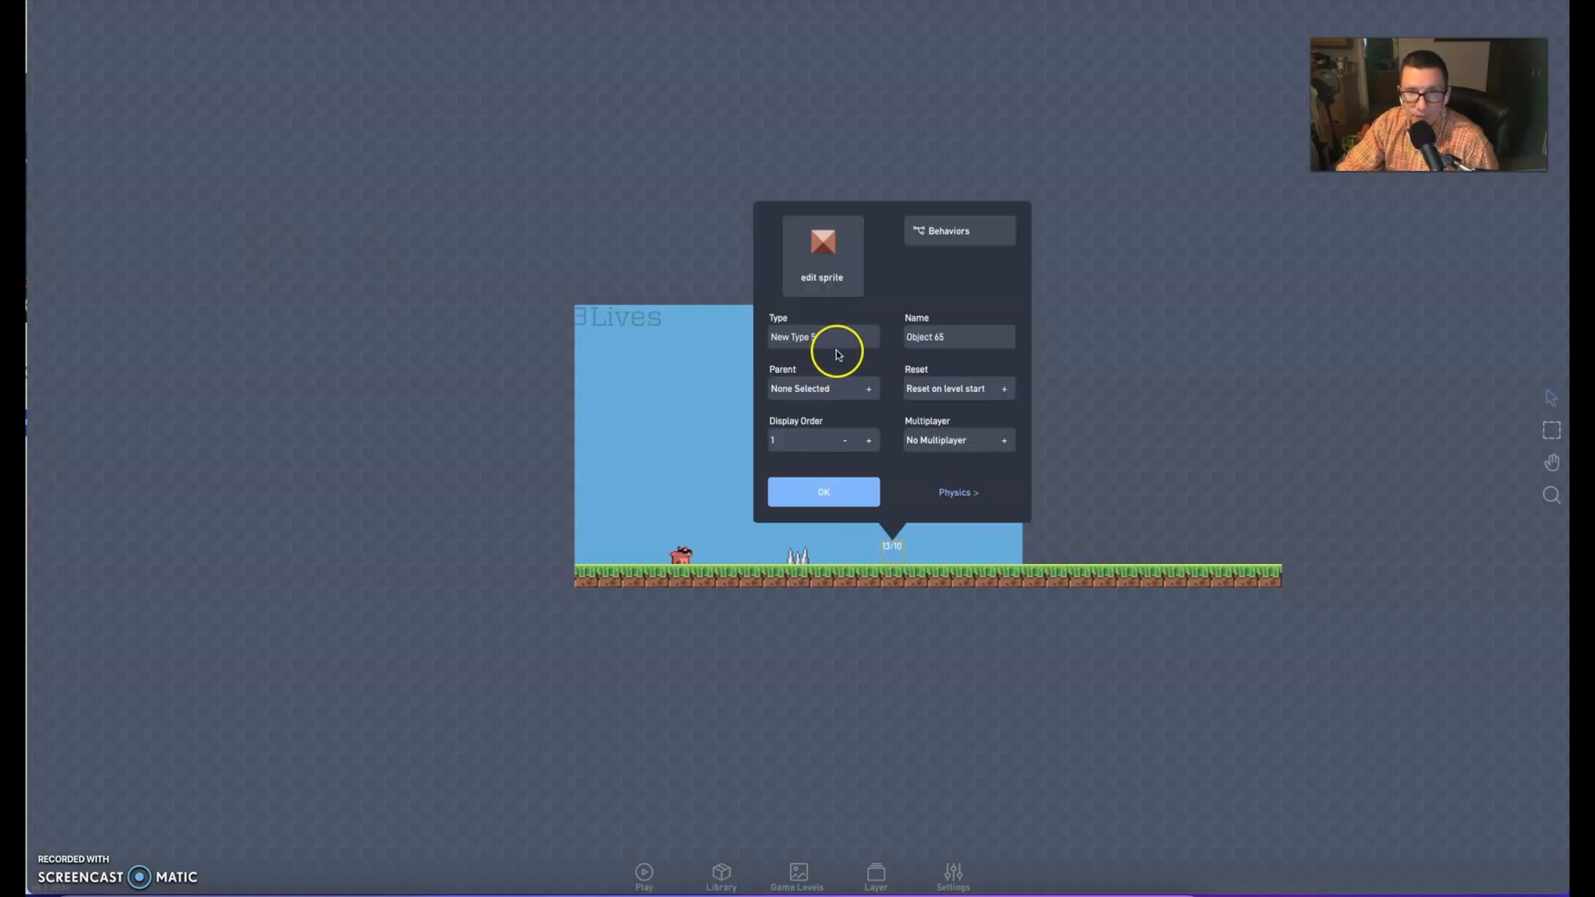
left_click_drag(830, 337, 709, 333)
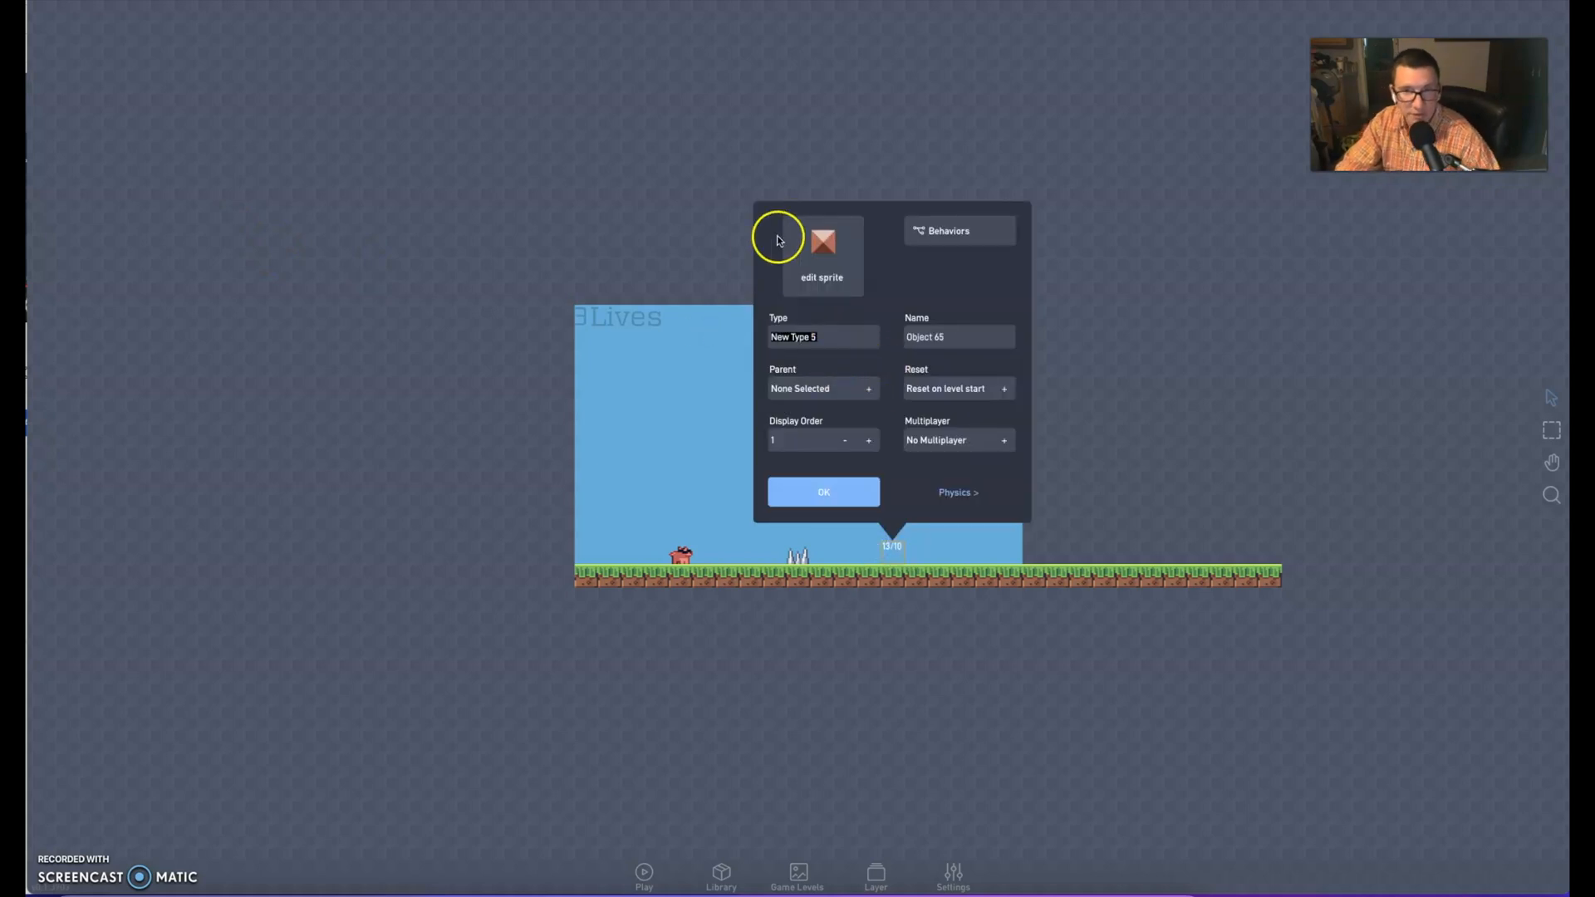
left_click(826, 248)
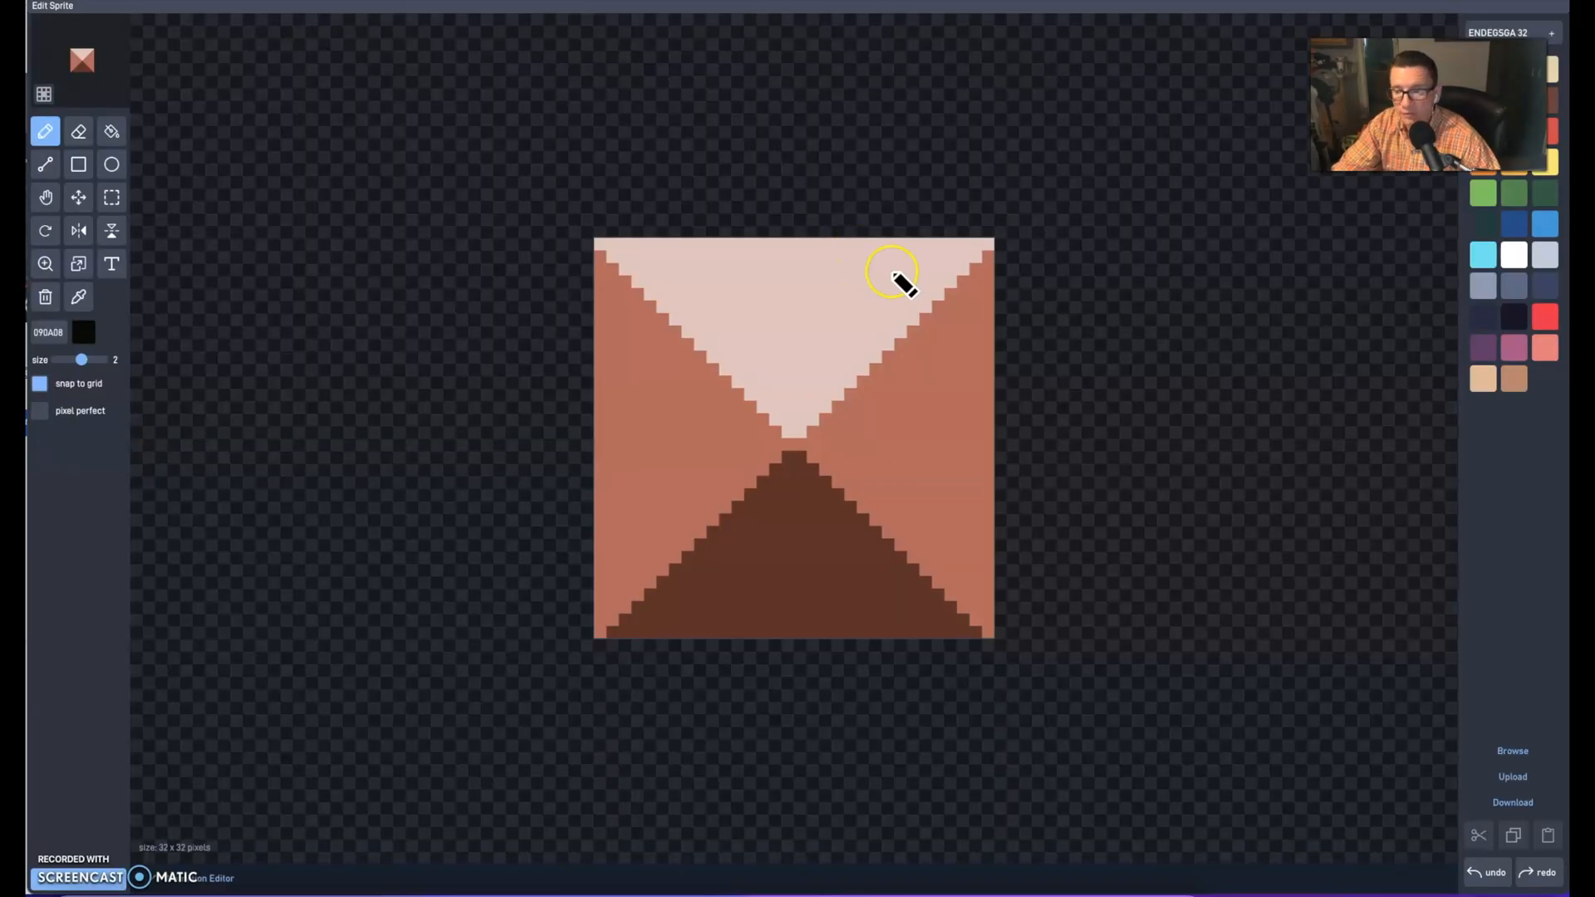
Draw freehand dark green (193C3E) pencil lines of size 2 across the block sprite
left_click(1483, 224)
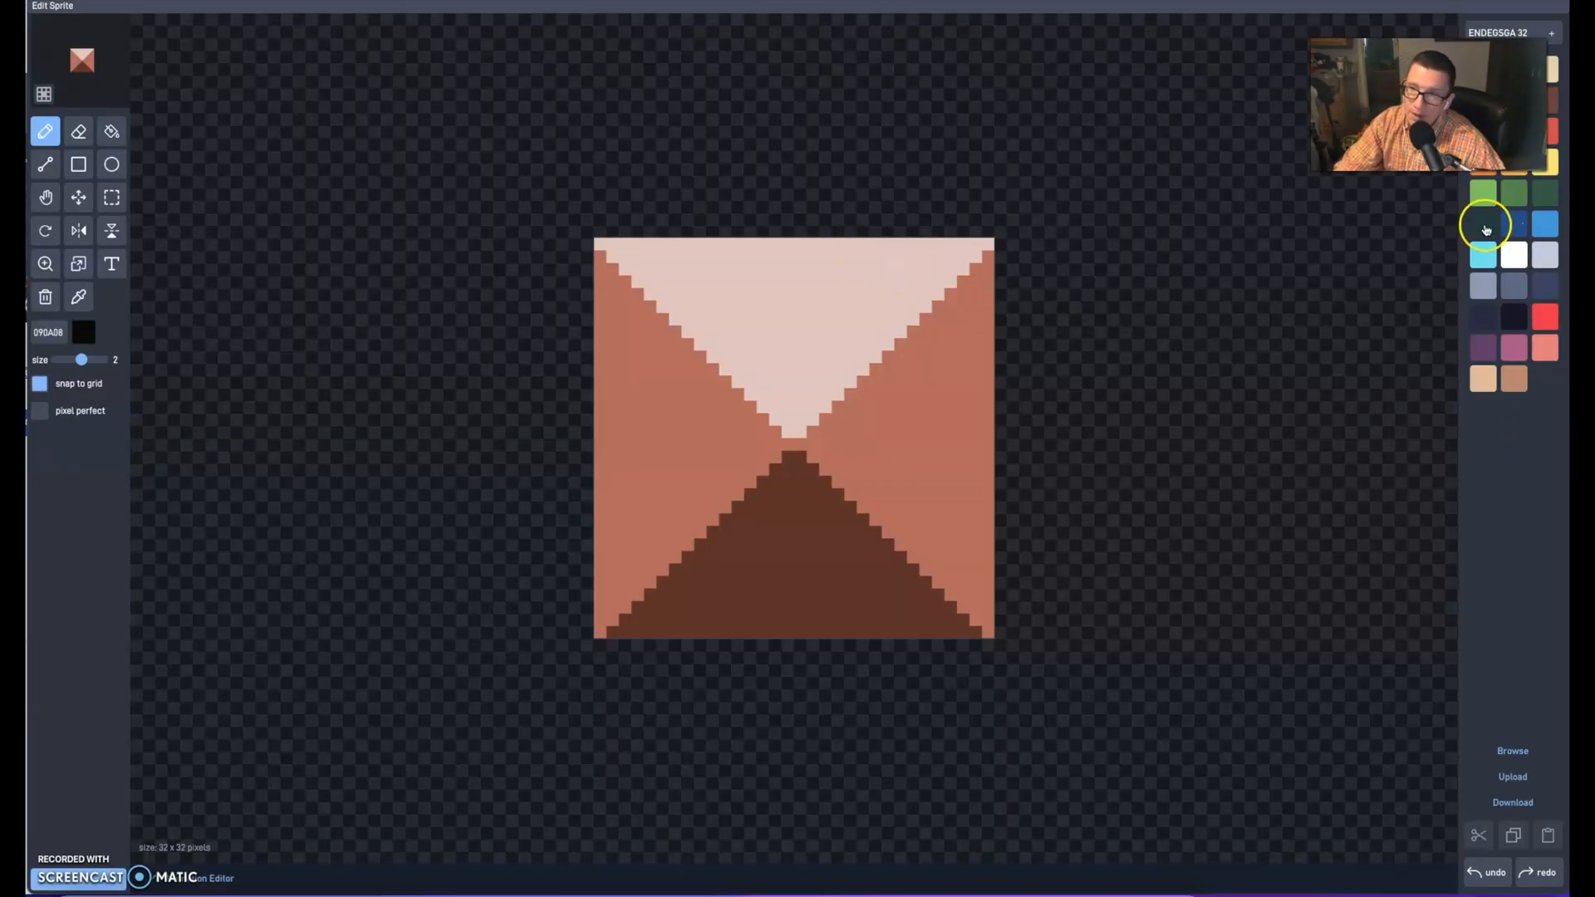
mouse_move(656, 326)
left_mouse_down()
mouse_move(847, 271)
mouse_move(883, 525)
left_mouse_up()
left_click_drag(511, 482, 914, 478)
Browse the built-in sprite categories and replace the drawn-over block with the gold coin from pixel-objects
left_click(1523, 762)
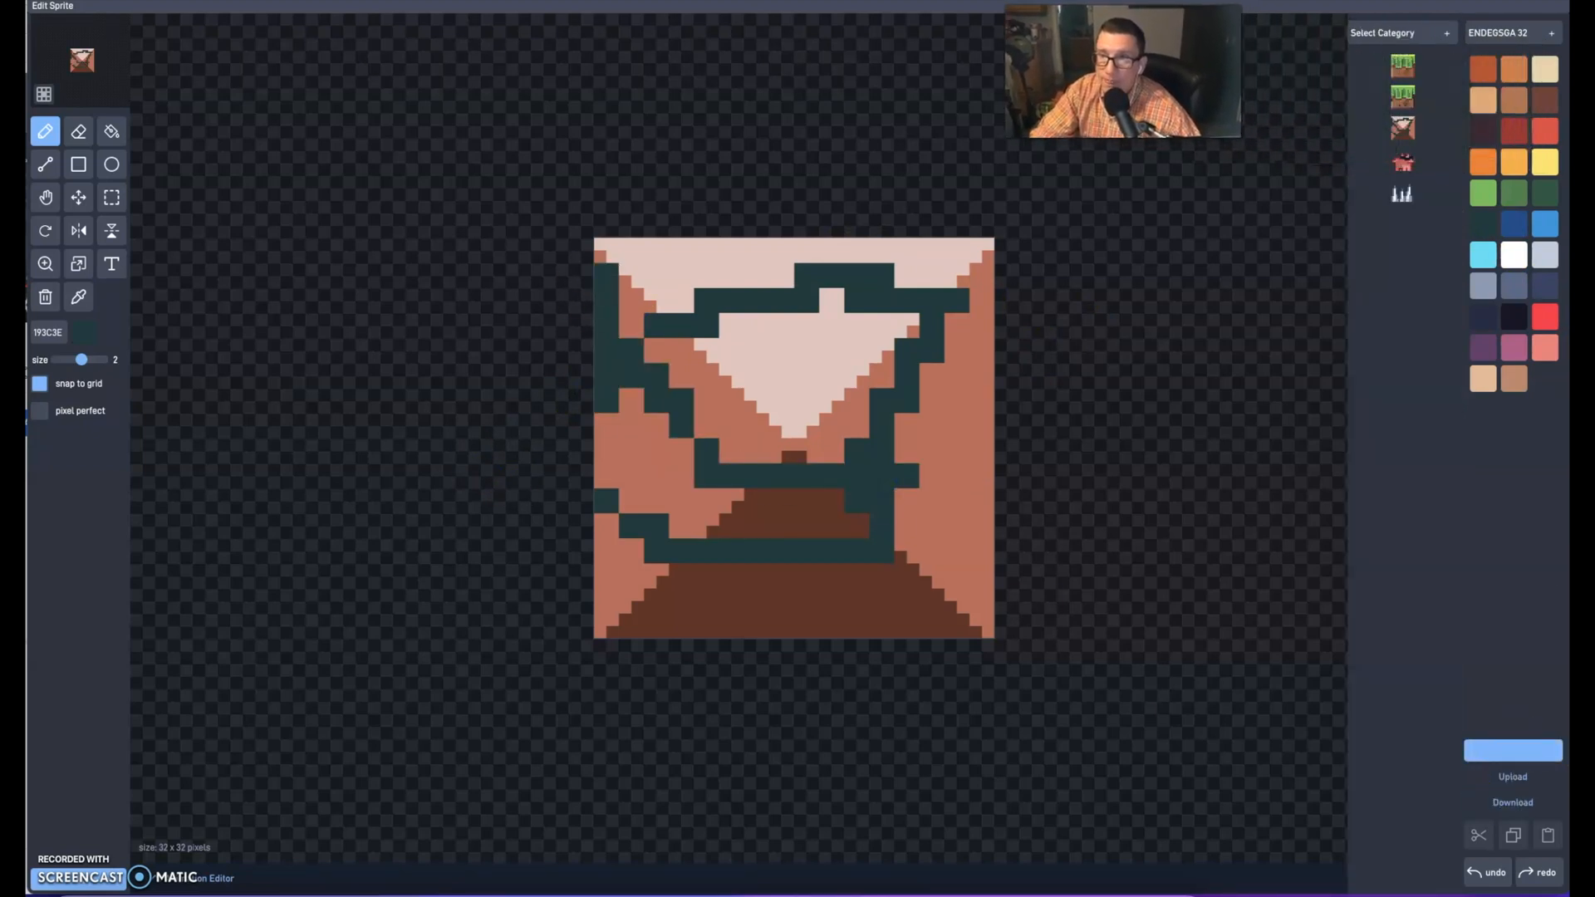
left_click(1414, 34)
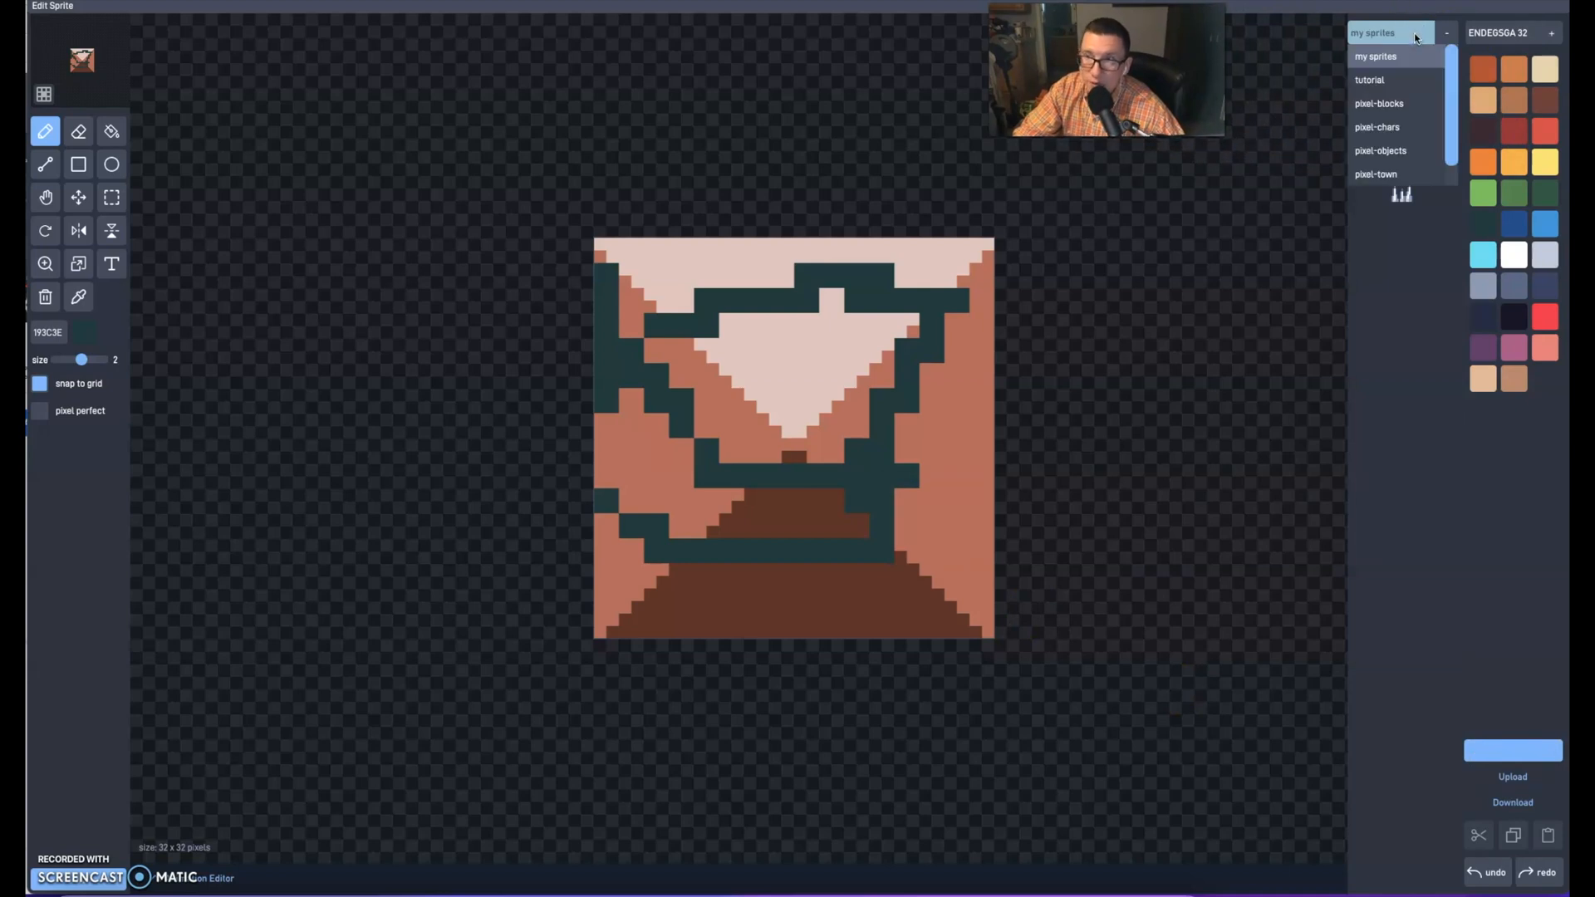
left_click(1375, 152)
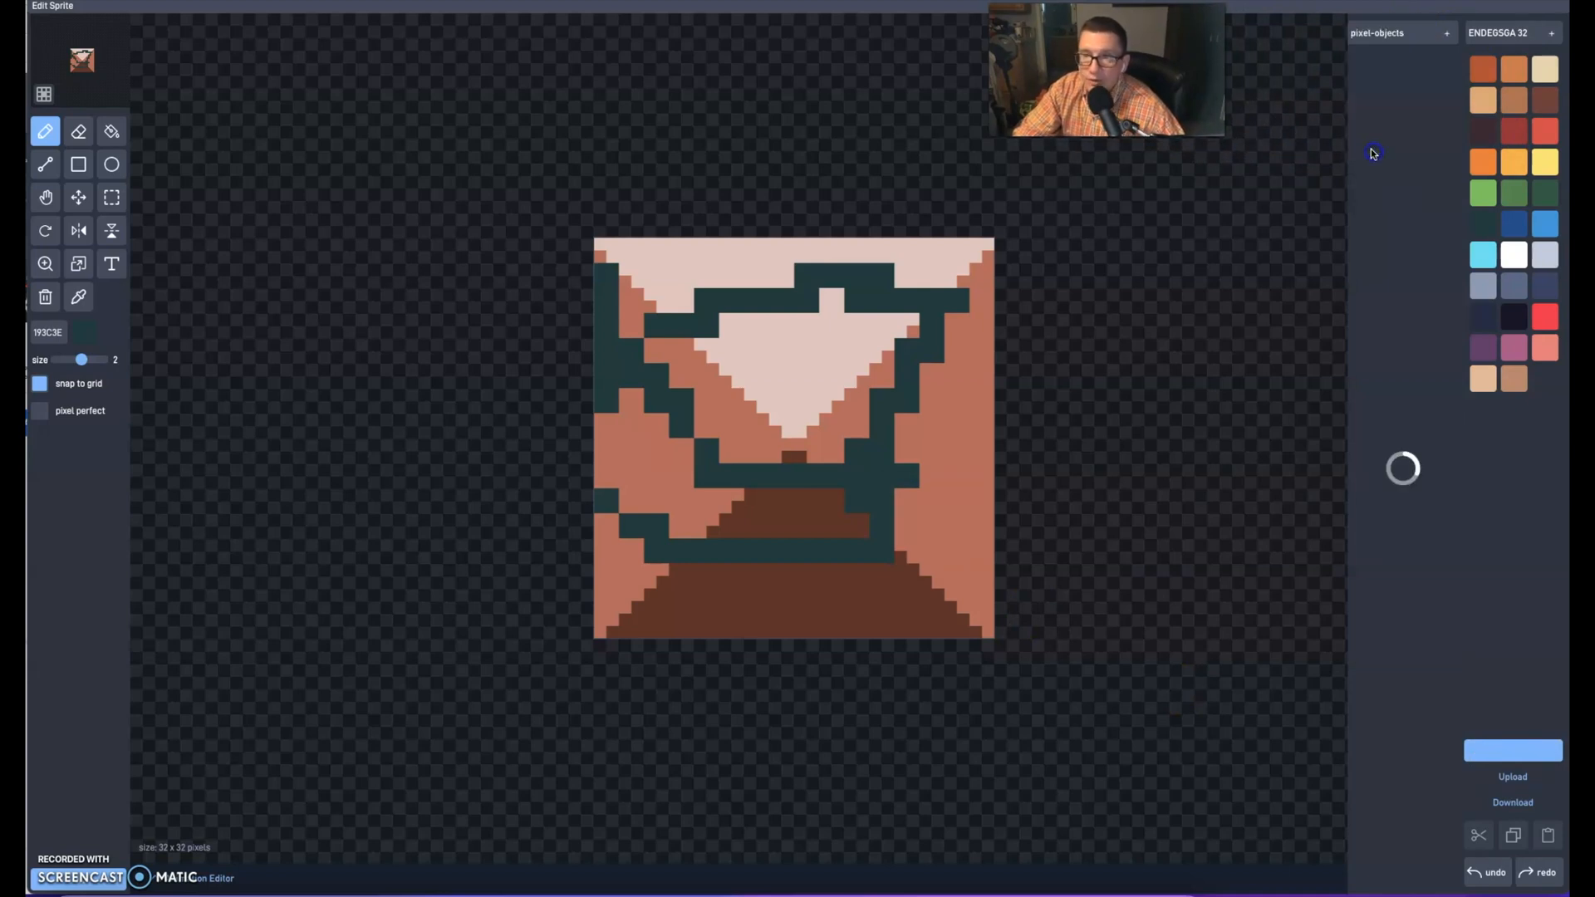
left_click(1396, 33)
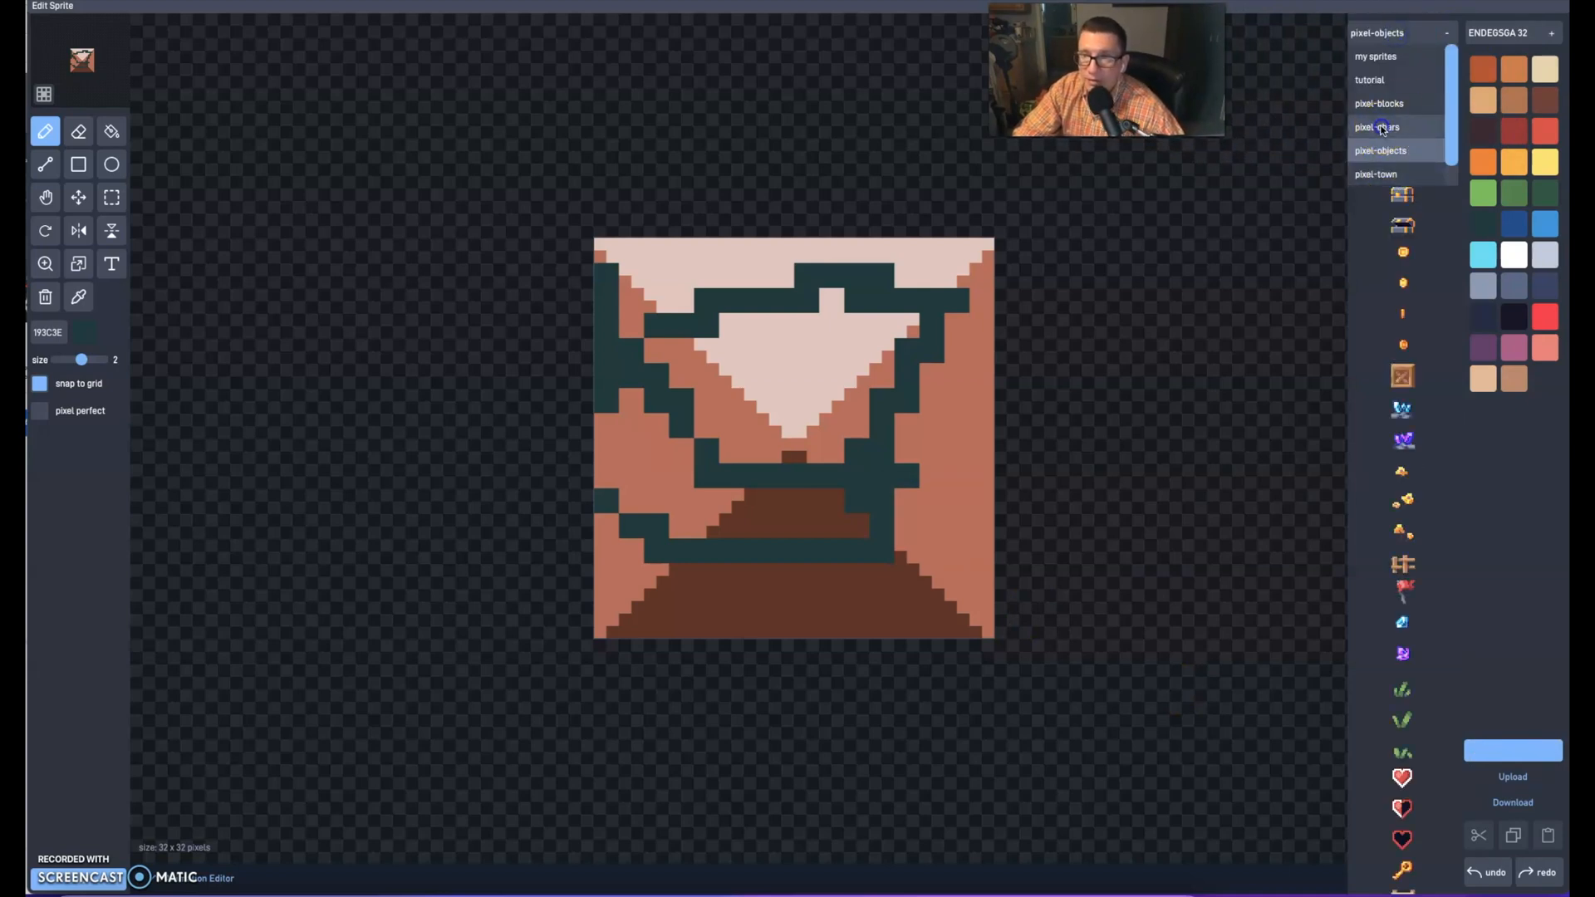
left_click(1382, 128)
left_click(1383, 33)
left_click(1376, 104)
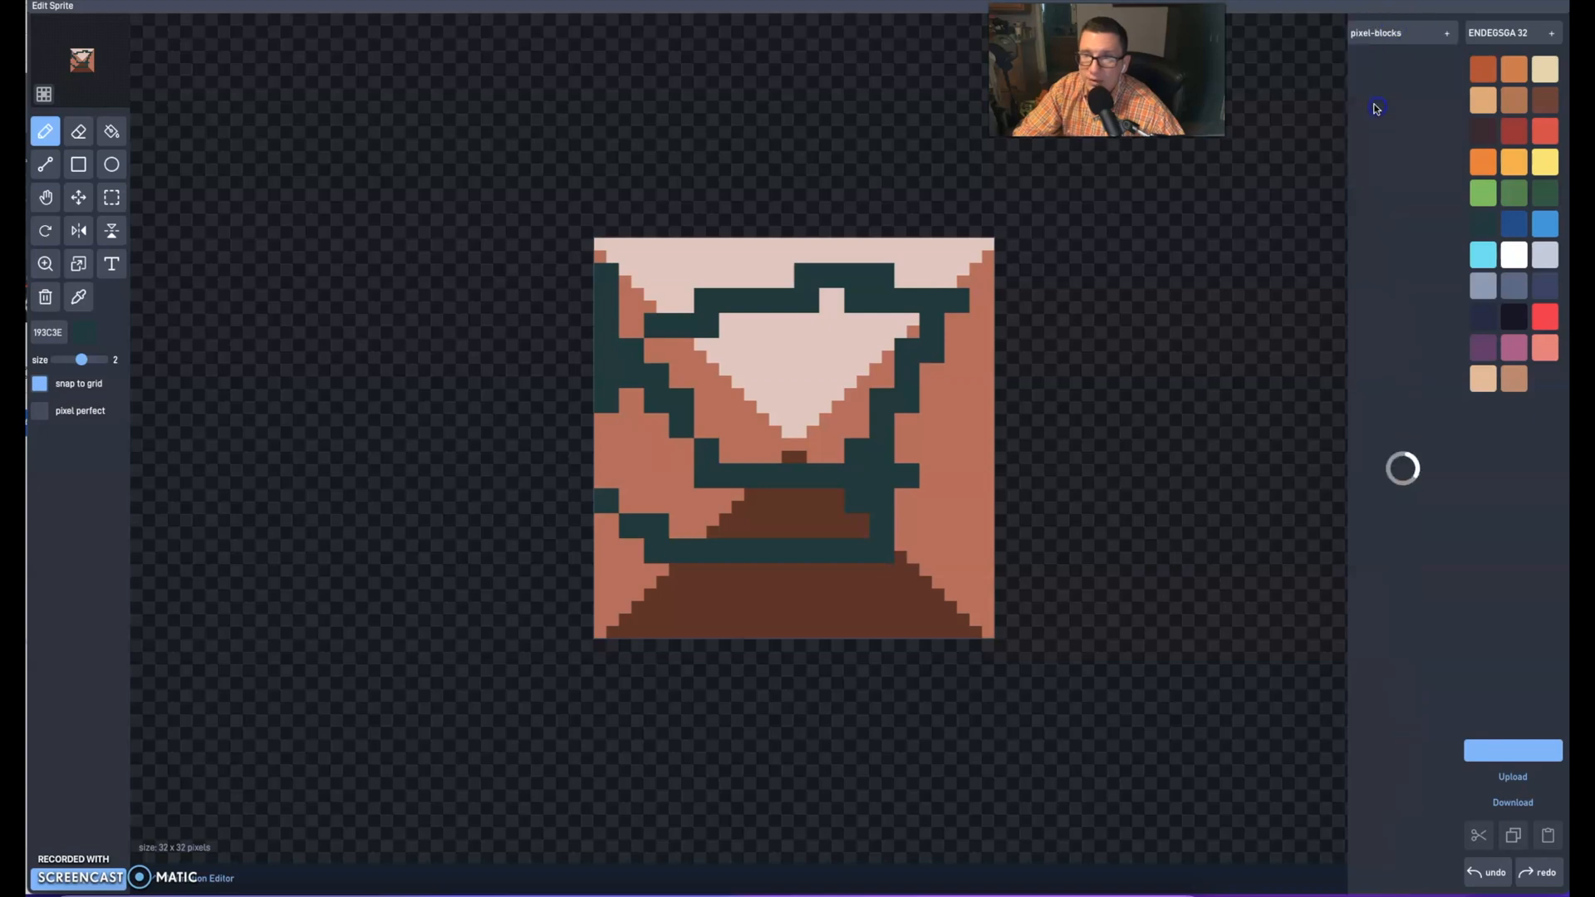
left_click(1379, 33)
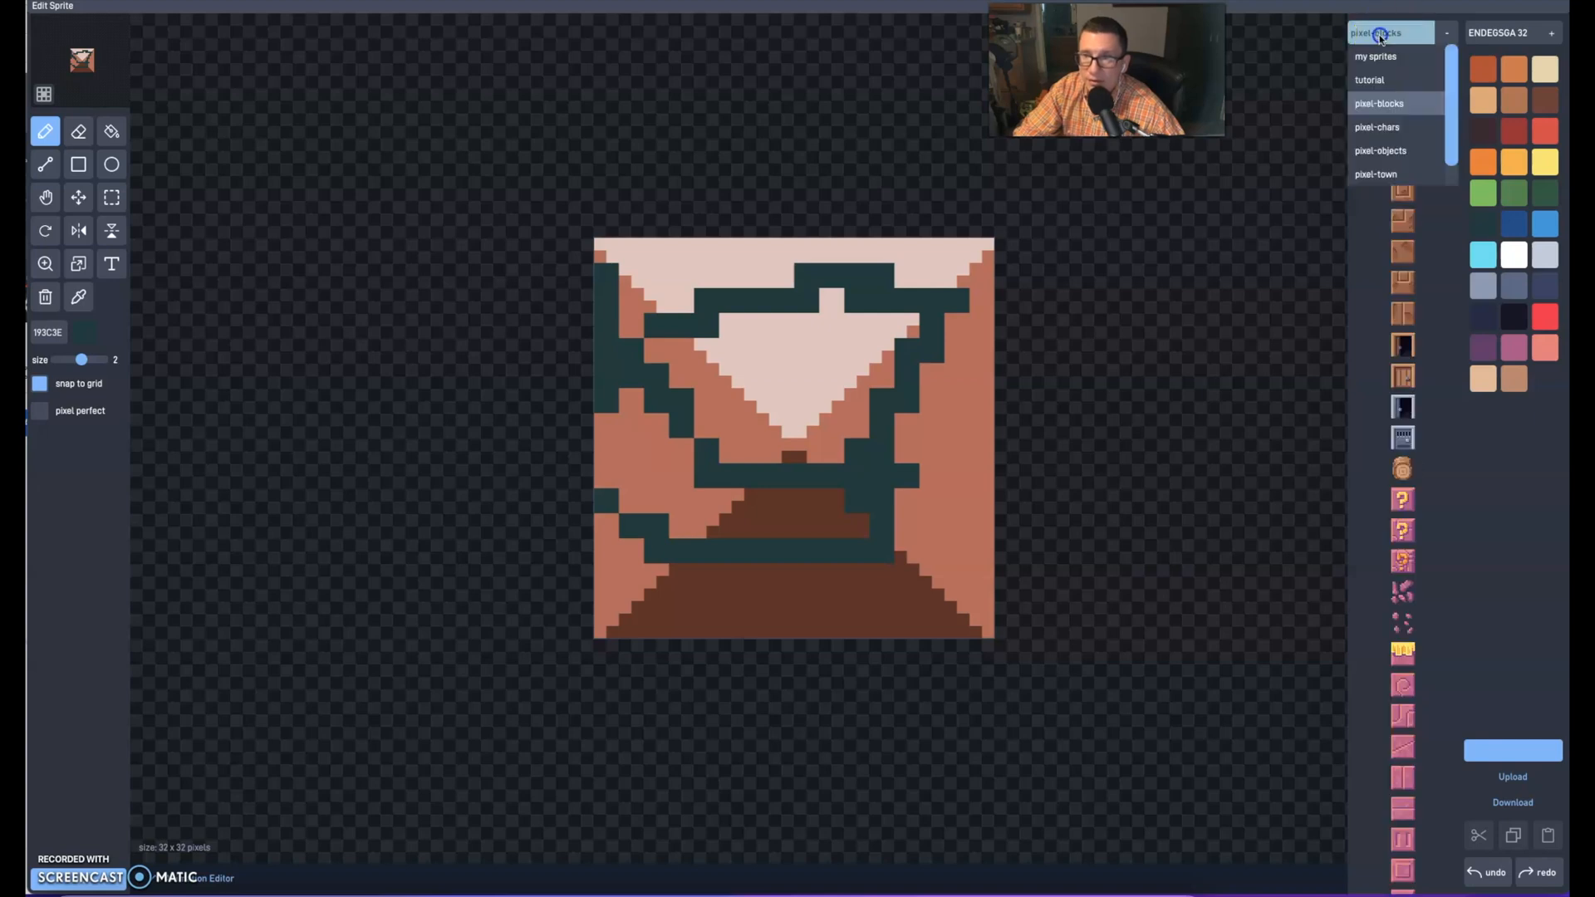
left_click(1383, 152)
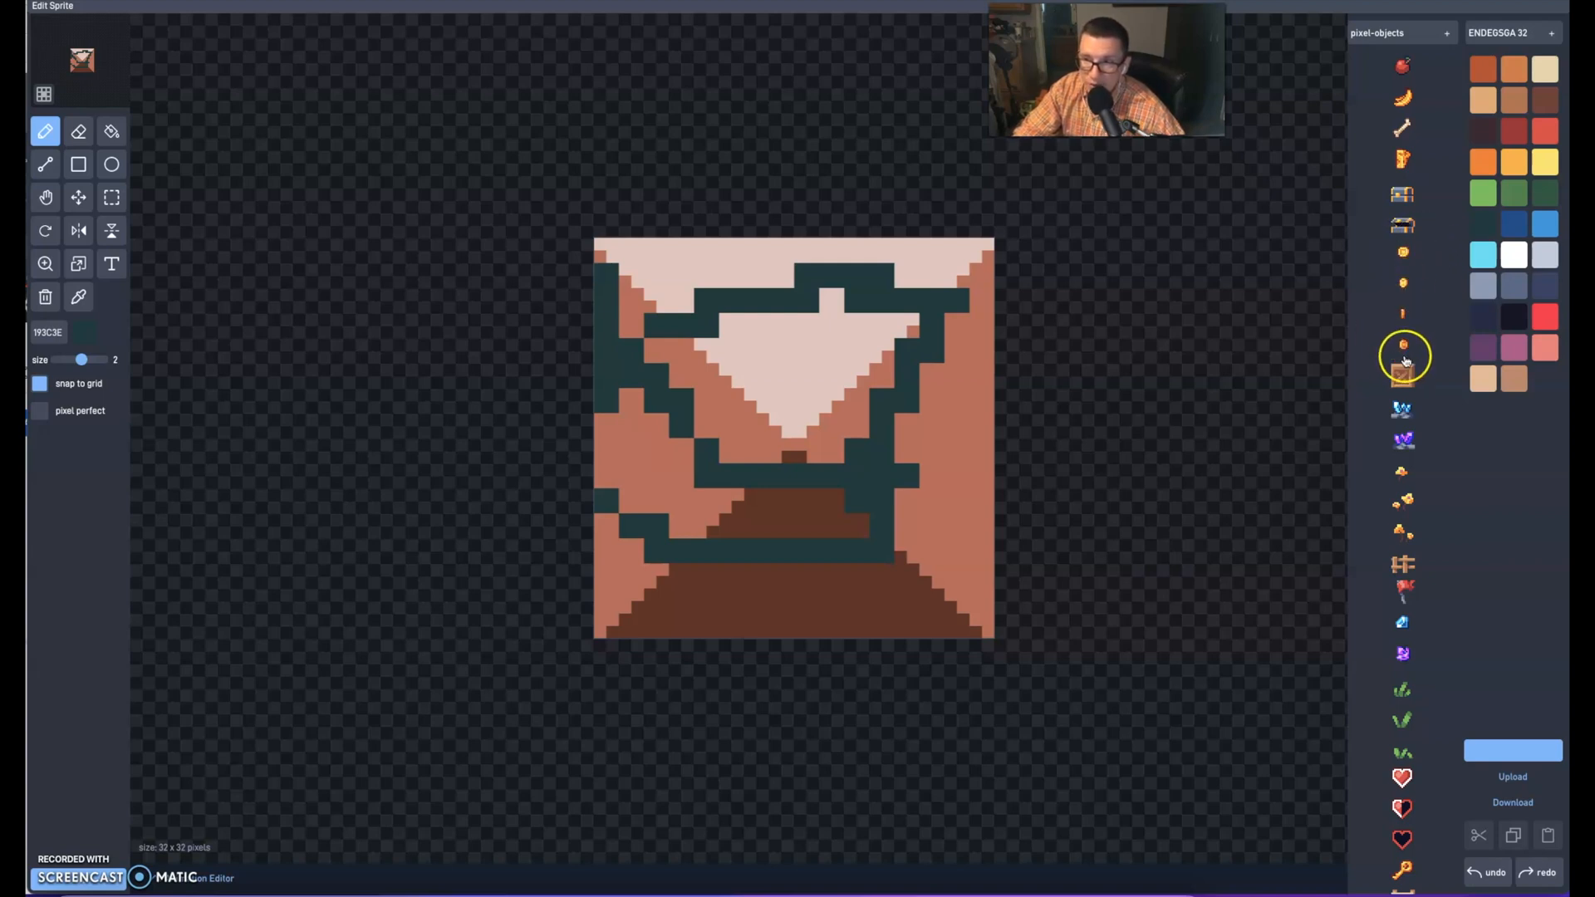
left_click(1407, 255)
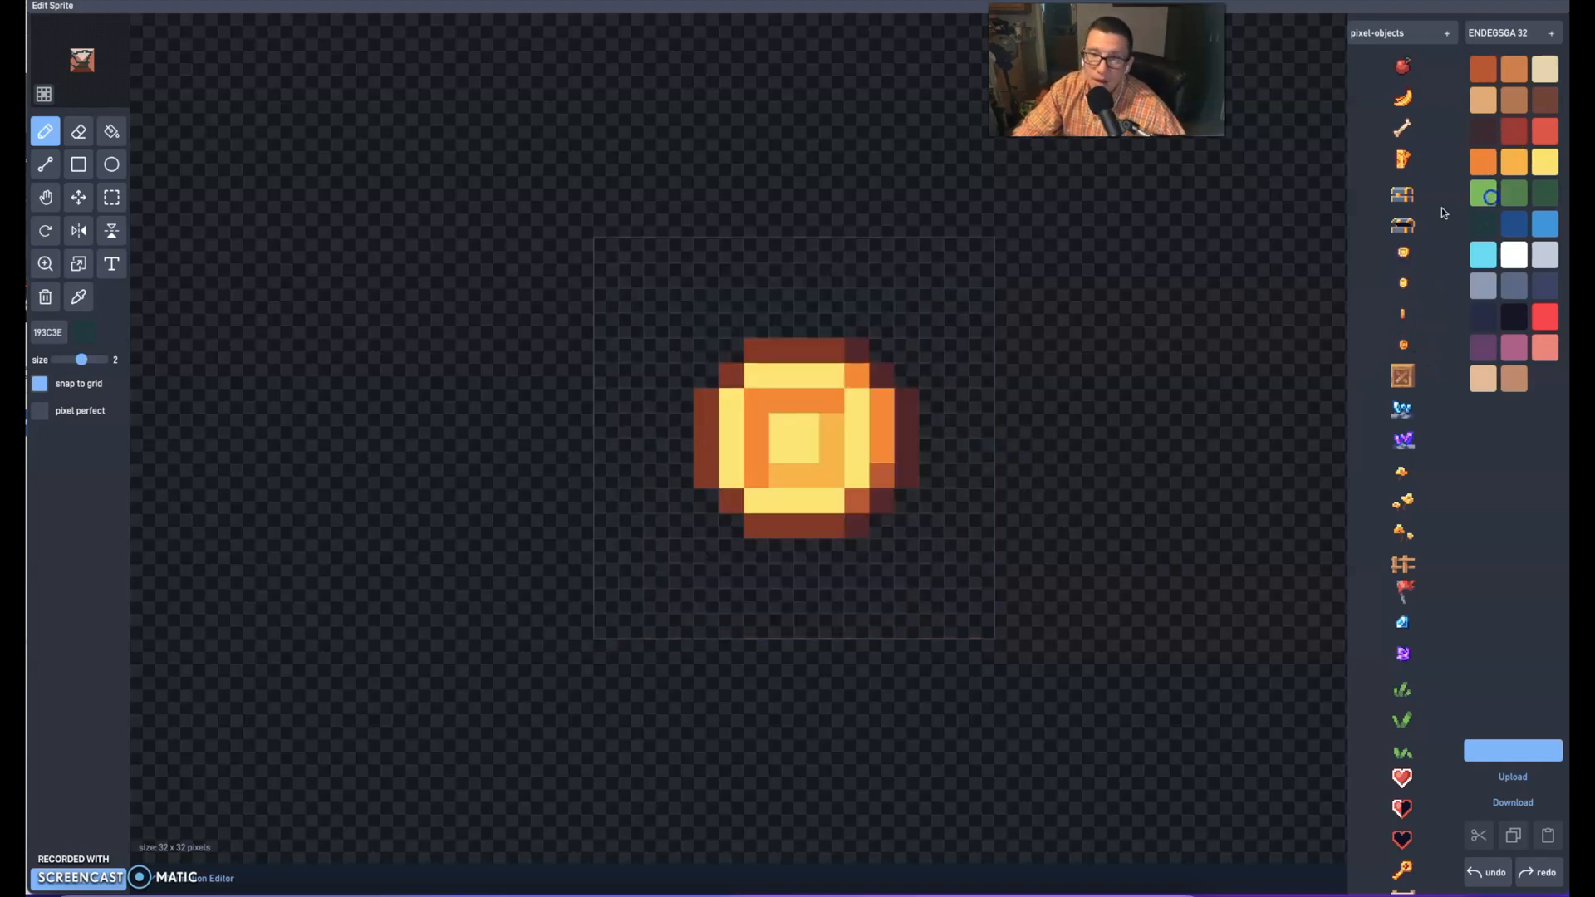
Paint green (63C74D) pencil strokes along the coin's upper edge, inner sides and lower edge
left_click(1483, 192)
left_click_drag(752, 350, 835, 351)
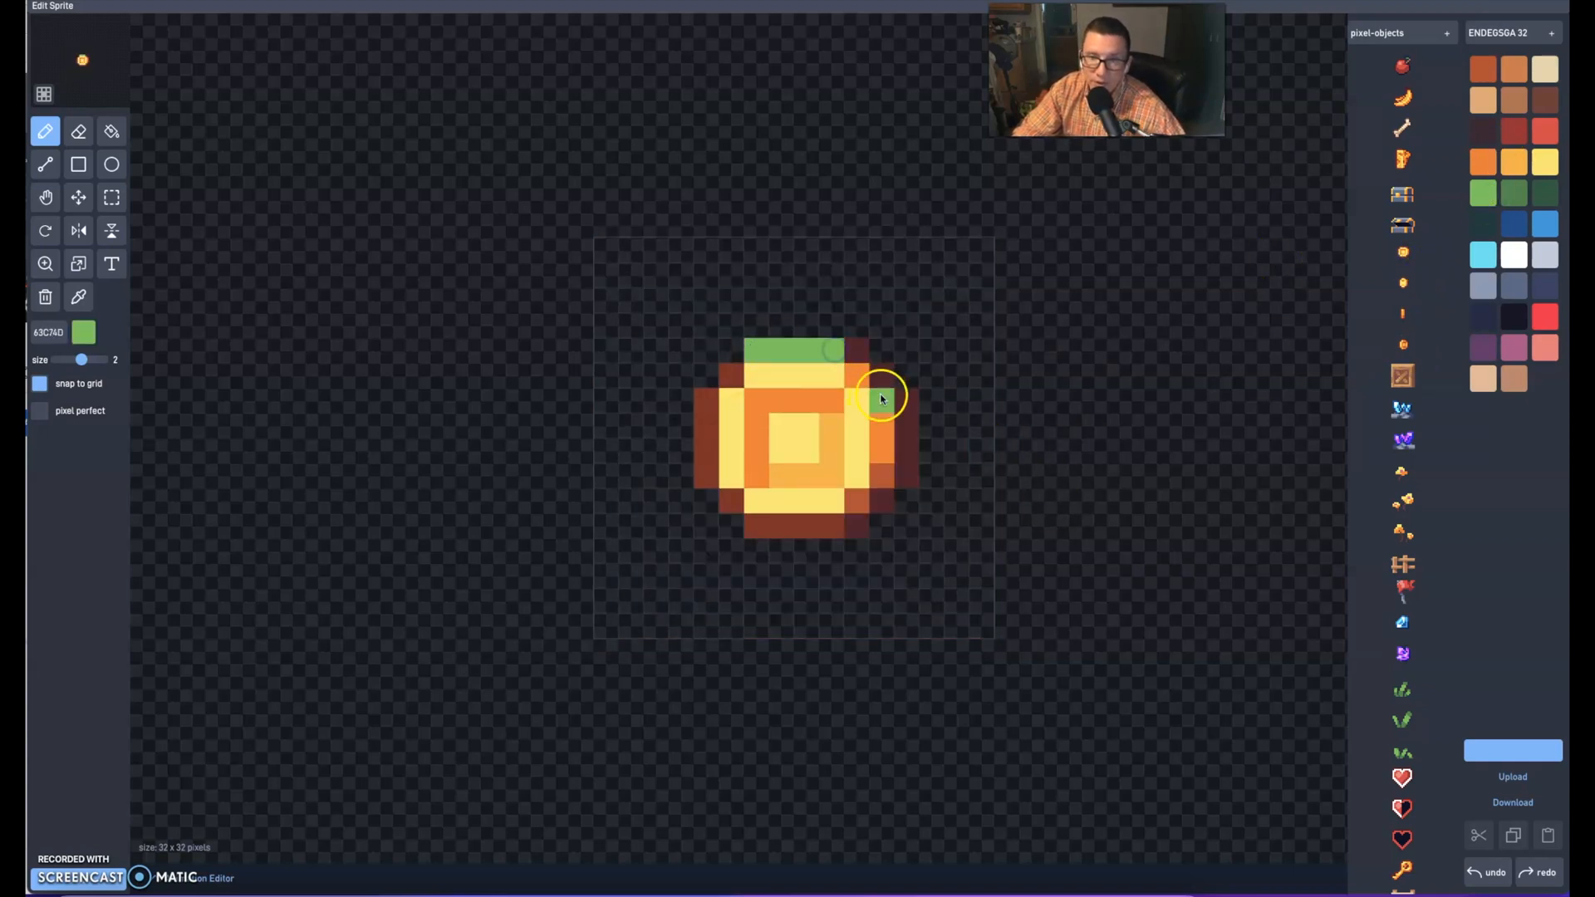
left_click_drag(731, 392, 720, 468)
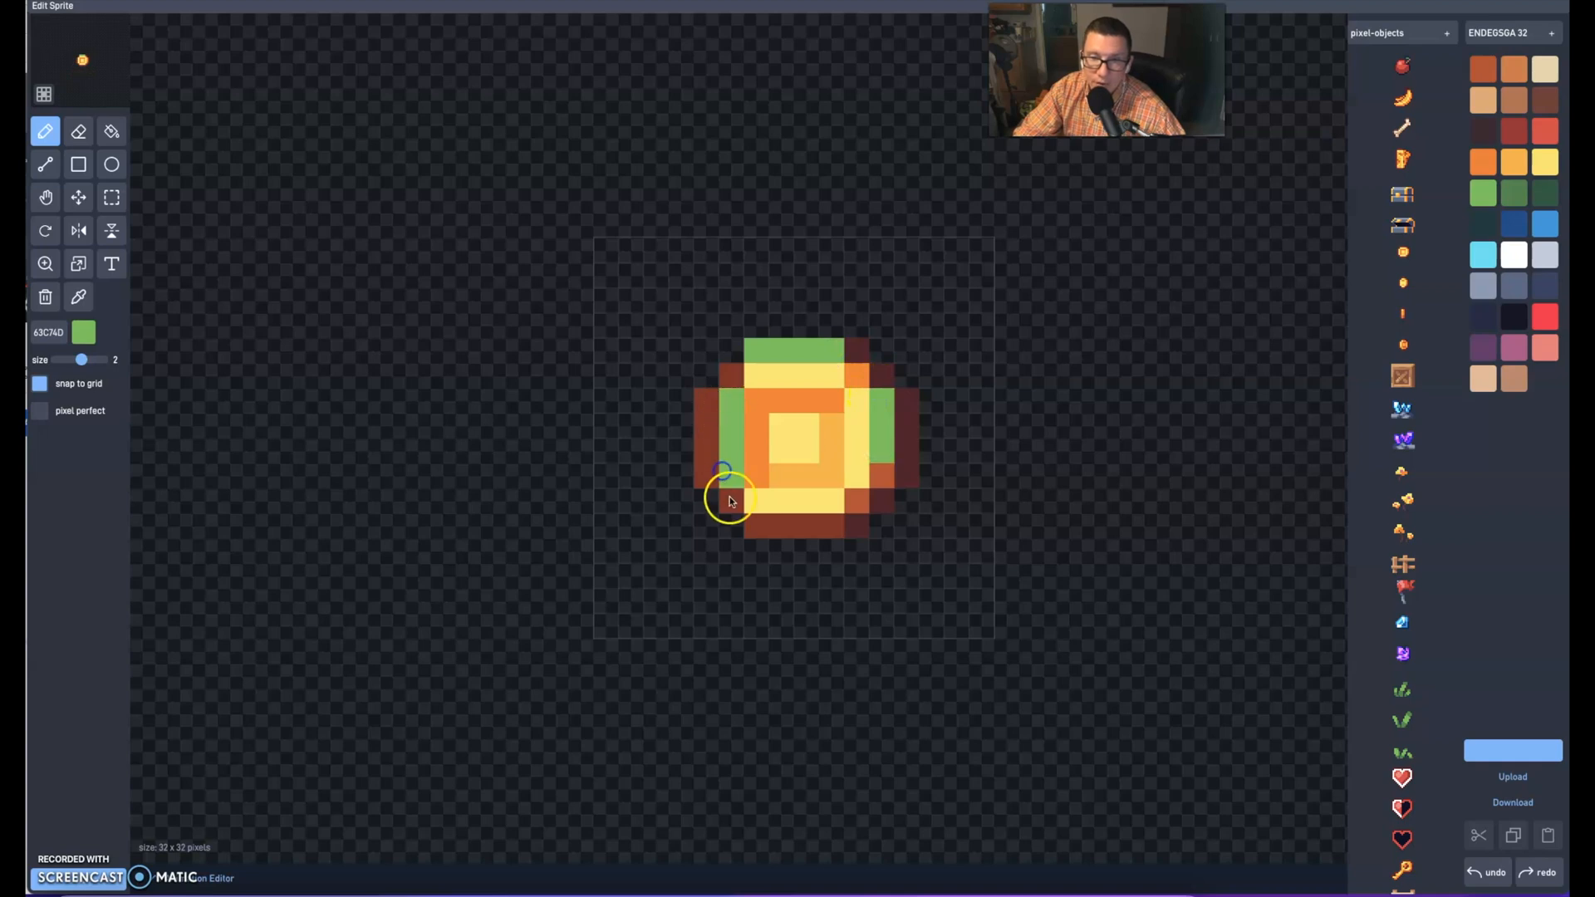
left_click(730, 500)
left_click_drag(803, 530, 849, 531)
Paint the coin's outer side edges light blue (2CE8F5), undoing the stray stroke, and part of its centre orange (F77622)
left_click(1489, 267)
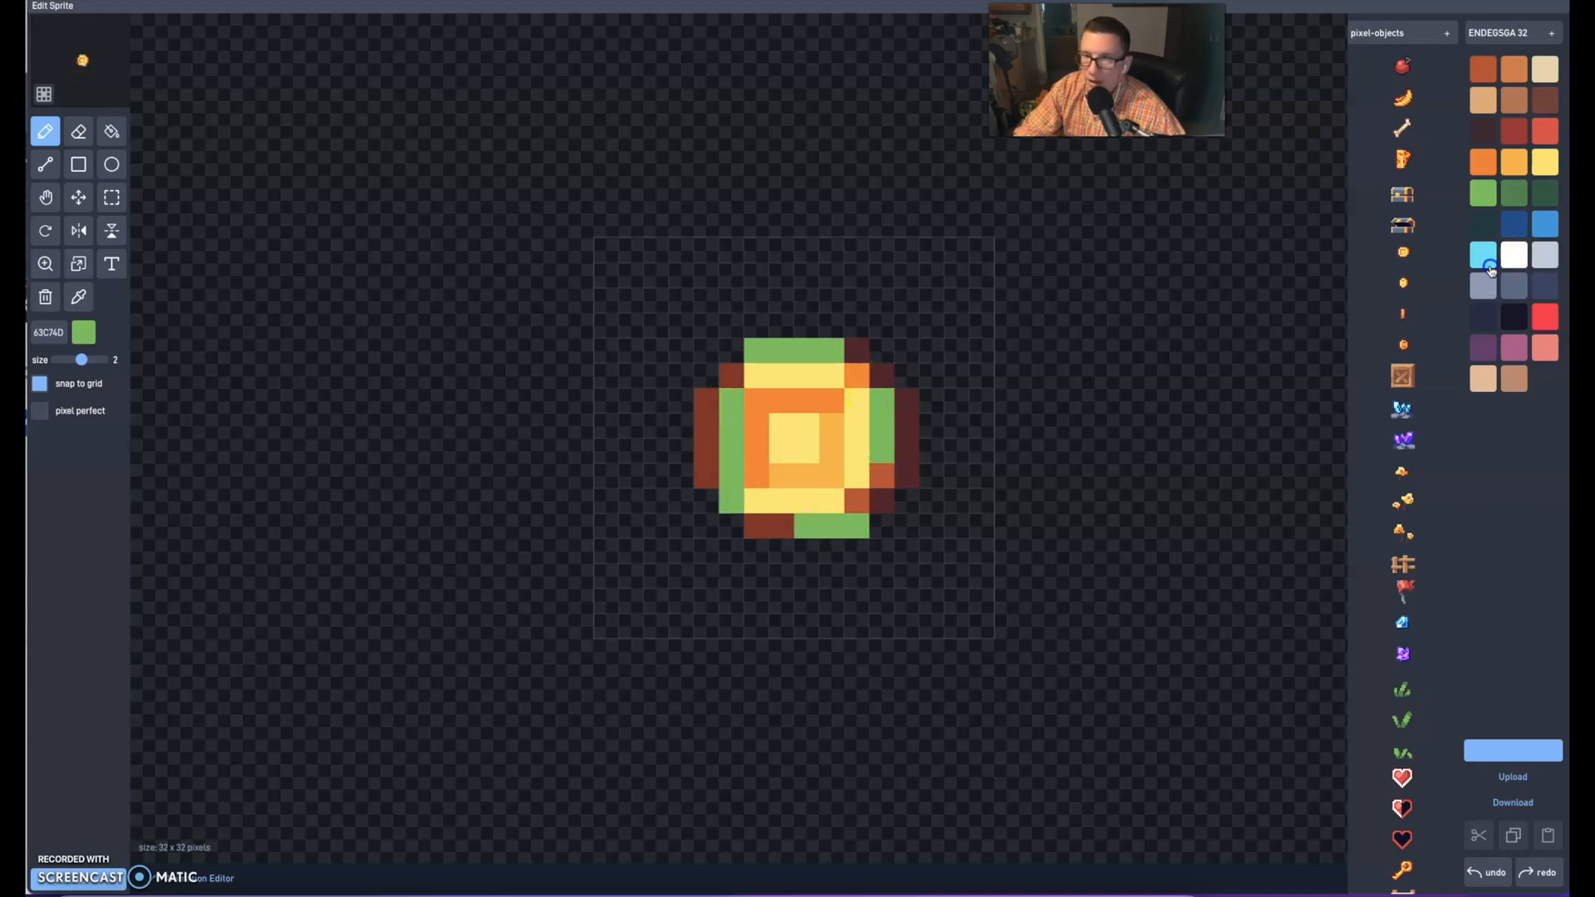
left_click_drag(854, 376, 881, 380)
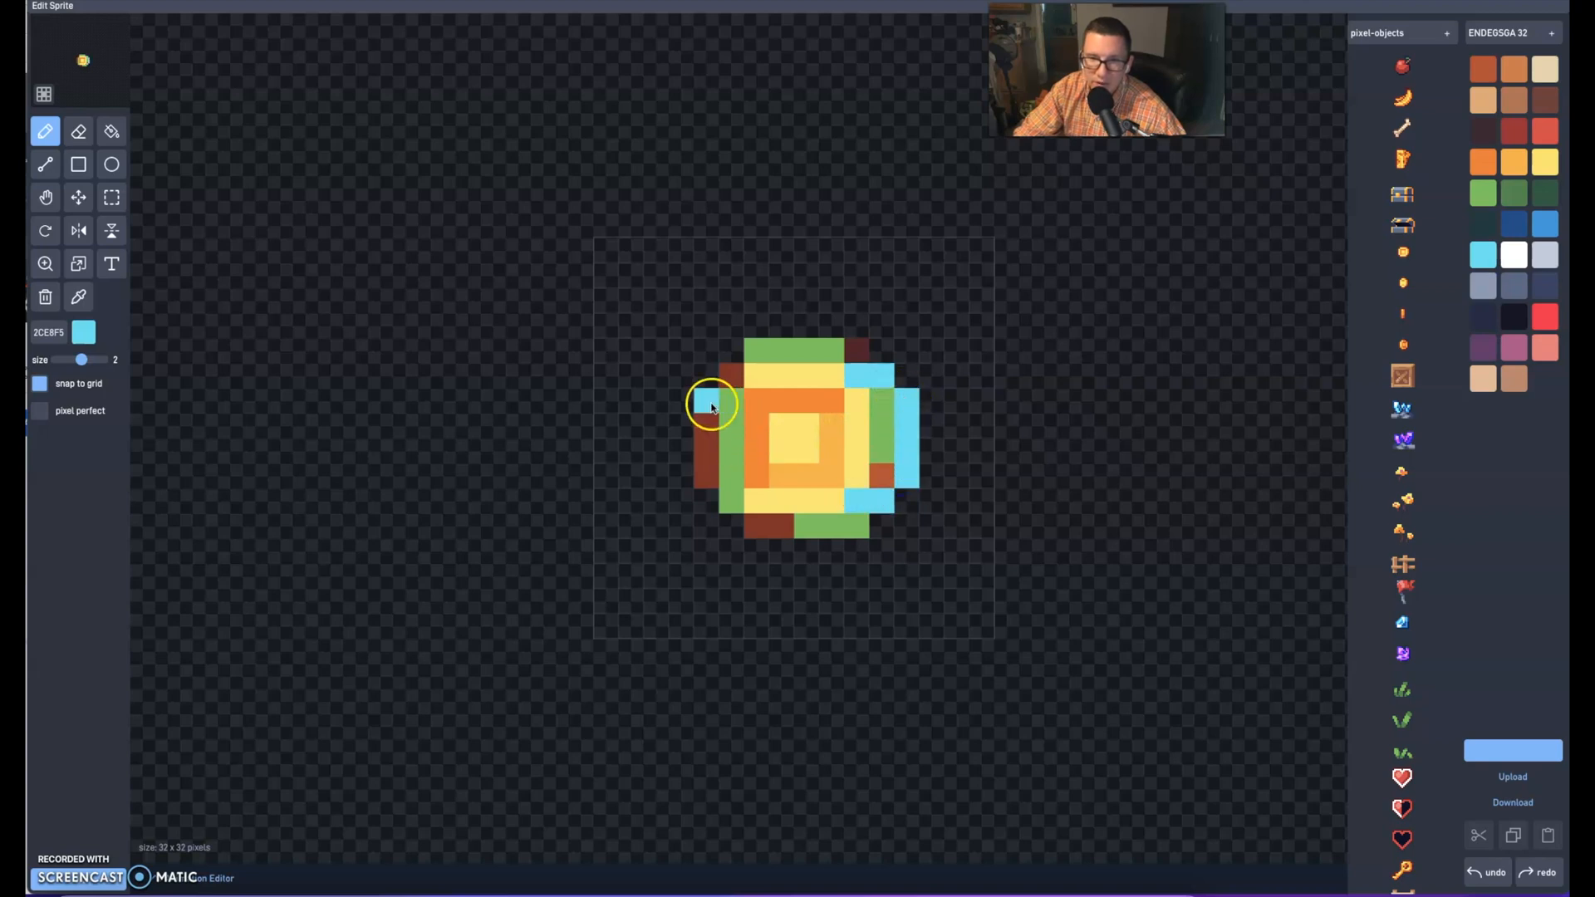
left_click_drag(711, 408, 681, 475)
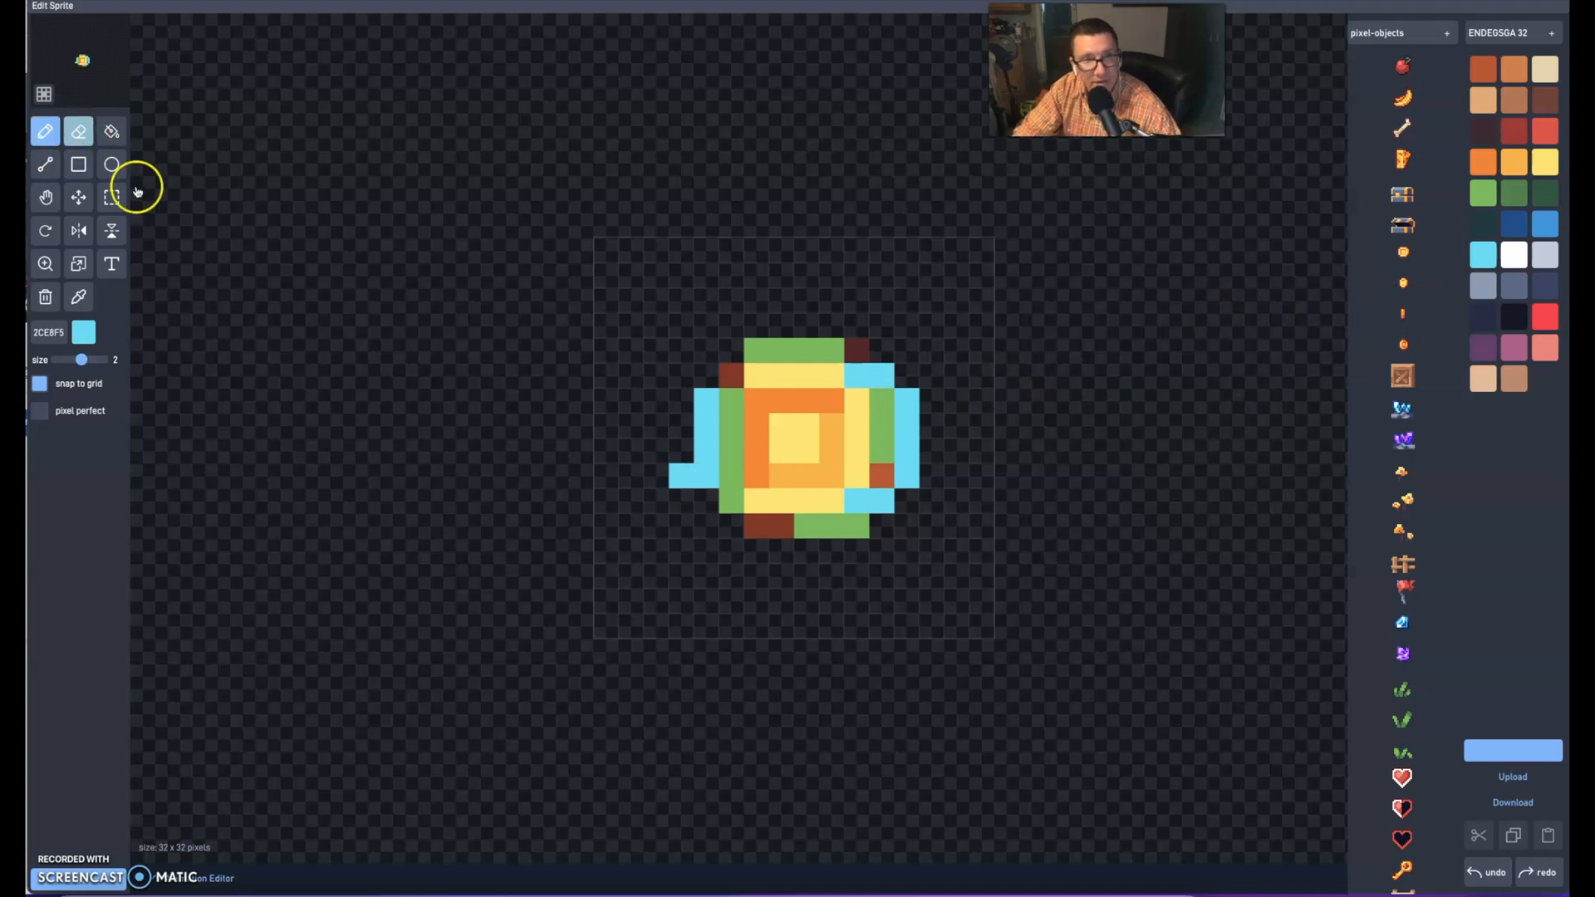
scroll(1407, 765, "down", 5)
left_click(1489, 872)
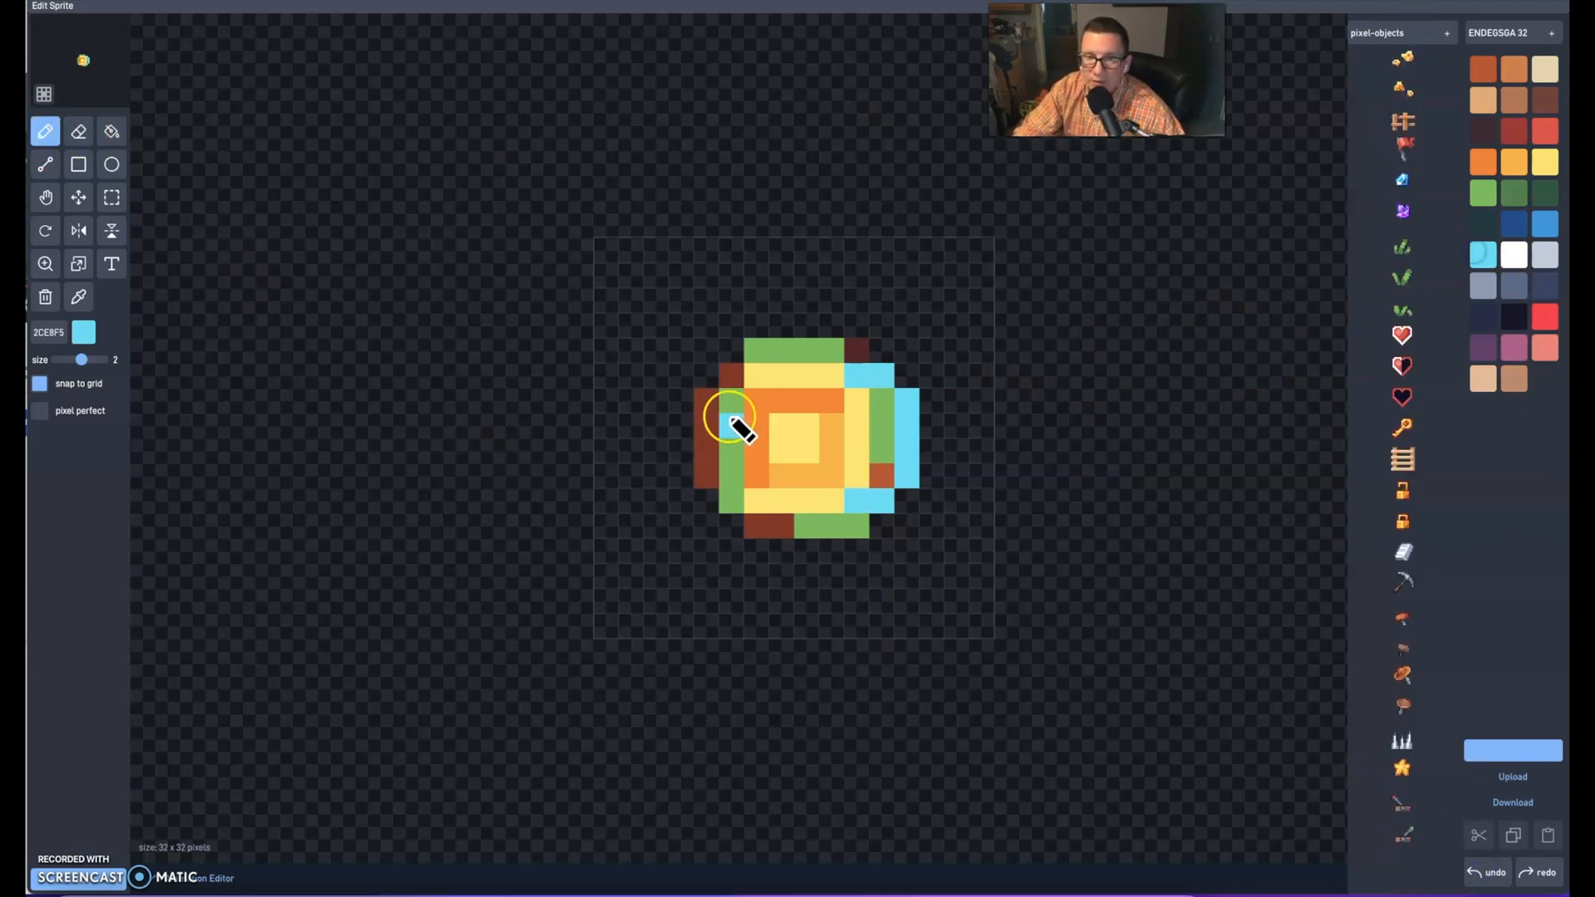
left_click_drag(706, 402, 699, 461)
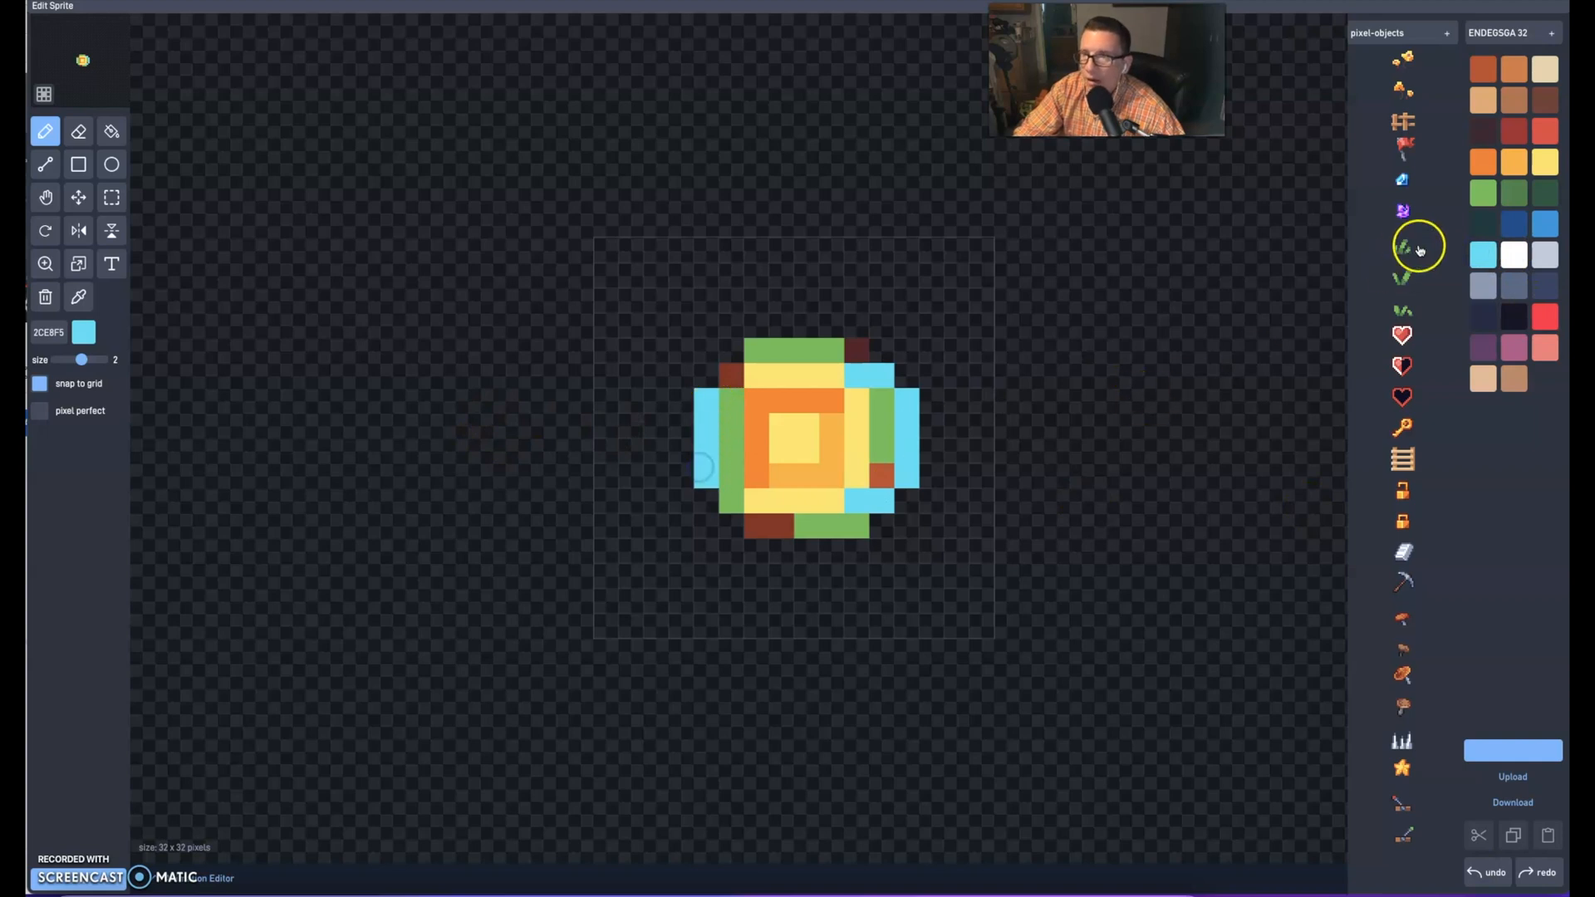
left_click(1483, 162)
left_click_drag(833, 413, 814, 461)
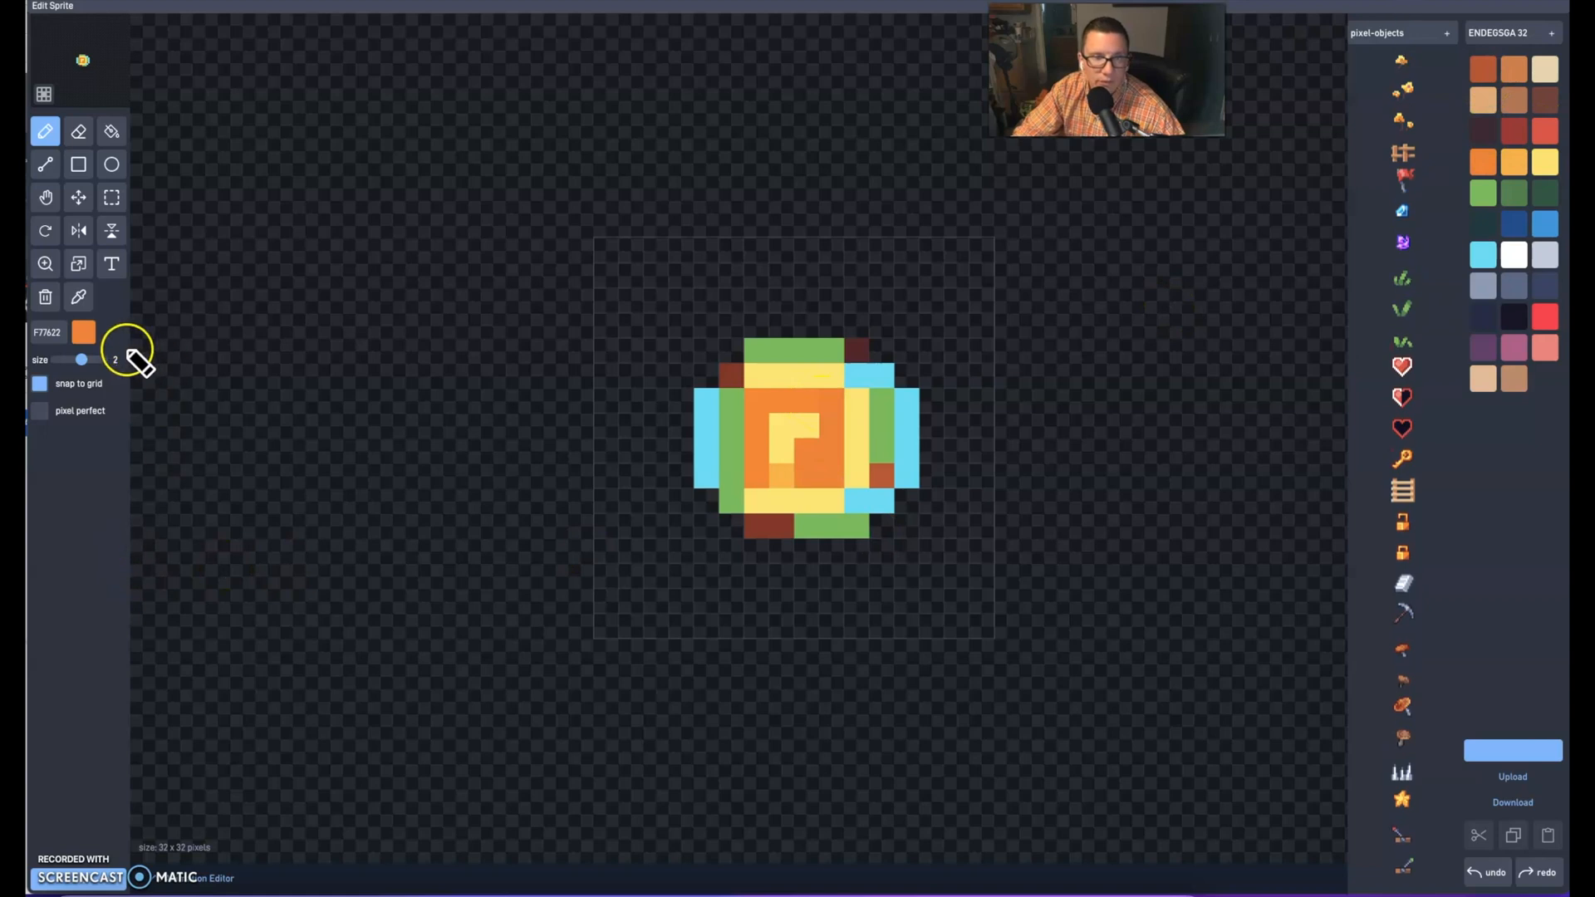
Mix a custom teal (4EC3BF) and paint it over the coin's centre and lower inner edge
left_click(83, 333)
left_click(147, 339)
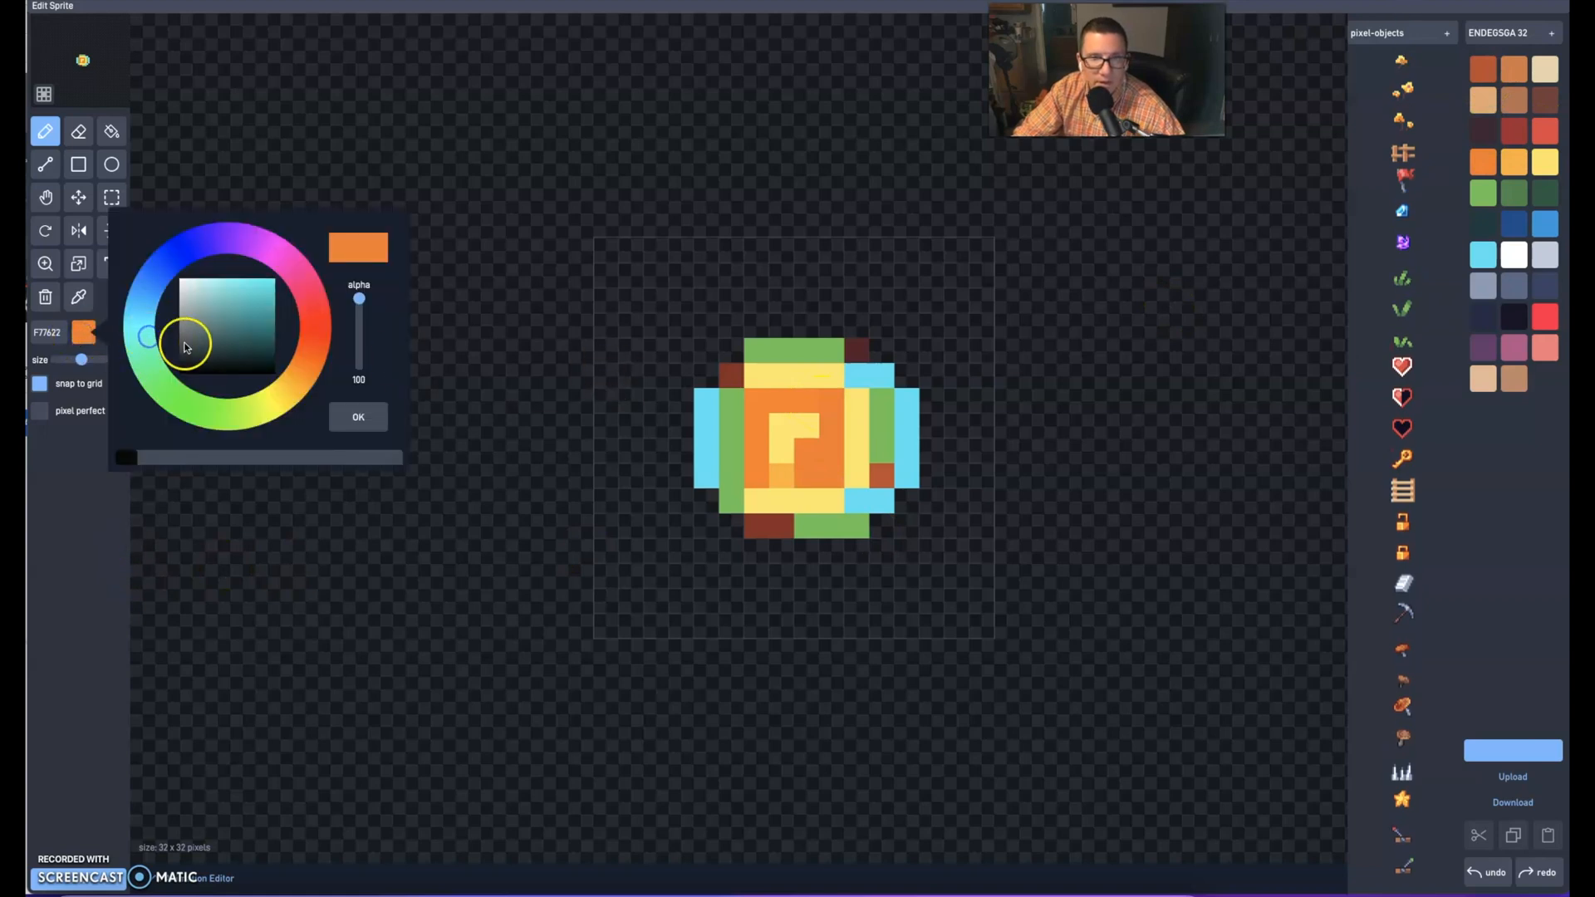
left_click(235, 293)
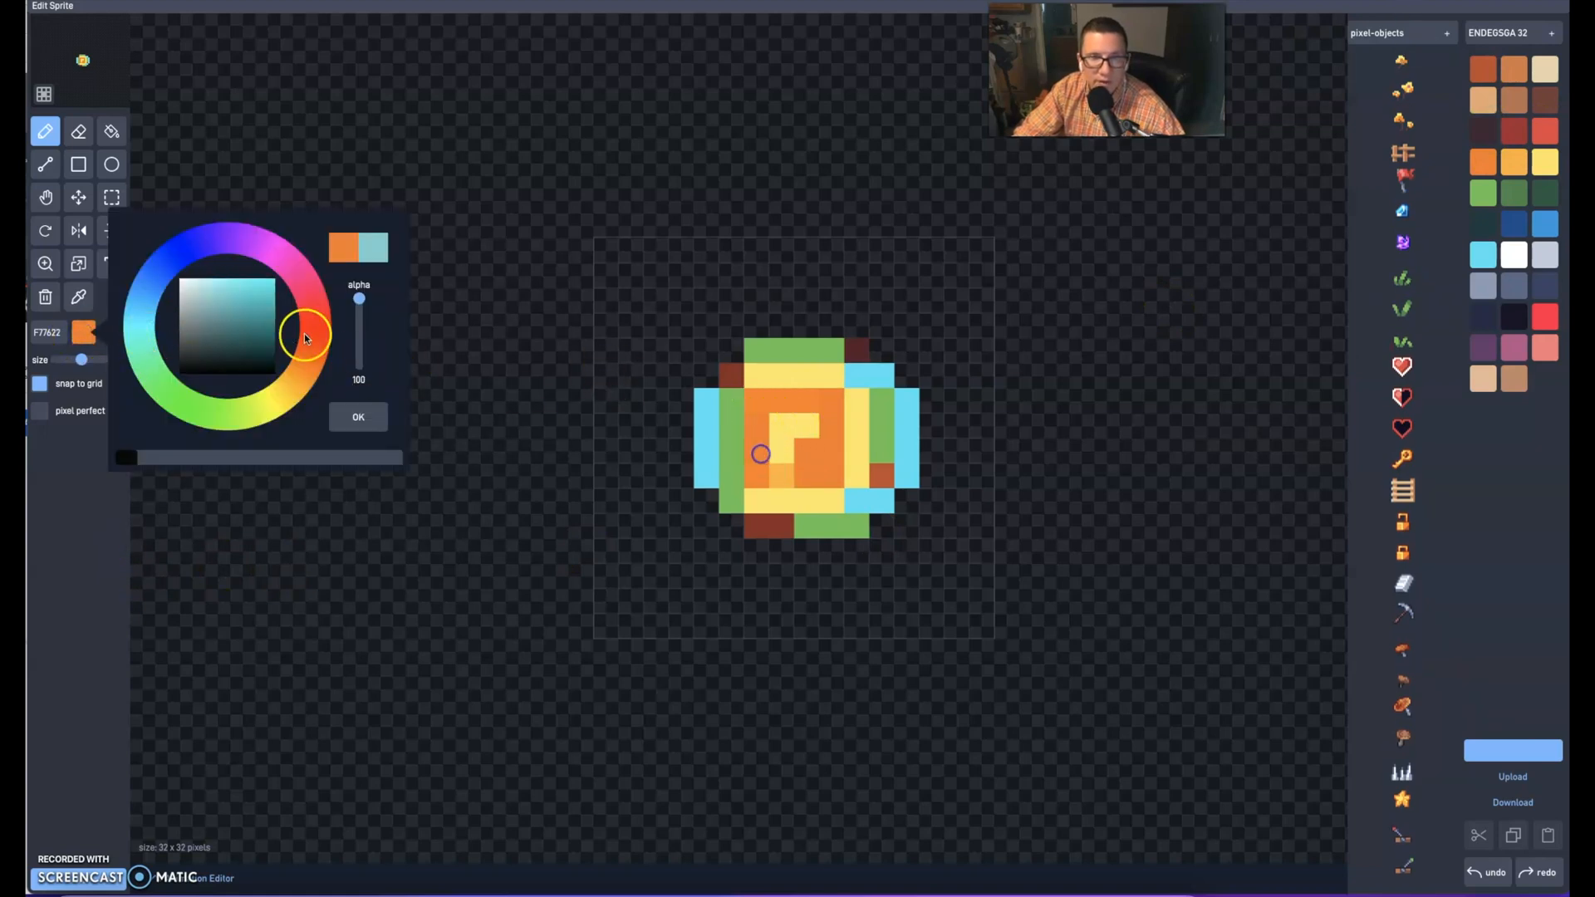
left_click(235, 303)
left_click(358, 417)
left_click(761, 403)
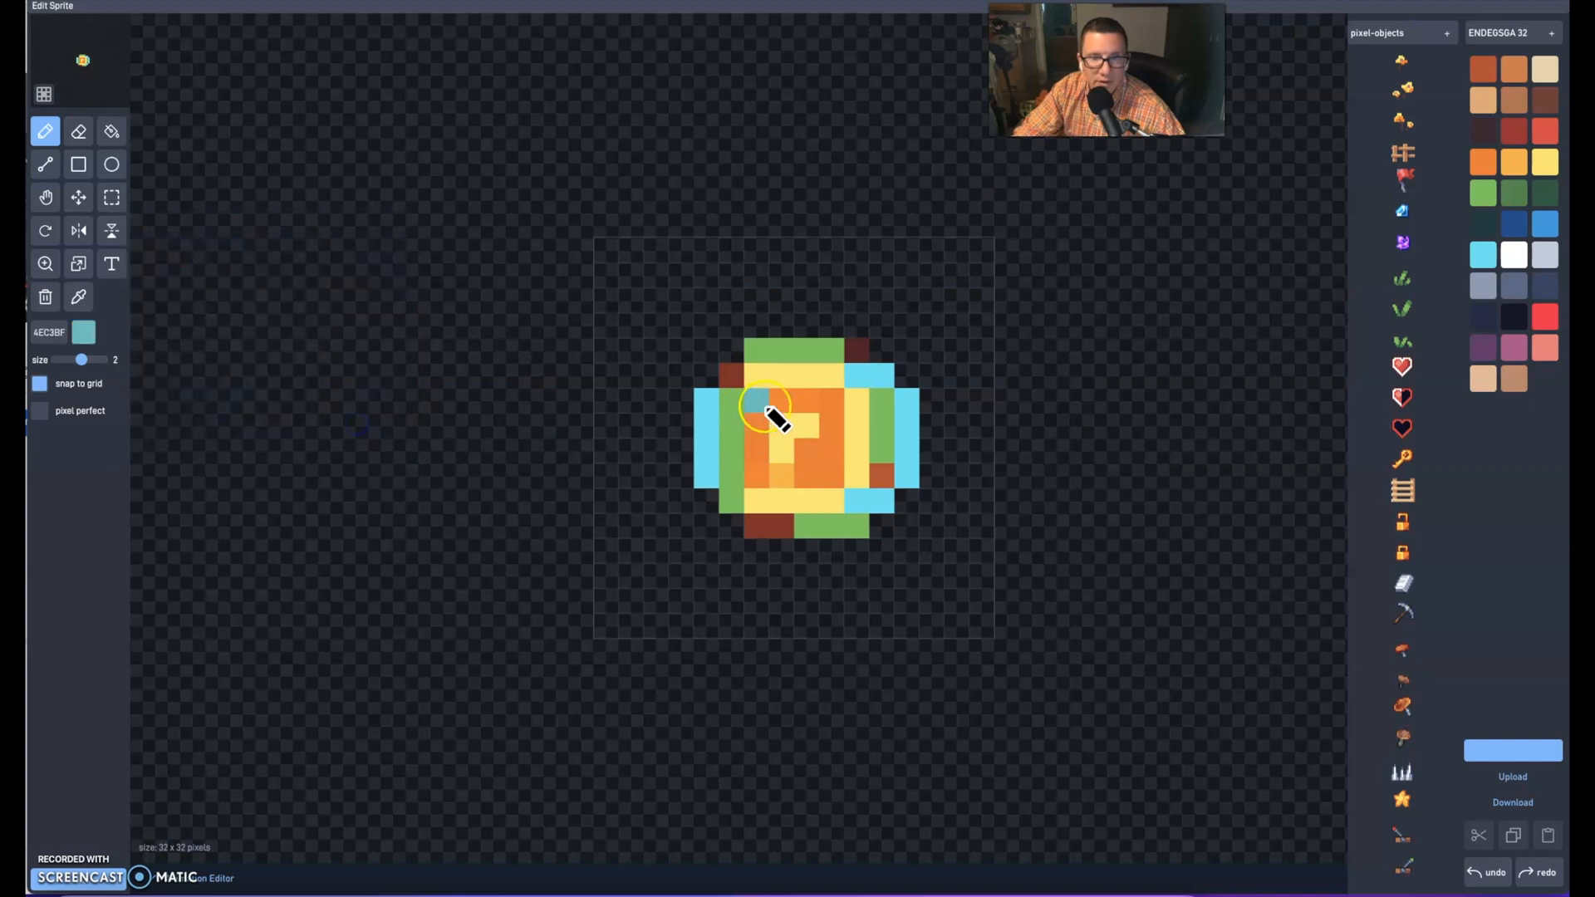
mouse_move(766, 408)
left_mouse_down()
mouse_move(830, 431)
mouse_move(776, 427)
mouse_move(822, 448)
mouse_move(761, 475)
mouse_move(840, 452)
mouse_move(848, 474)
mouse_move(864, 403)
left_mouse_up()
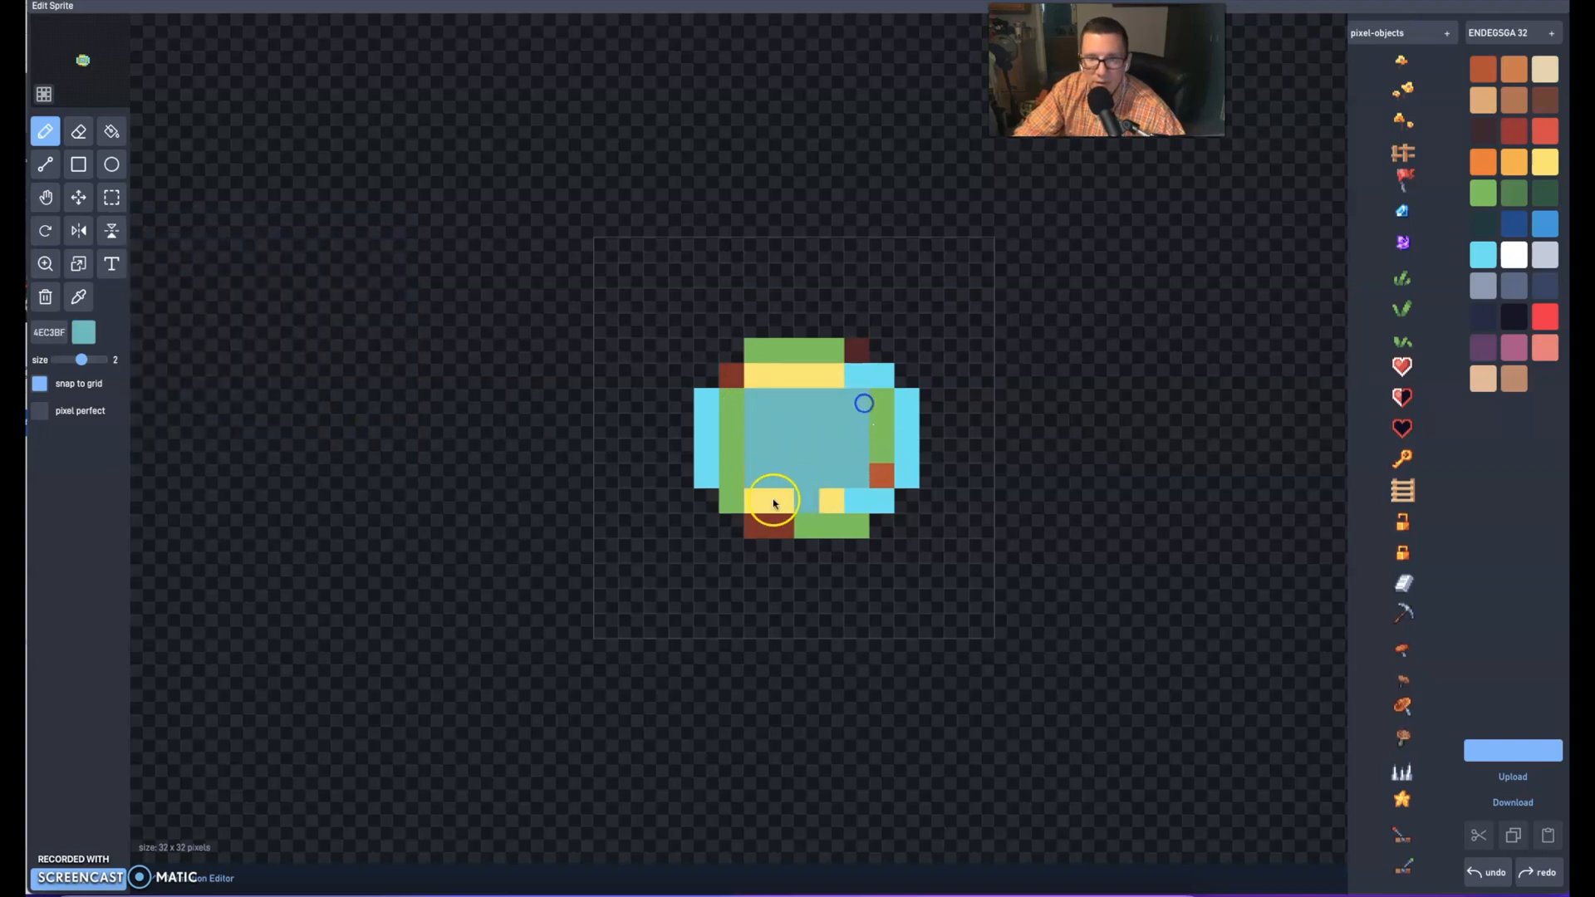
mouse_move(774, 503)
left_mouse_down()
mouse_move(855, 498)
mouse_move(864, 514)
left_mouse_up()
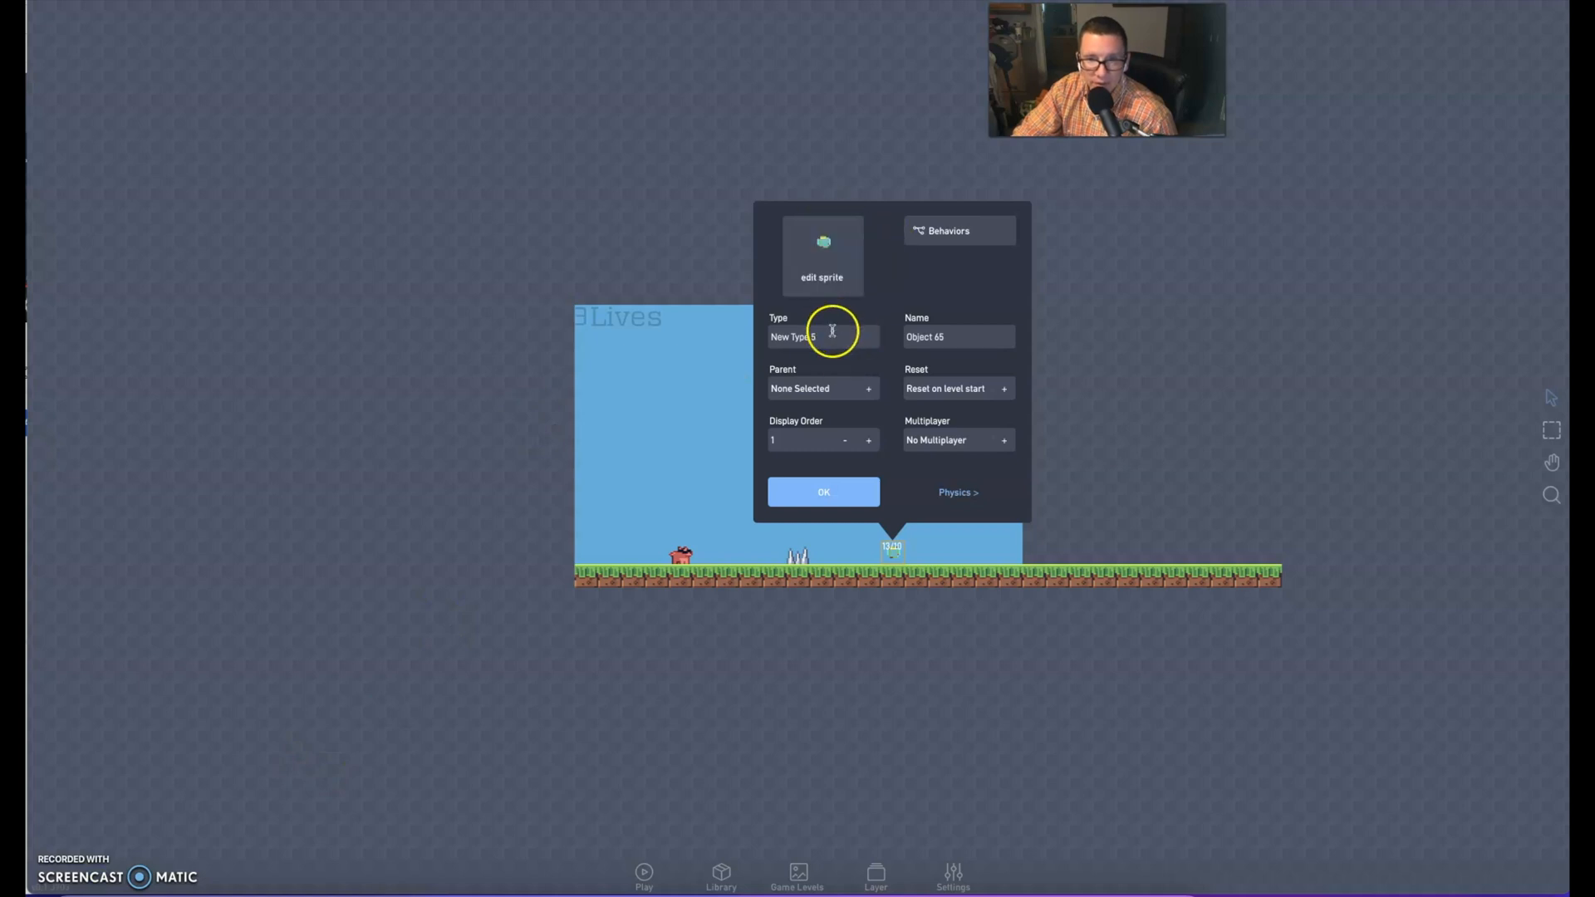
Set the new object's type to coin and make it non-solid with collisions enabled
left_click(777, 338)
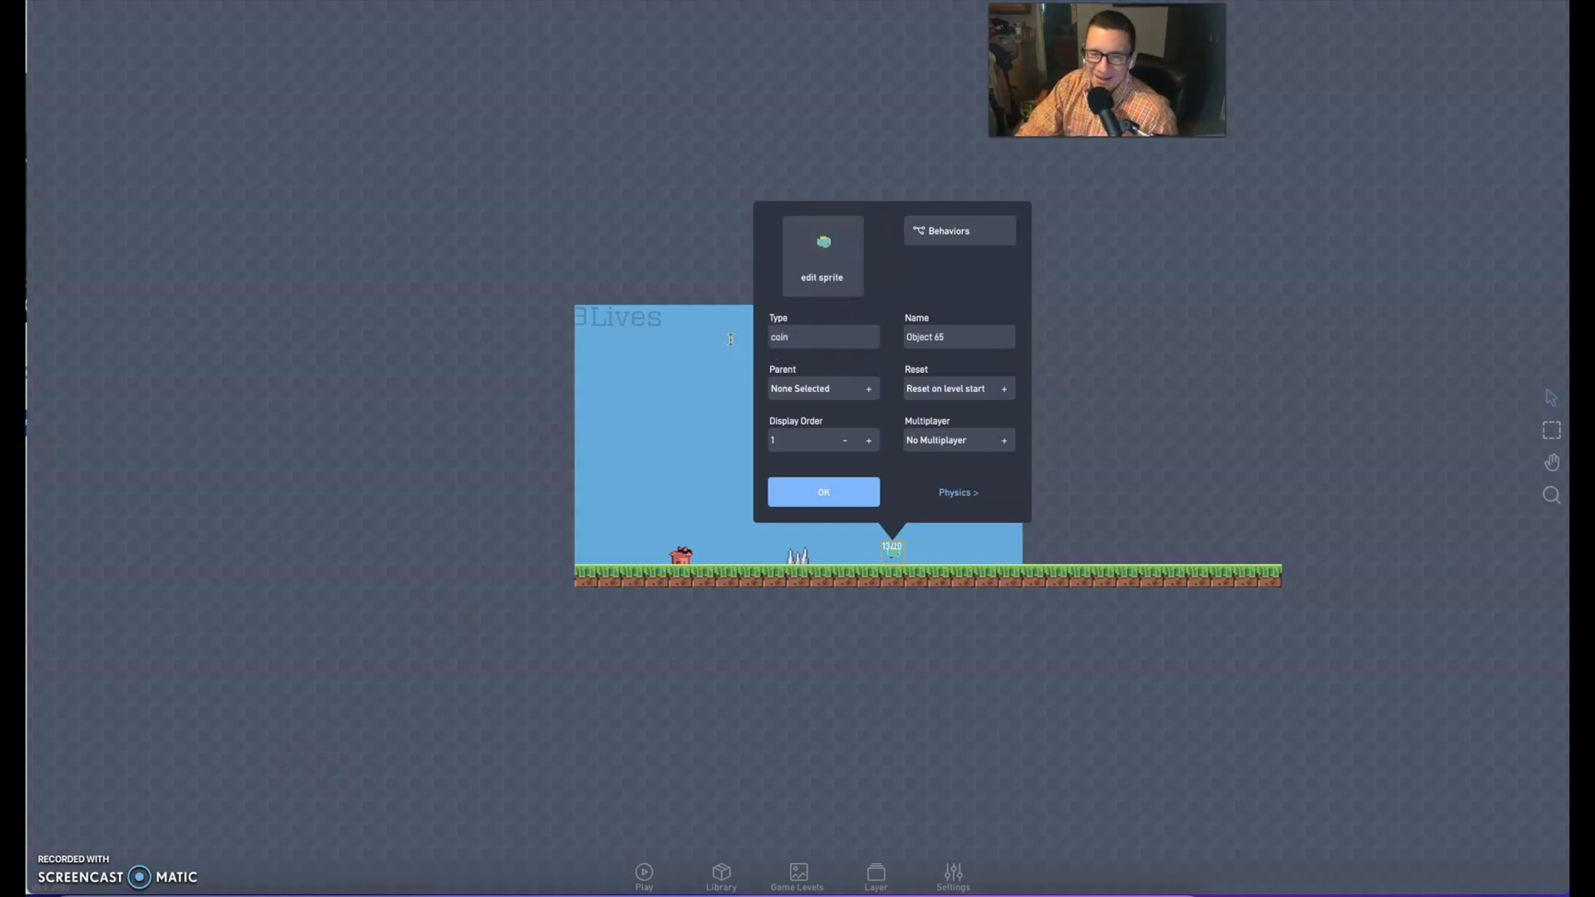
left_click(955, 492)
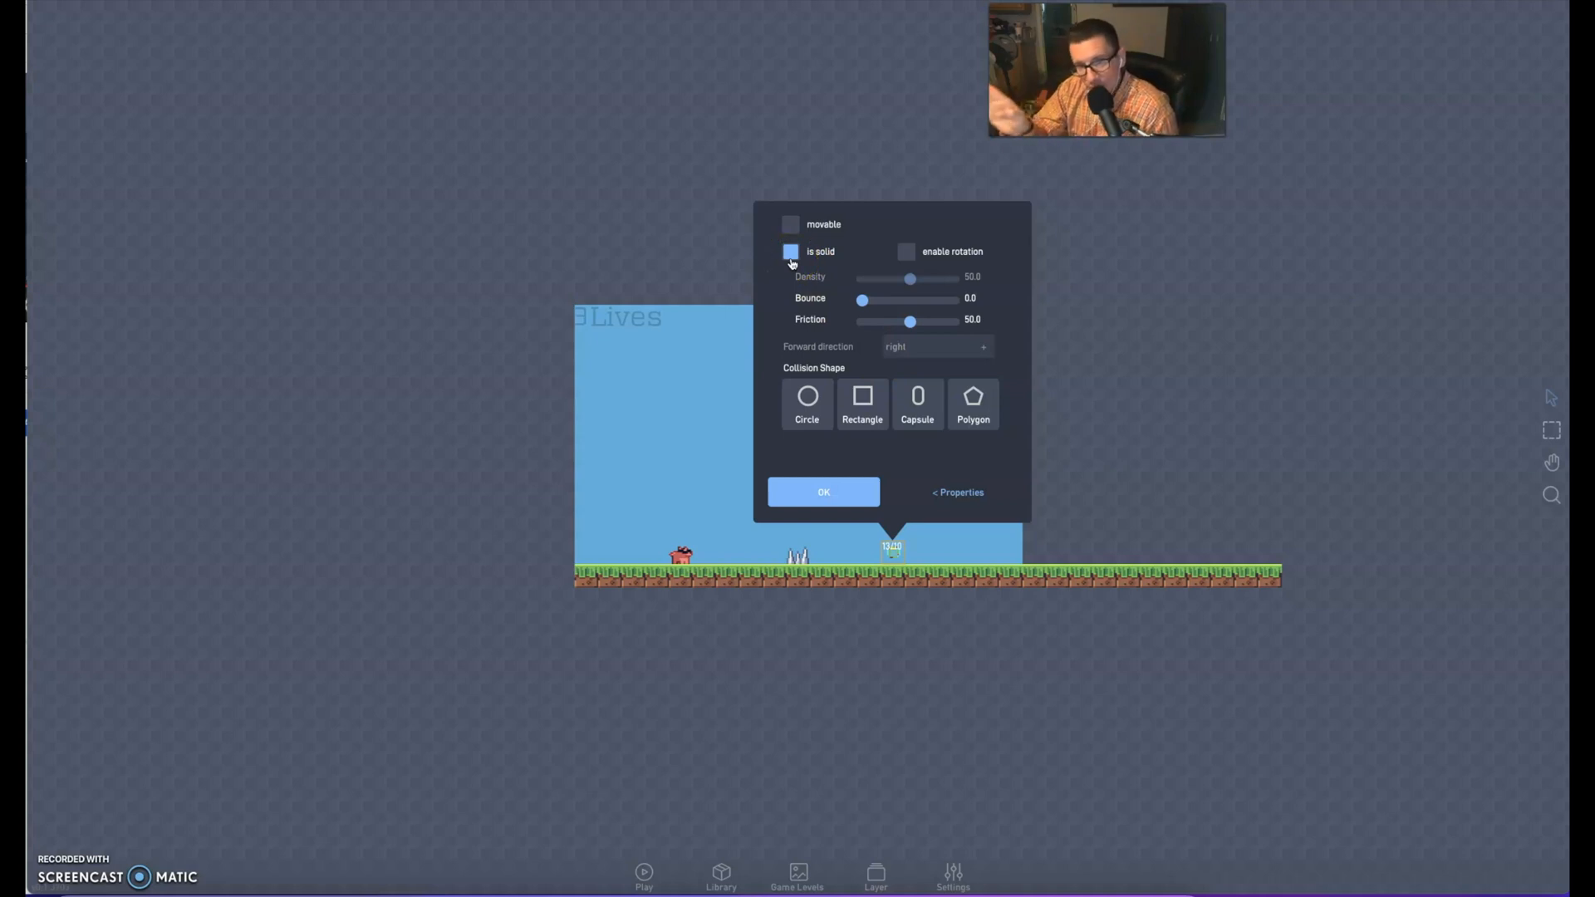
left_click(791, 254)
left_click(905, 254)
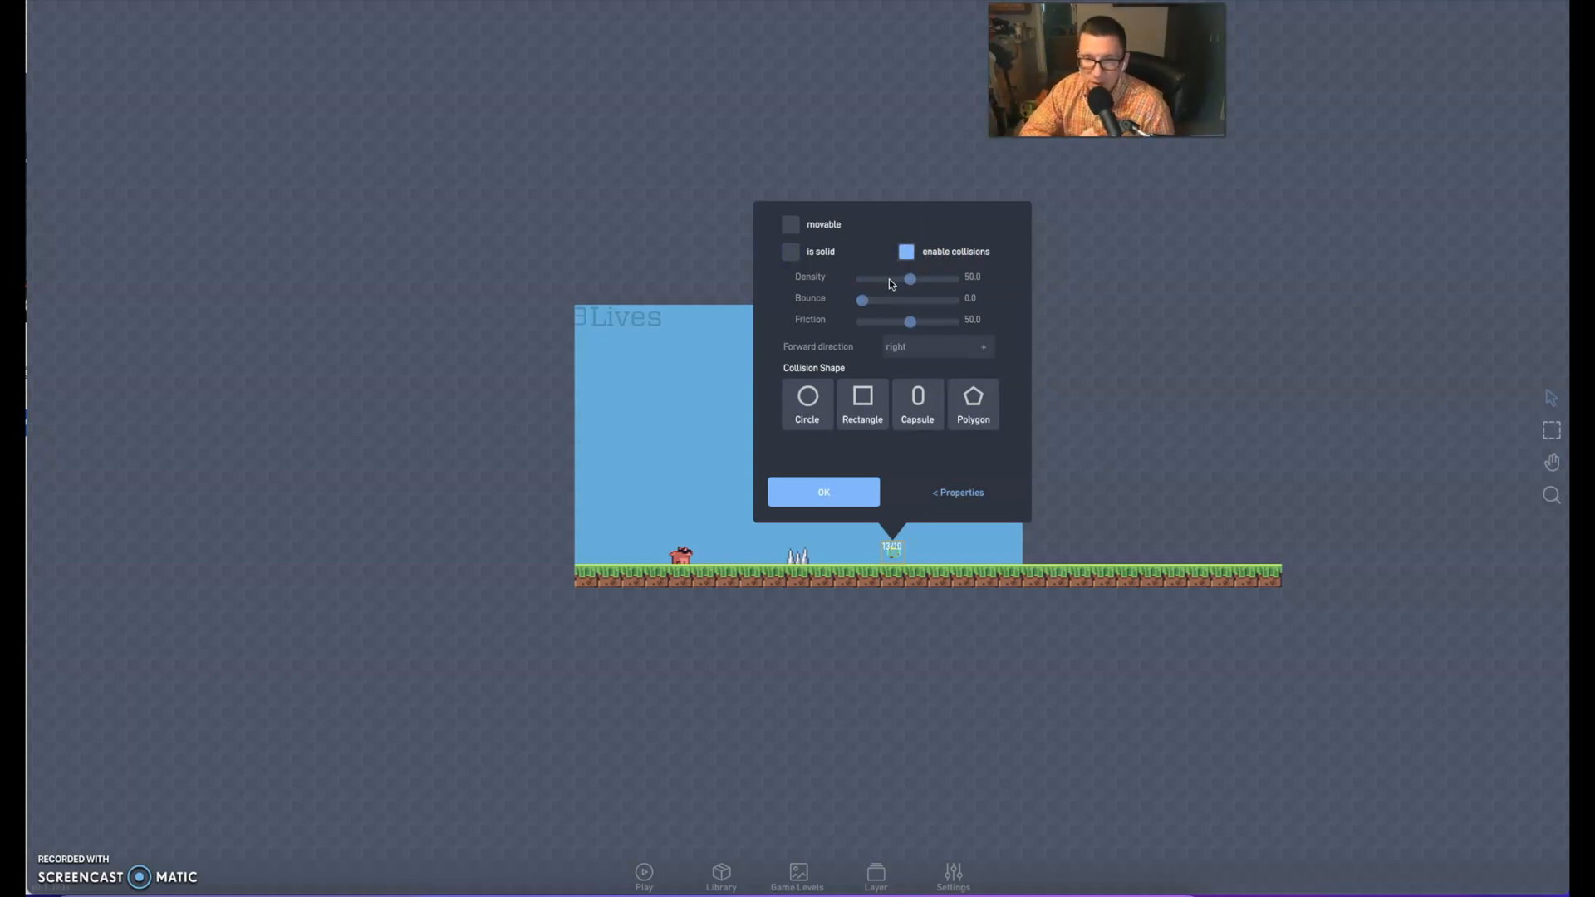
left_click(962, 490)
Add a Collision trigger to the coin's behaviors and set its type to player
left_click(965, 235)
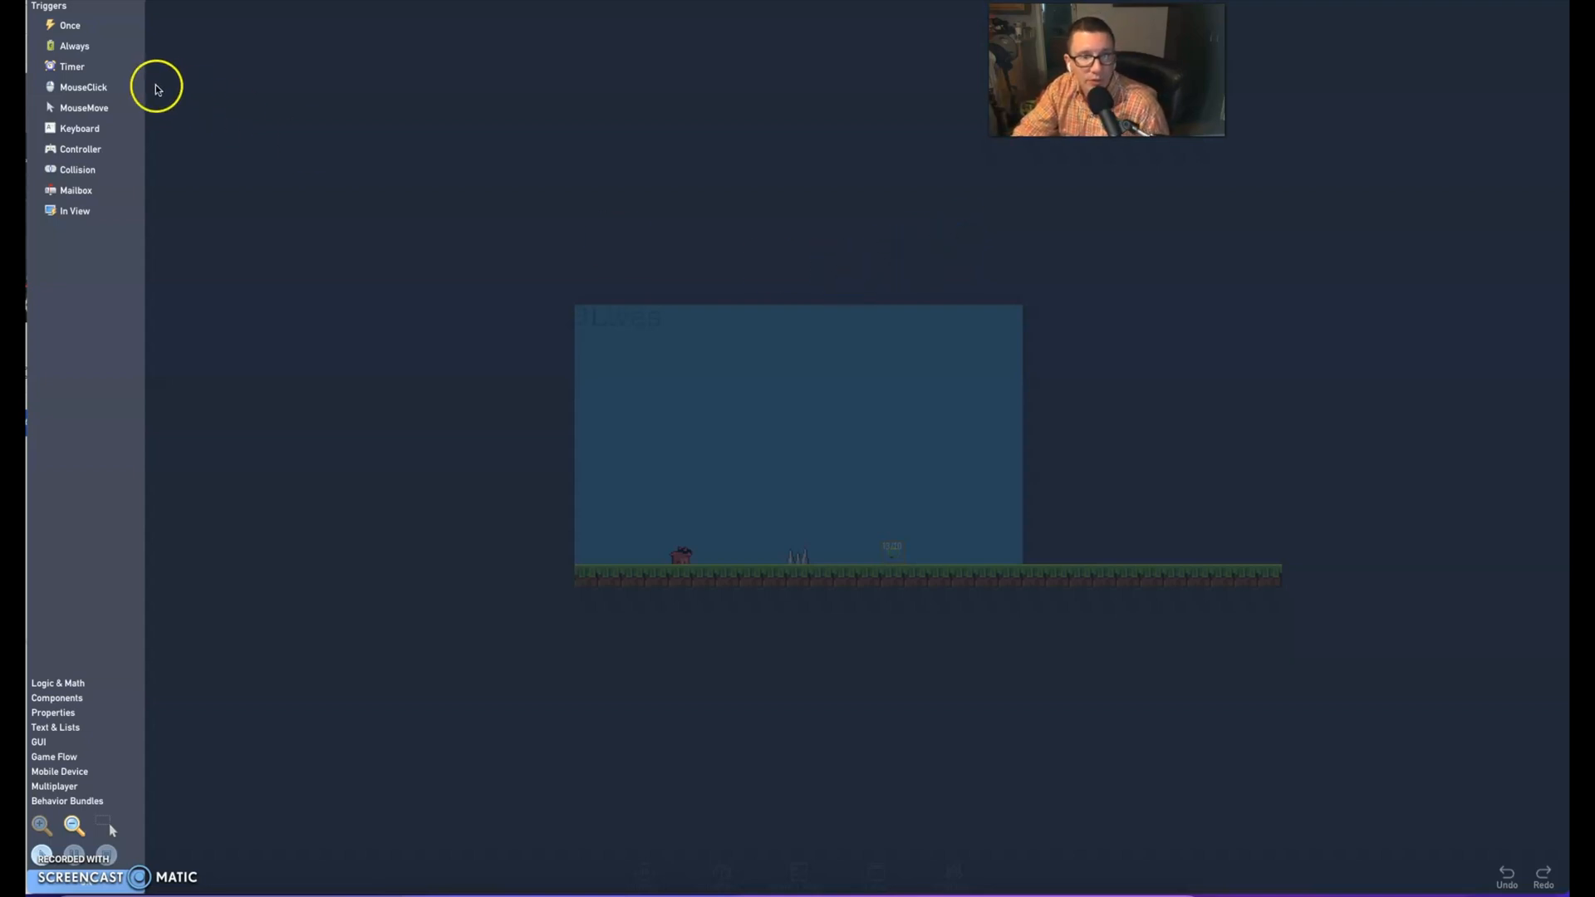
left_click(75, 169)
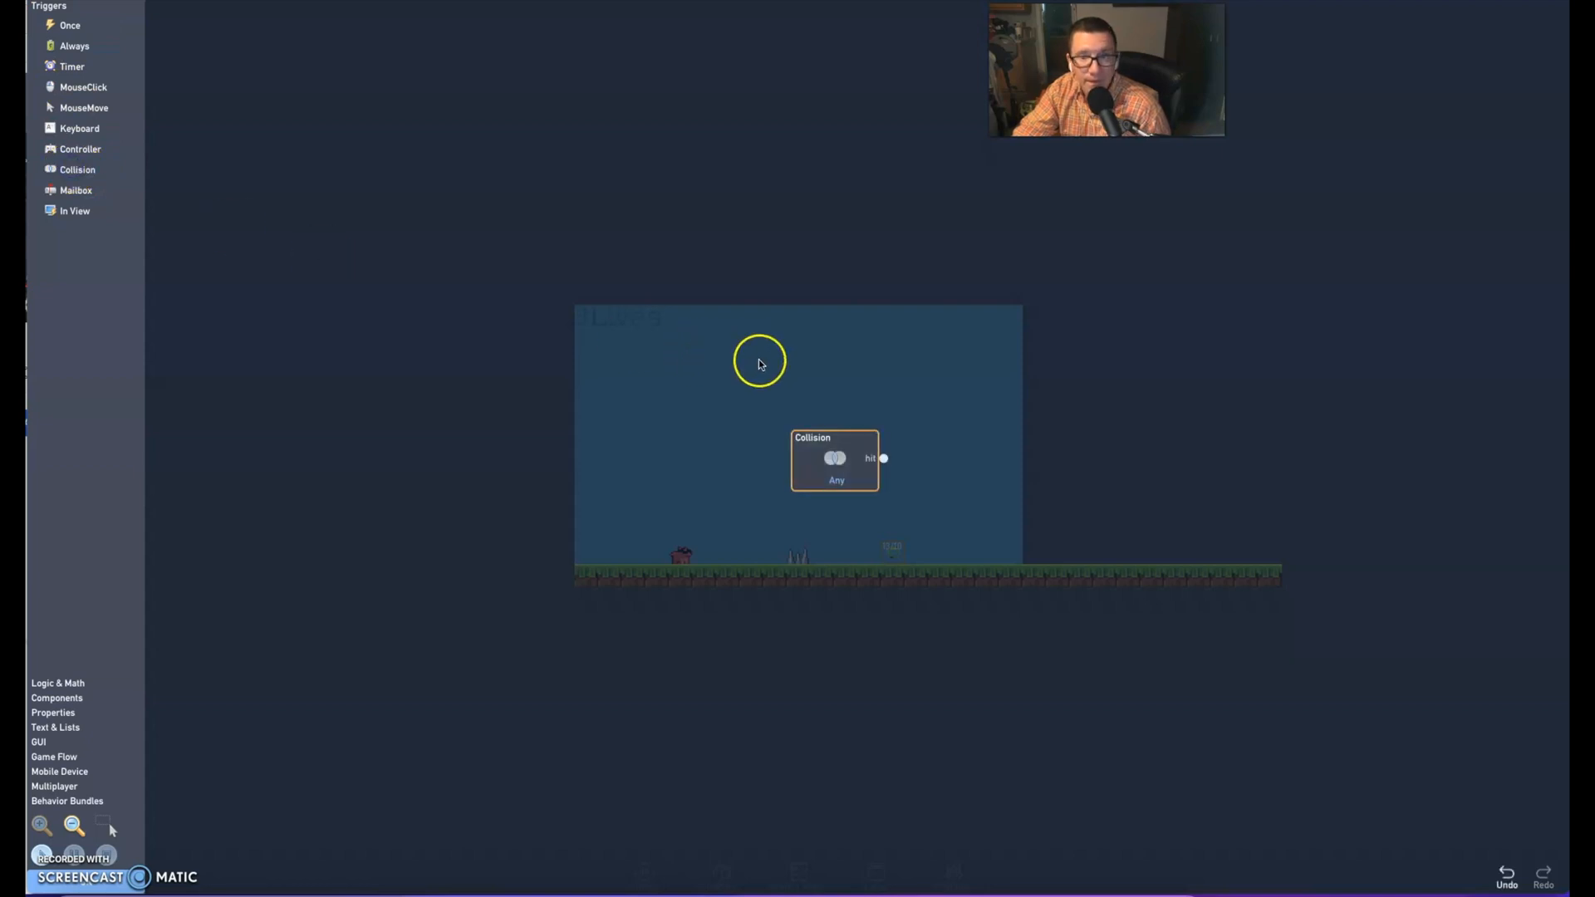
left_click_drag(836, 458, 505, 294)
left_click(505, 293)
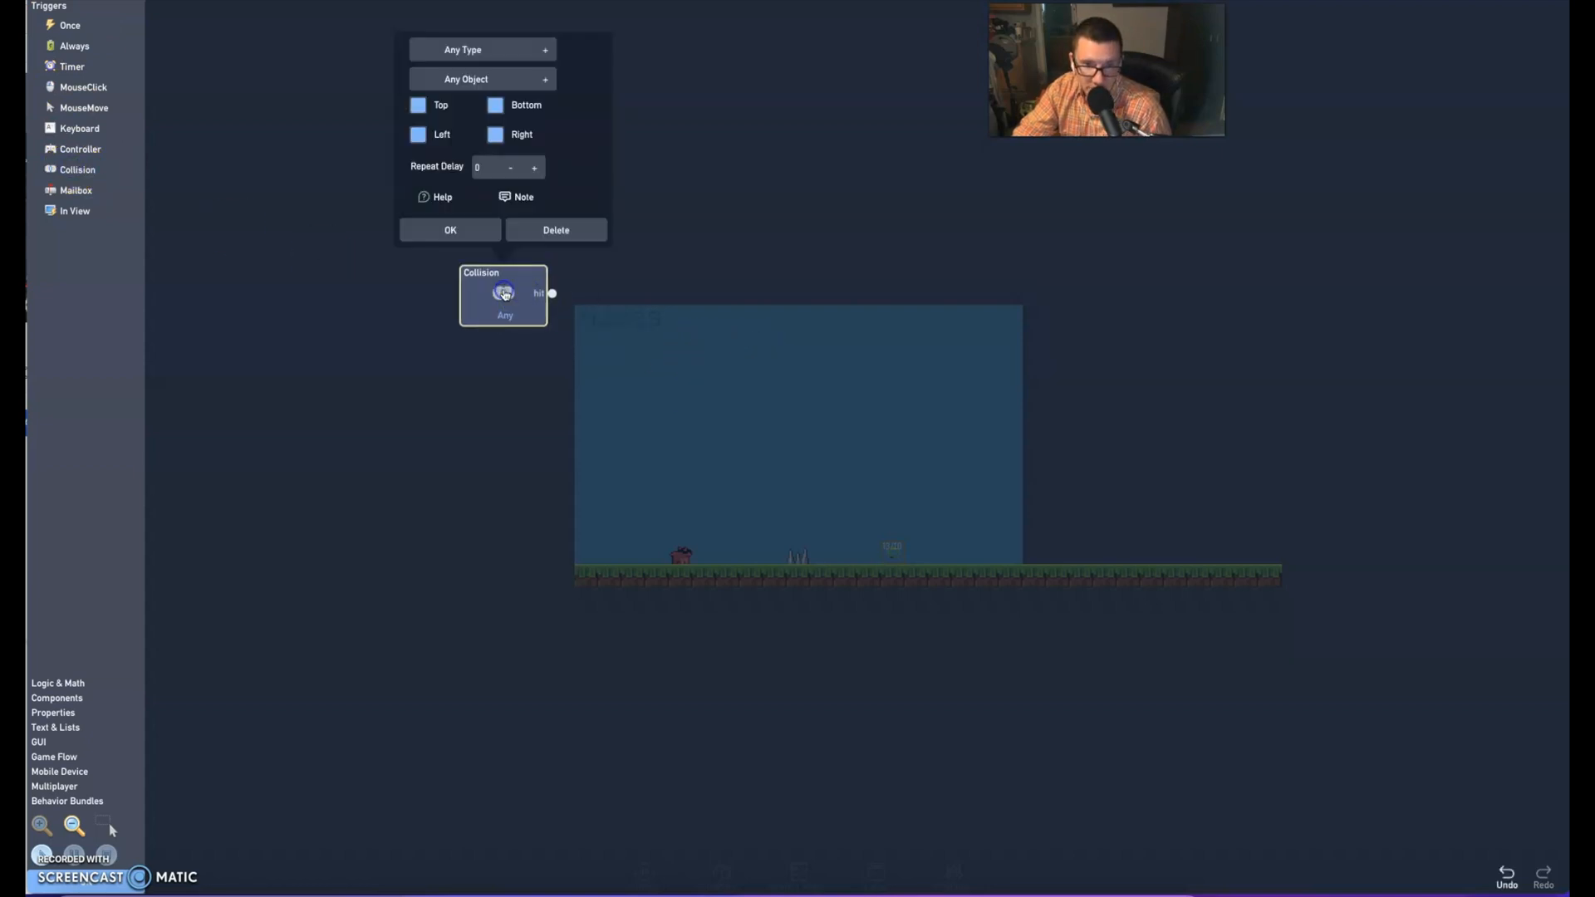
left_click(499, 53)
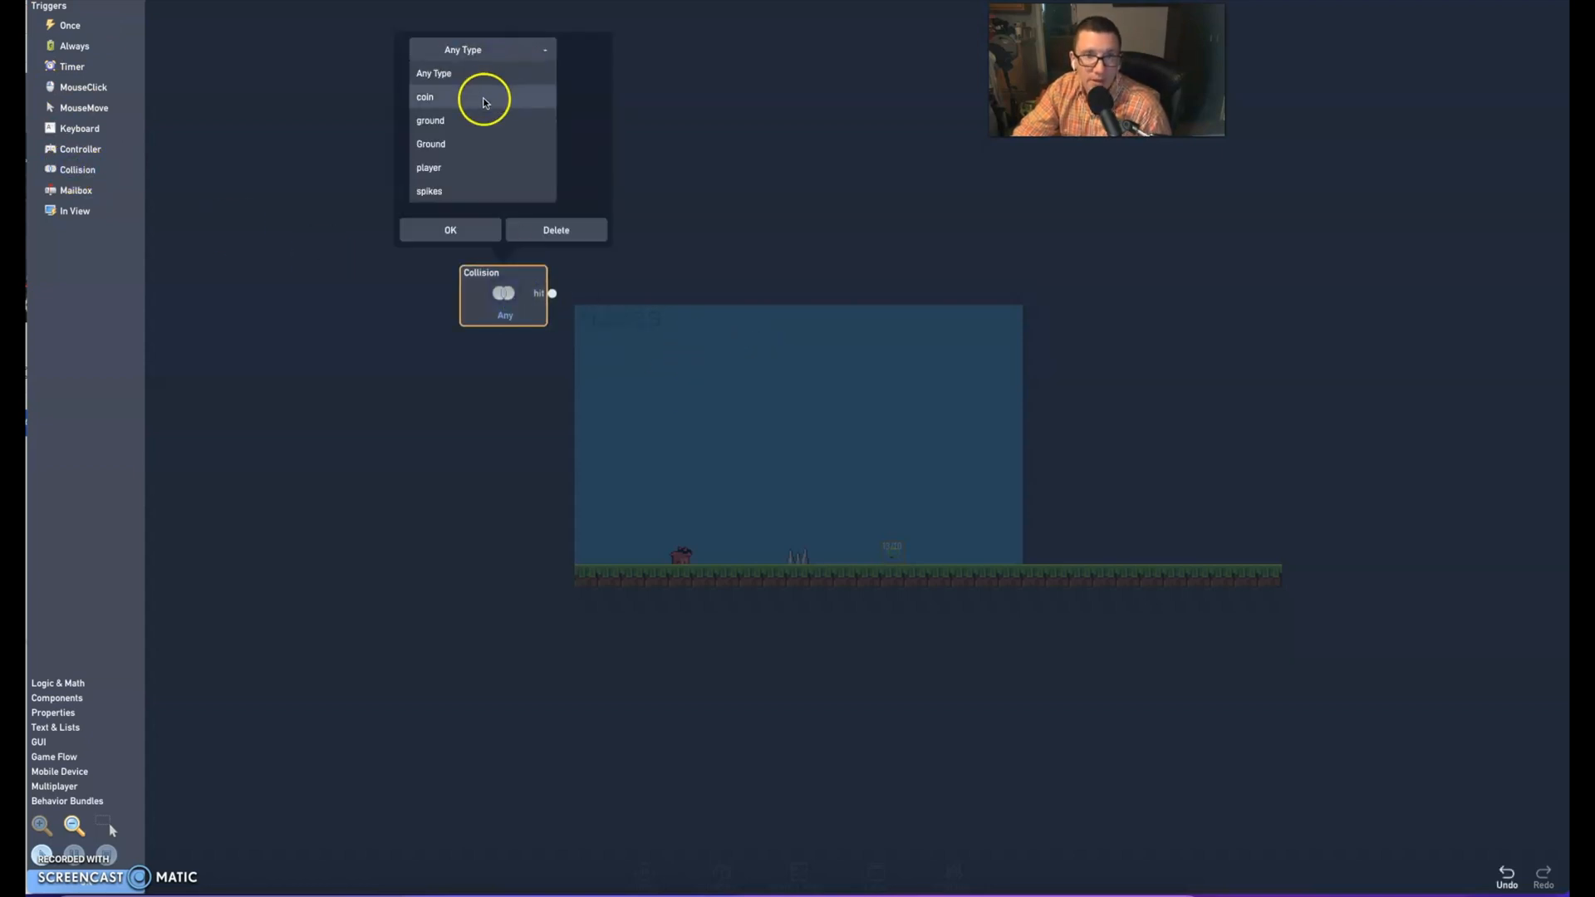
left_click(440, 167)
left_click(450, 230)
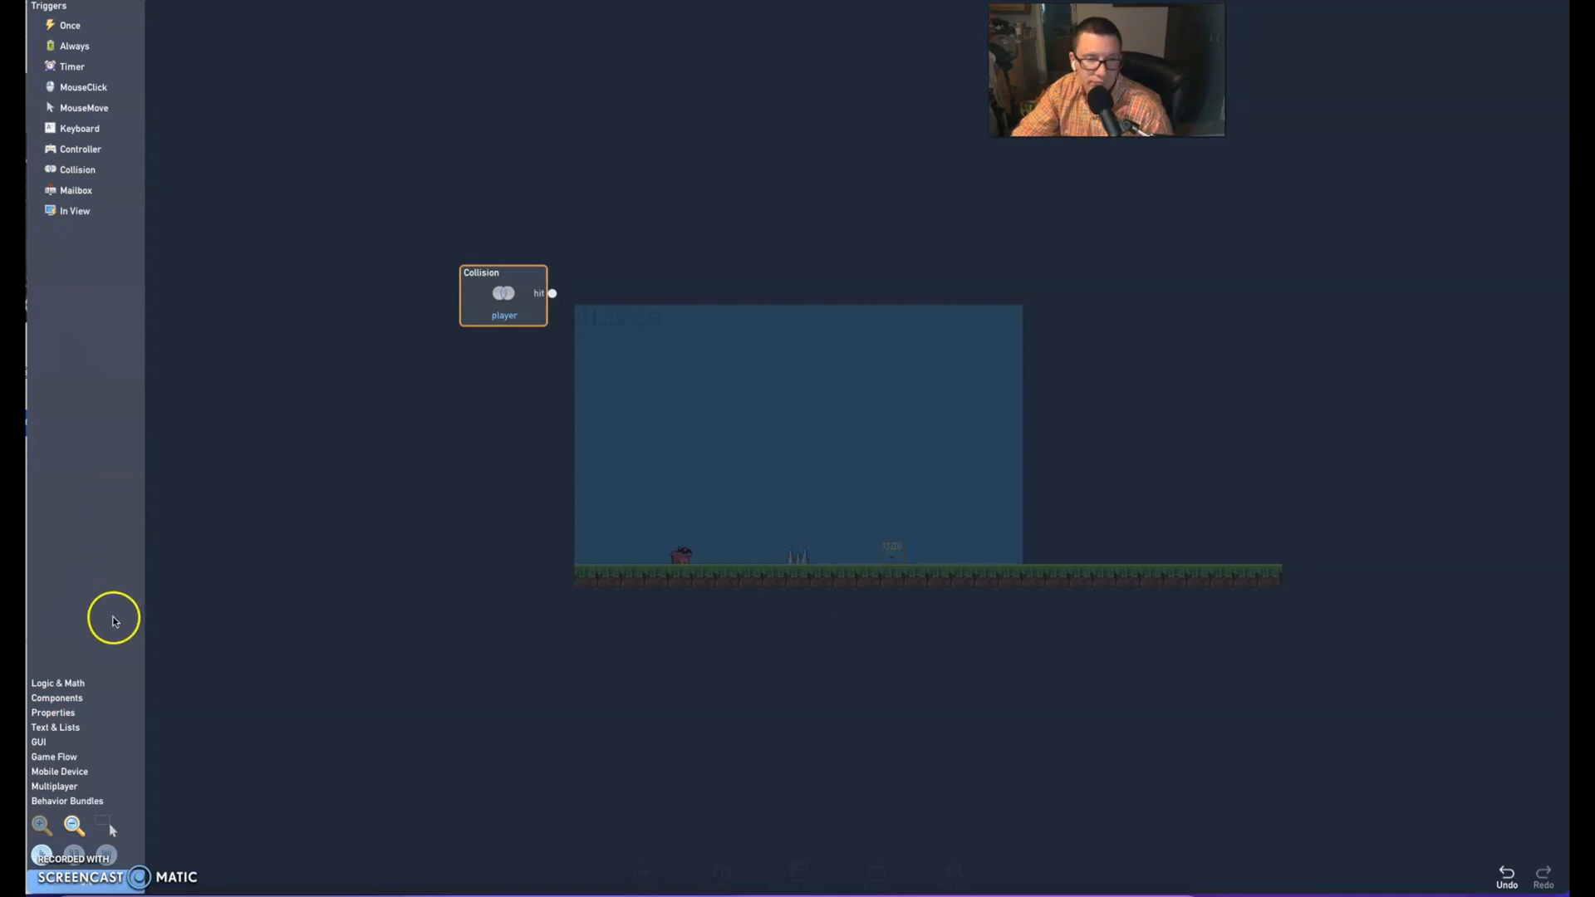
Add a Destroyer component beside the Collision trigger and connect the trigger's hit output to its destroy input
left_click(59, 685)
left_click(60, 697)
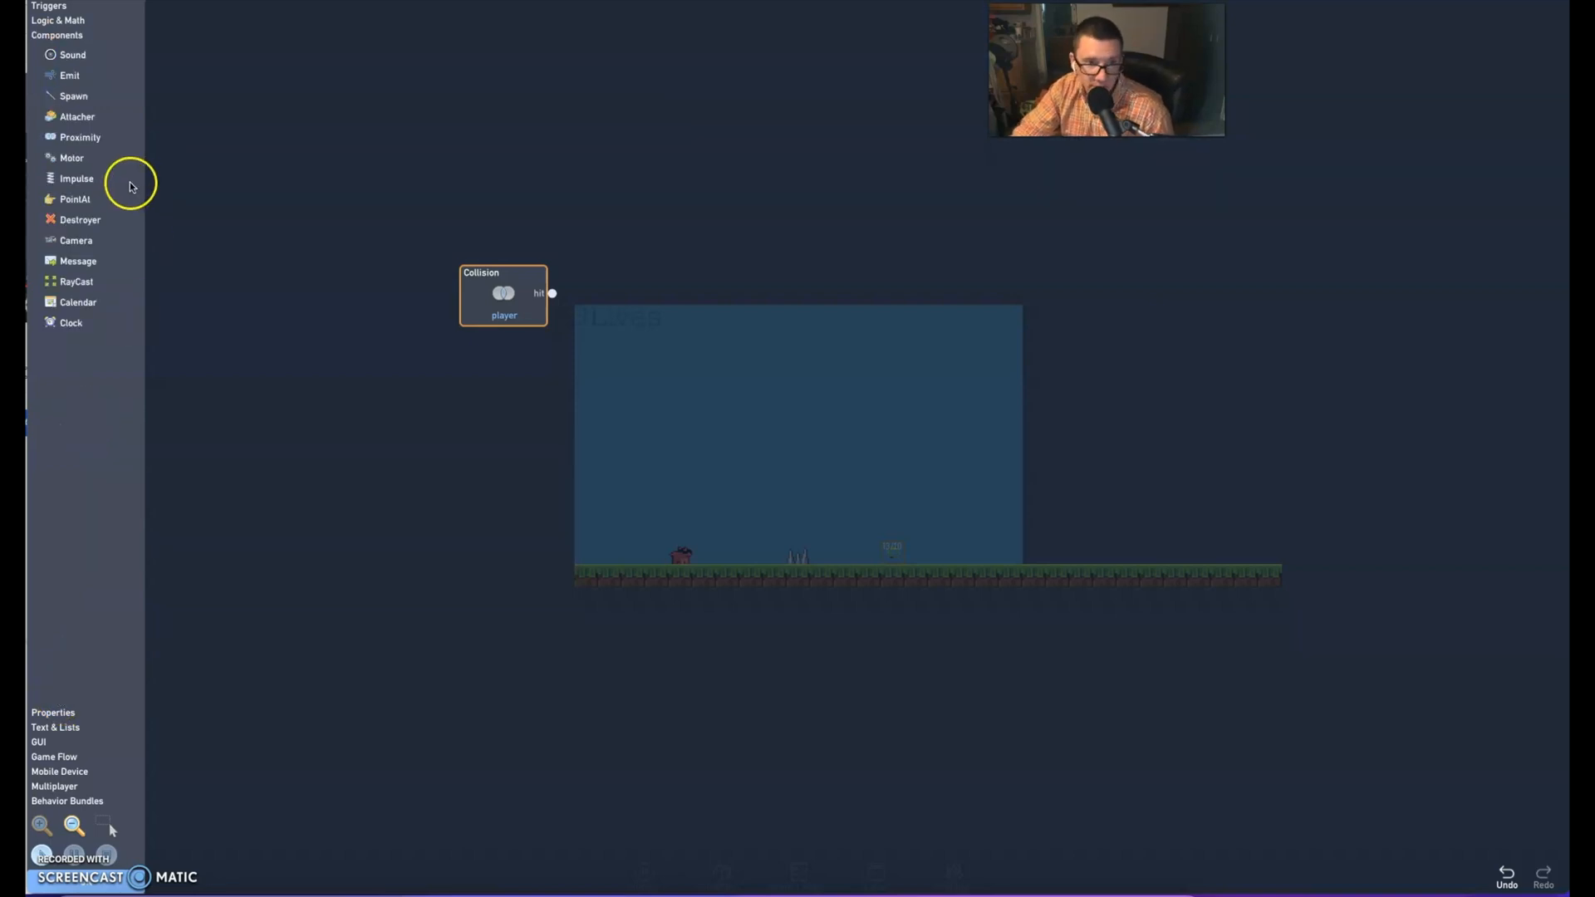
left_click(84, 223)
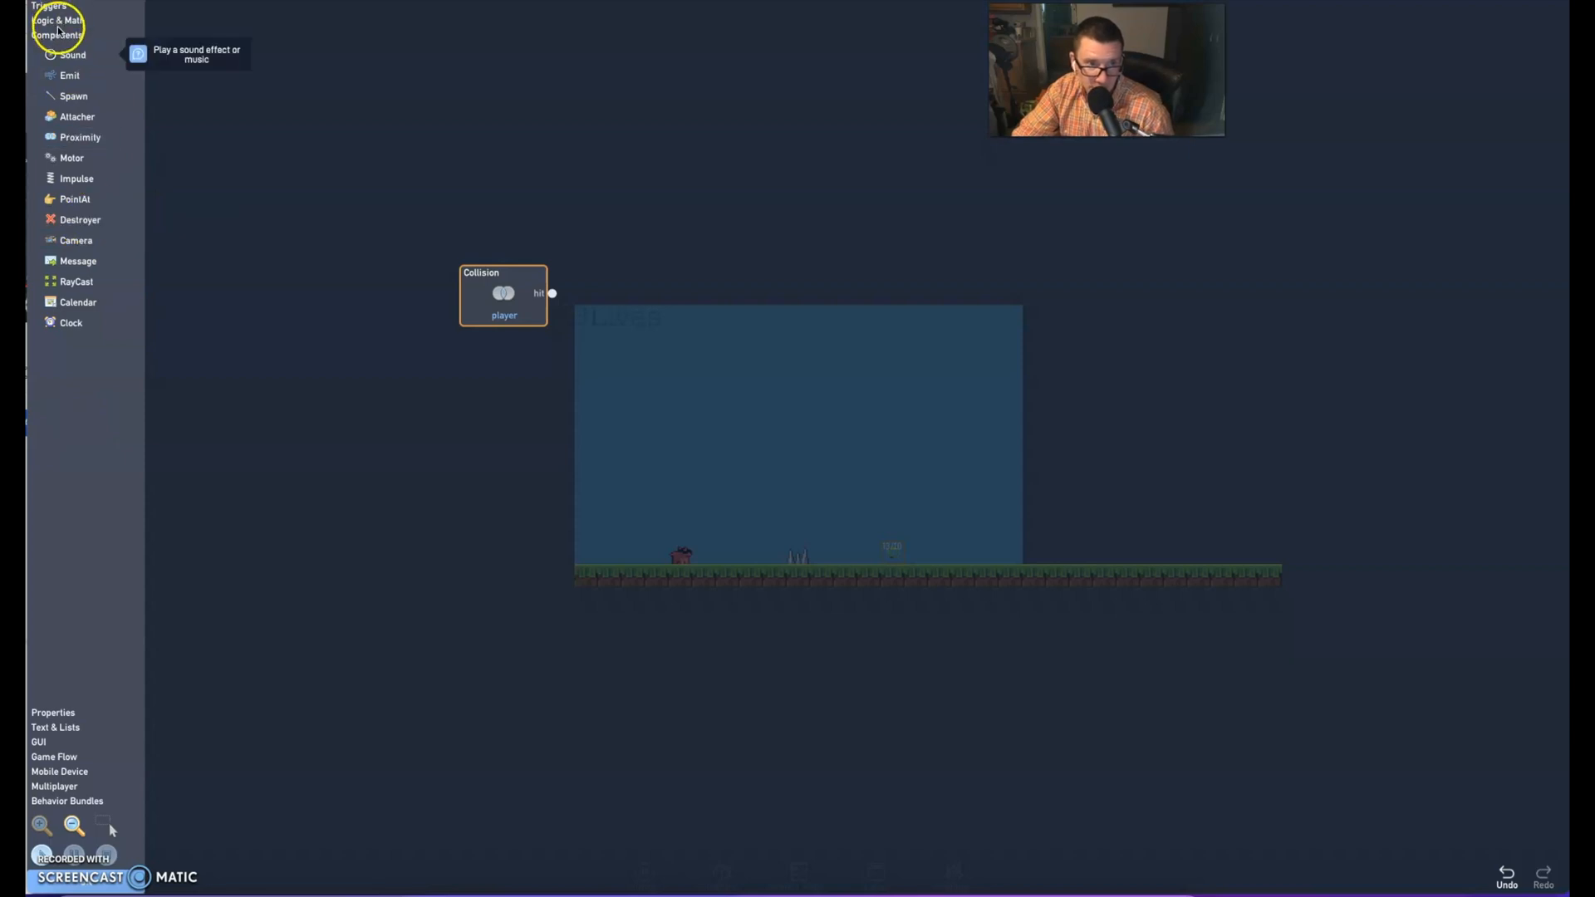
left_click(70, 224)
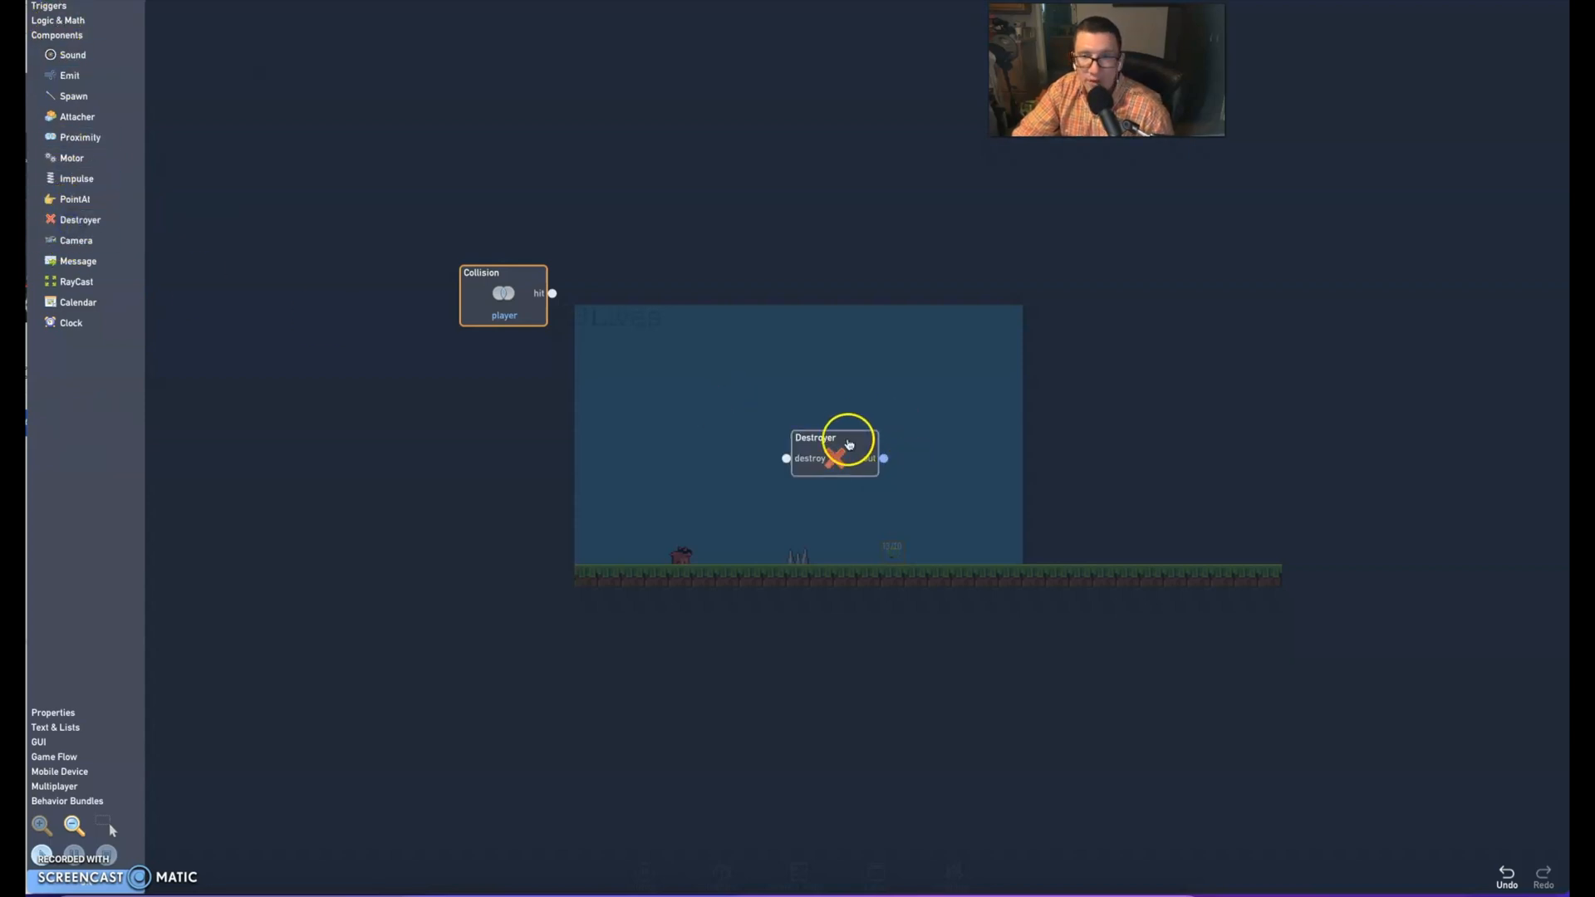
left_click_drag(848, 438, 834, 348)
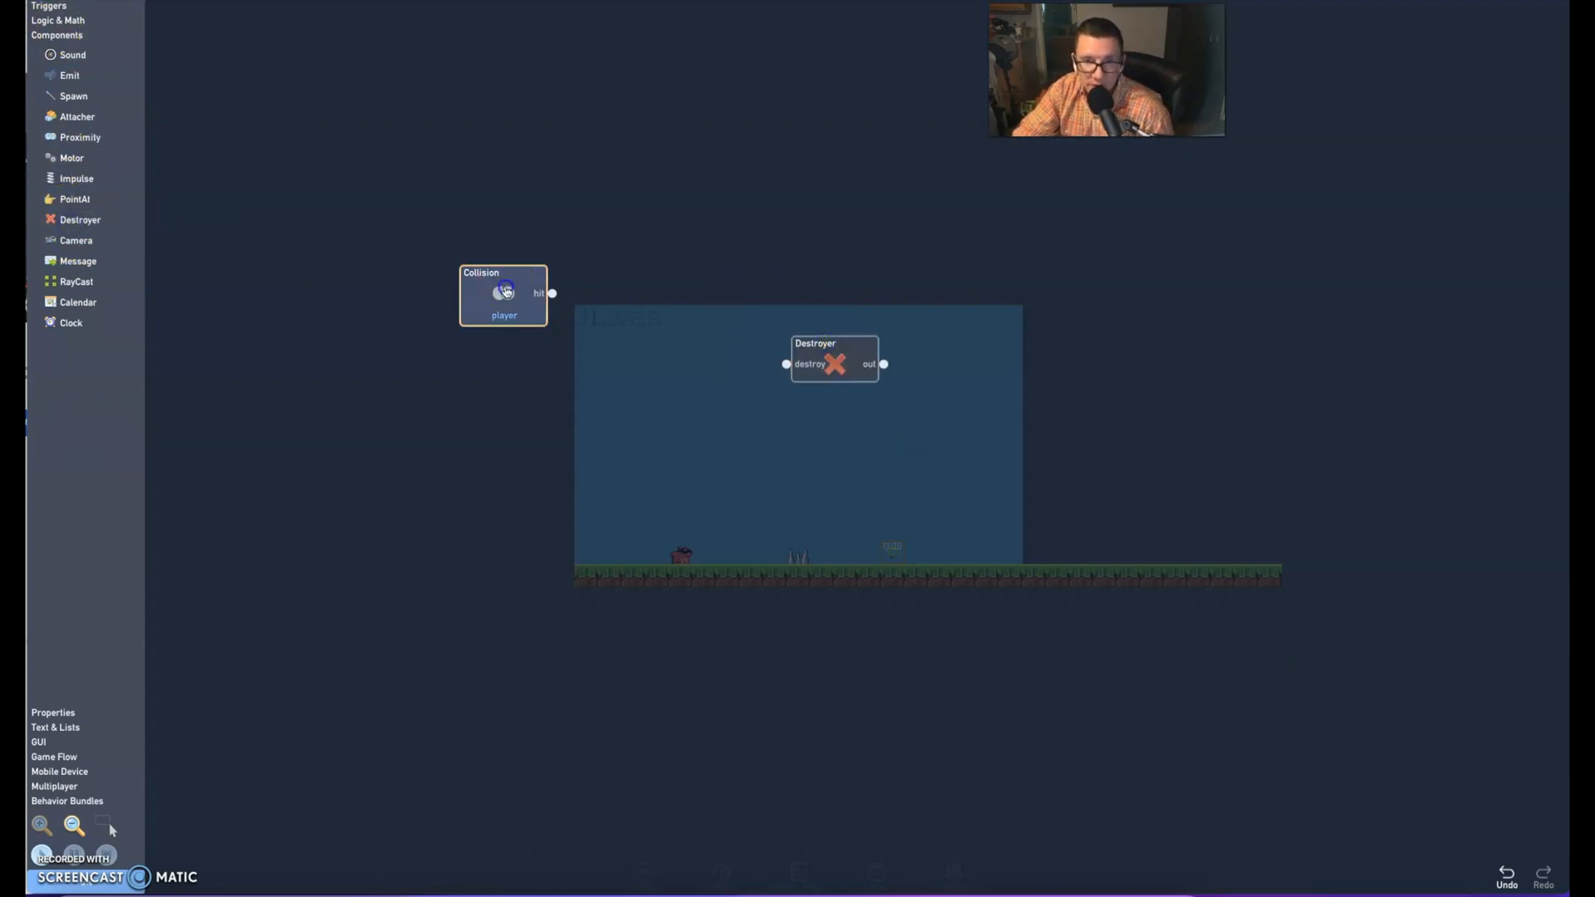
left_click_drag(518, 292, 584, 386)
left_click_drag(827, 359, 771, 394)
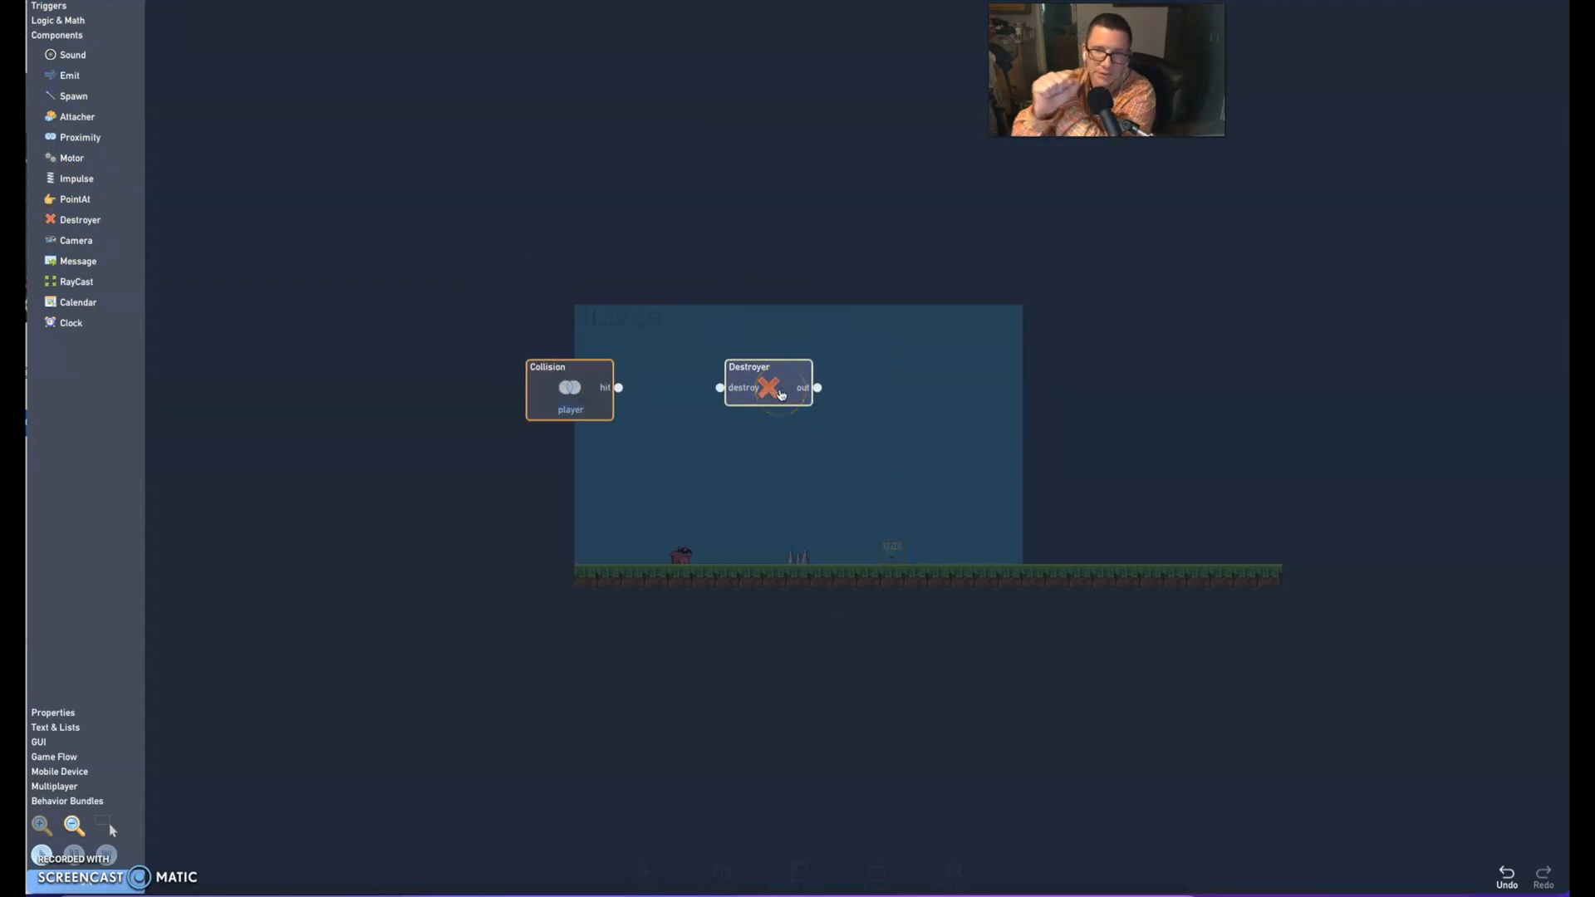
left_click(618, 388)
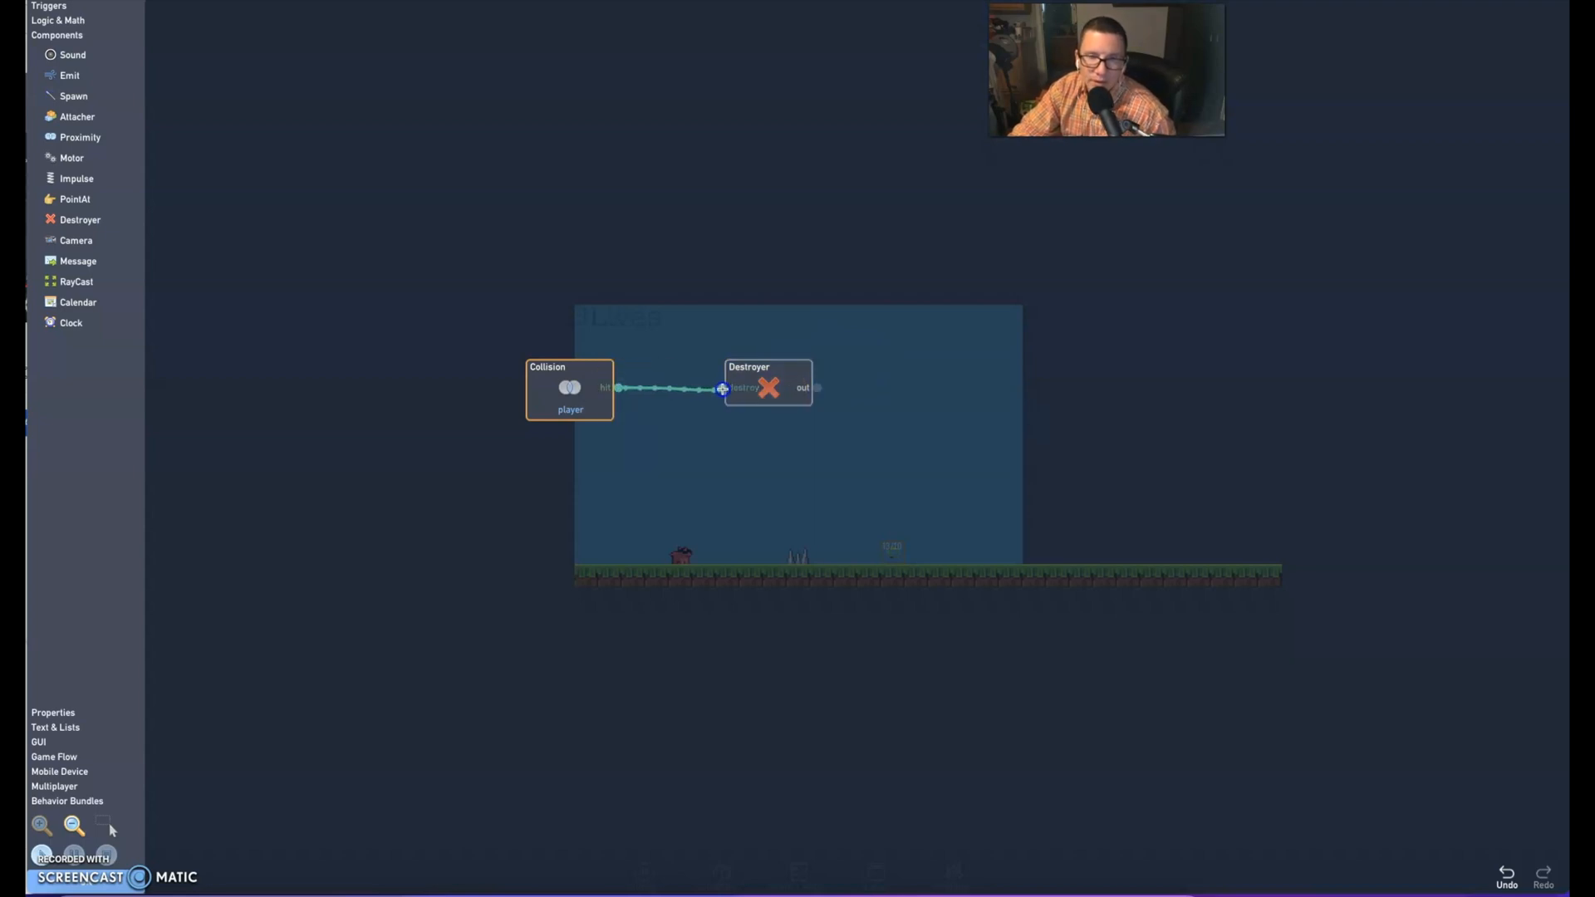
Run the game from the coin's behaviors, then close those behaviors and confirm the coin's object settings
left_click_drag(722, 388, 722, 388)
left_click(44, 853)
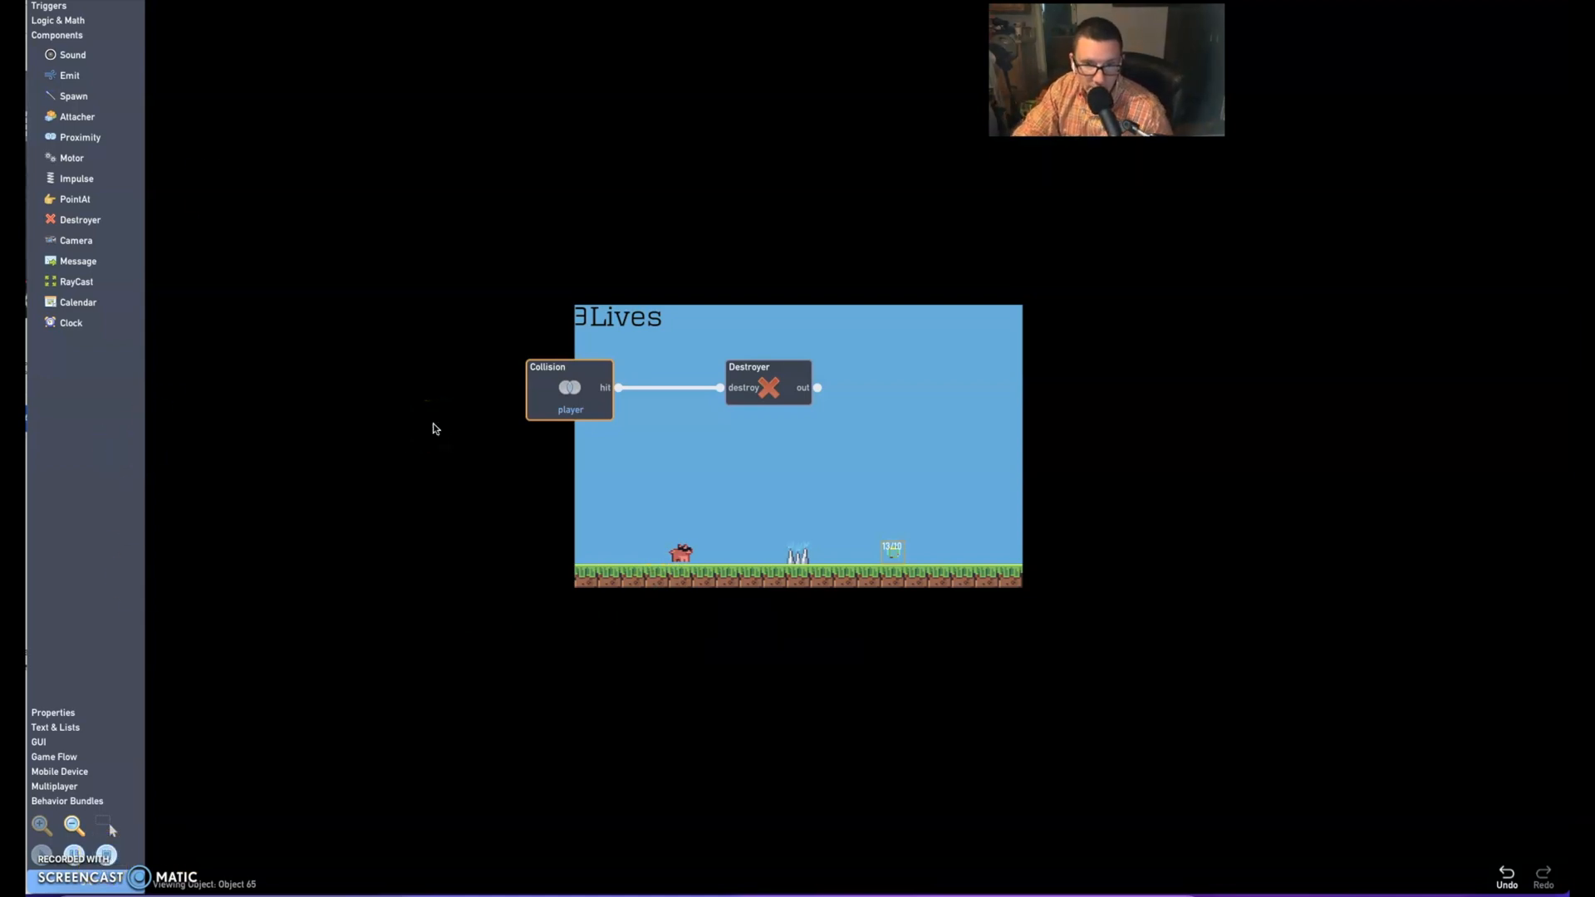
left_click(121, 889)
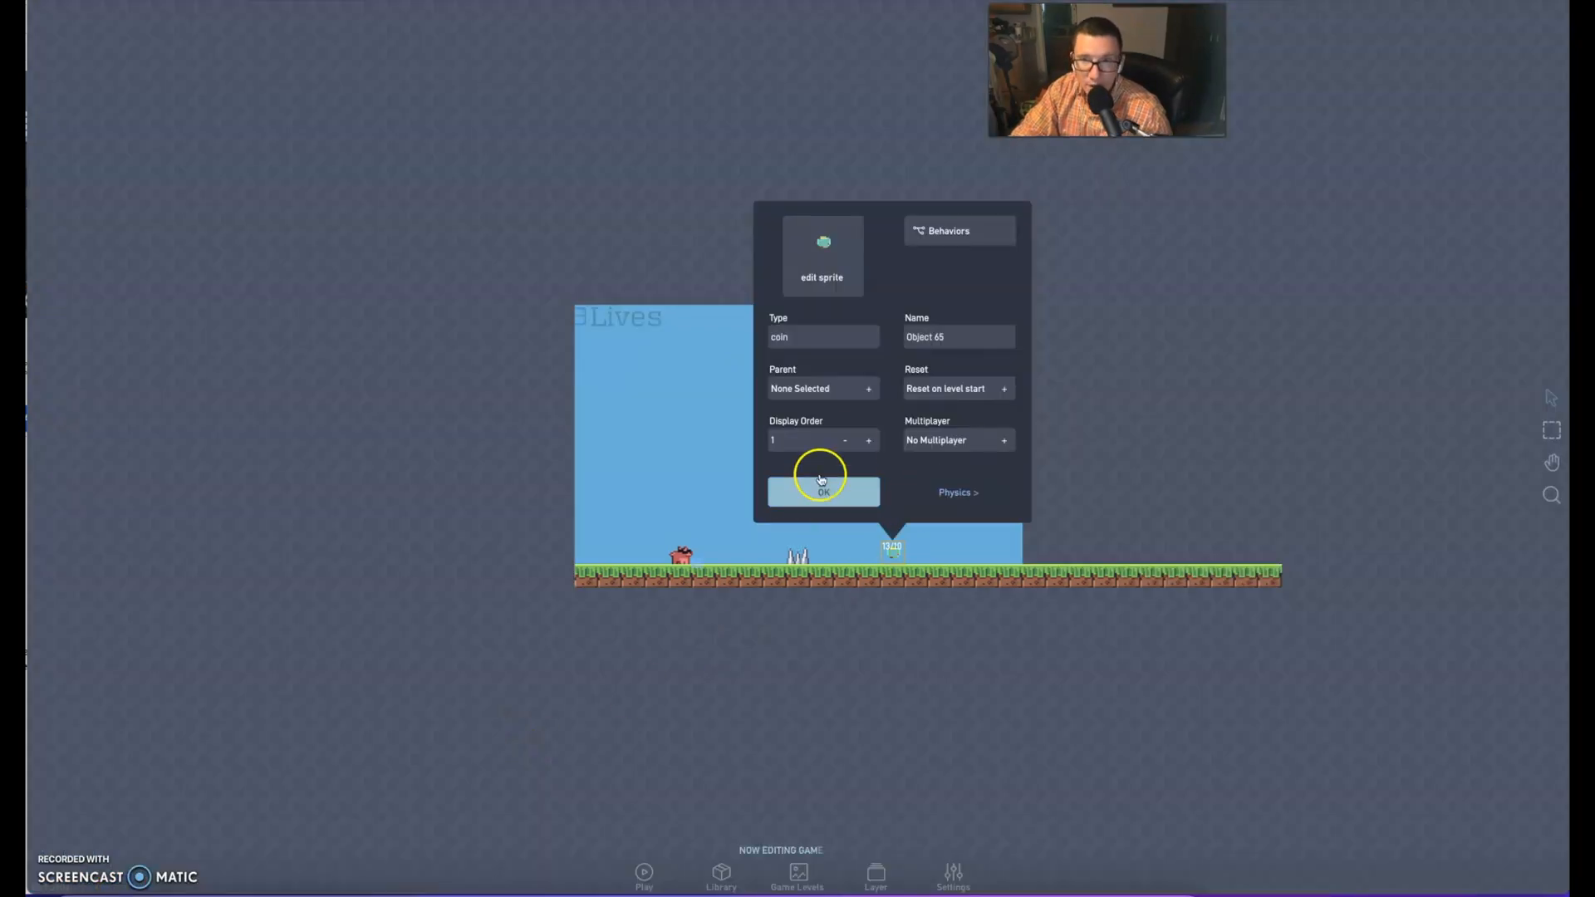
left_click(807, 494)
Open the behaviors of the player object in the level
left_click(680, 553)
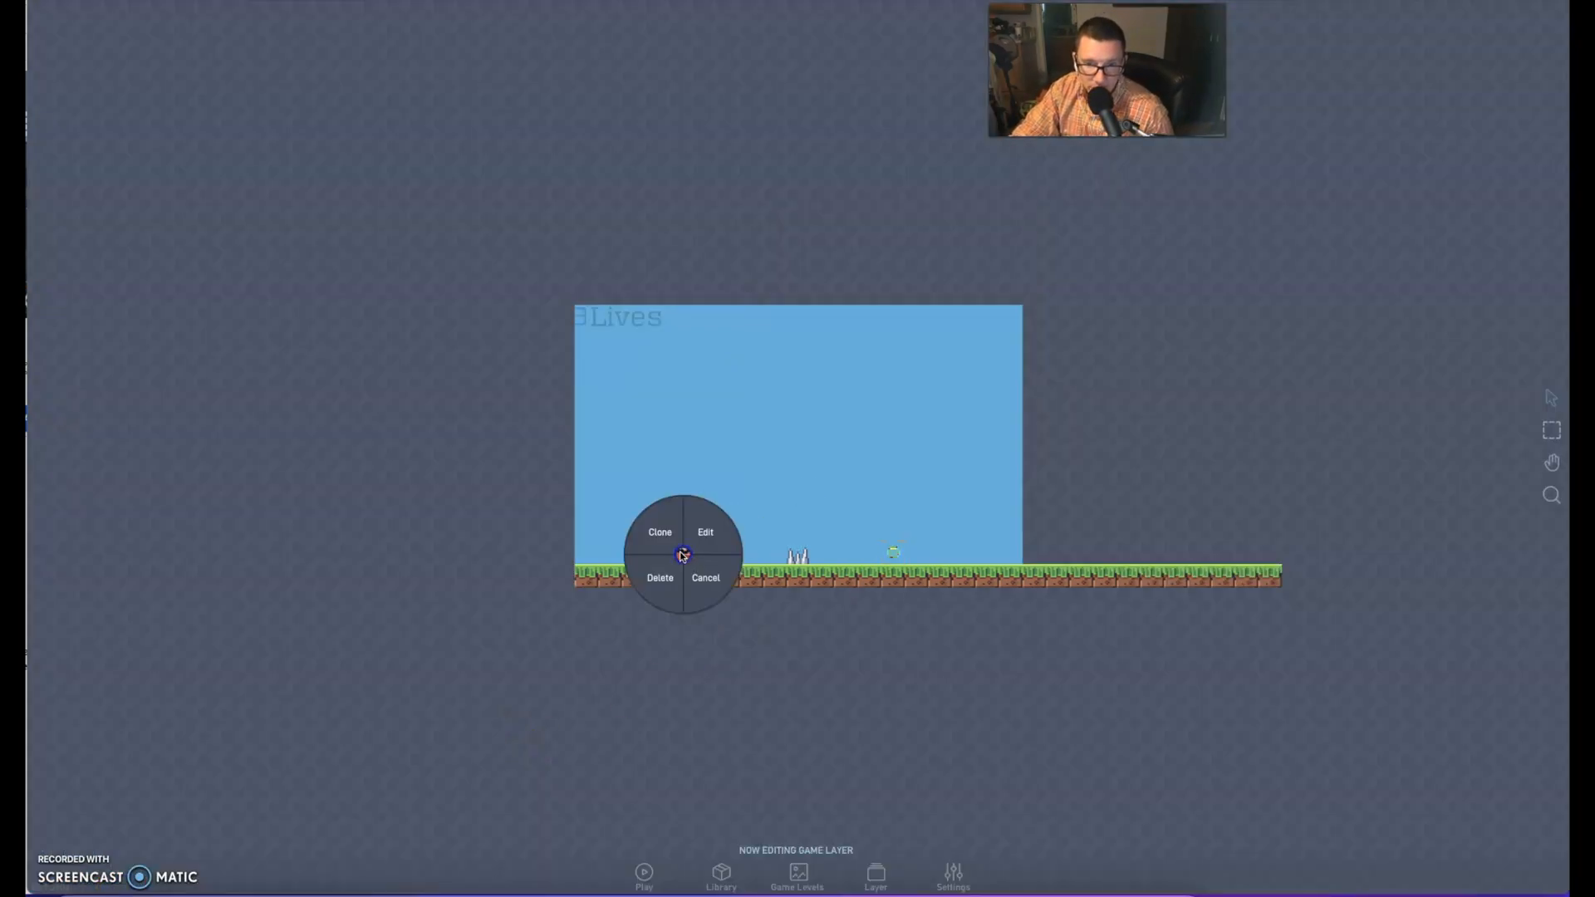
left_click(702, 525)
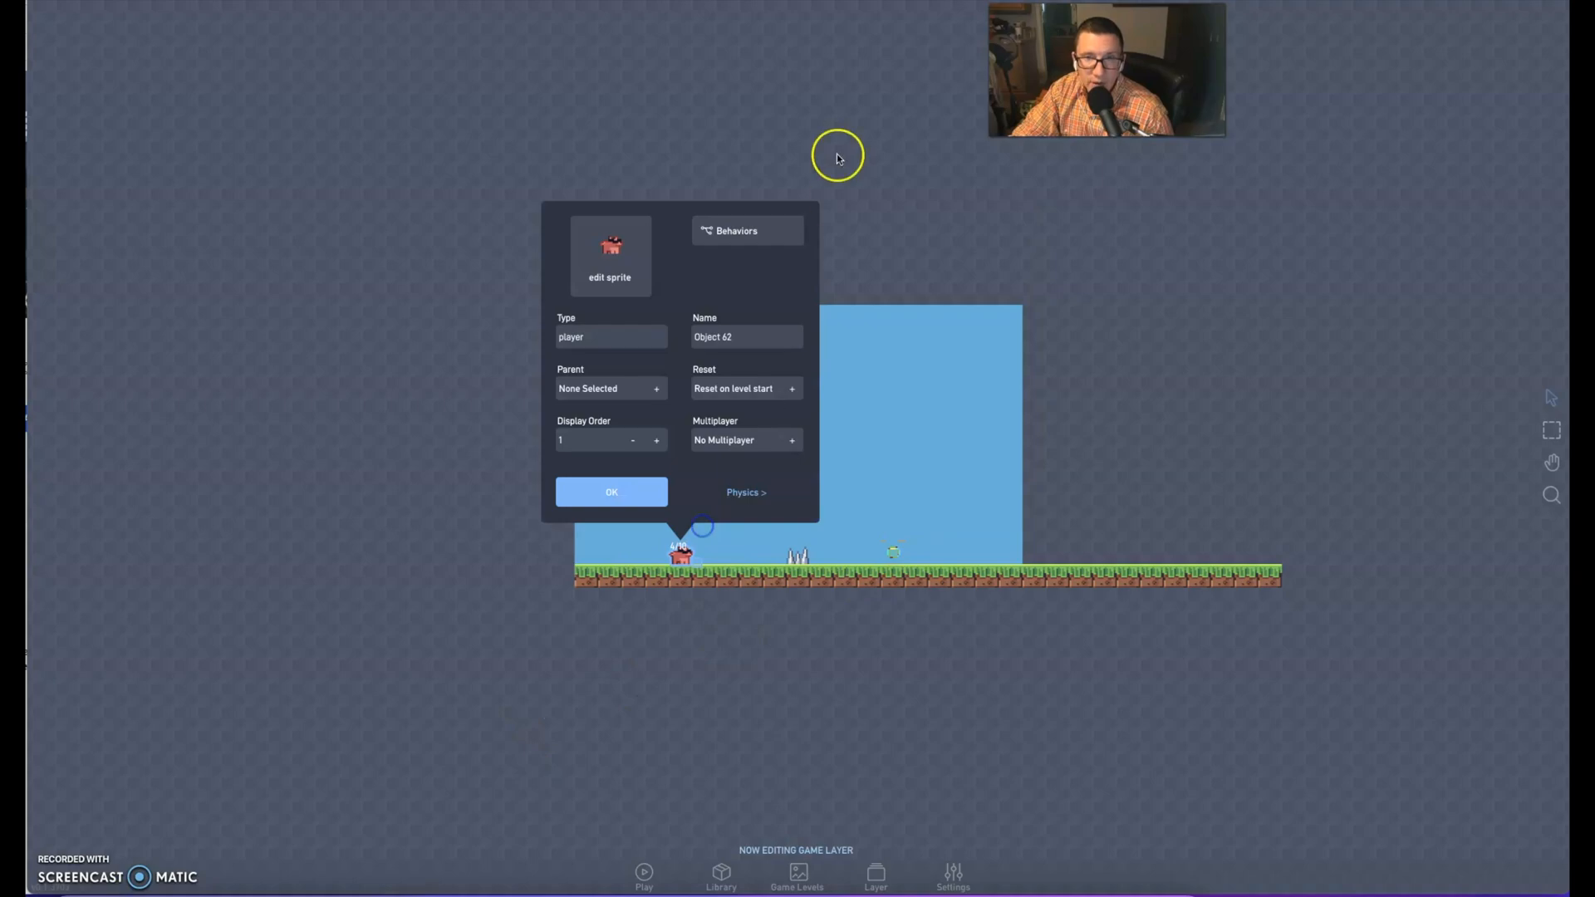
left_click(725, 236)
left_click(844, 464)
double_click(844, 464)
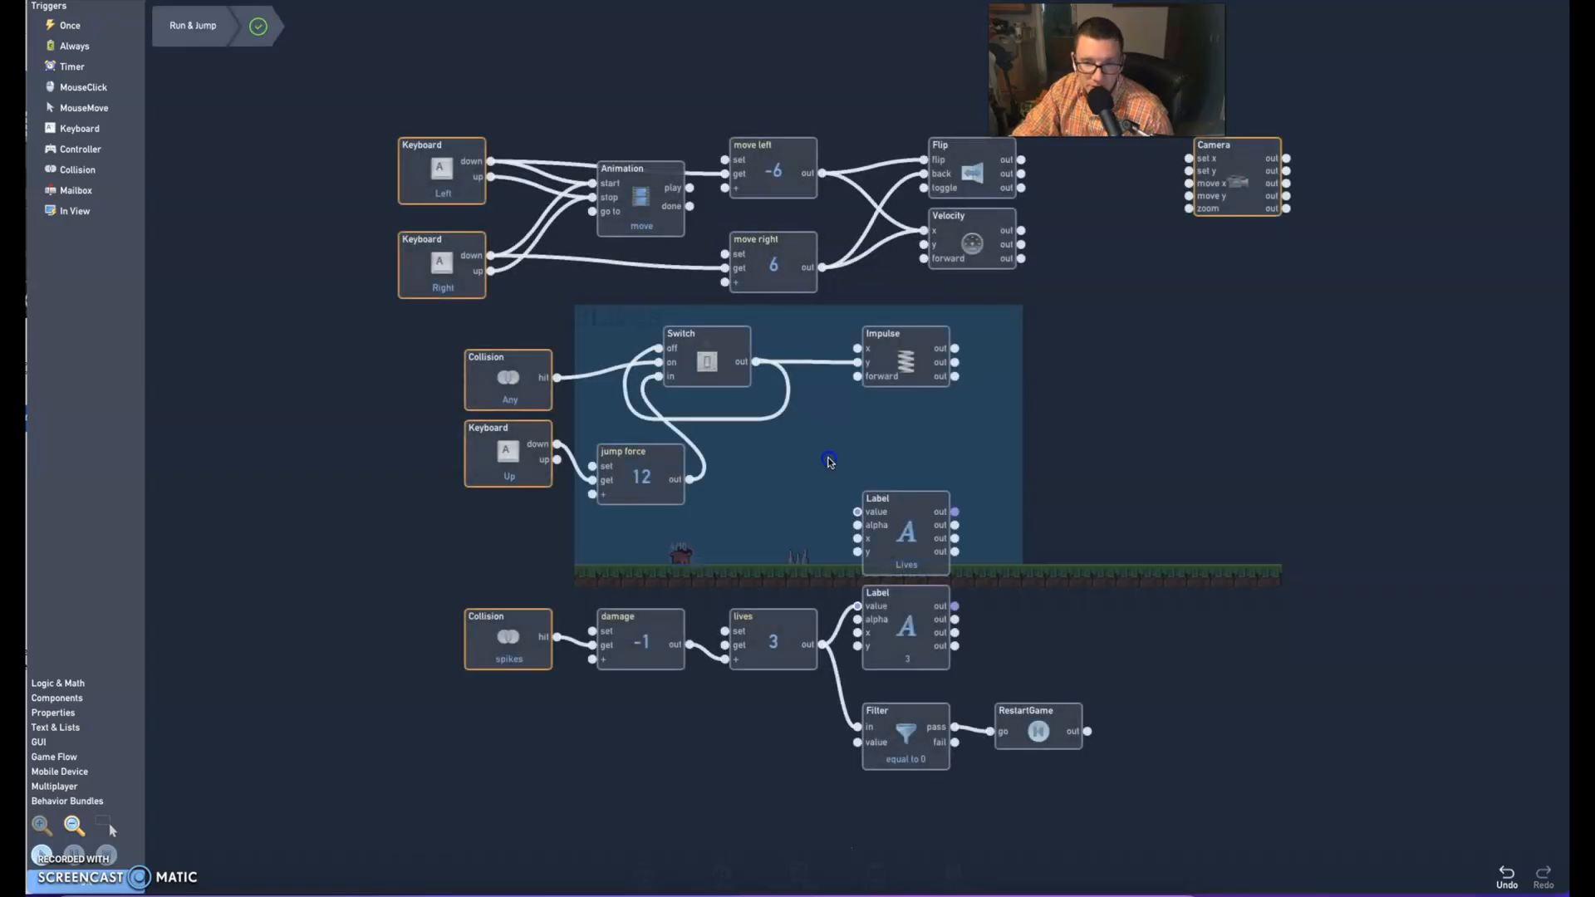
Add a Collision trigger below the spikes logic in the player's behaviors and set its type to coin
left_click_drag(829, 456, 780, 213)
left_click_drag(575, 637, 611, 668)
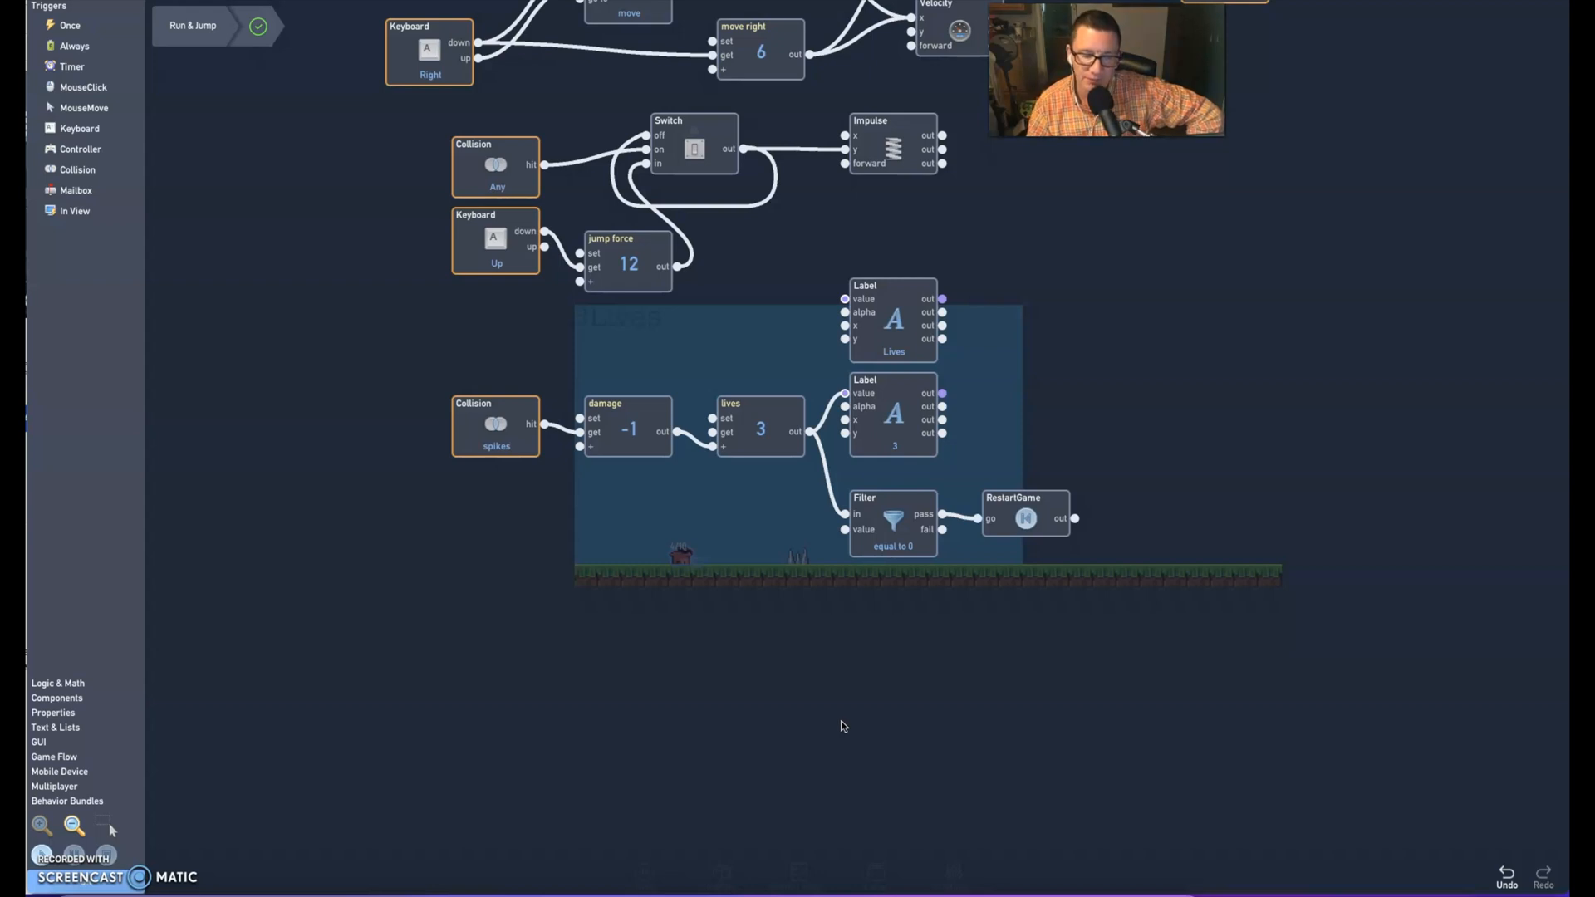
scroll(842, 721, "down", 10)
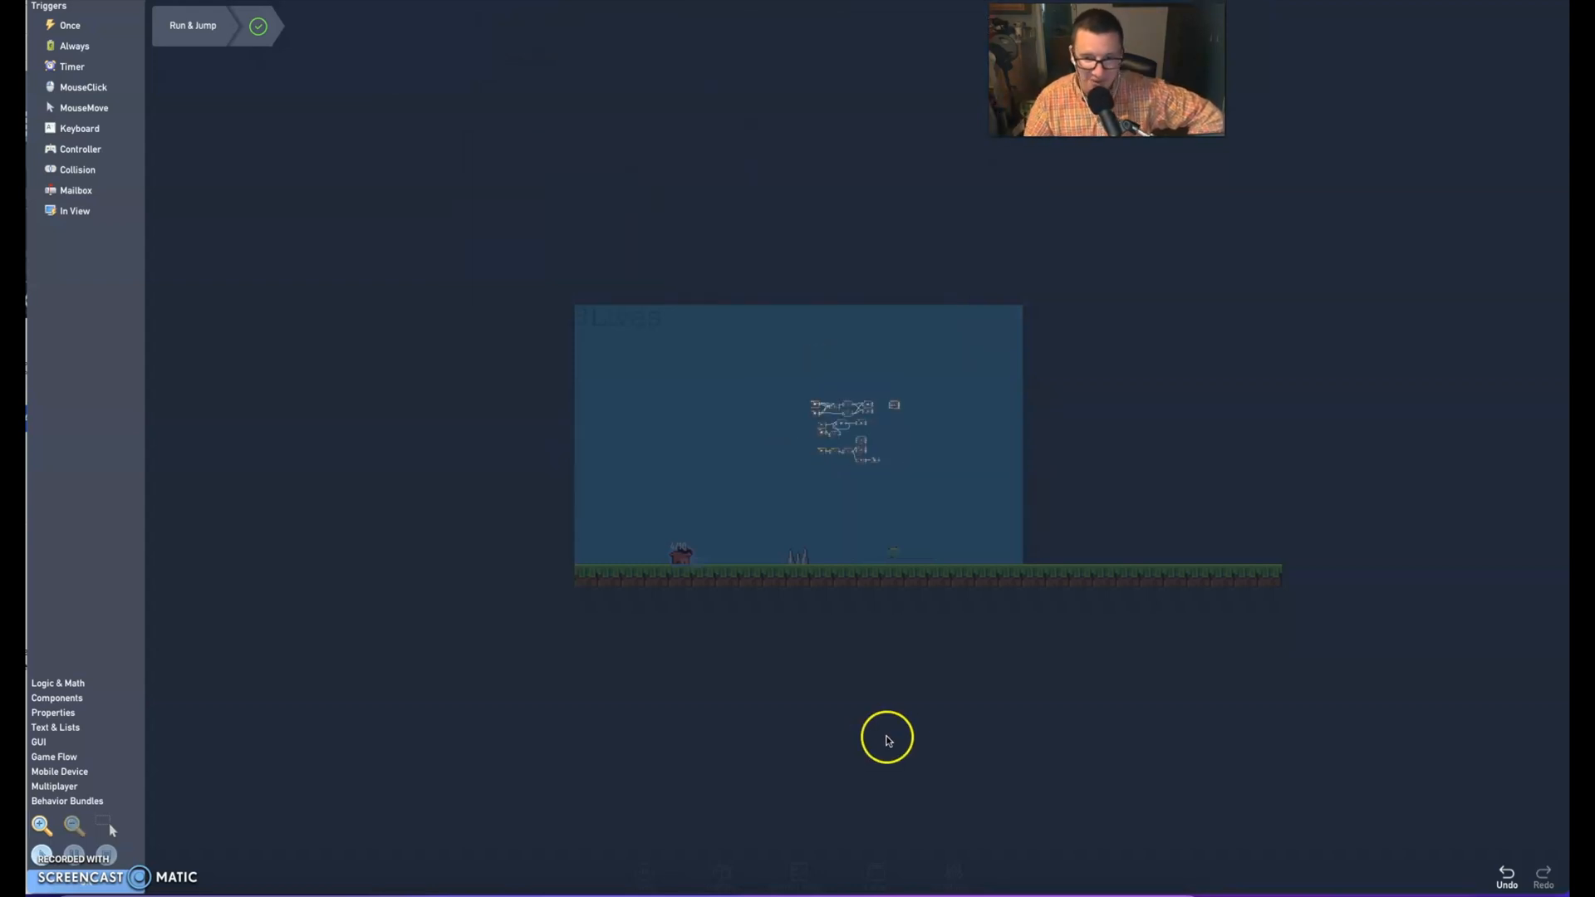
scroll(906, 731, "up", 10)
left_click_drag(879, 712, 857, 642)
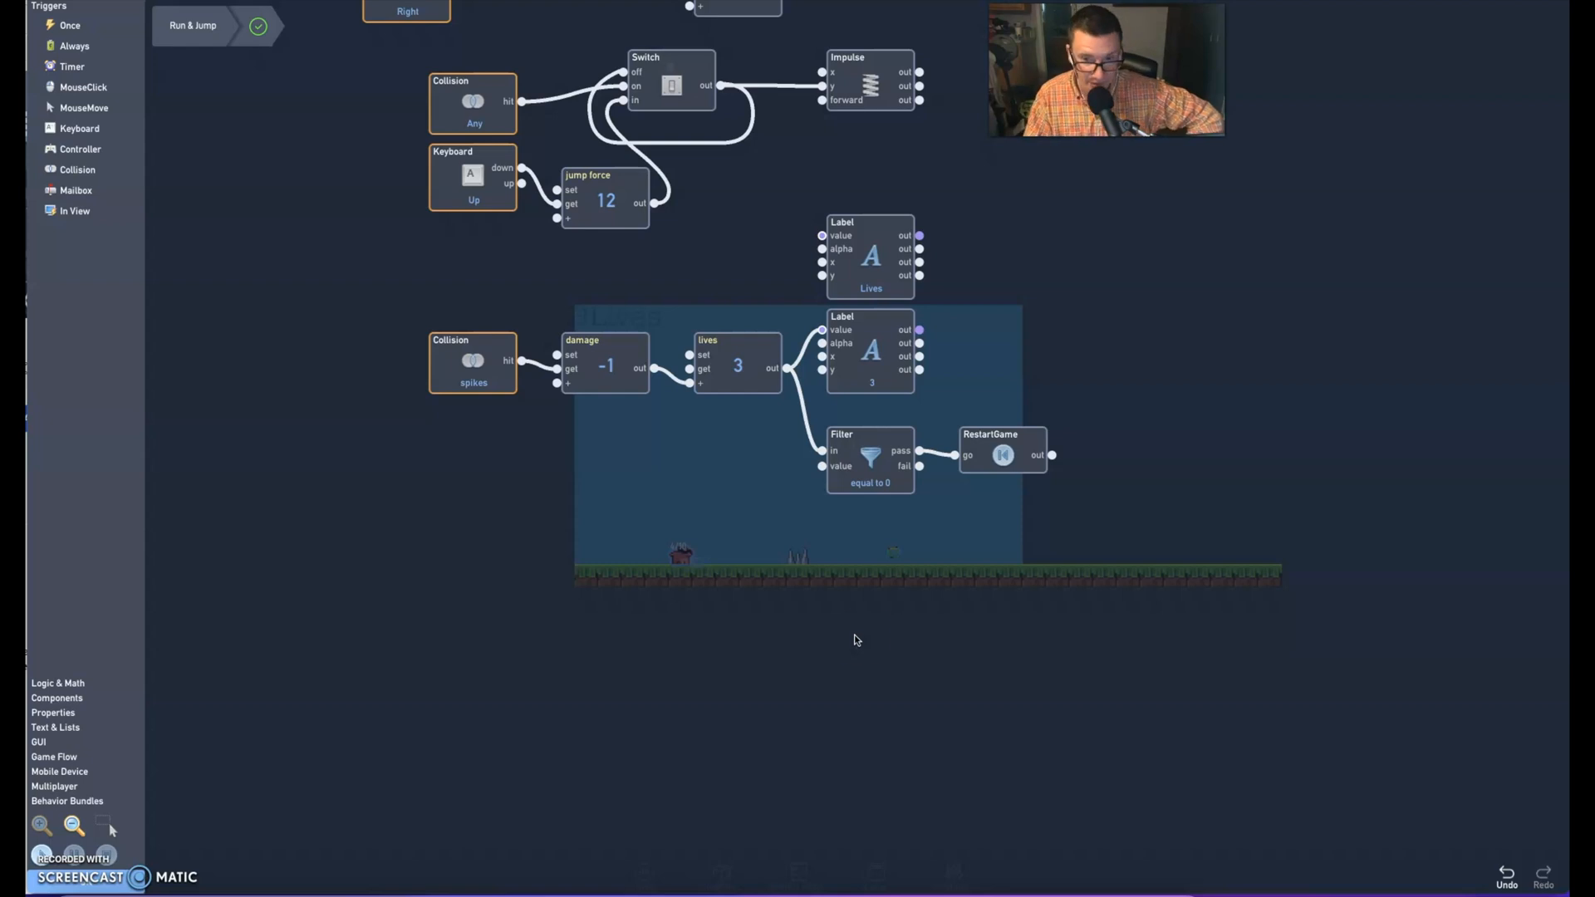
left_click(861, 639)
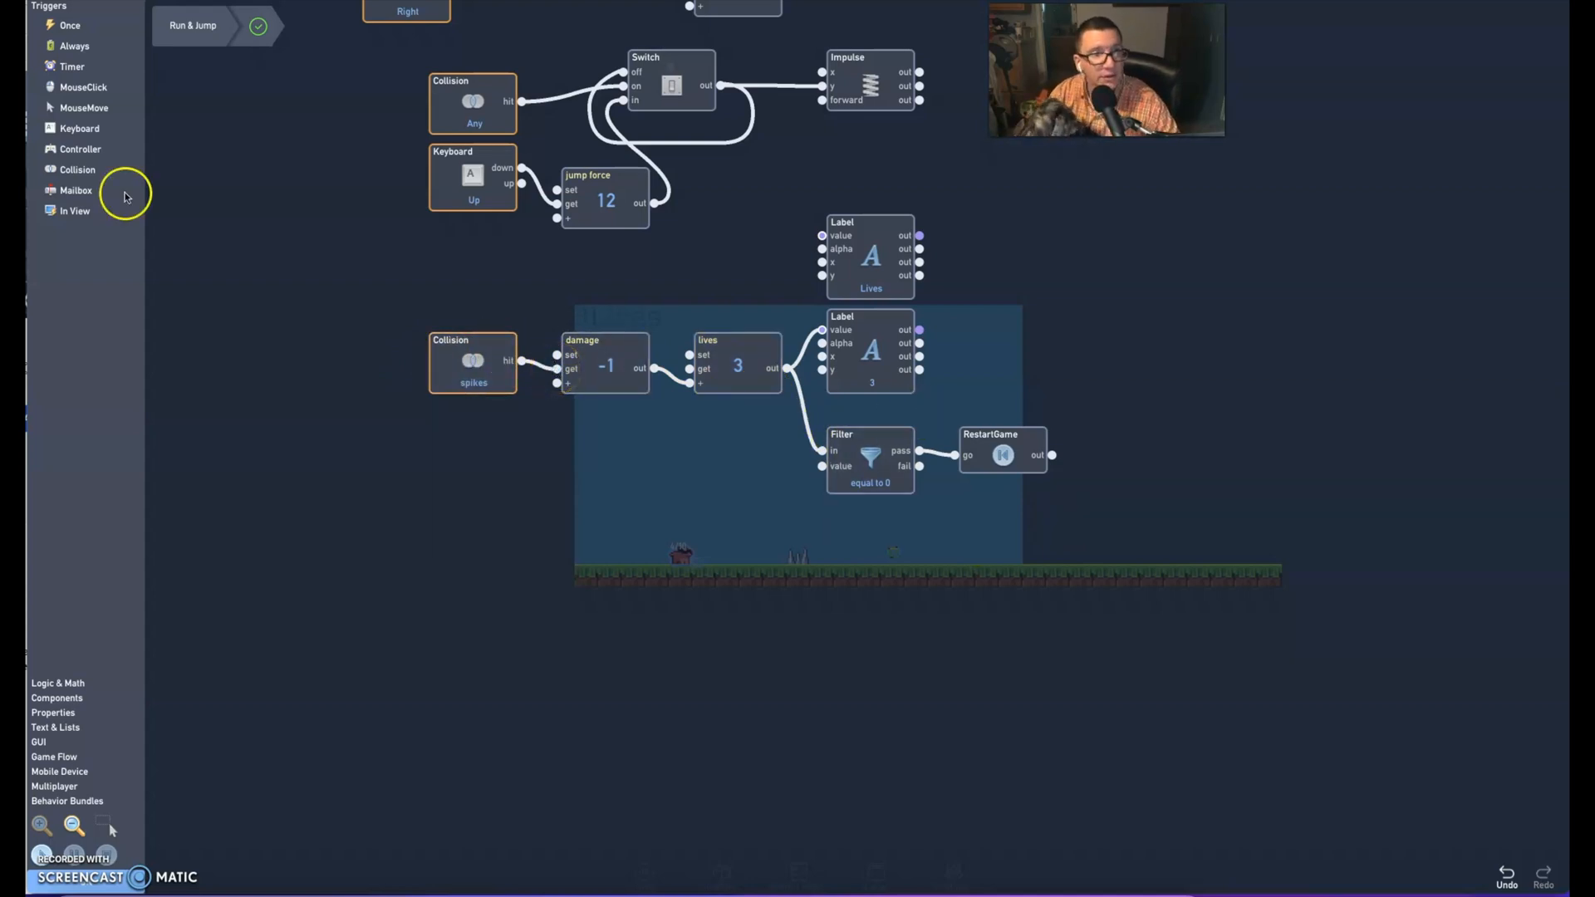
left_click(66, 169)
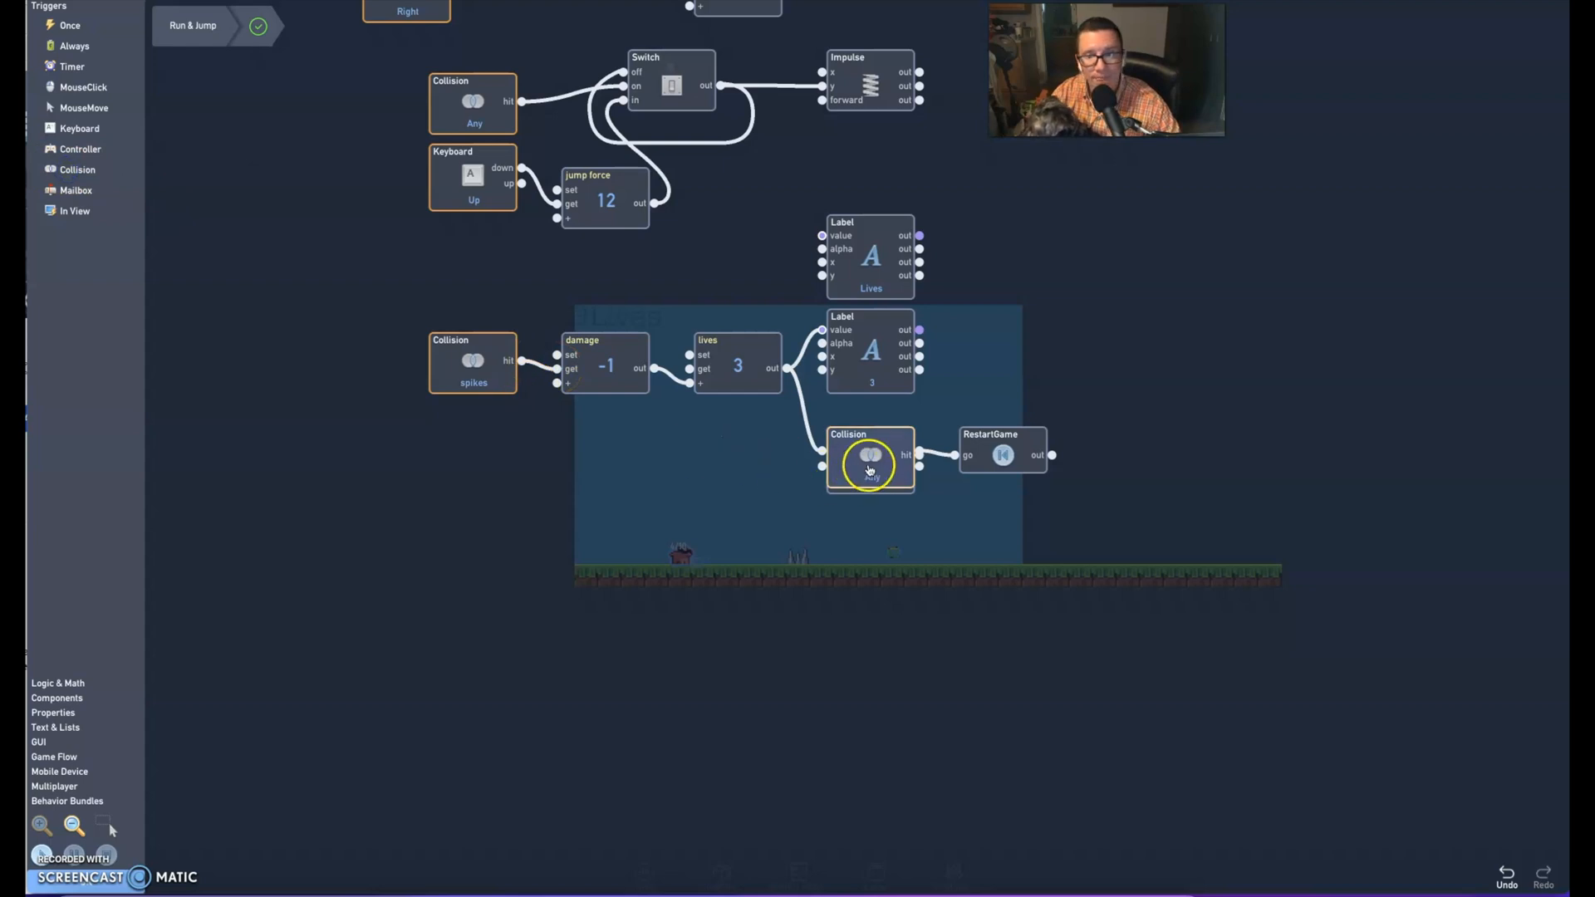
left_click_drag(883, 455, 486, 549)
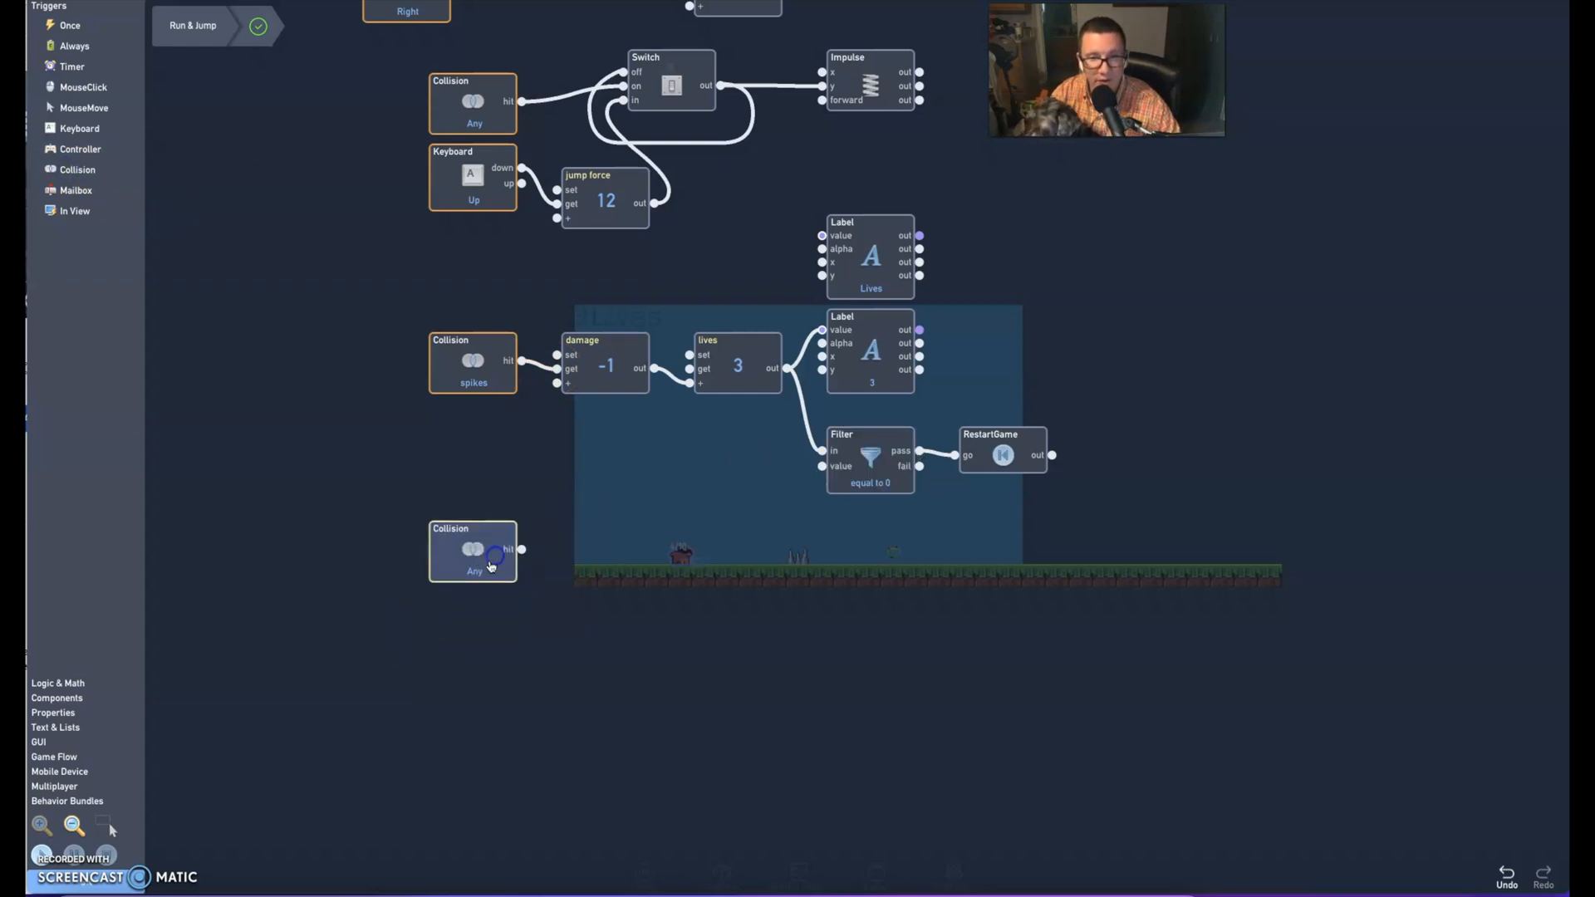
left_click(490, 566)
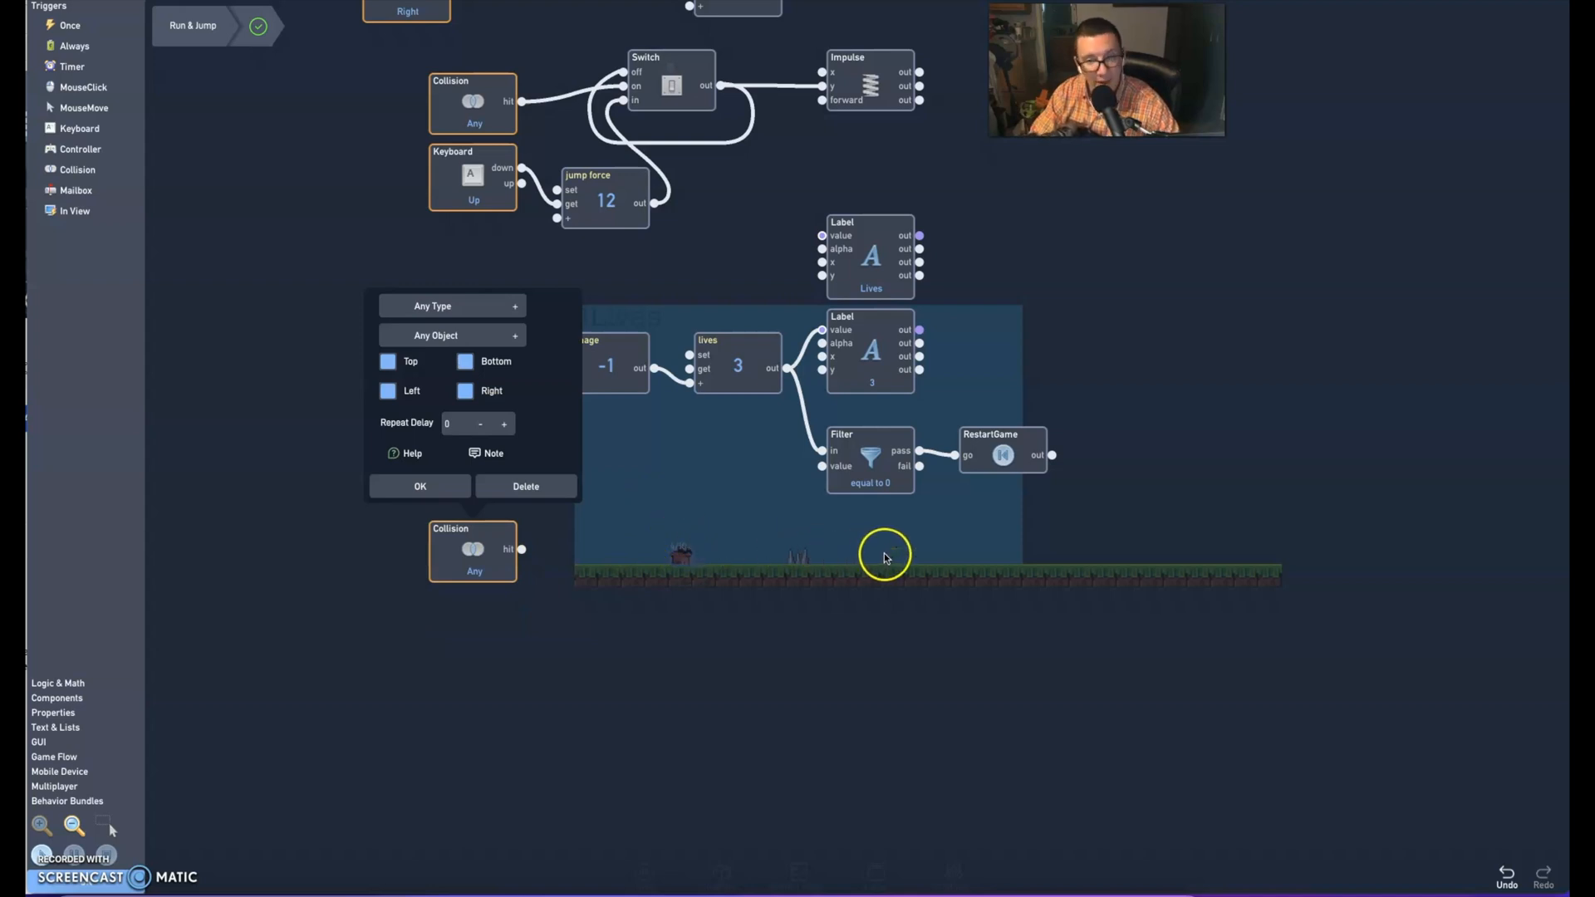
left_click(422, 304)
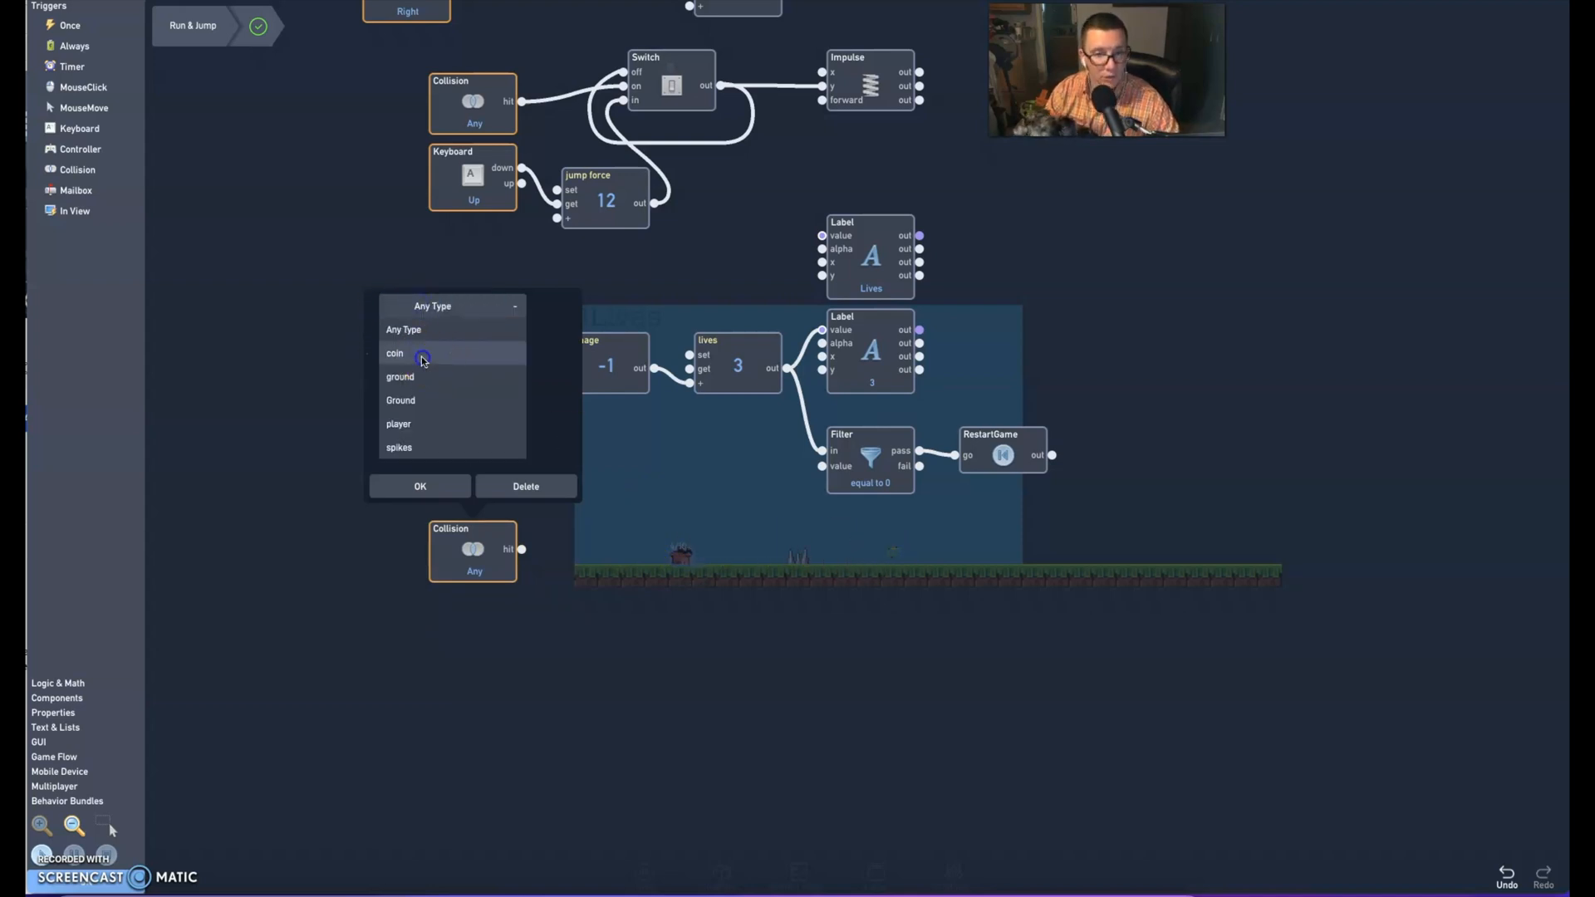
left_click(435, 362)
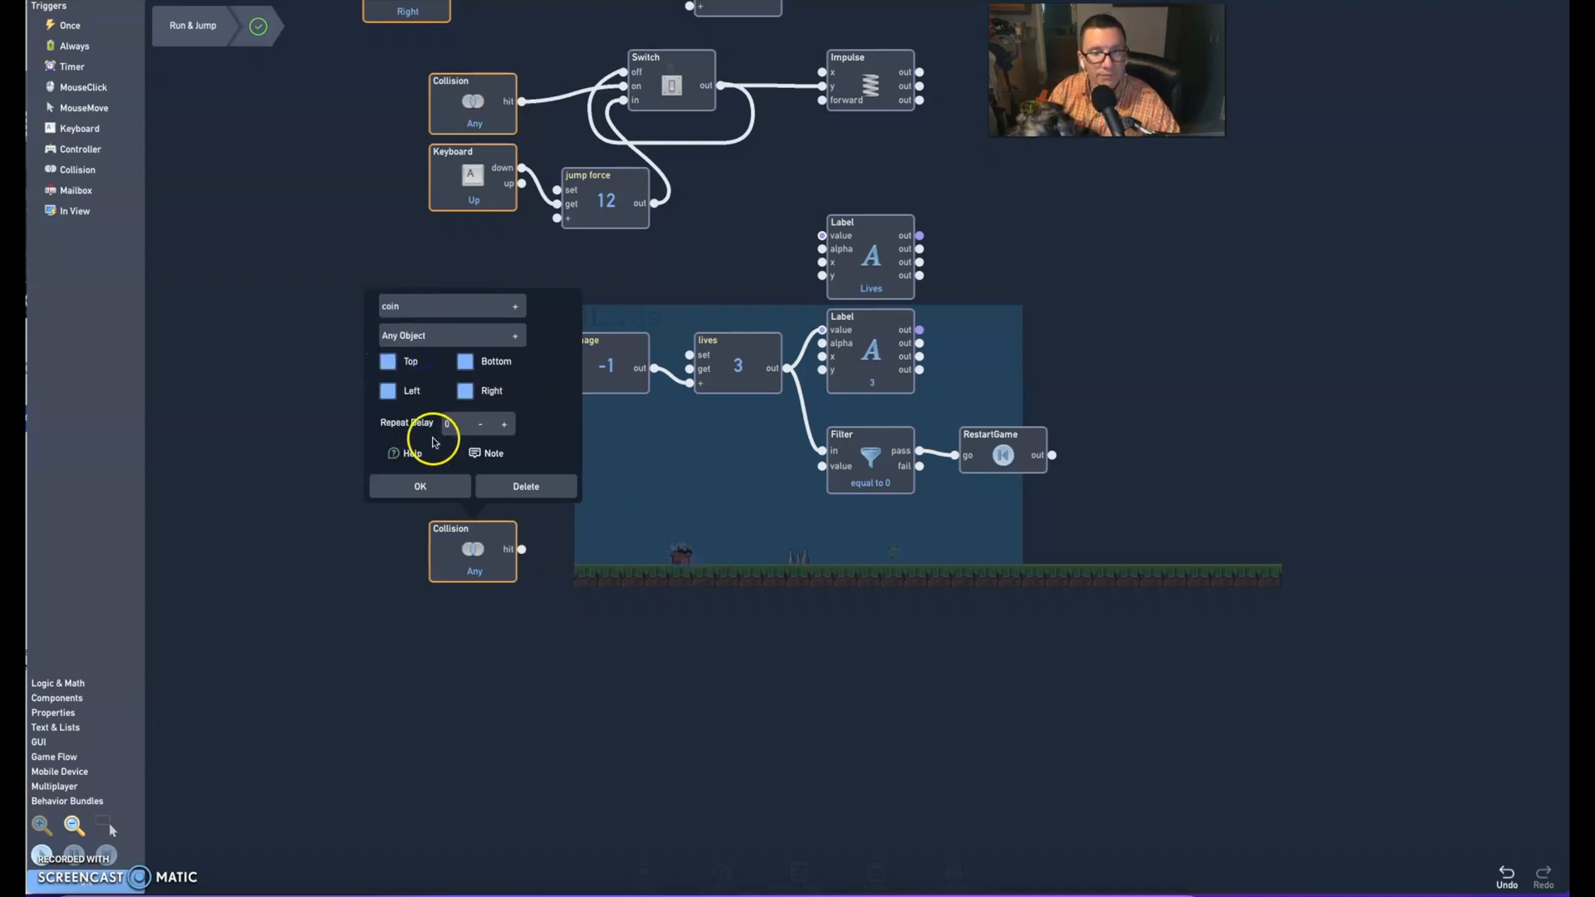
left_click(424, 486)
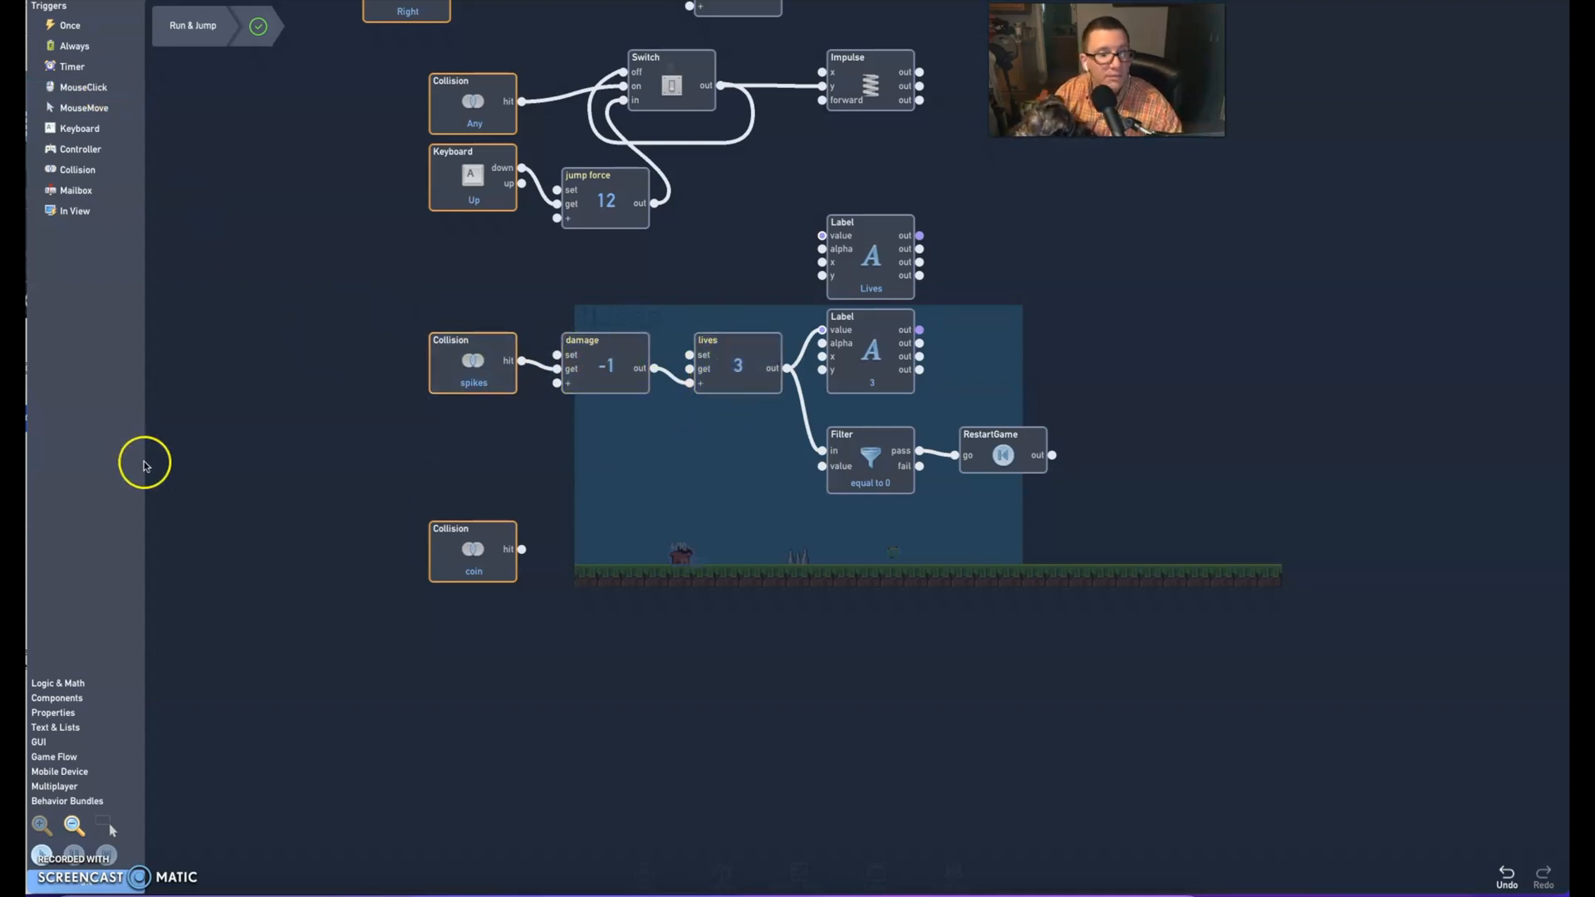
Add a Number component and two Label components for the coin Collision trigger
left_click(63, 685)
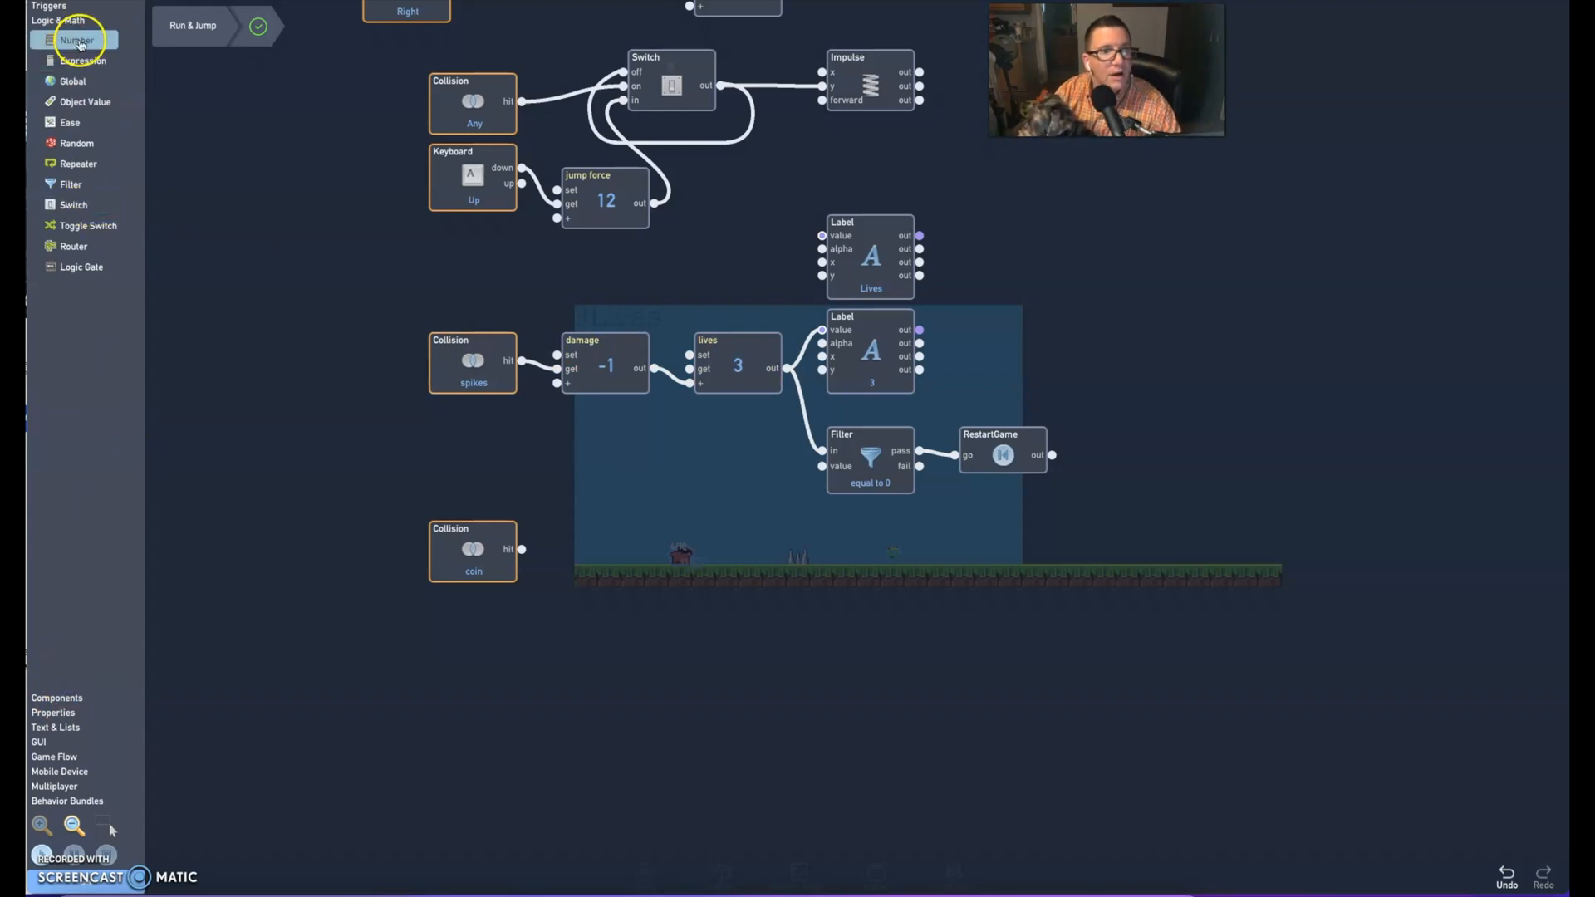
left_click_drag(67, 42, 594, 559)
left_click(658, 564)
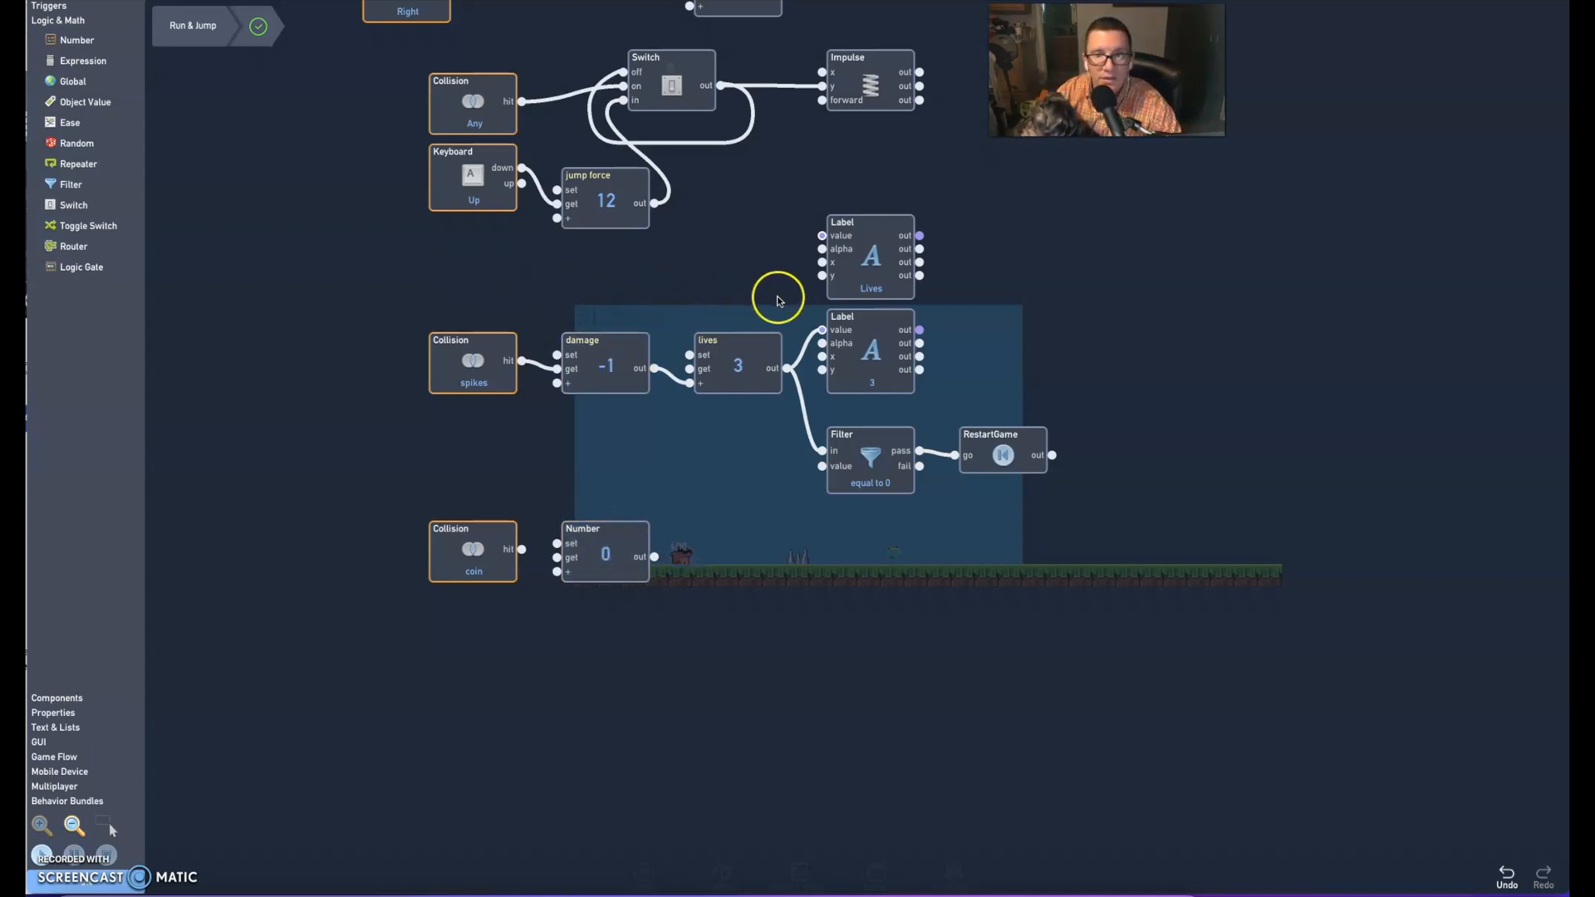
left_click(44, 742)
left_click(72, 138)
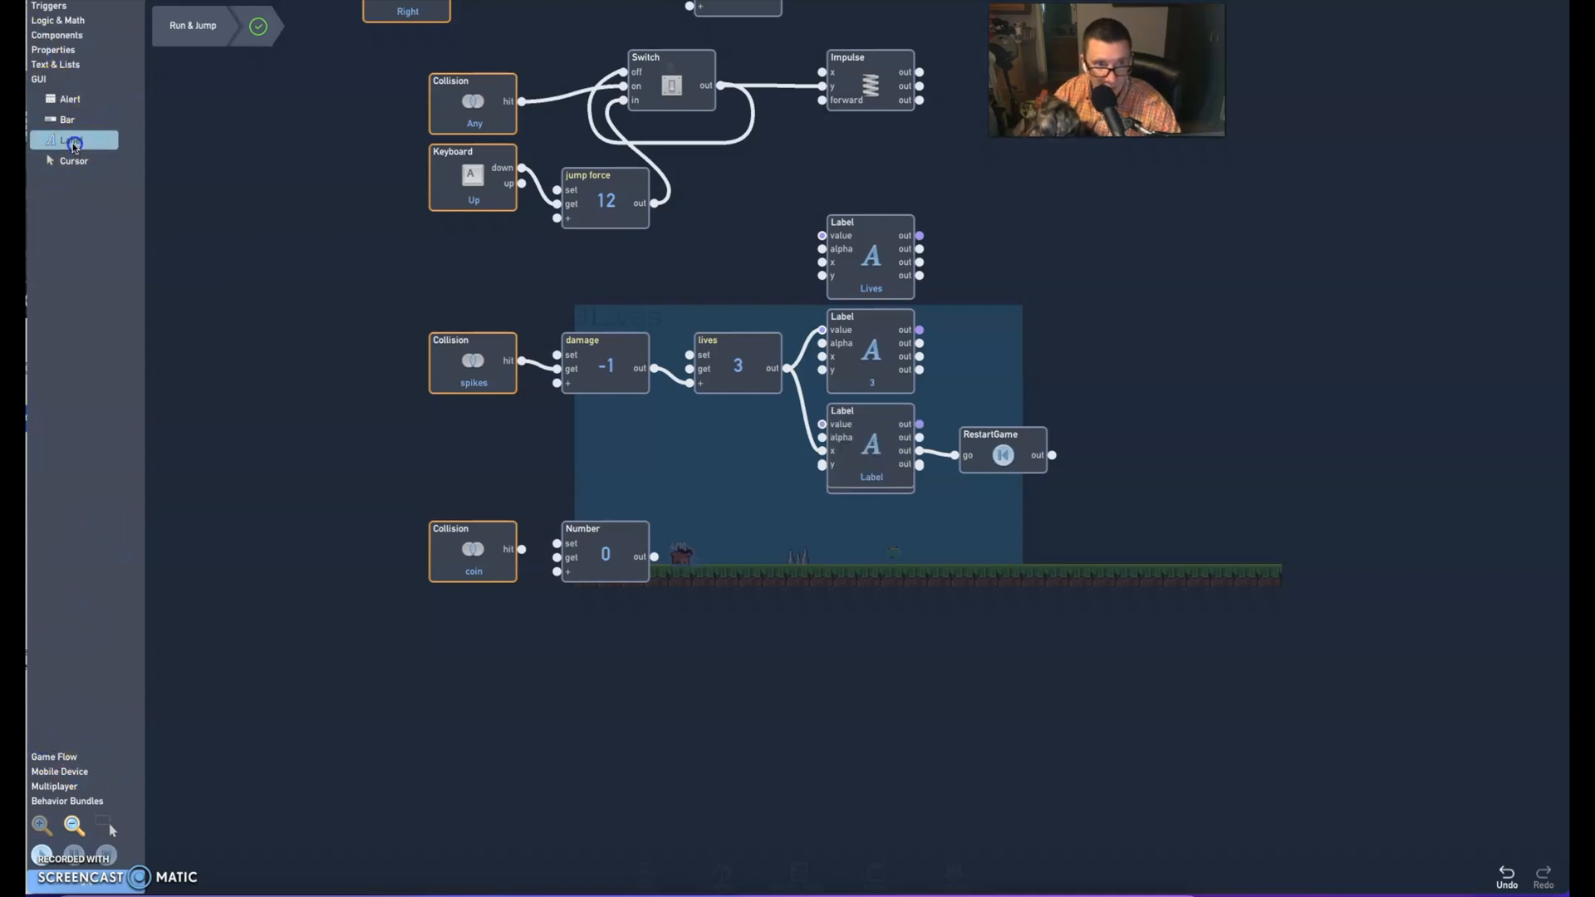
left_click_drag(923, 474, 856, 617)
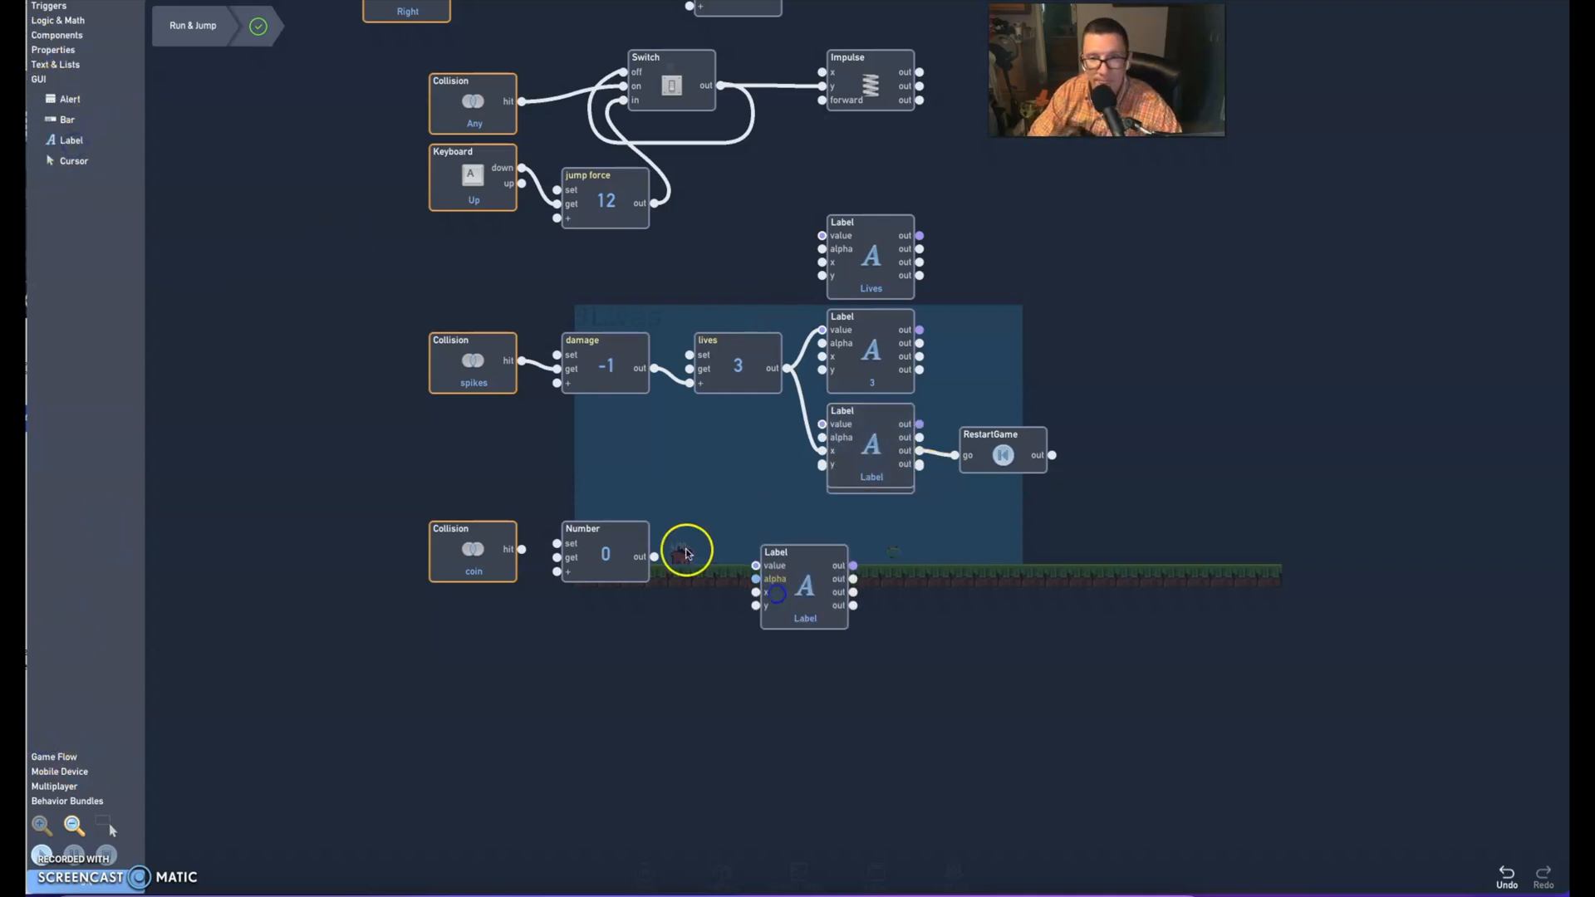
Arrange the coin Collision, Number and Labels below the lives logic, and connect the Collision's hit output to the Number's + input
left_click_drag(480, 549, 481, 643)
left_click_drag(598, 556, 598, 674)
left_click_drag(759, 598, 737, 662)
left_click_drag(608, 669, 601, 647)
left_click_drag(861, 445, 728, 539)
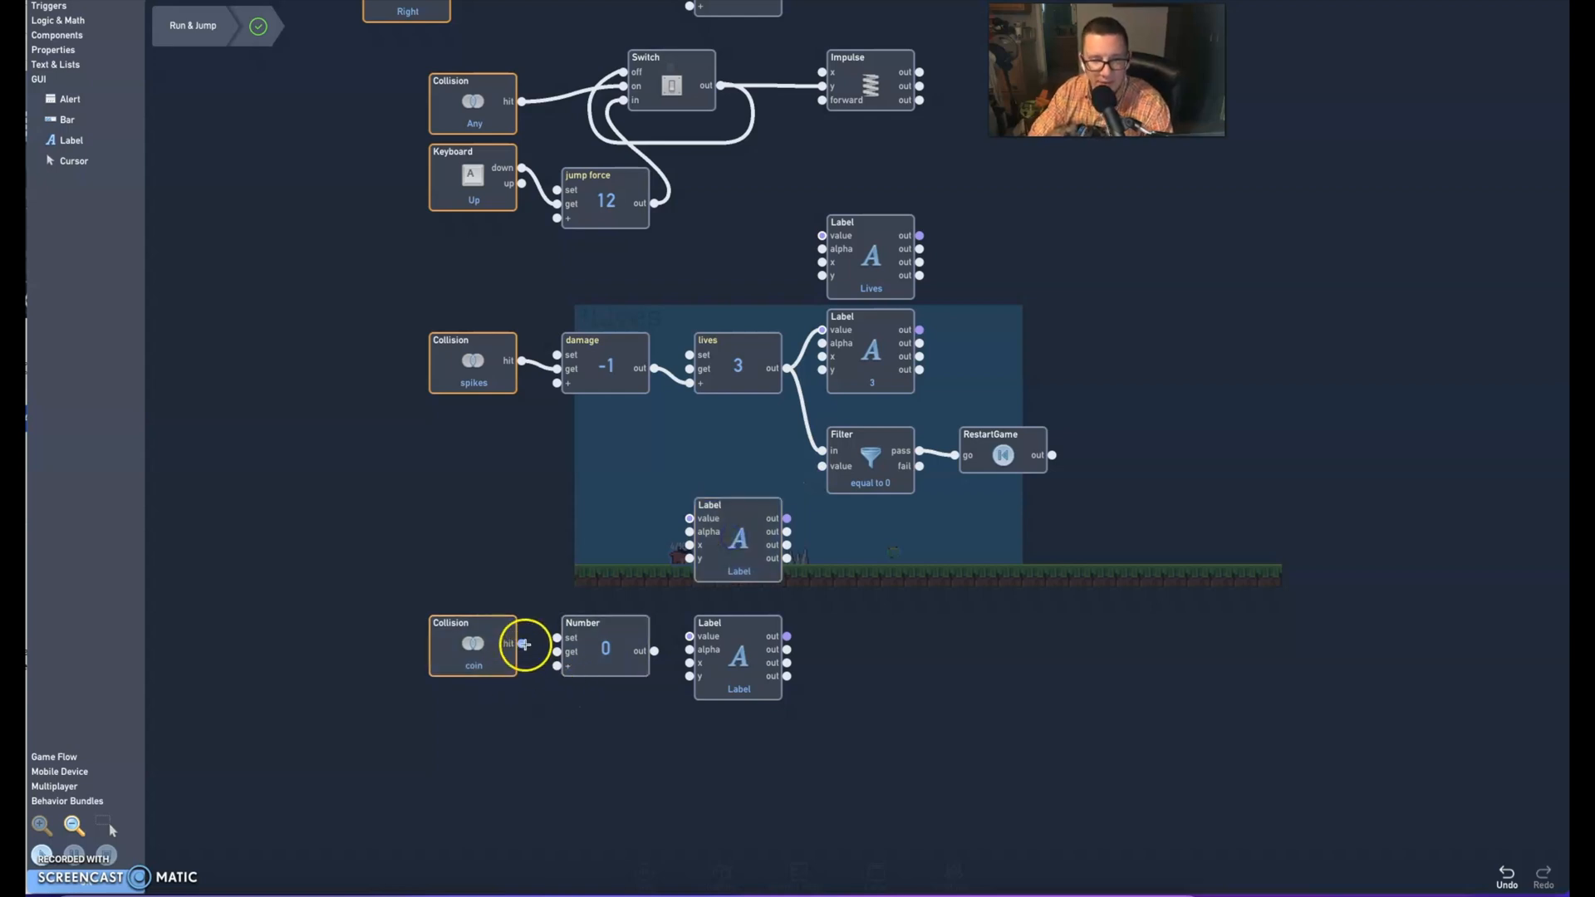
left_click_drag(522, 644, 556, 665)
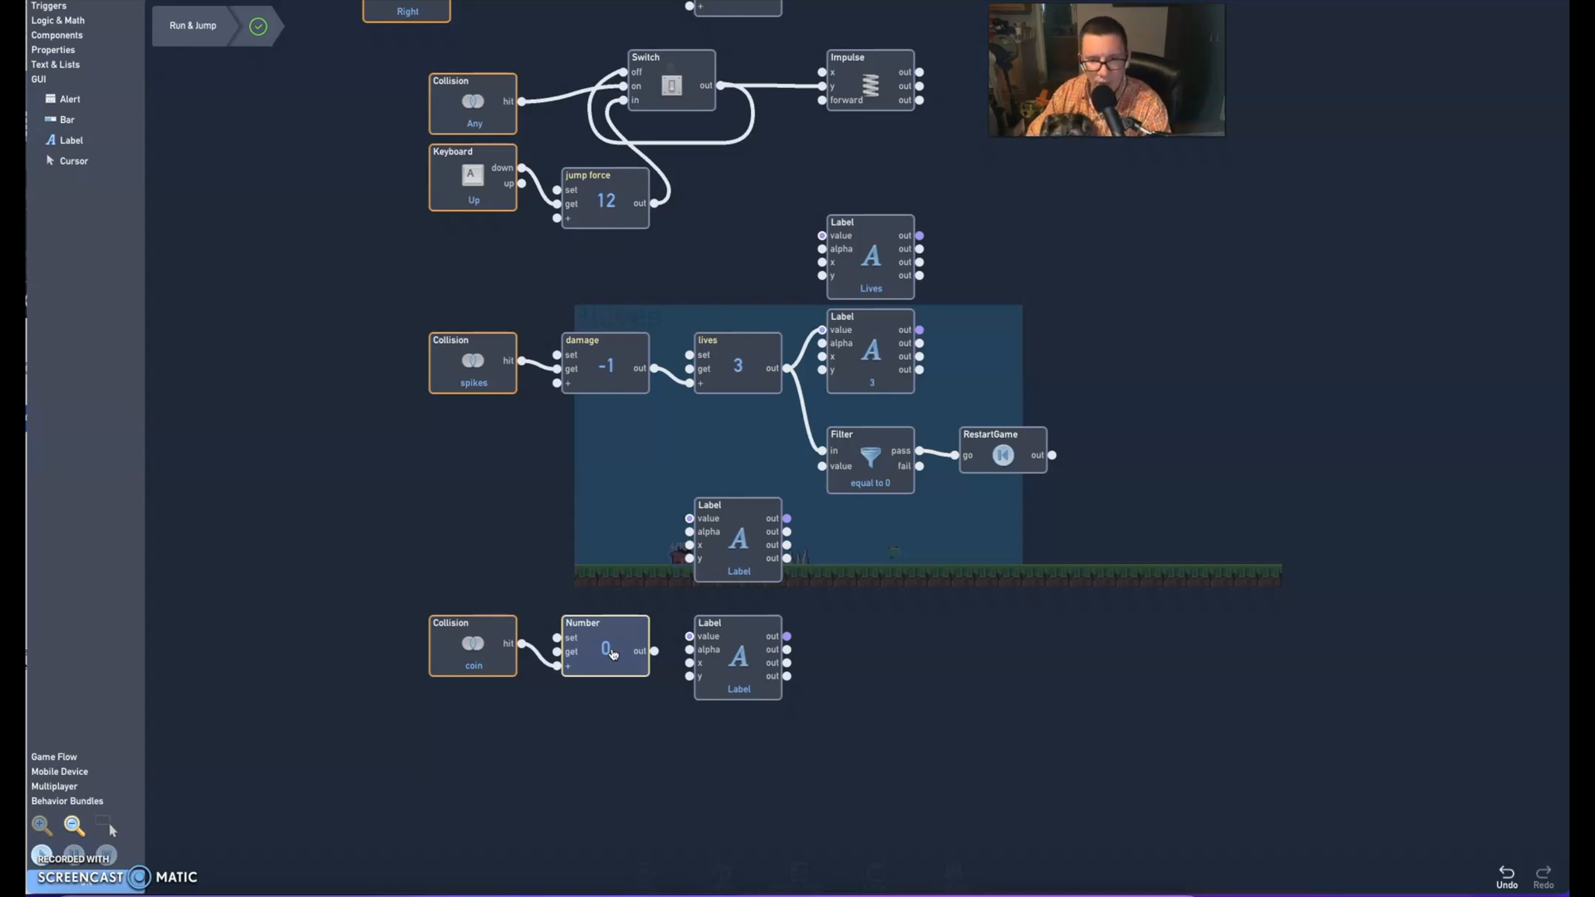
left_click(613, 656)
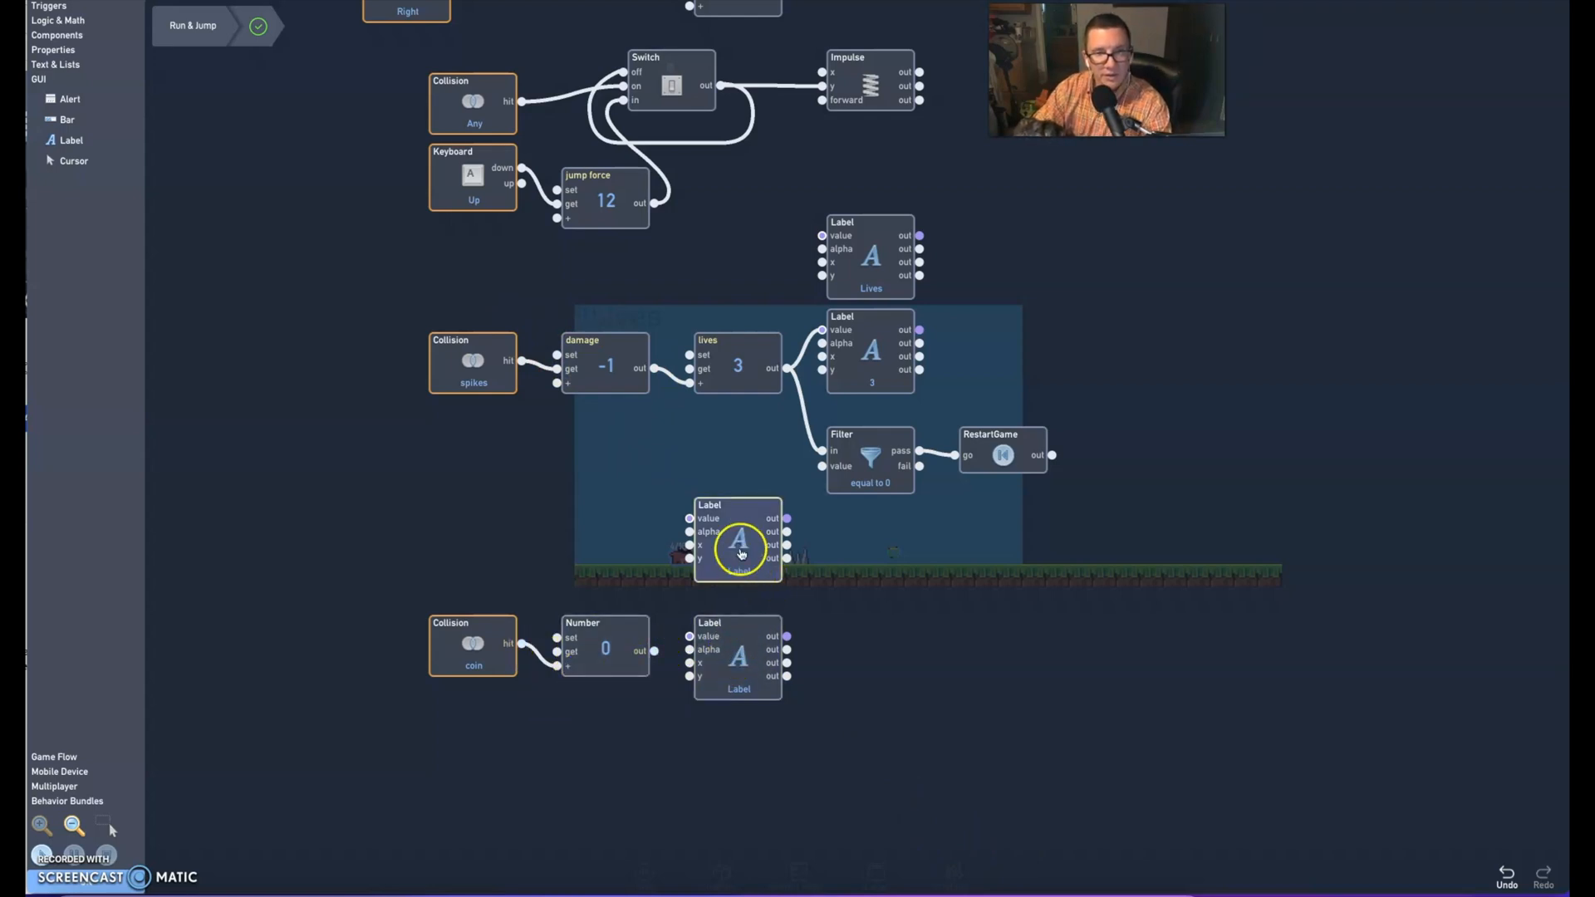
Set the upper new Label's text to Coins, its colour to near-black 090A08 and its font to polaris
left_click(741, 552)
left_click_drag(701, 131, 659, 101)
type("c")
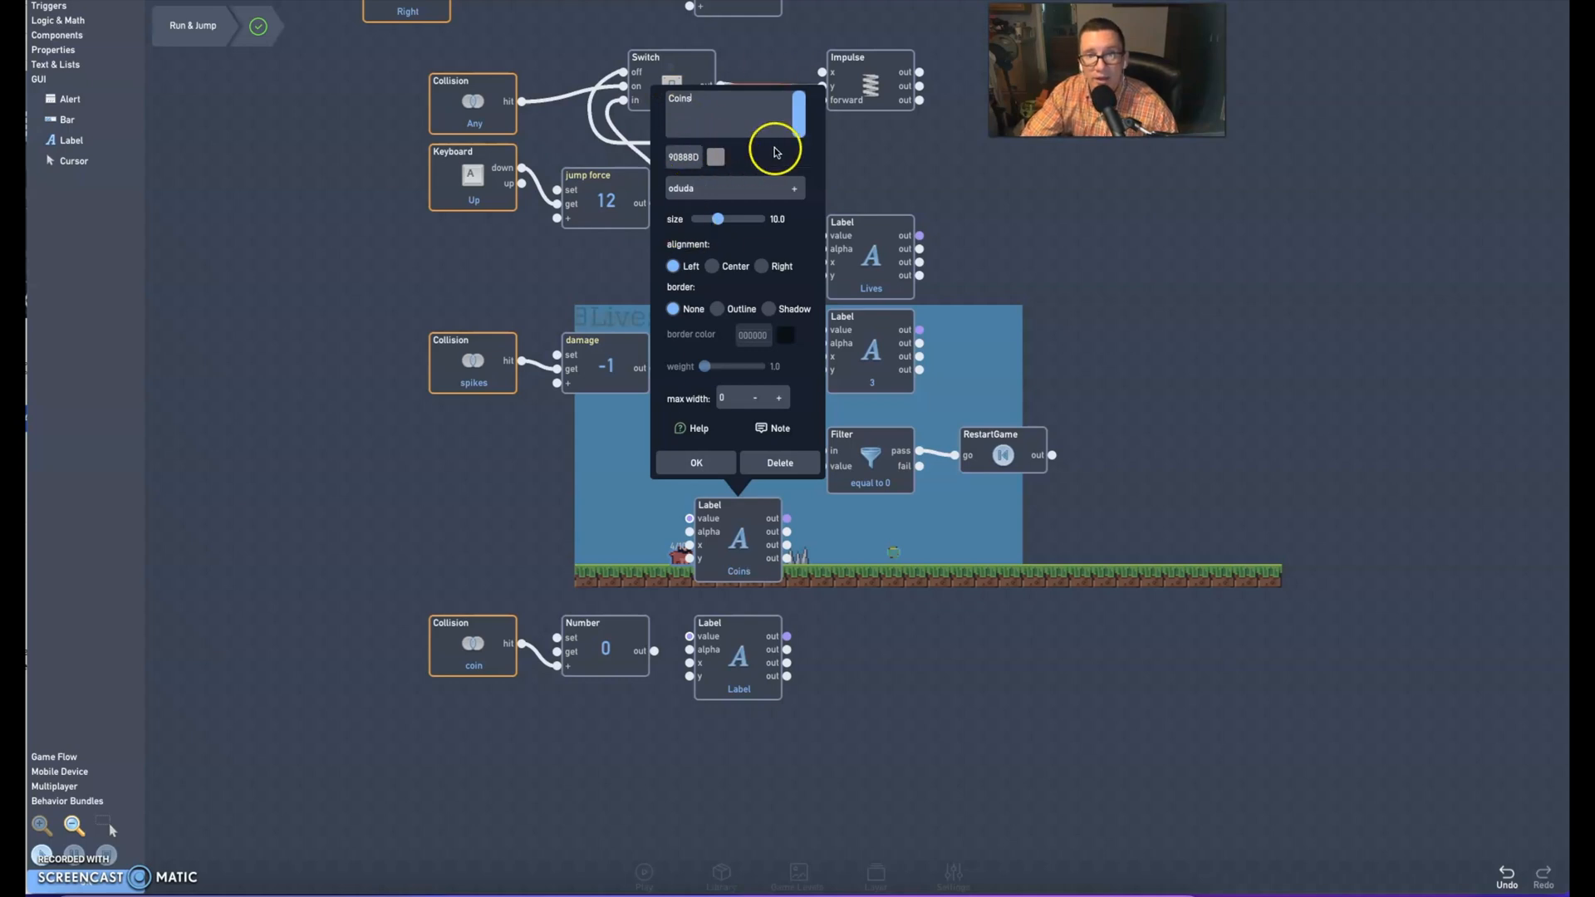
left_click(714, 158)
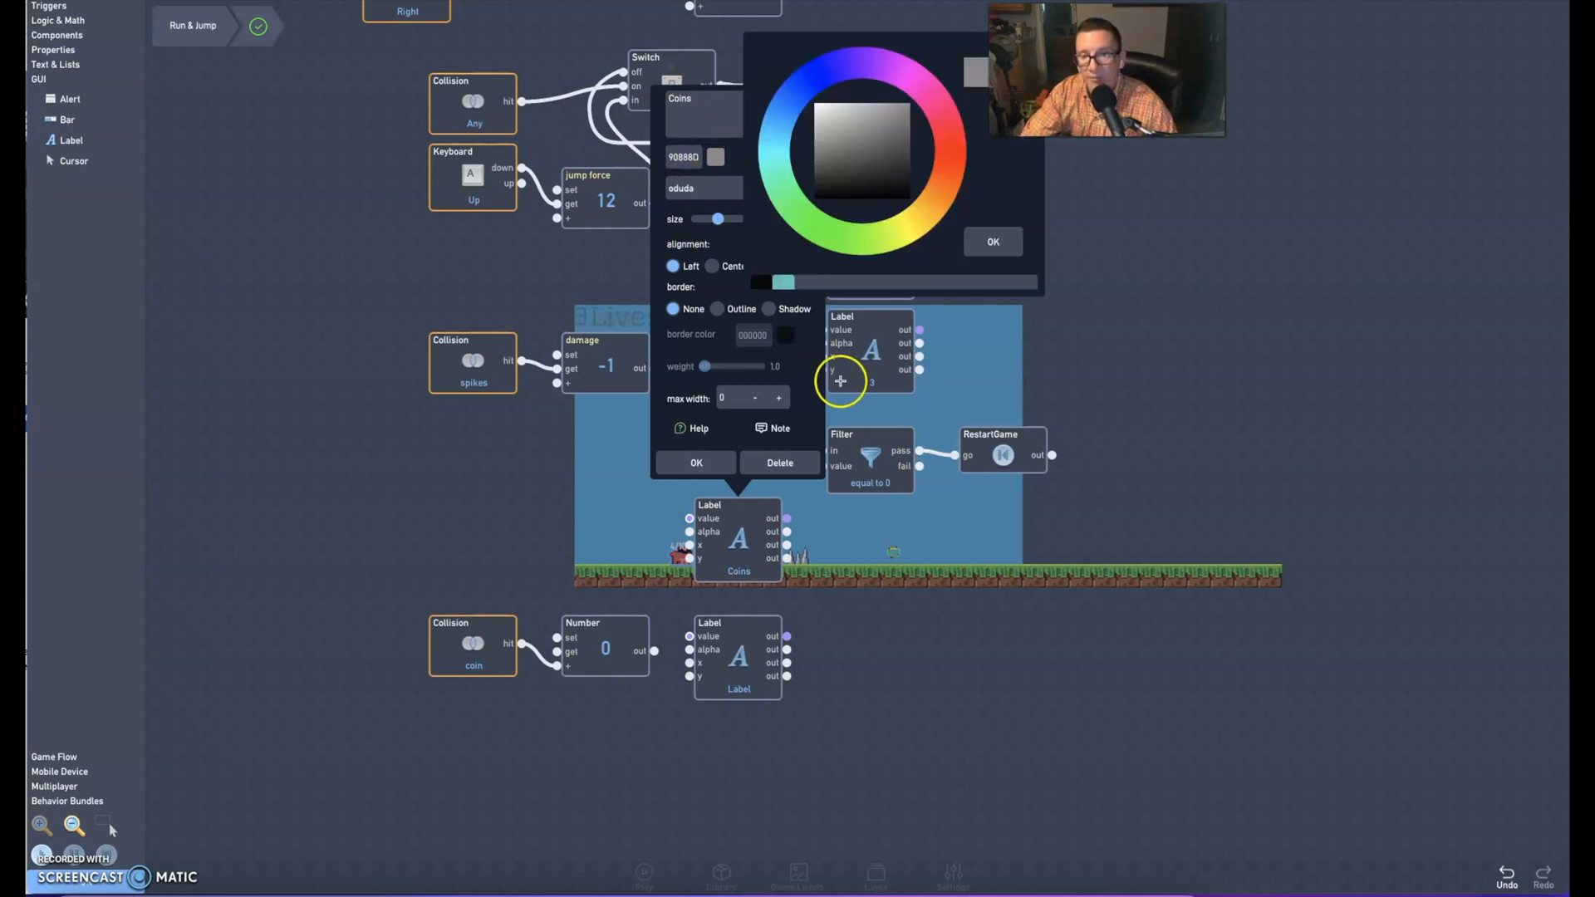
left_click(821, 221)
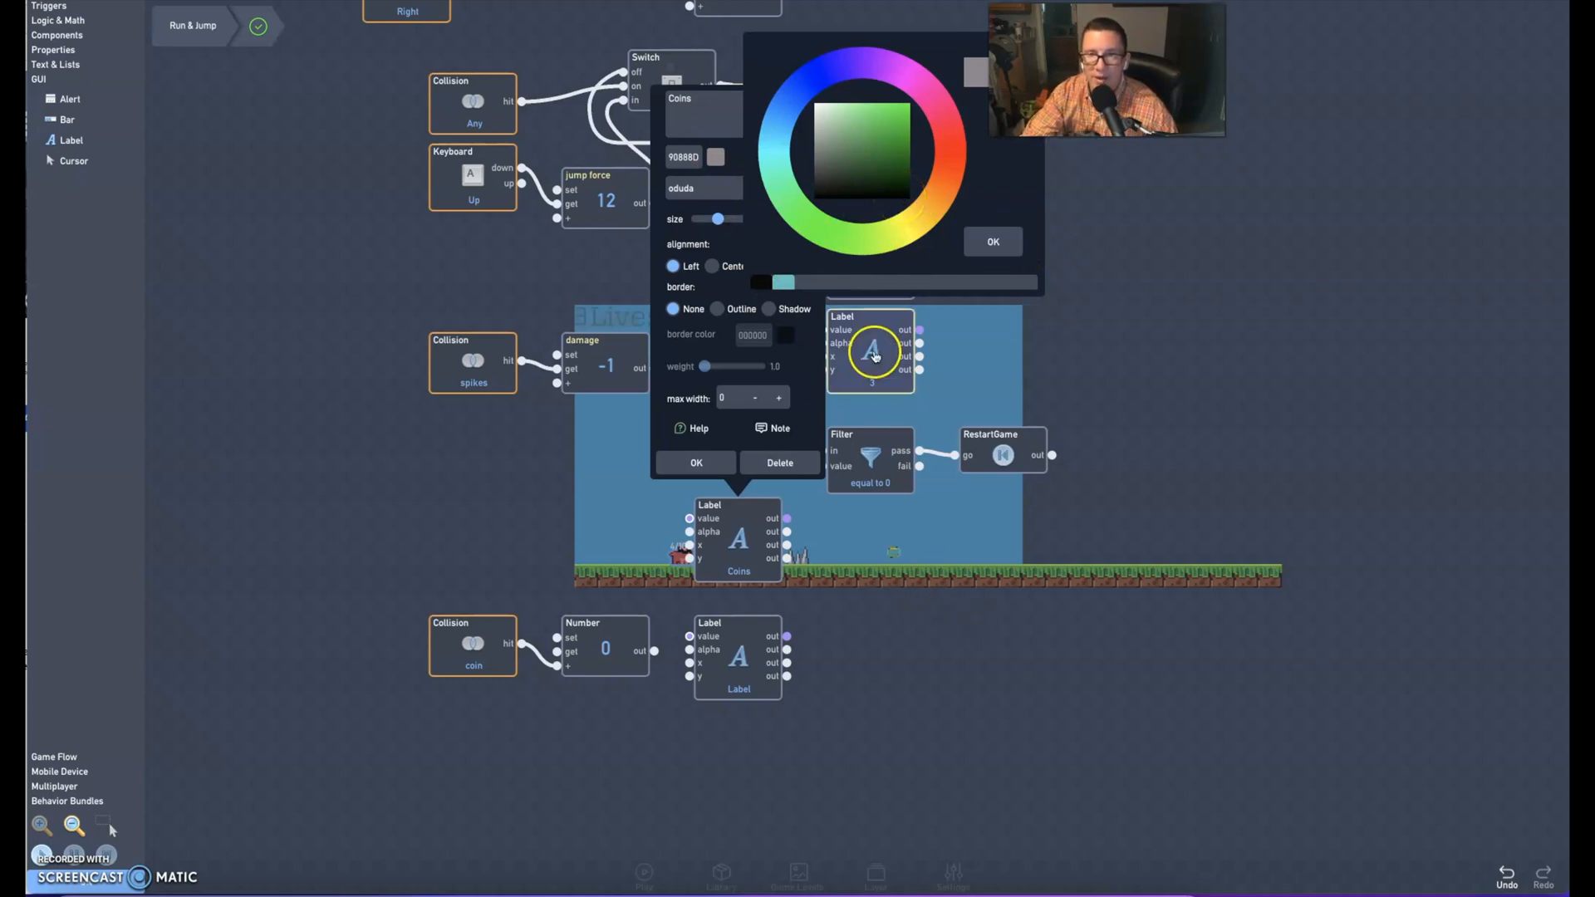
left_click(767, 288)
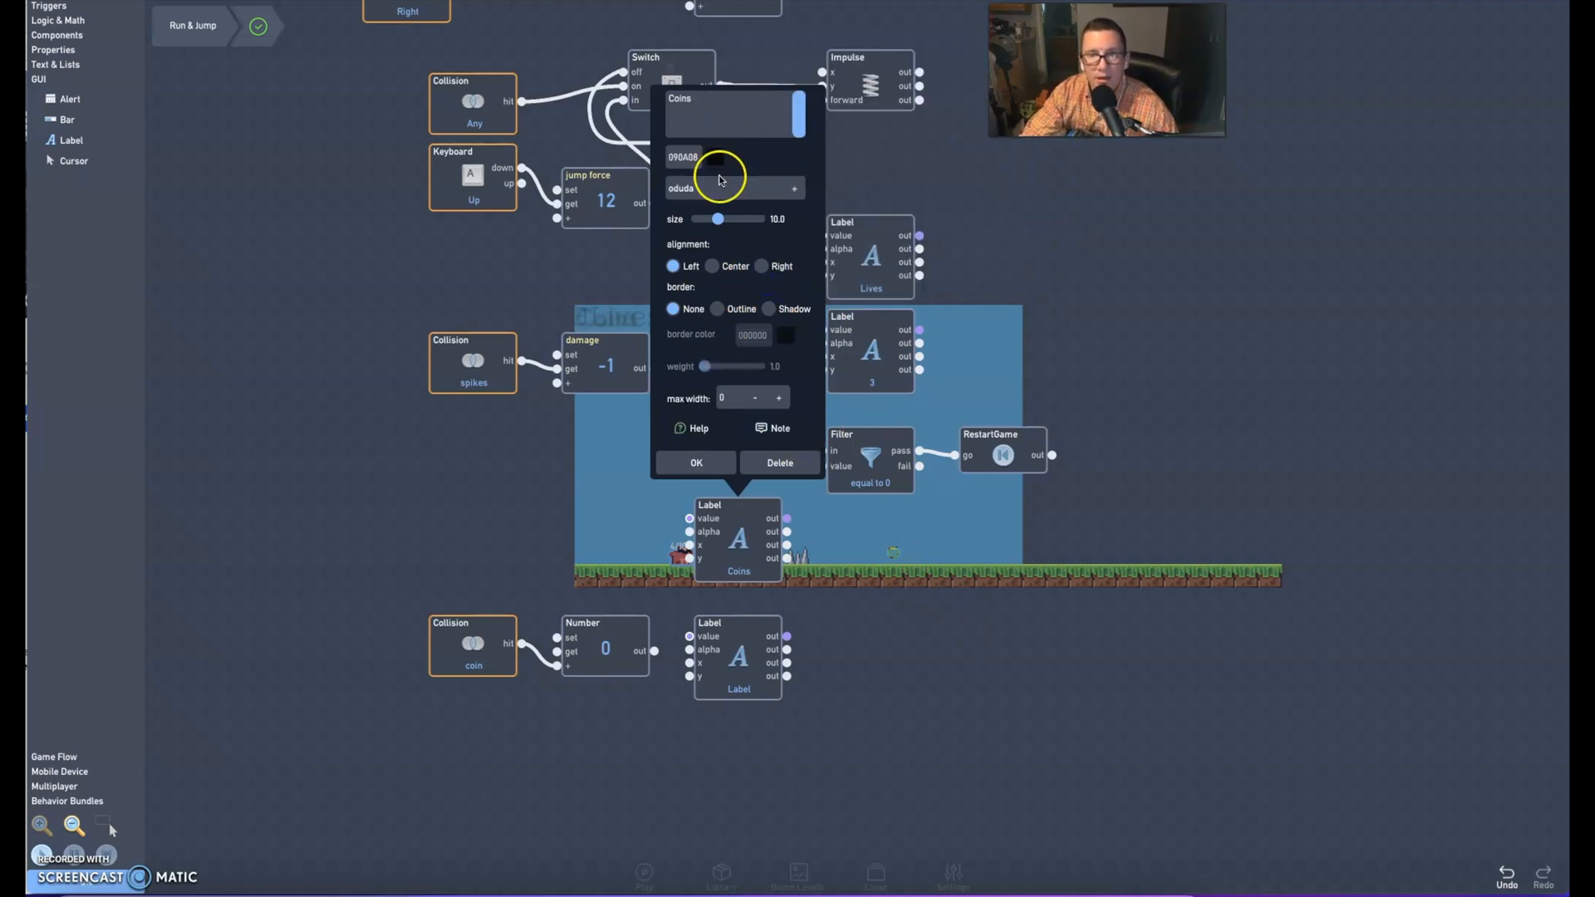
left_click(773, 188)
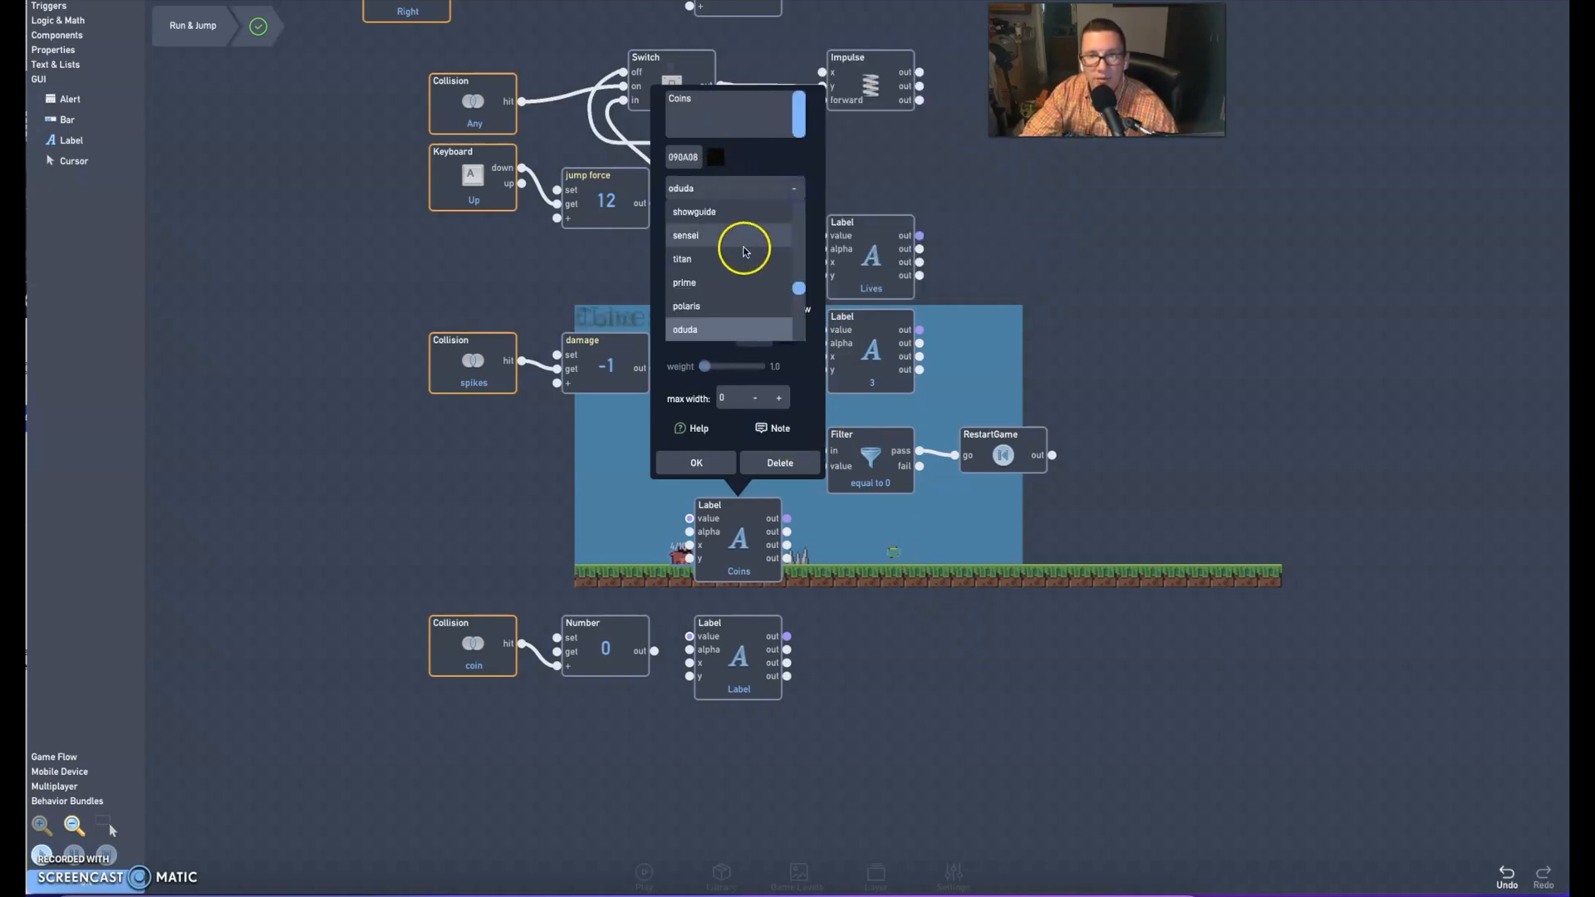
left_click(697, 305)
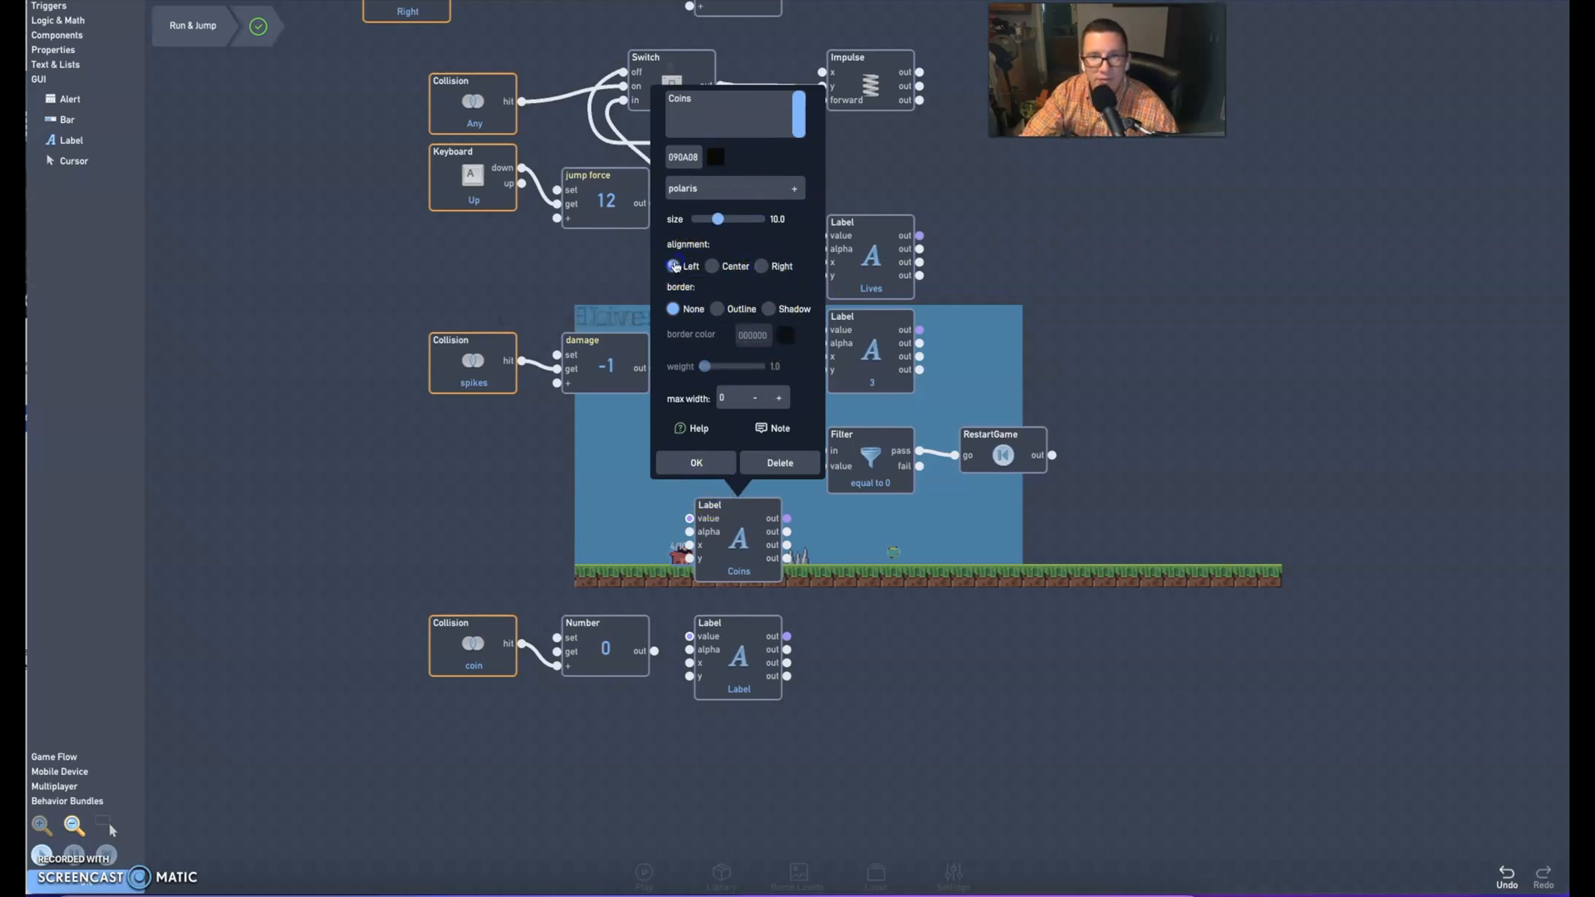
left_click(679, 462)
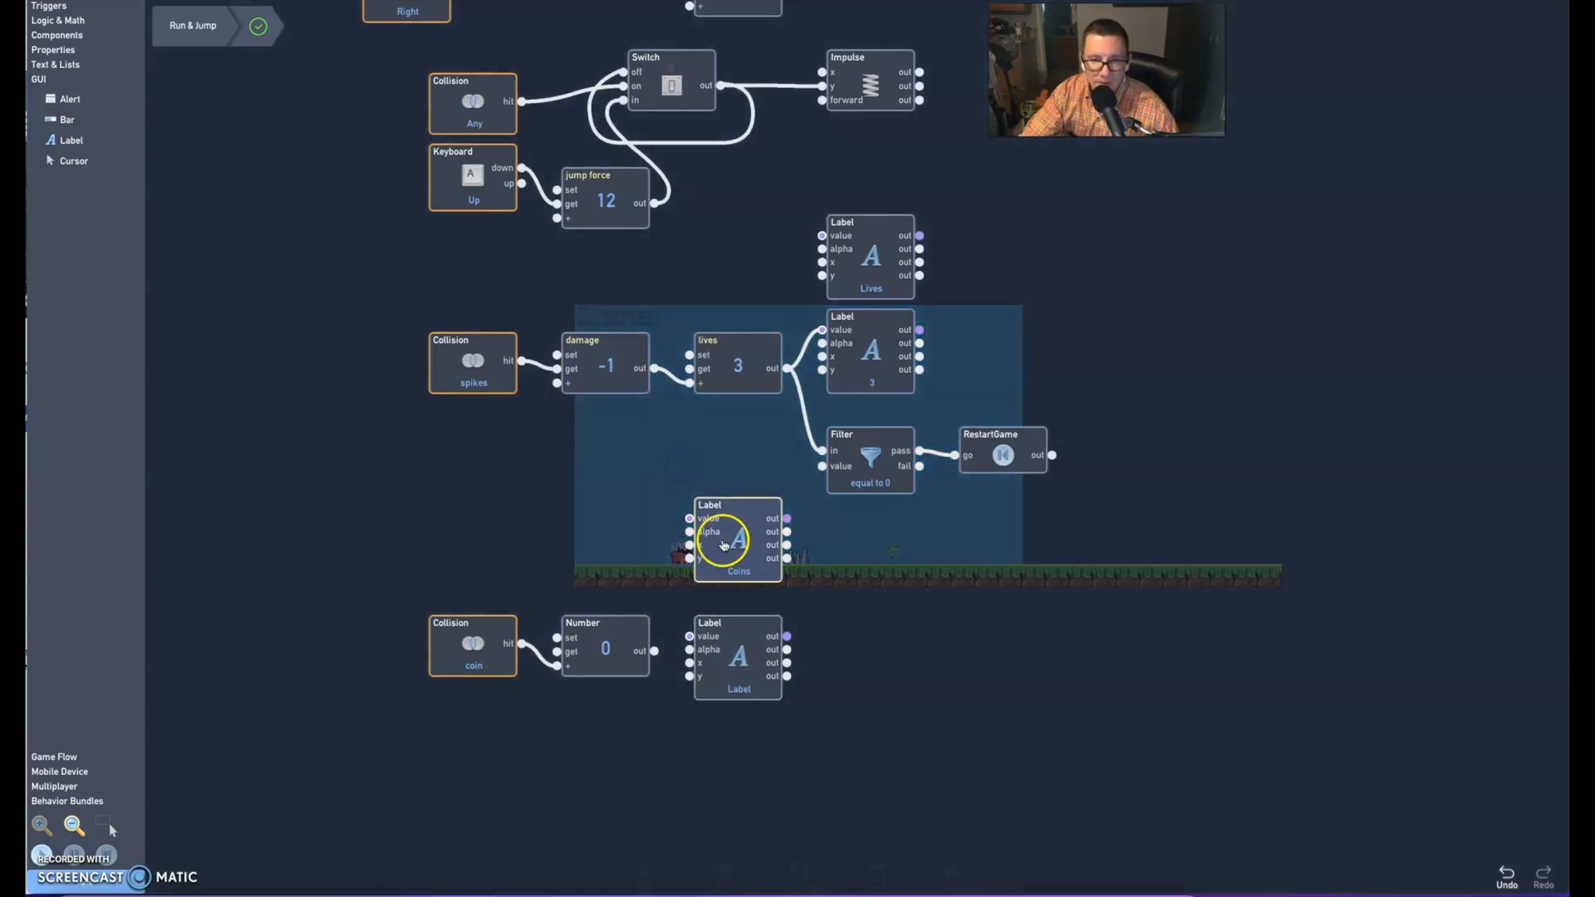
Connect the Number's out output to the lower Label's value input and set that label's text to 0
left_click(733, 658)
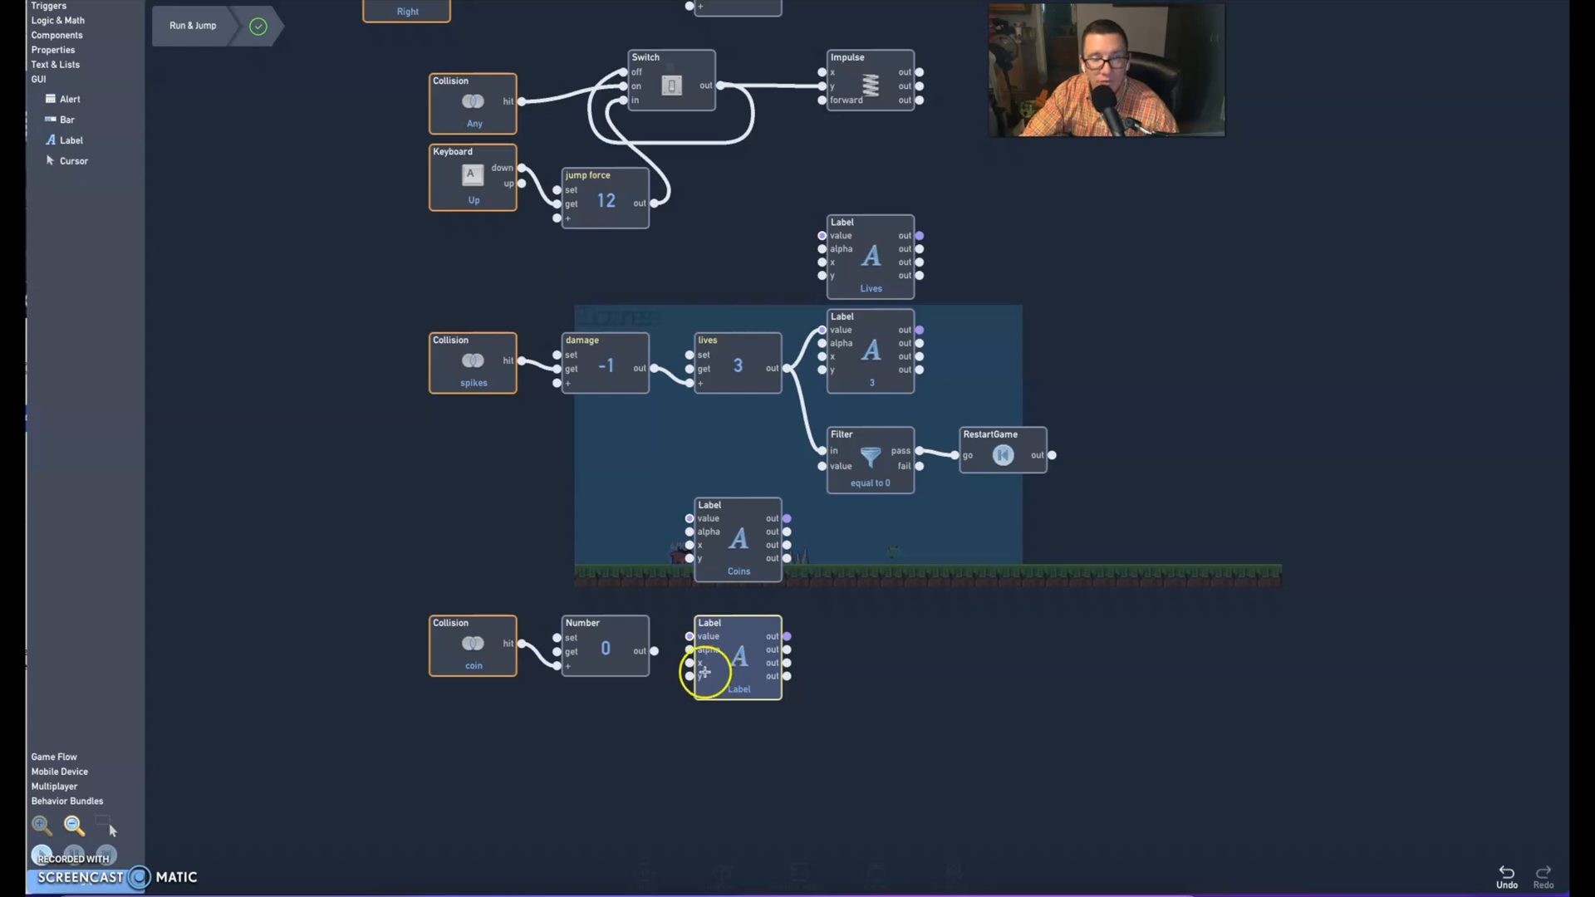
left_click_drag(655, 651, 691, 637)
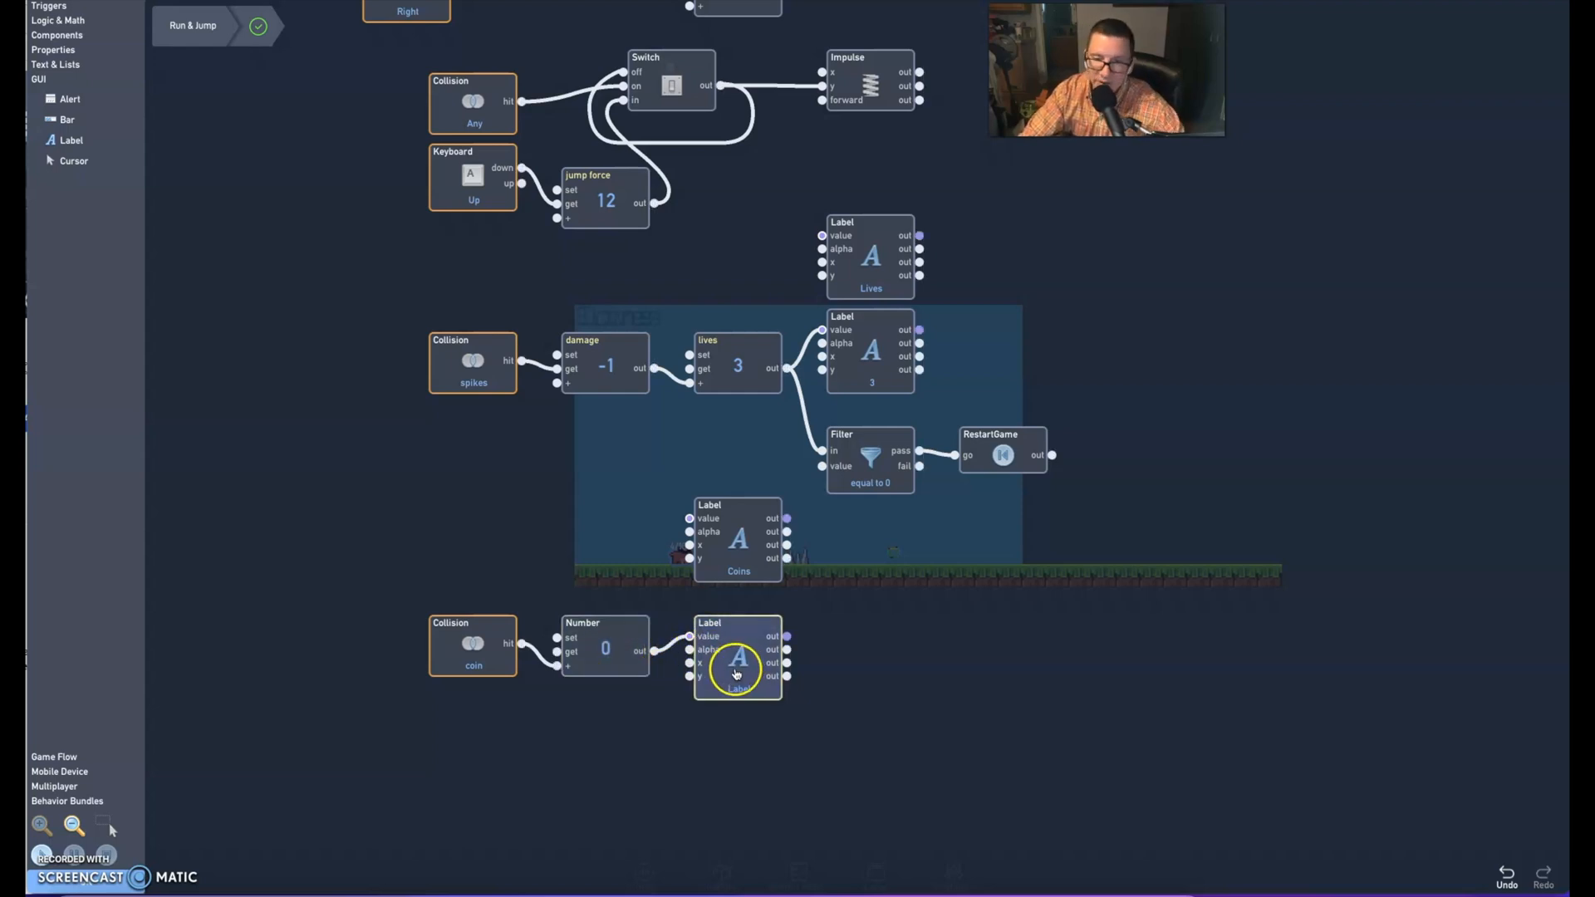
left_click(740, 673)
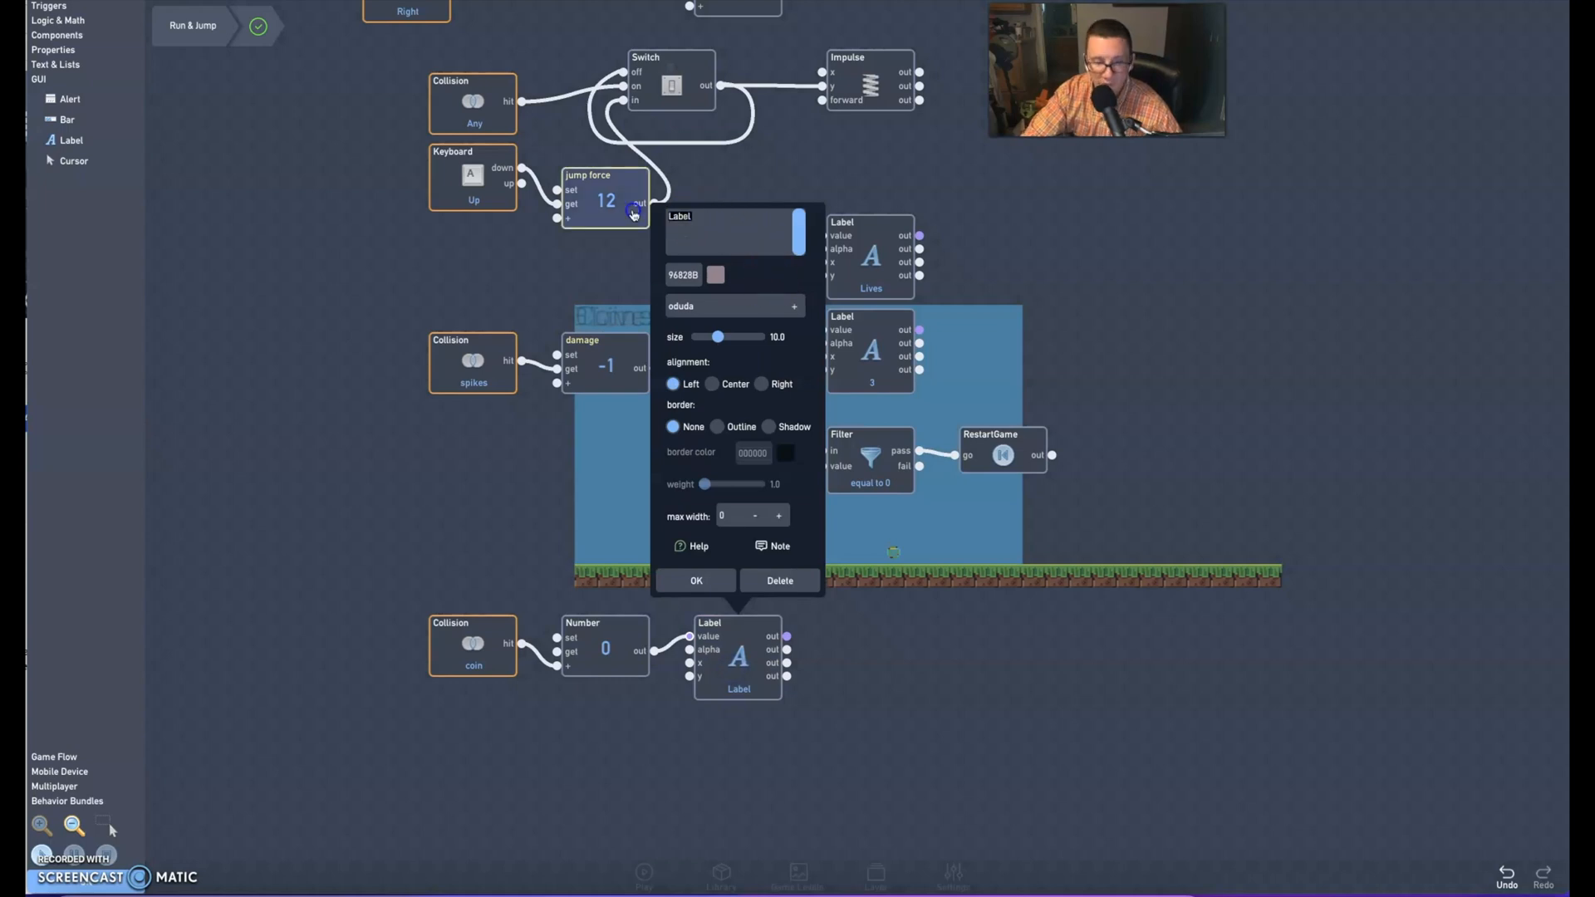
left_click(634, 214)
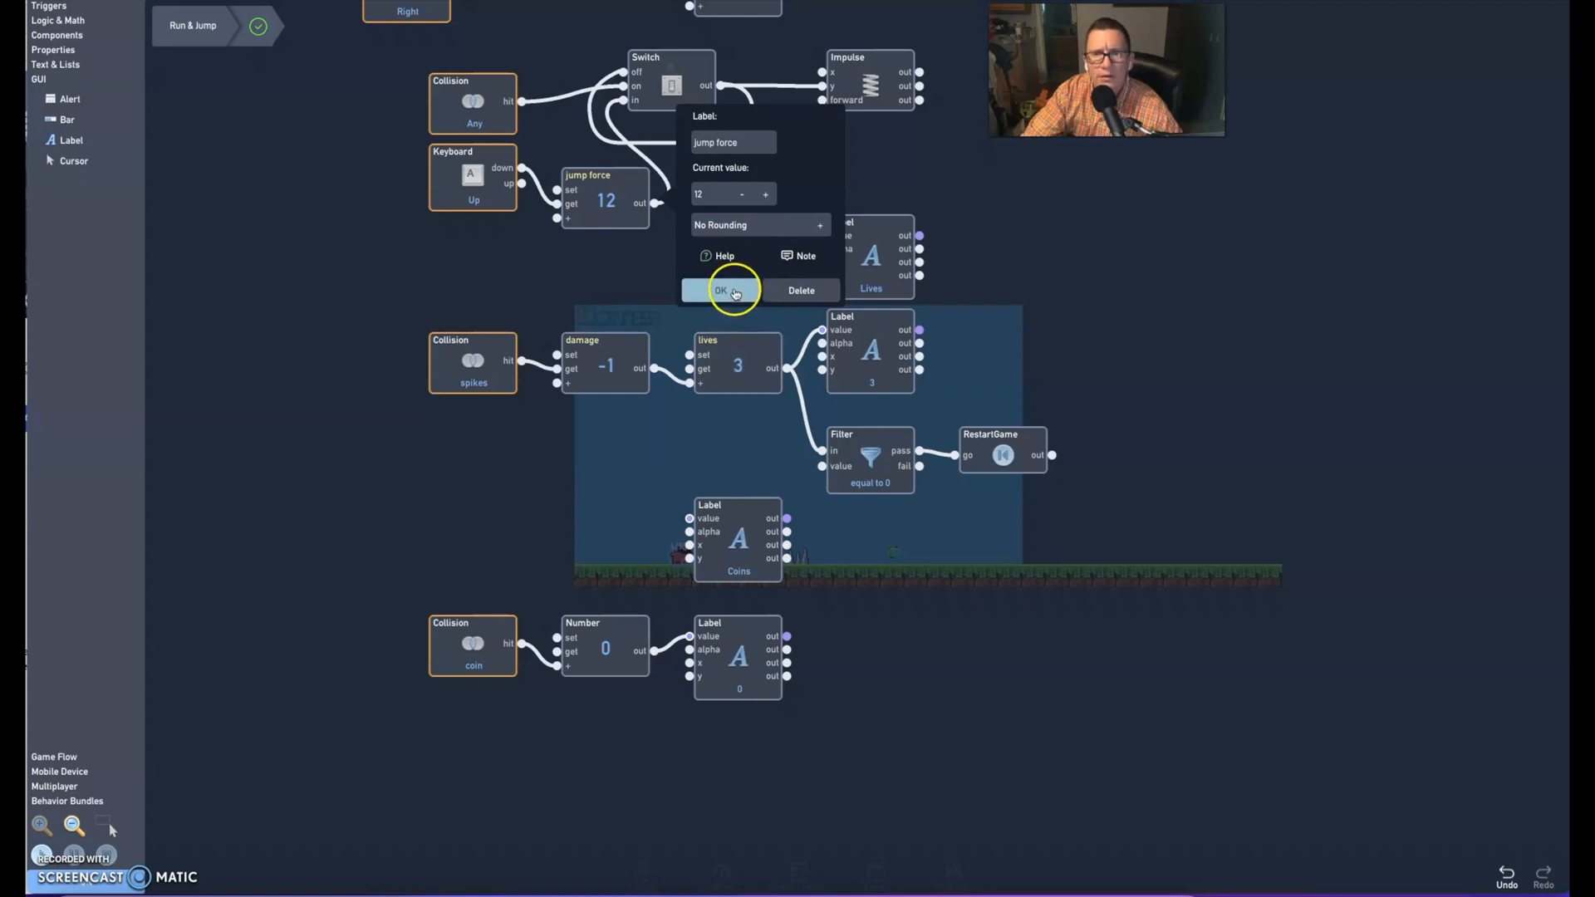
left_click(732, 292)
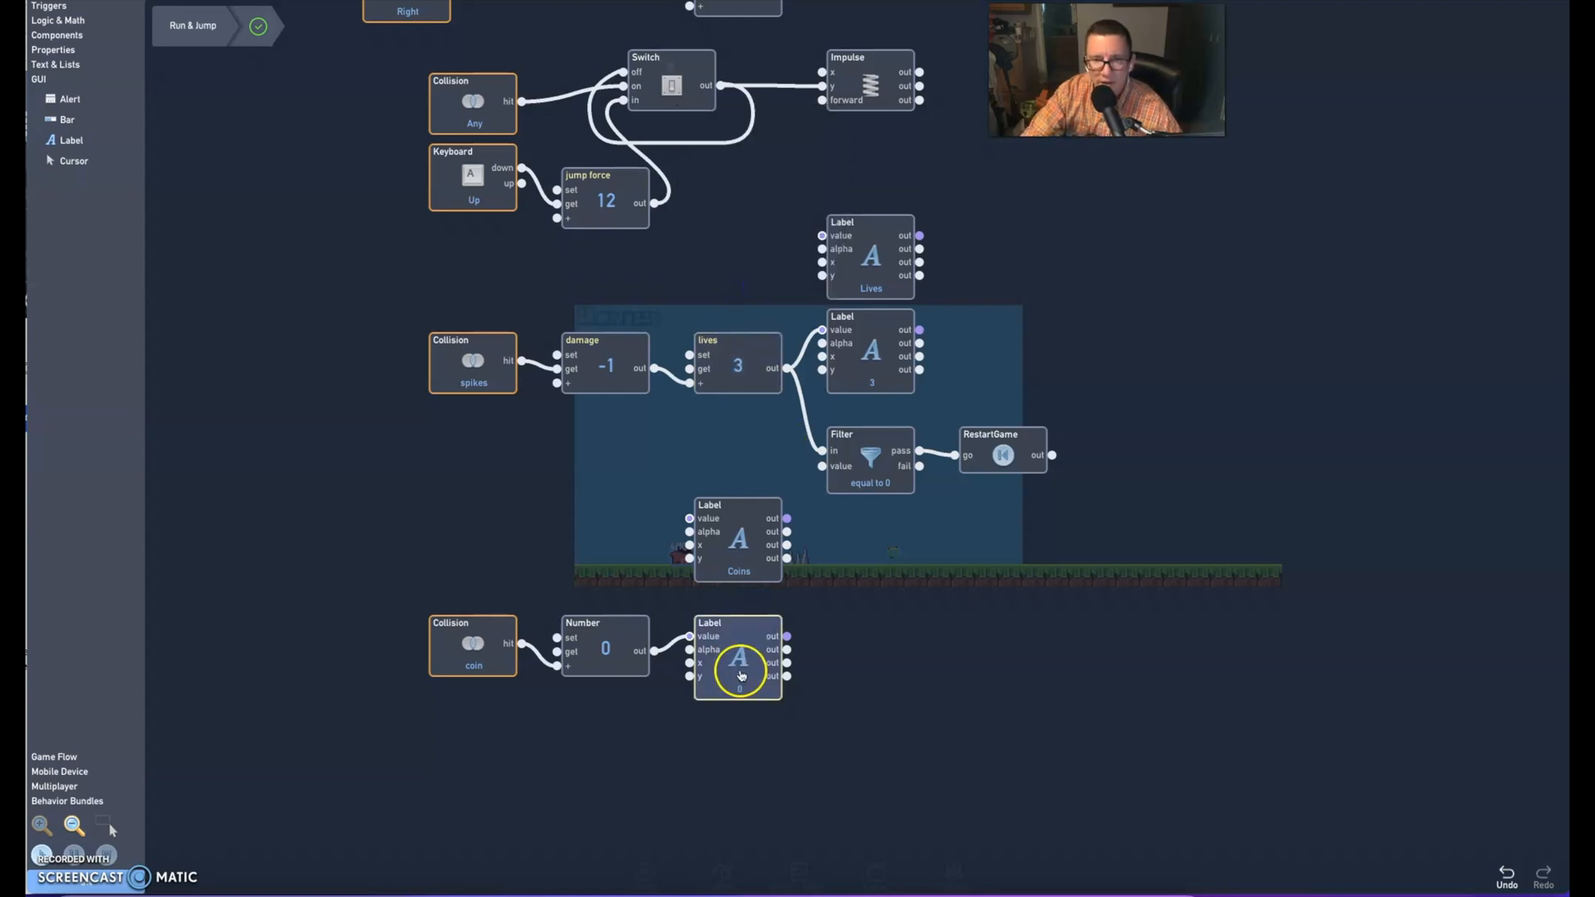
Set the coin count label's font to polaris and its colour to the saved near-black
left_click(741, 671)
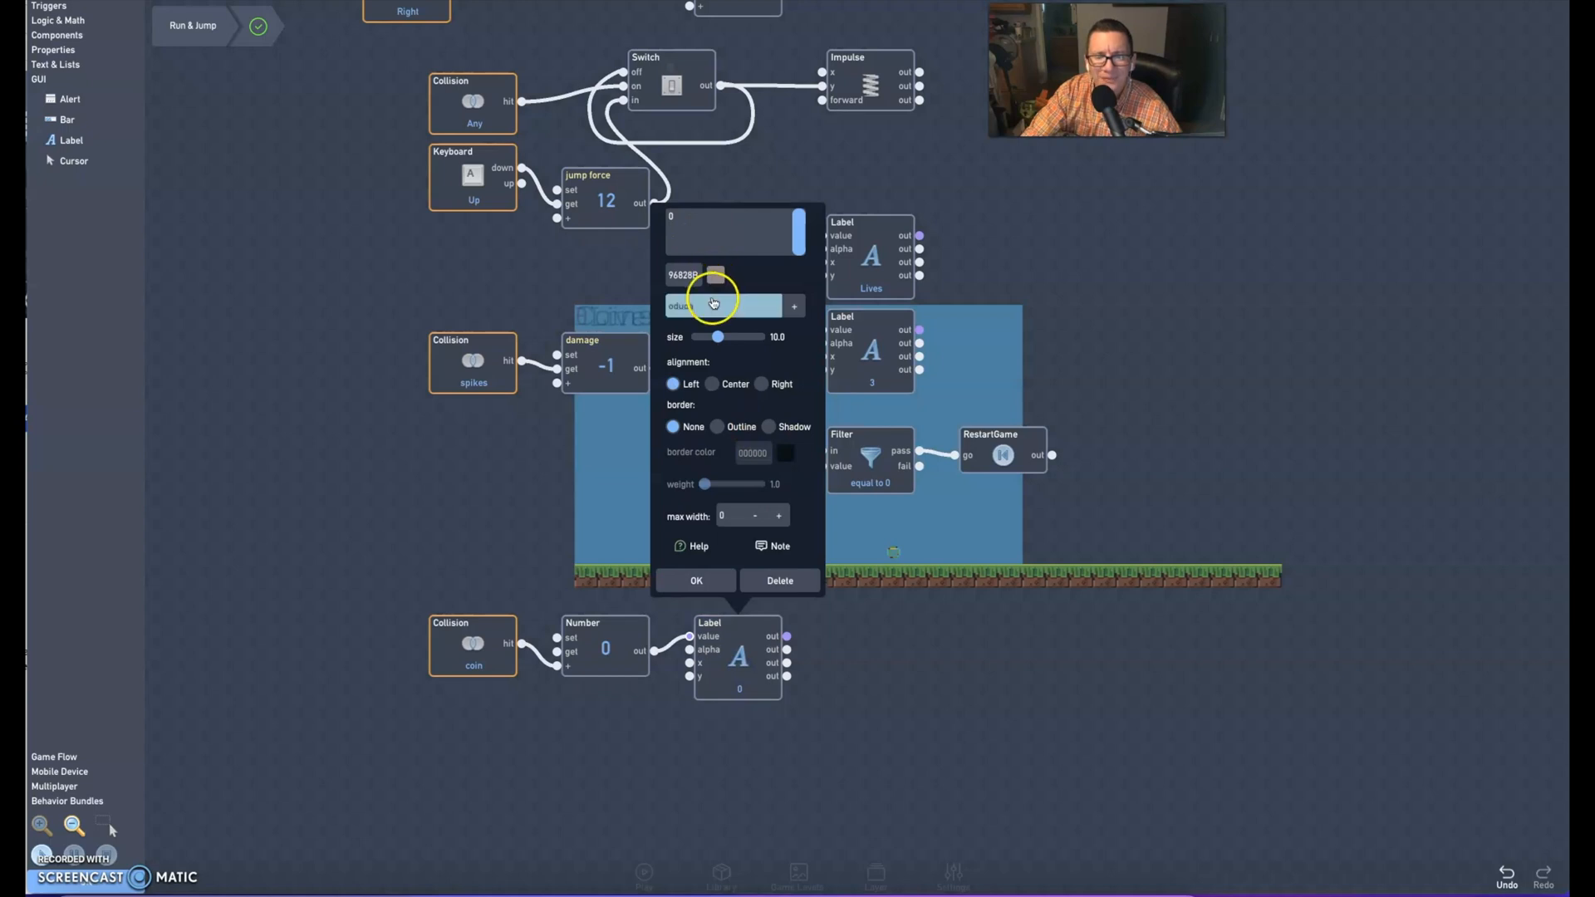
left_click(717, 305)
left_click(691, 422)
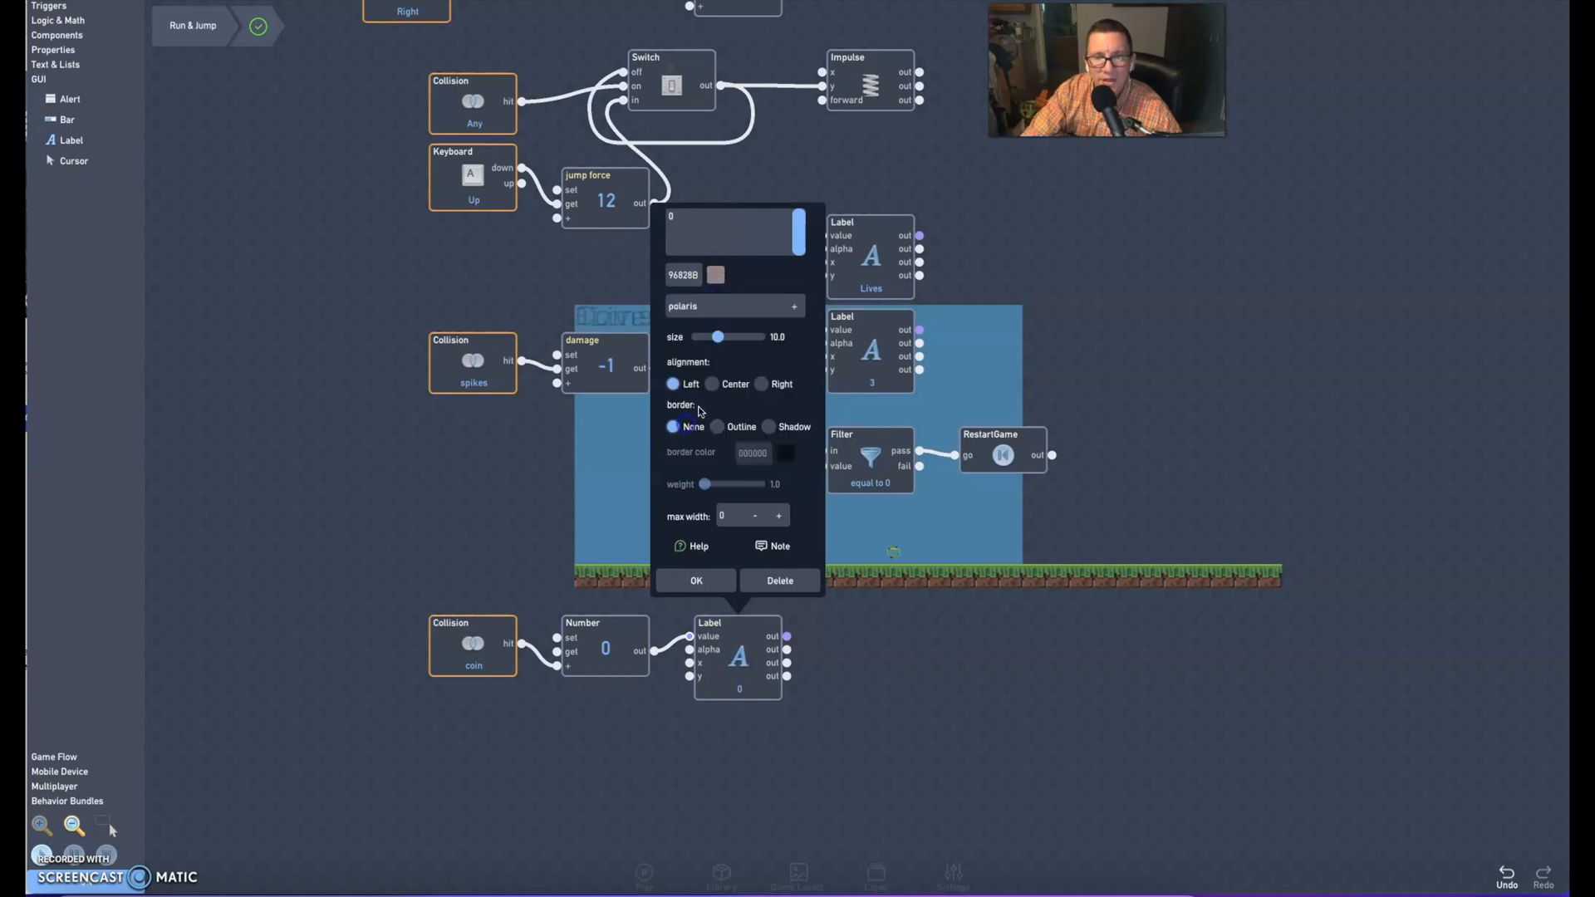
left_click(716, 280)
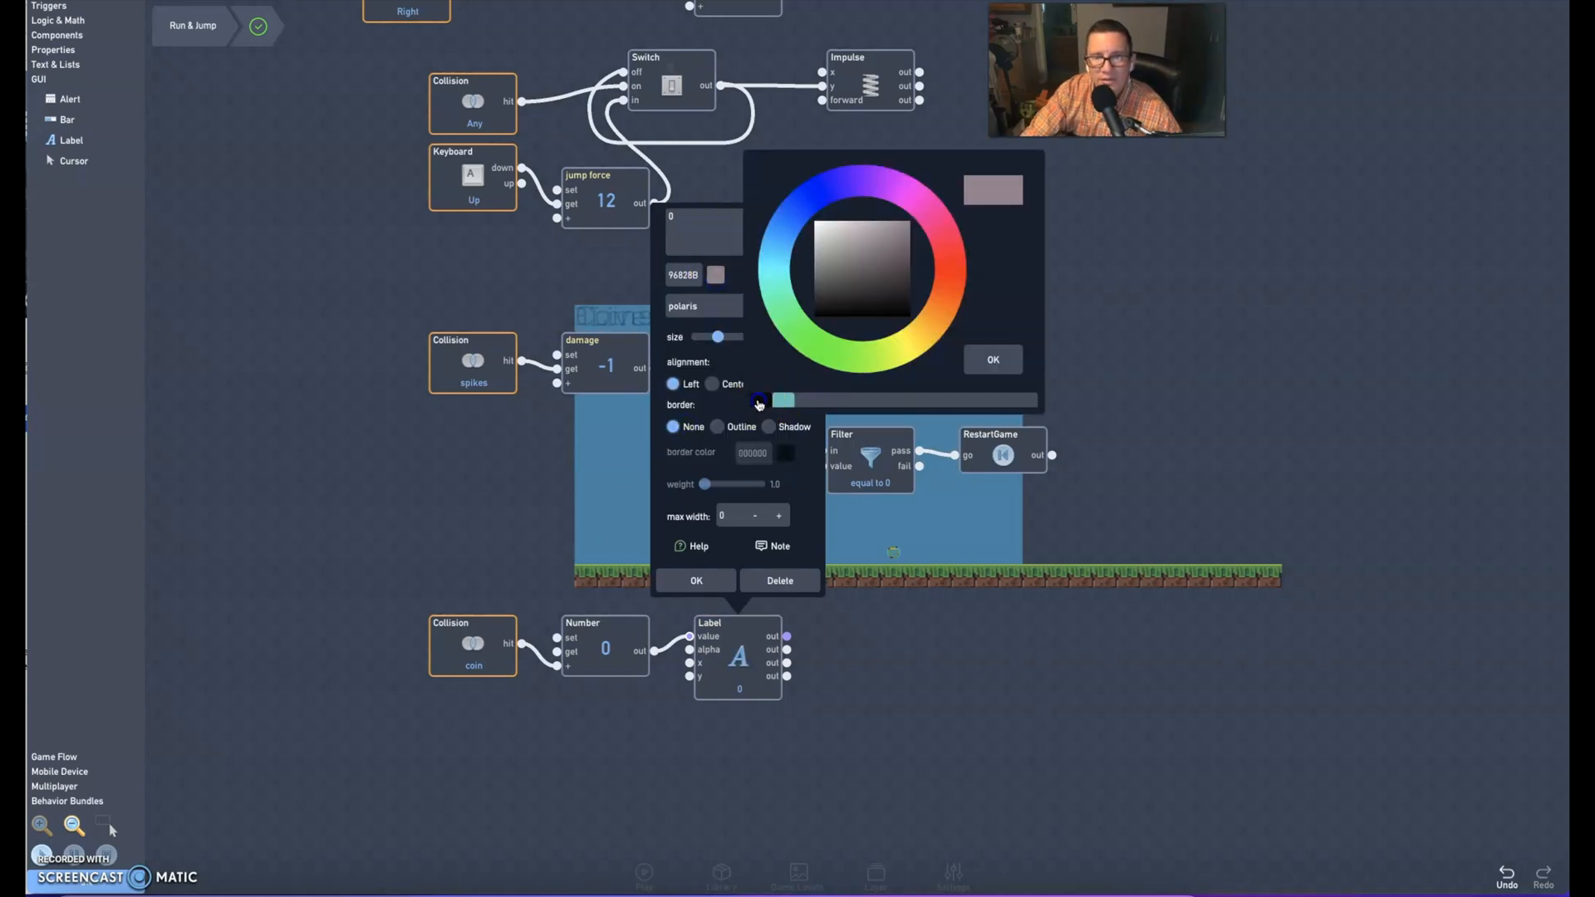
left_click(761, 401)
left_click(731, 590)
left_click(728, 641)
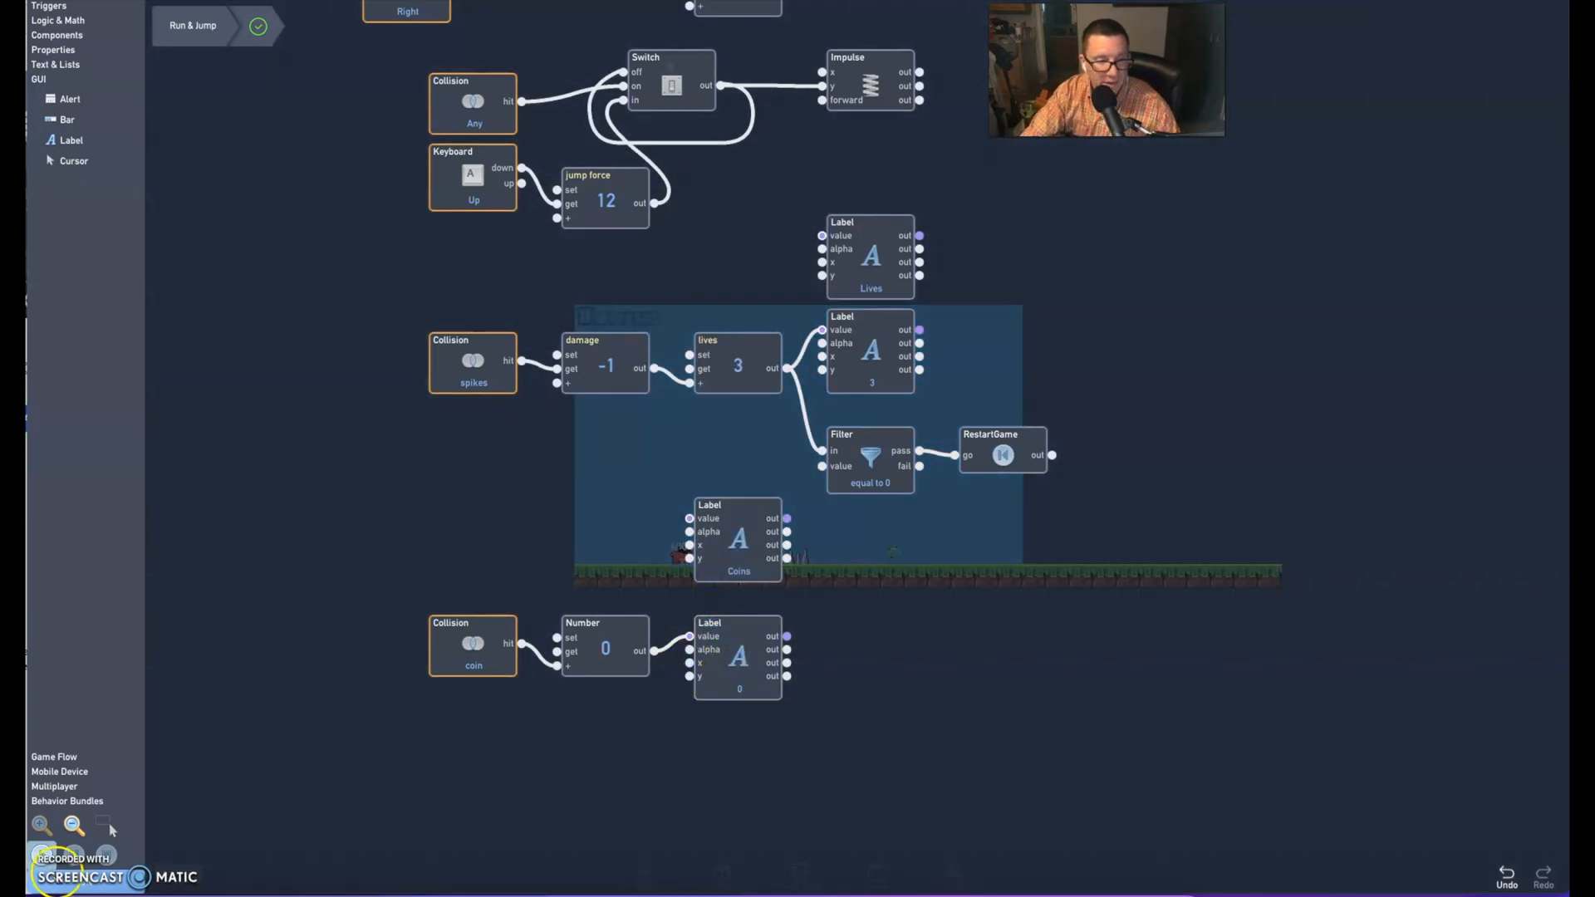
Close the player's behaviors and settings, and place the Coins label and its 0 side by side in the game view's upper-right corner
left_click(69, 883)
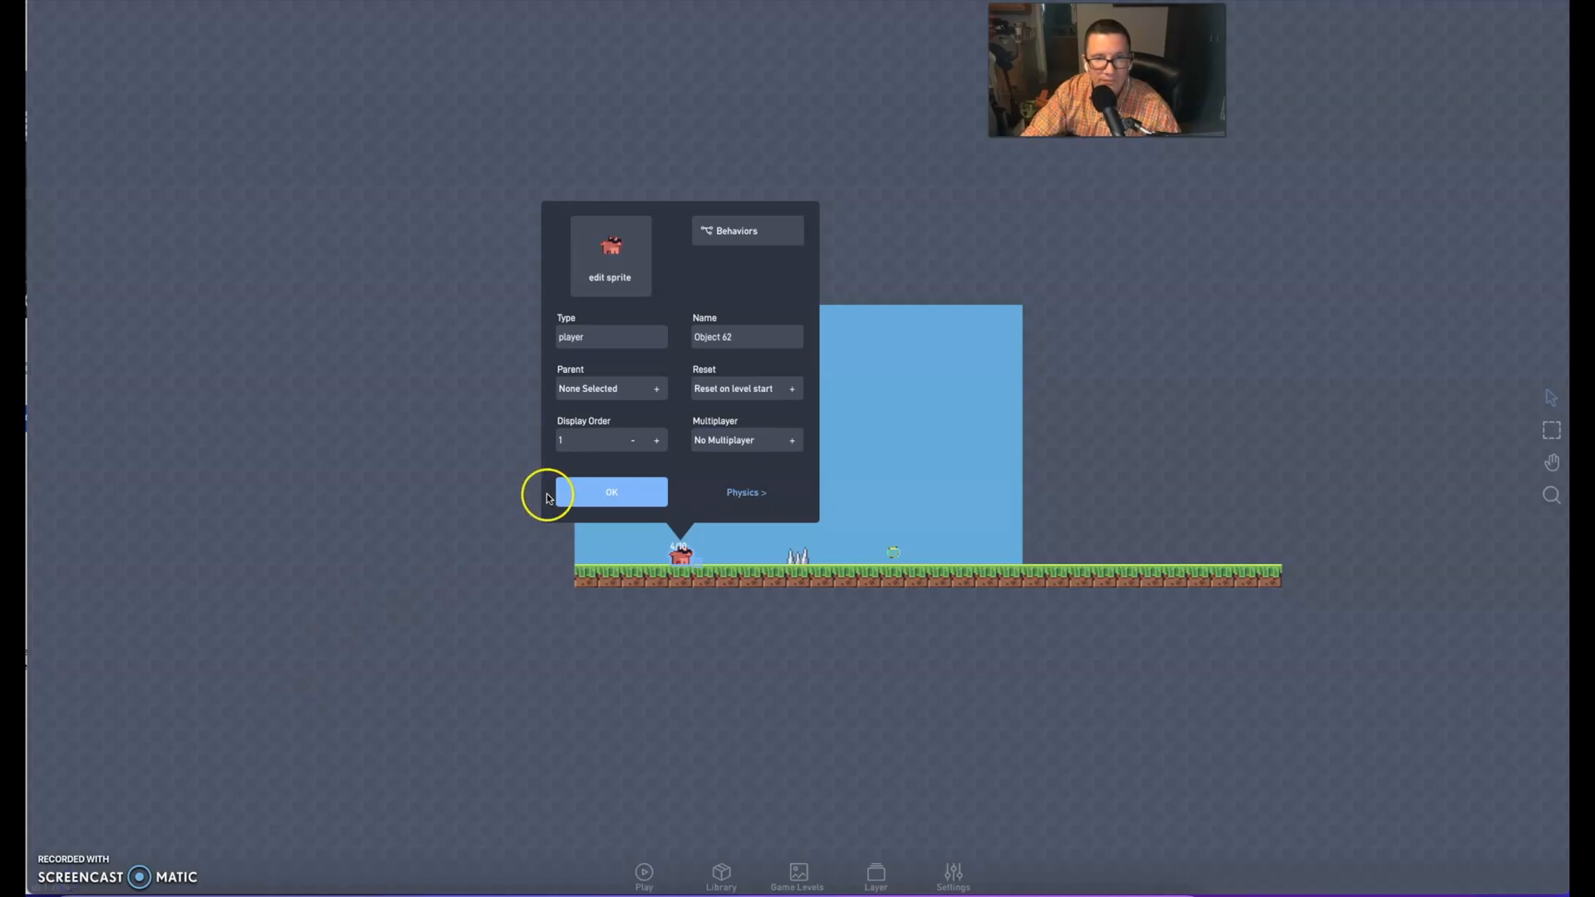
left_click(606, 496)
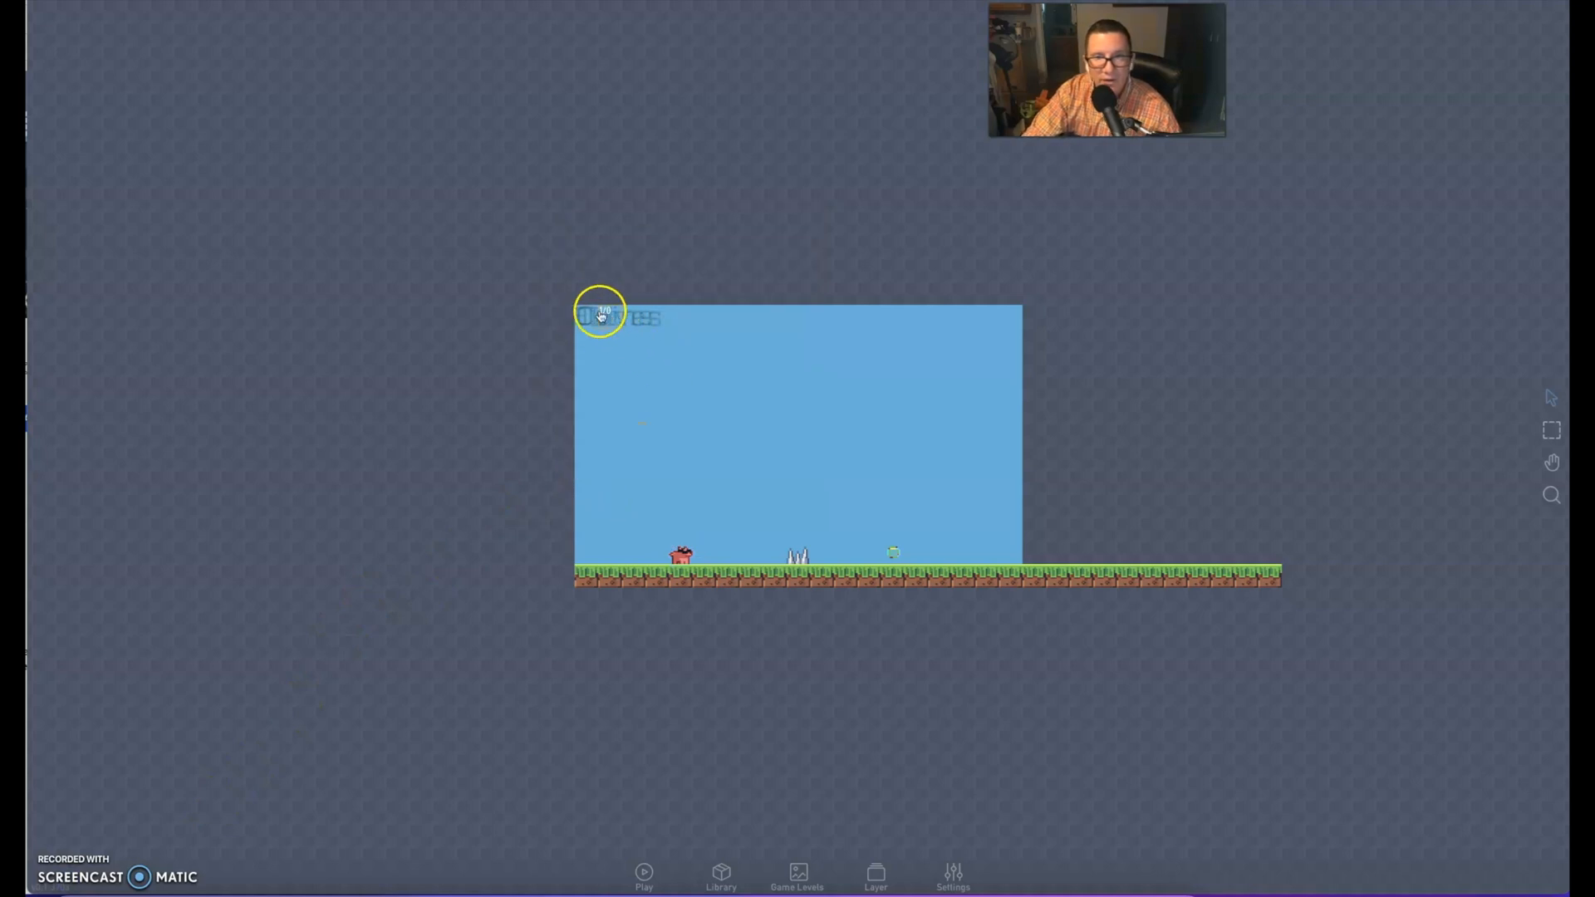
left_click_drag(804, 314, 806, 312)
left_click_drag(588, 319, 987, 317)
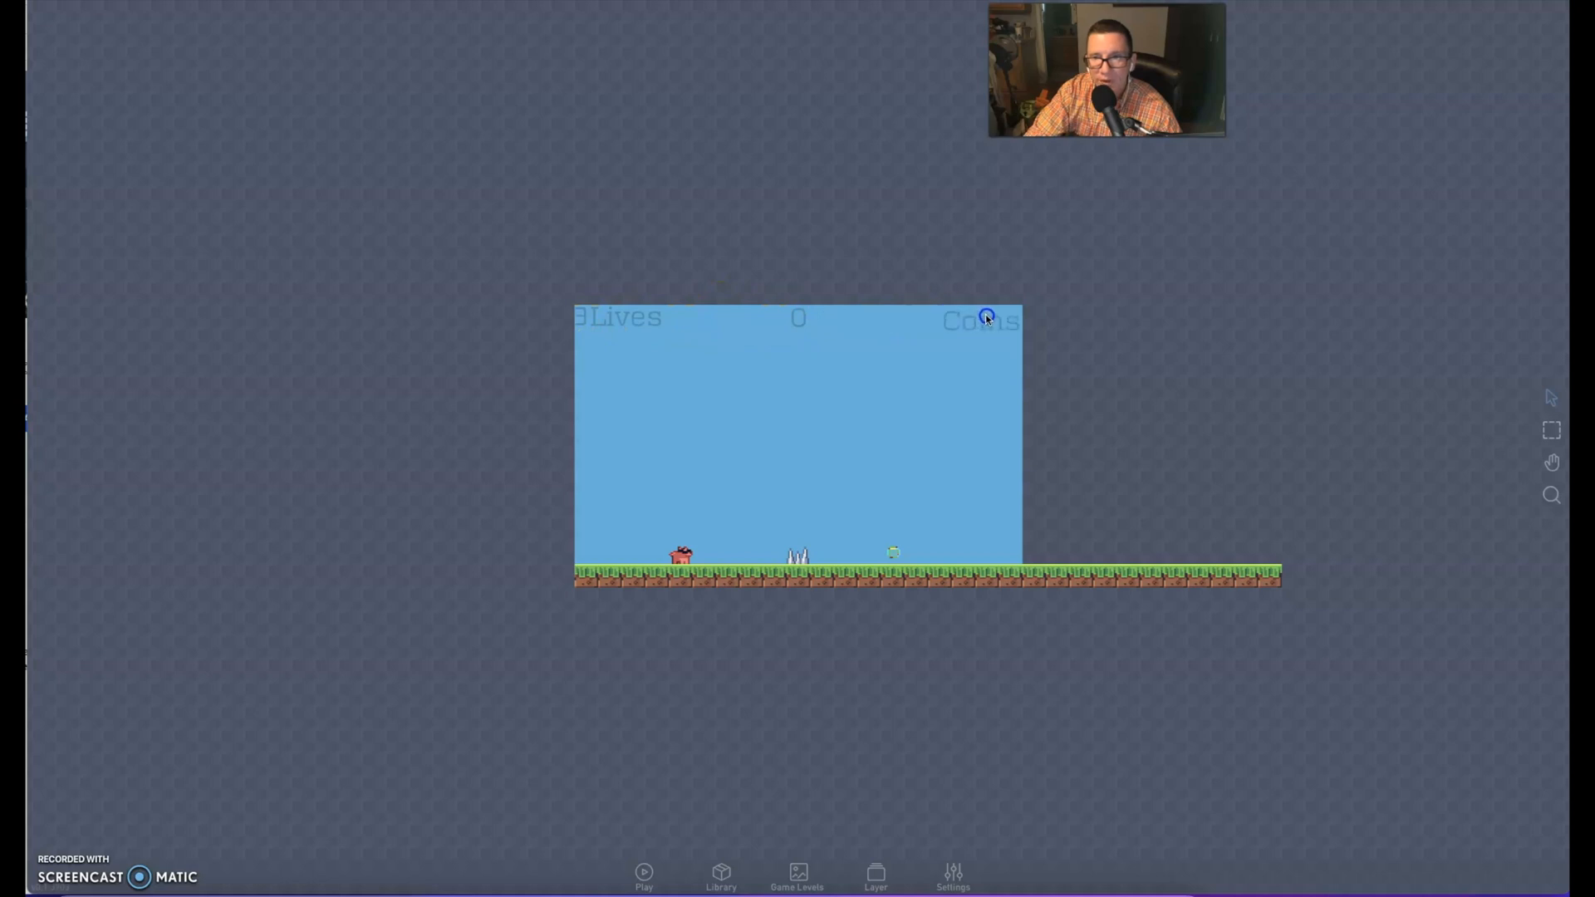
left_click_drag(798, 323, 959, 318)
left_click(961, 327)
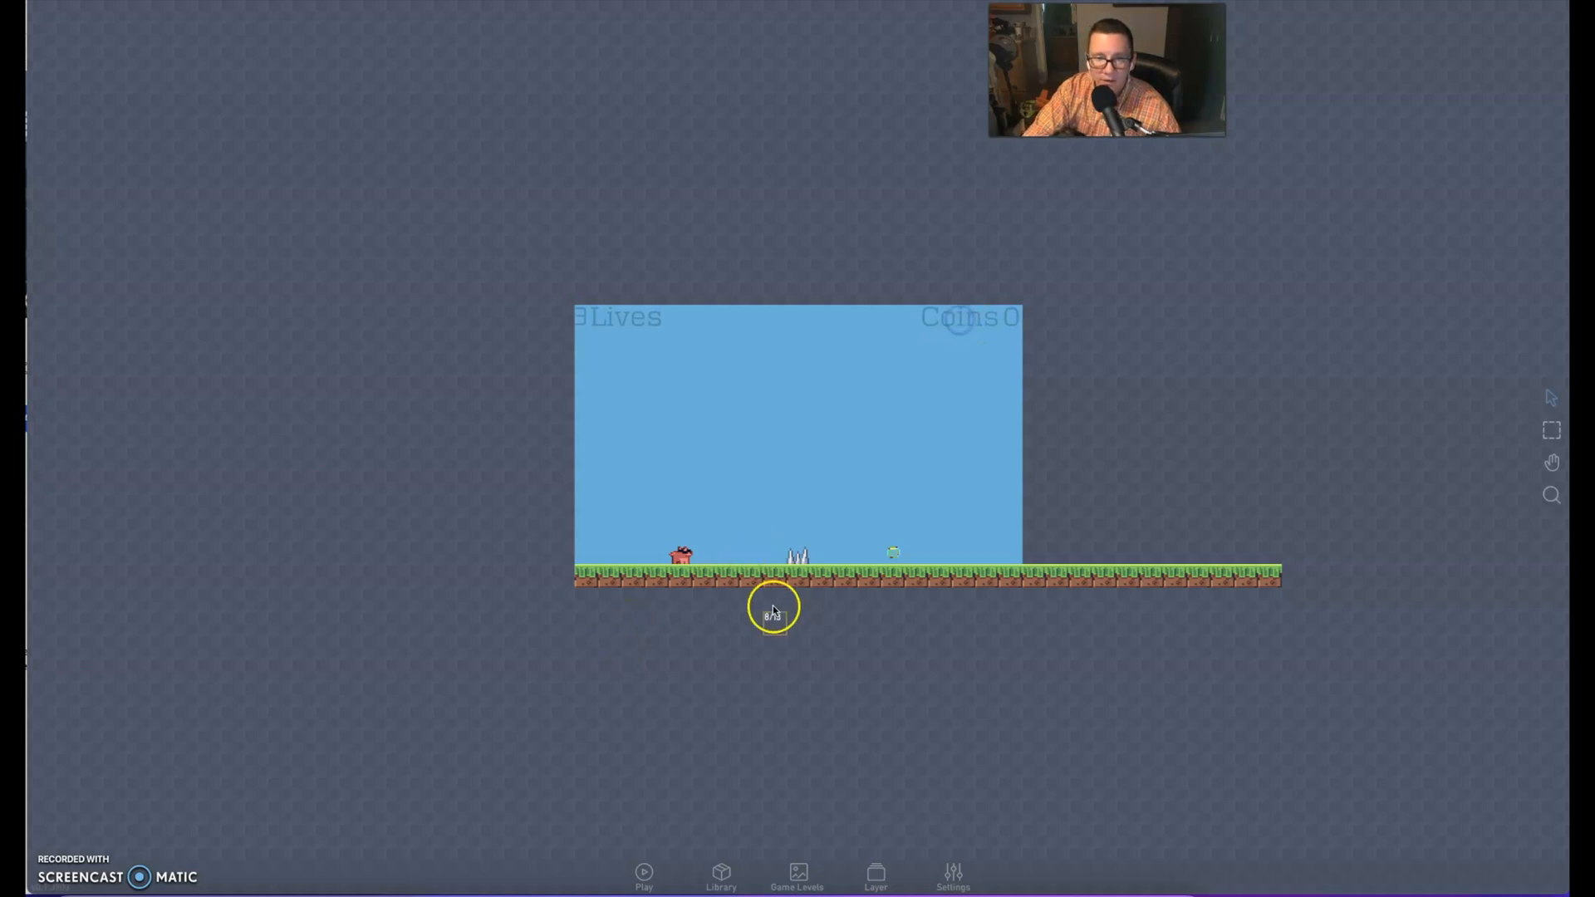
Play-test the game by moving the player through the spikes and the coin, and return to editing
left_click(645, 874)
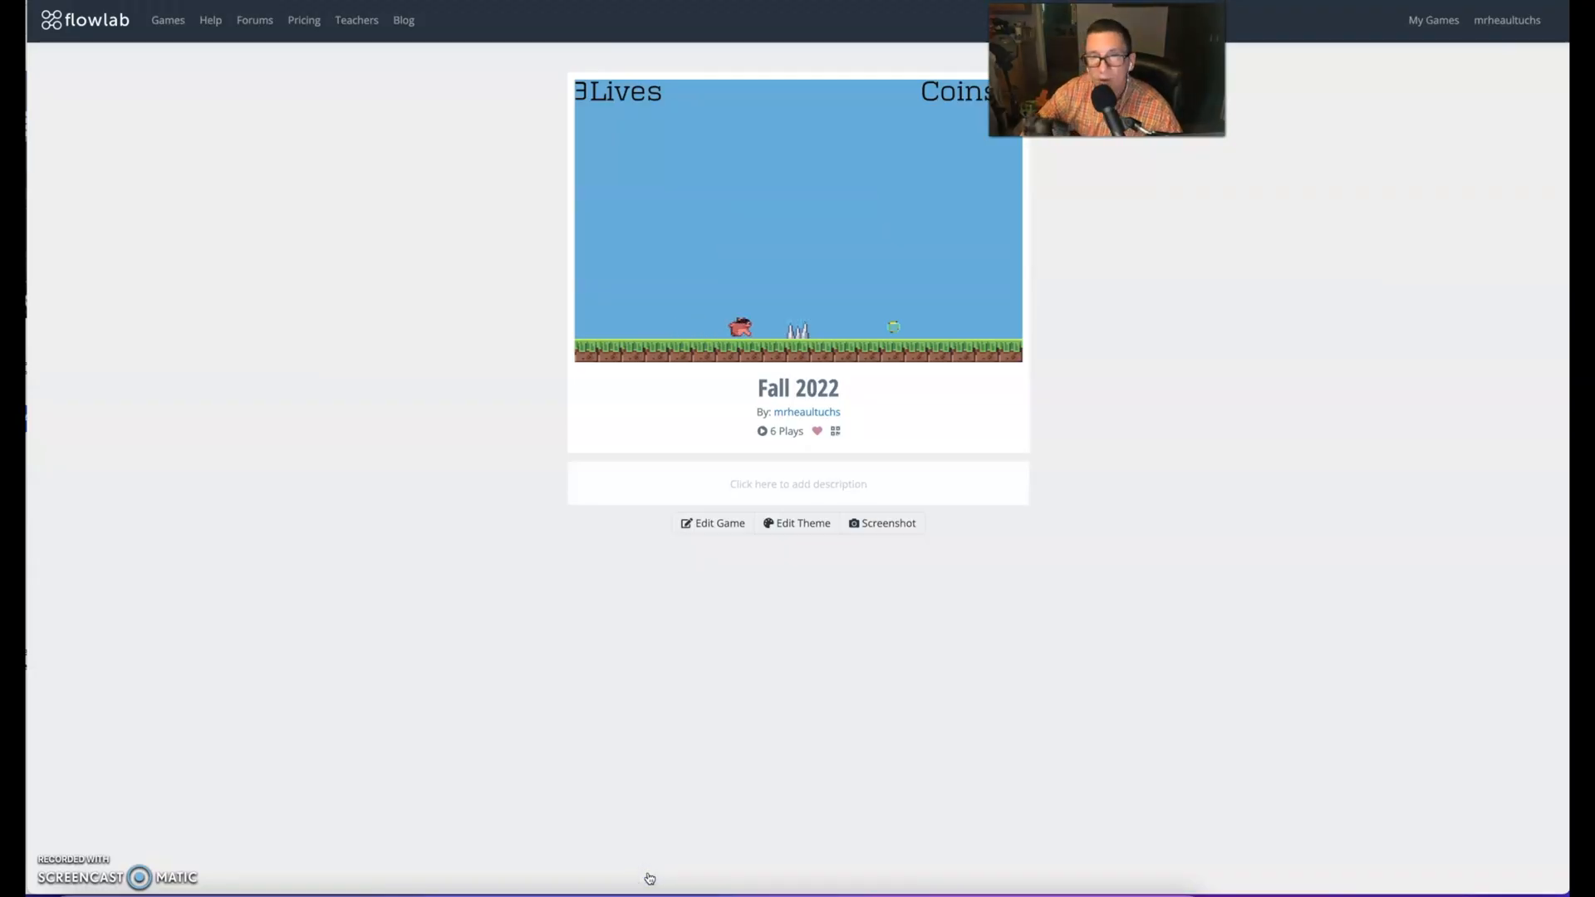
key("Right")
key("space")
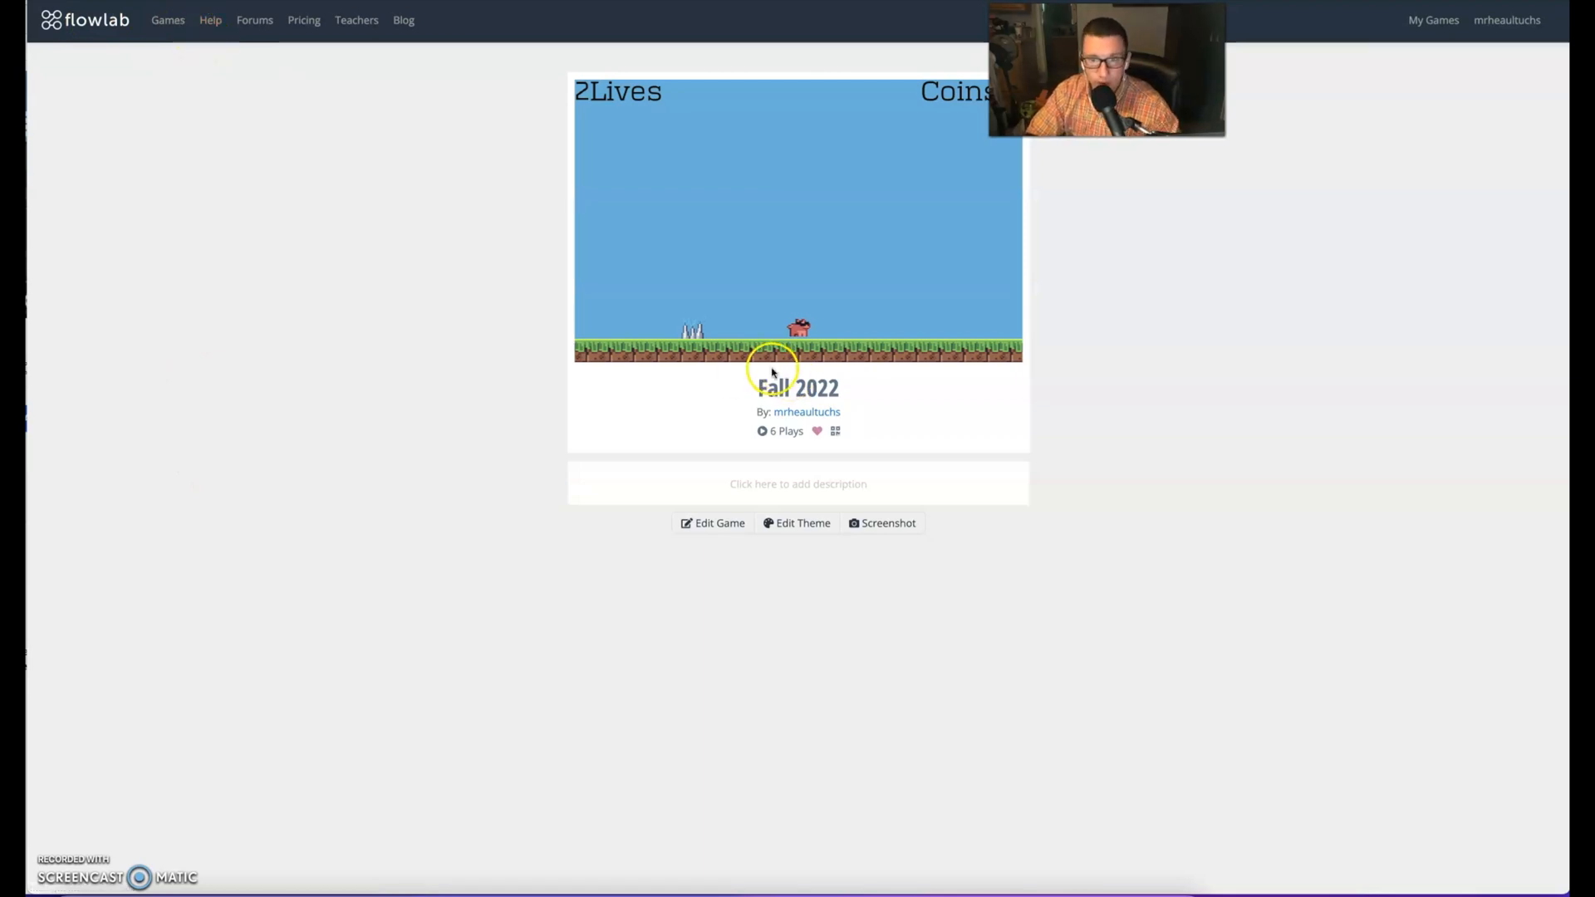
left_click(712, 523)
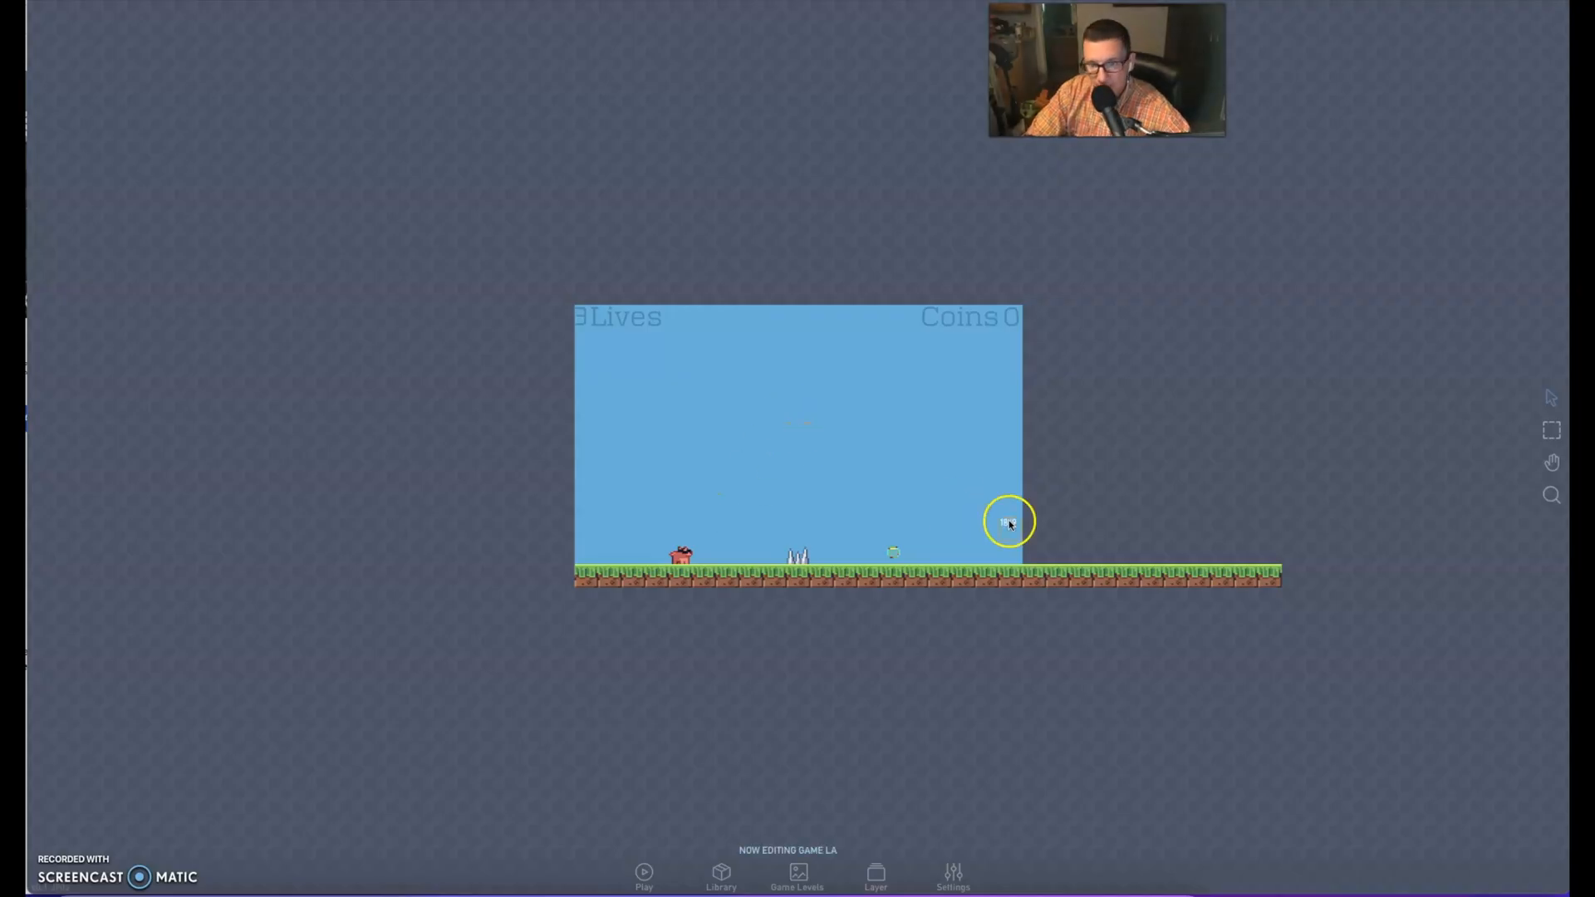
Add a Filter component to the player's behaviors and place it below the coin count label
left_click(681, 554)
left_click(712, 526)
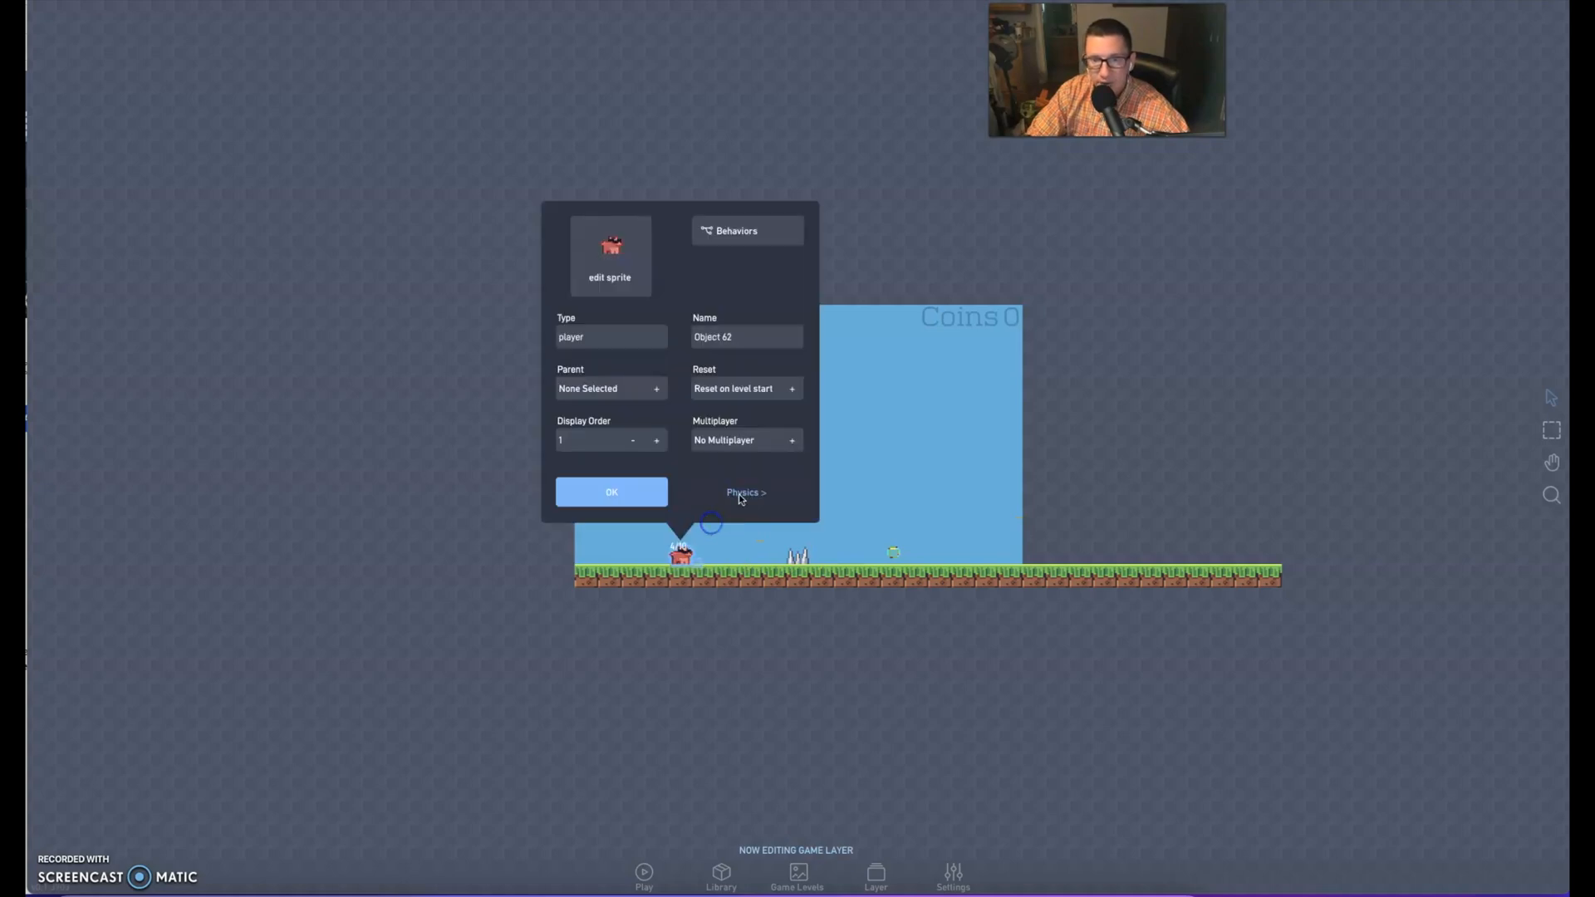
left_click(744, 230)
double_click(834, 444)
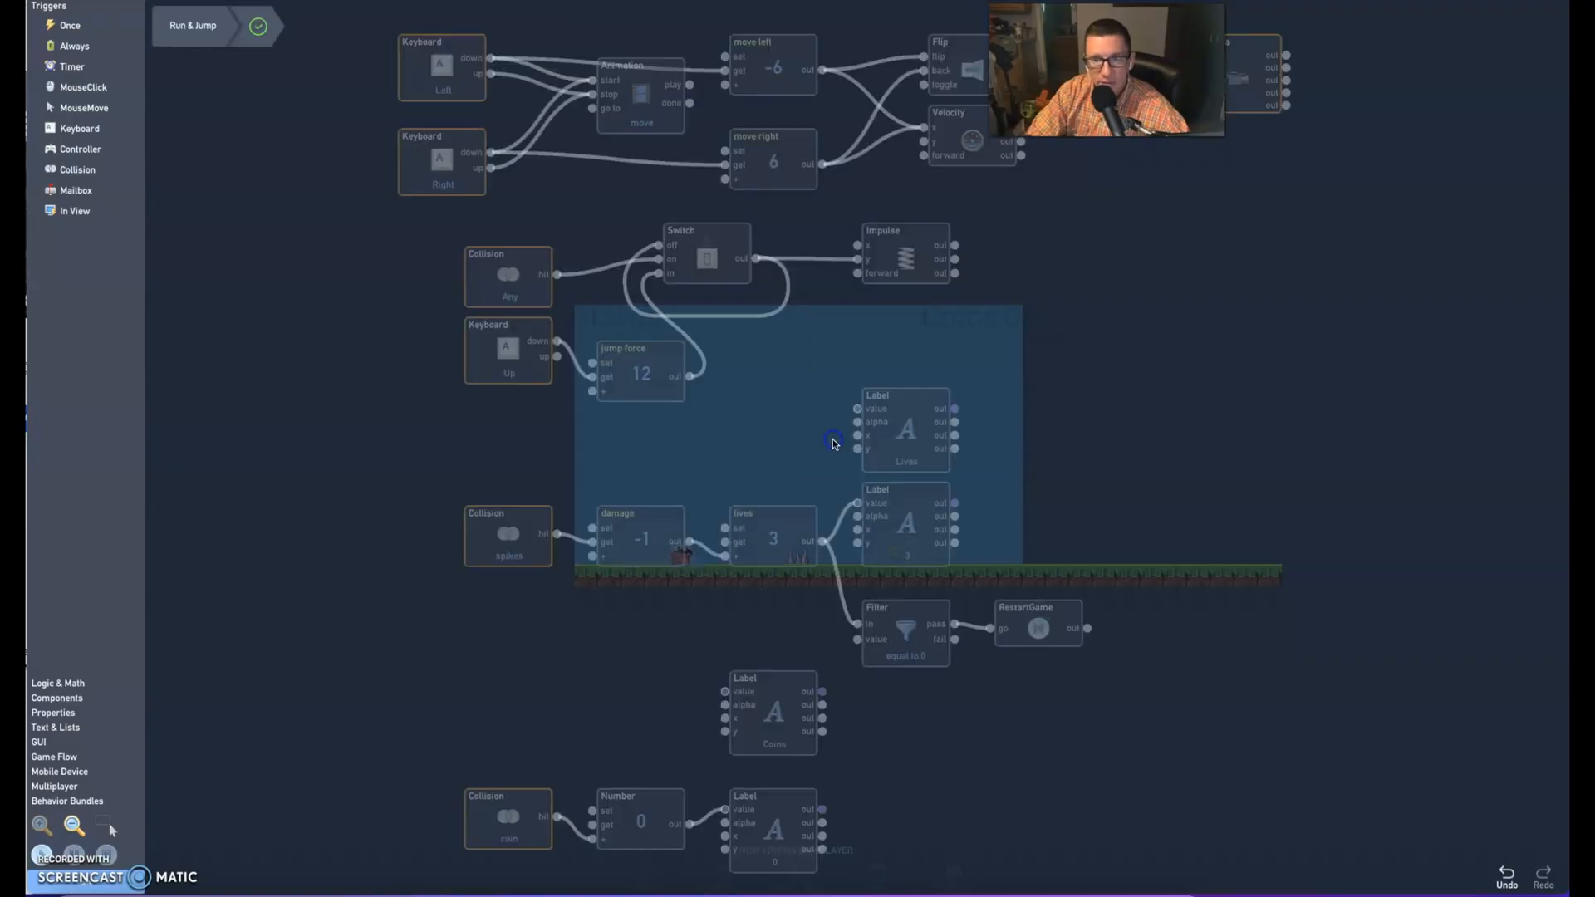
left_click_drag(573, 610, 559, 431)
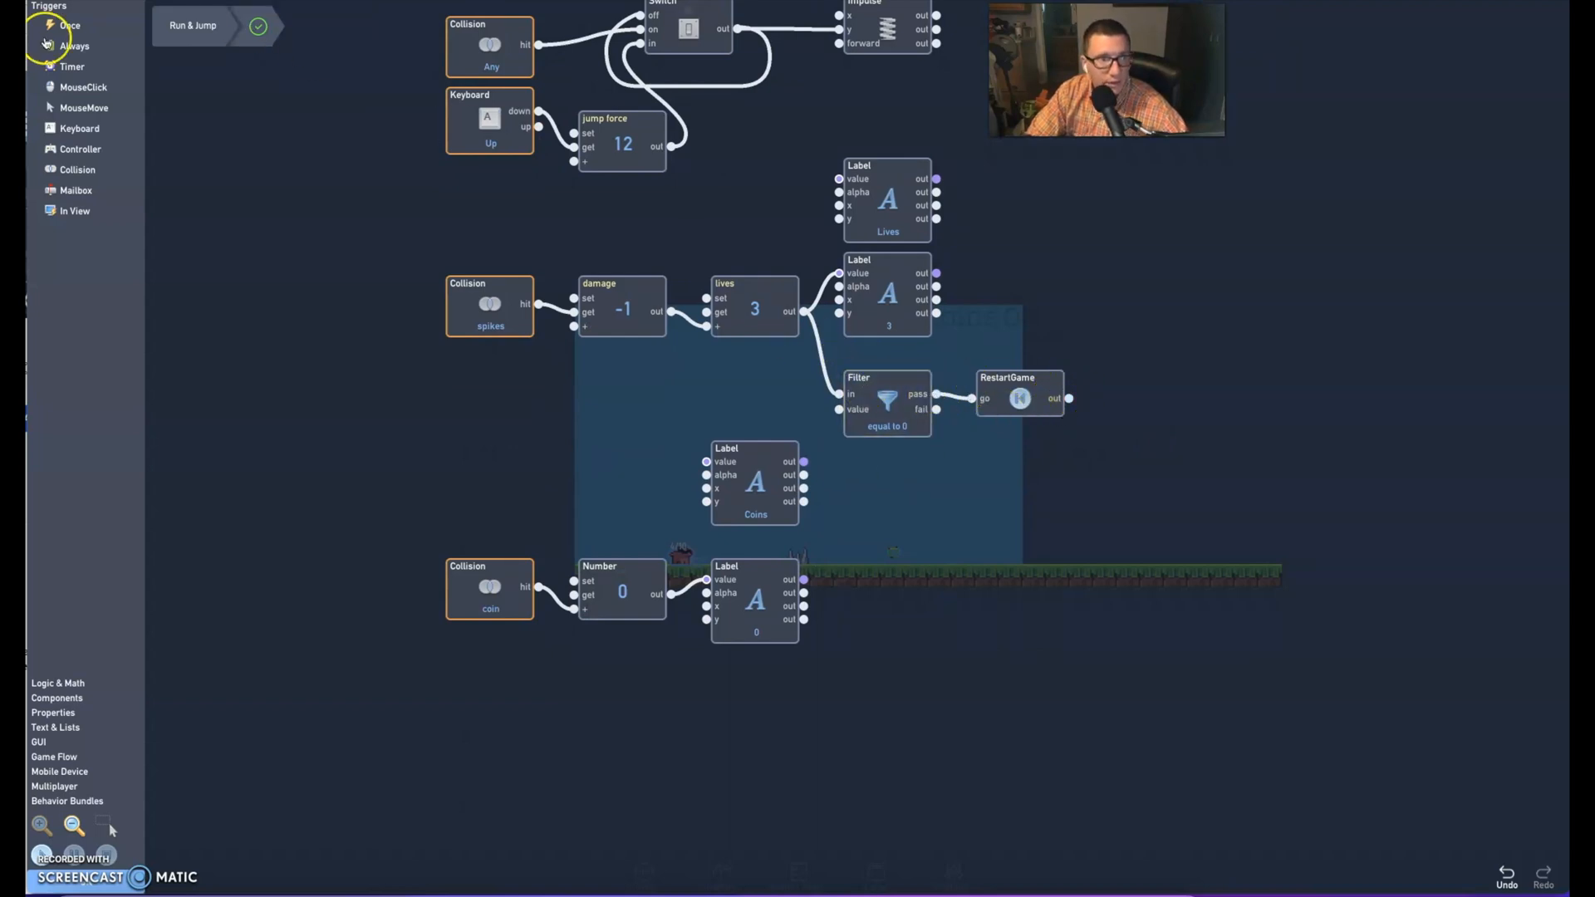
left_click(58, 683)
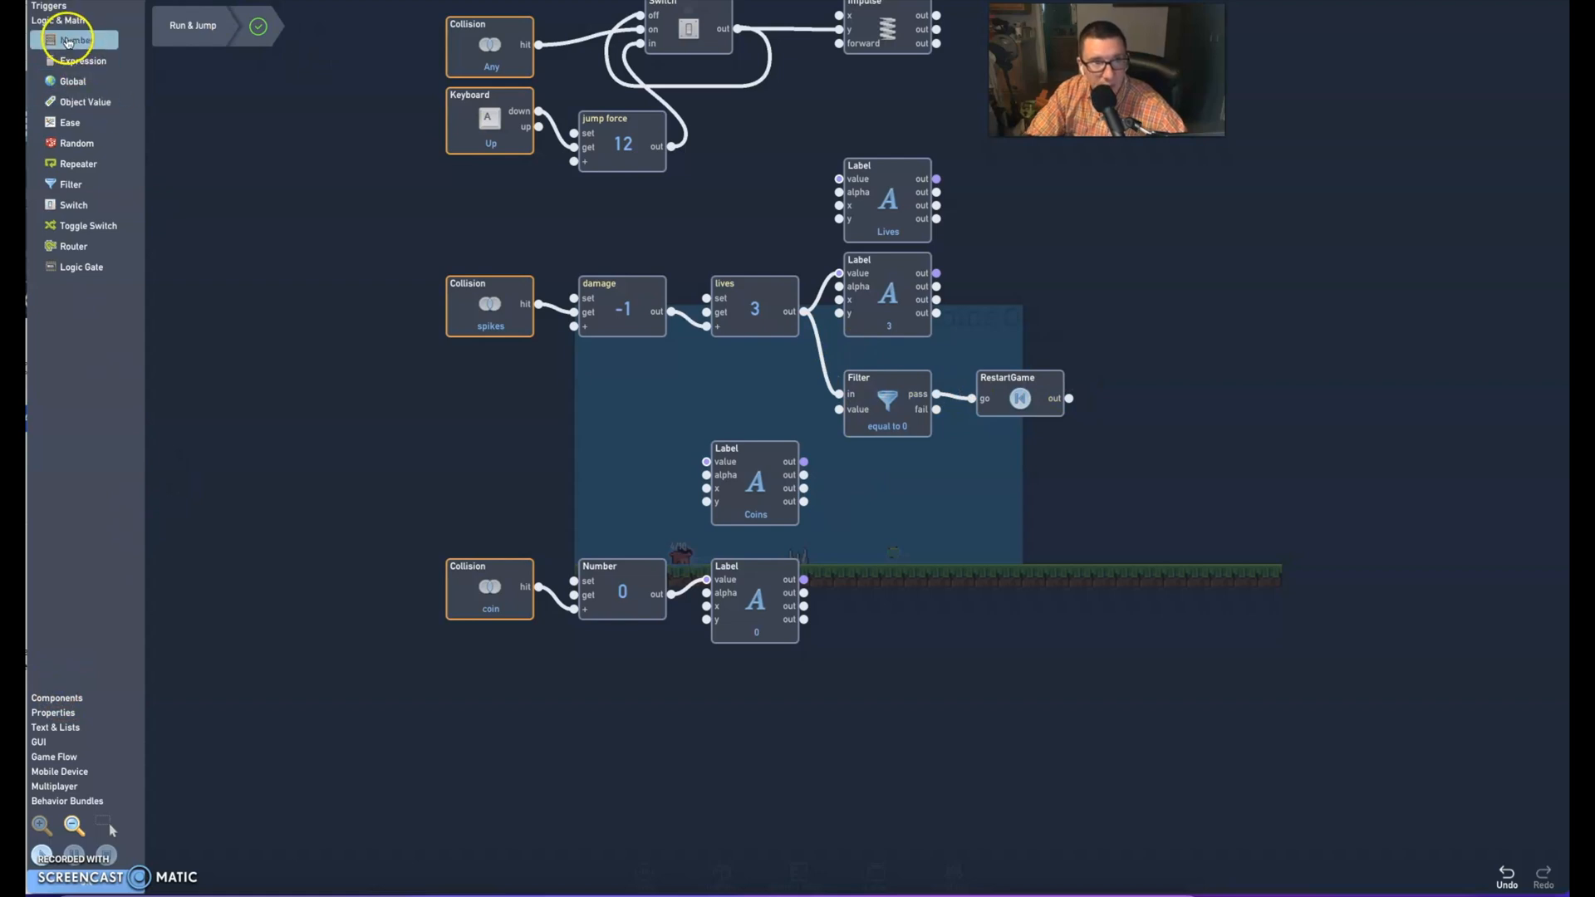
left_click(71, 185)
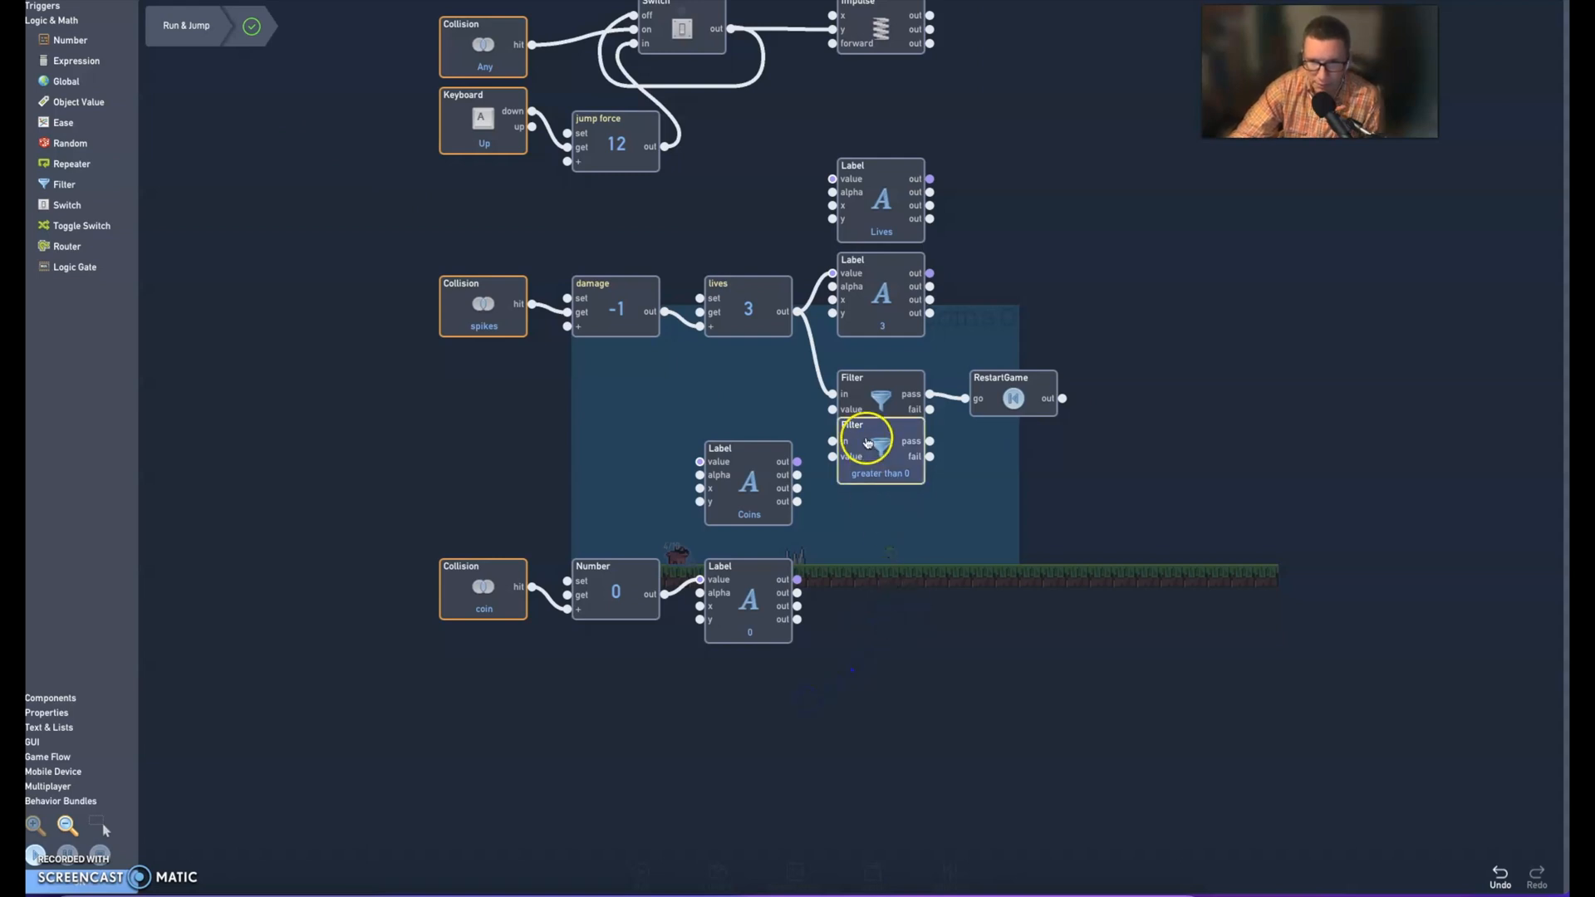
left_click_drag(865, 431, 843, 669)
left_click_drag(754, 758, 748, 702)
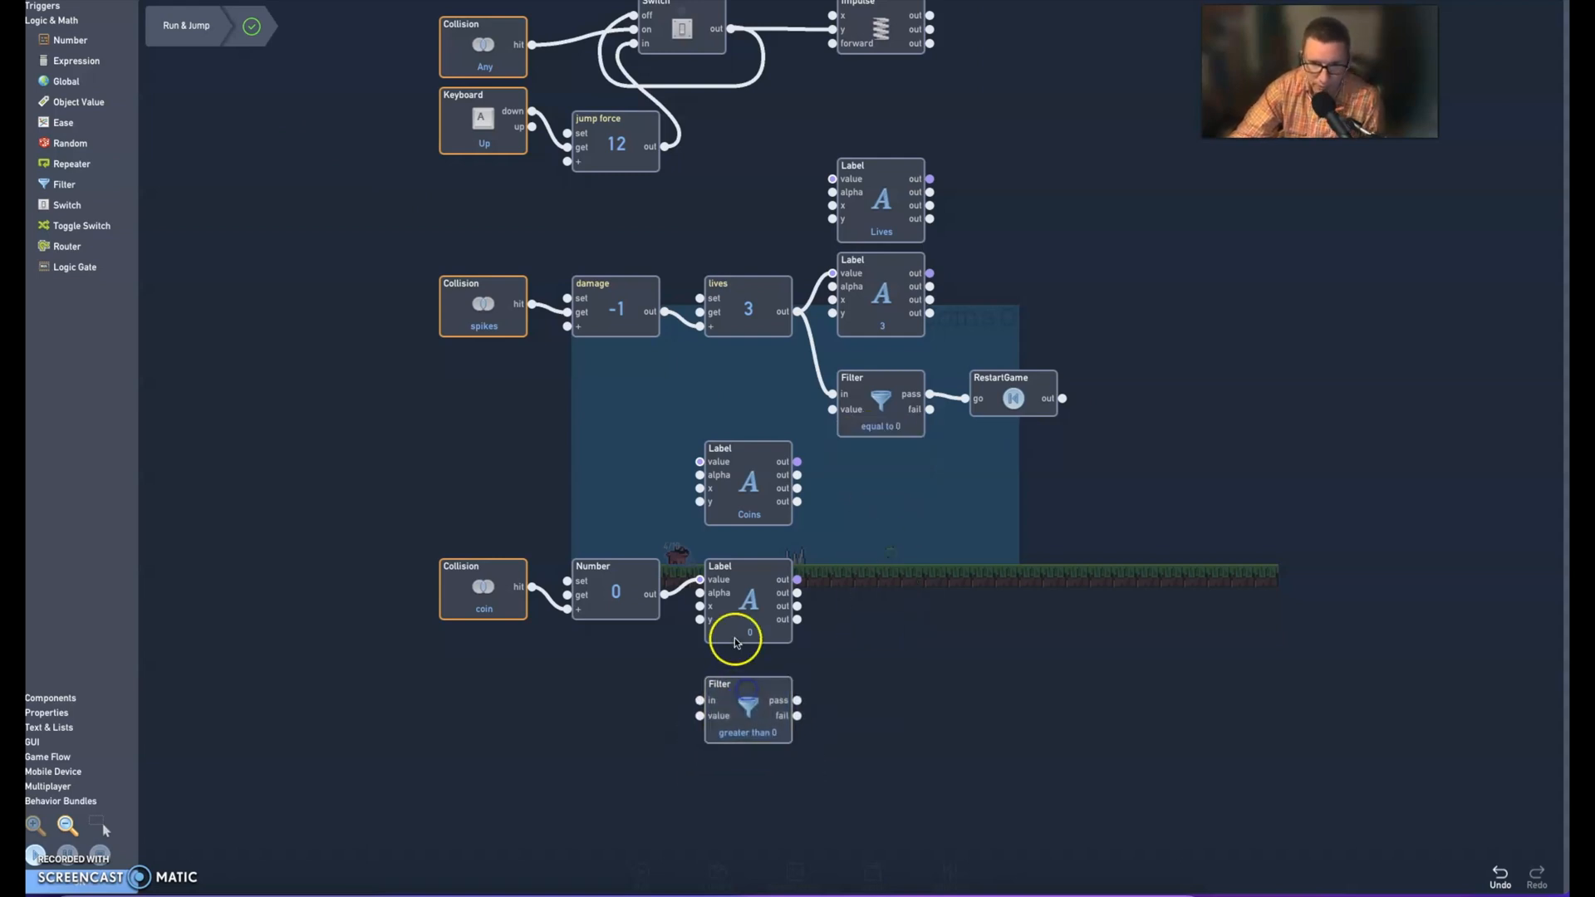
Set the new Filter's condition to equal to and connect the coin Number's out output to the Filter's in input
left_click(748, 723)
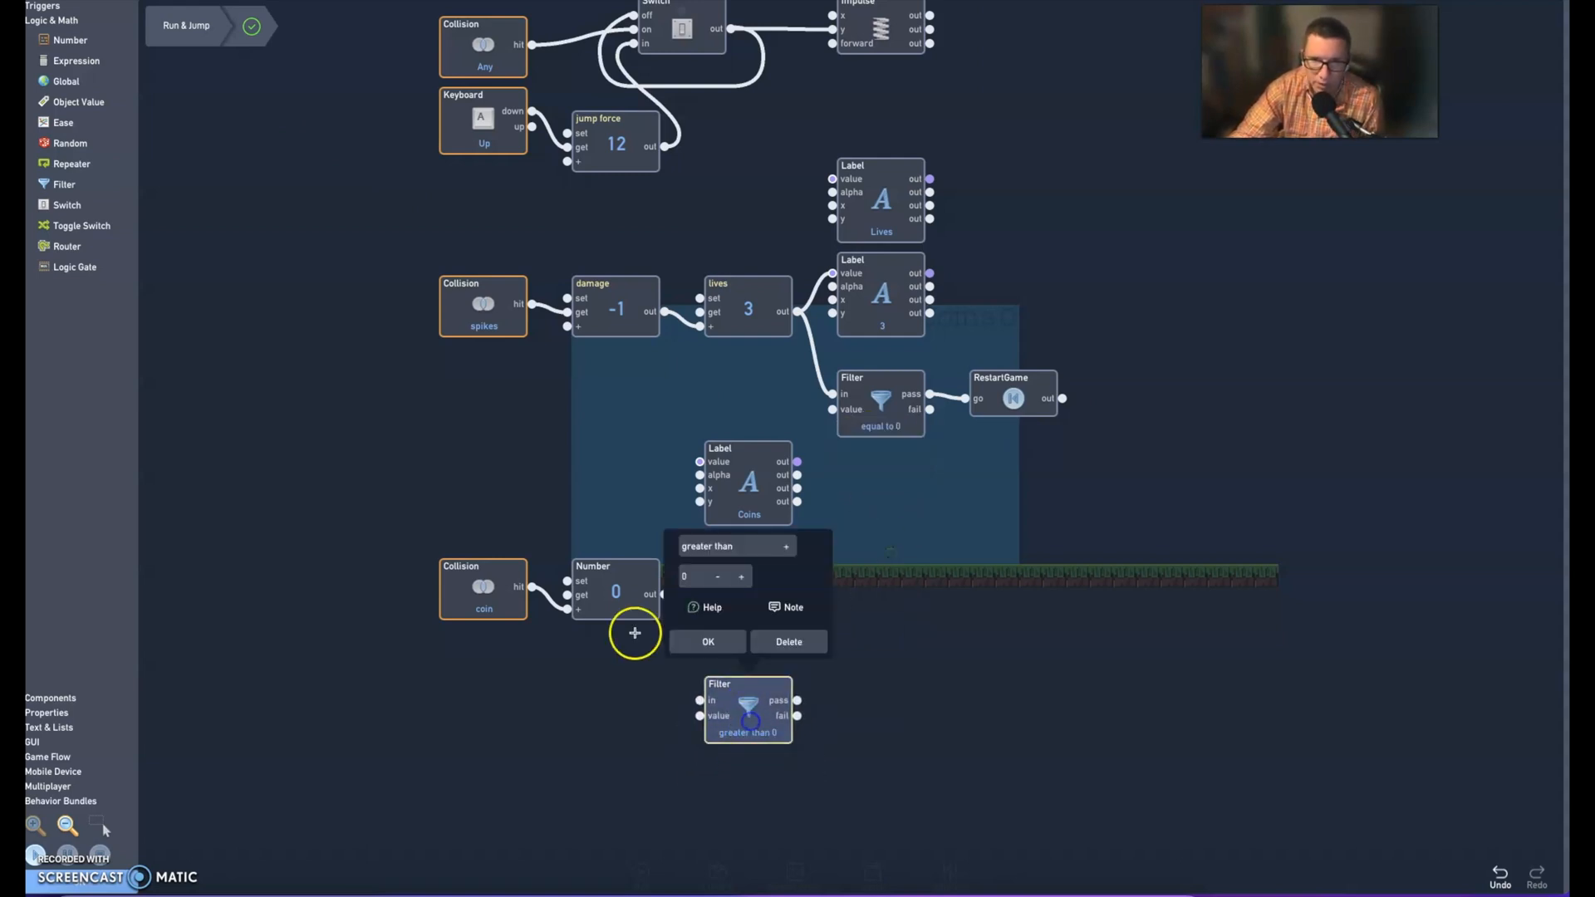
left_click(731, 546)
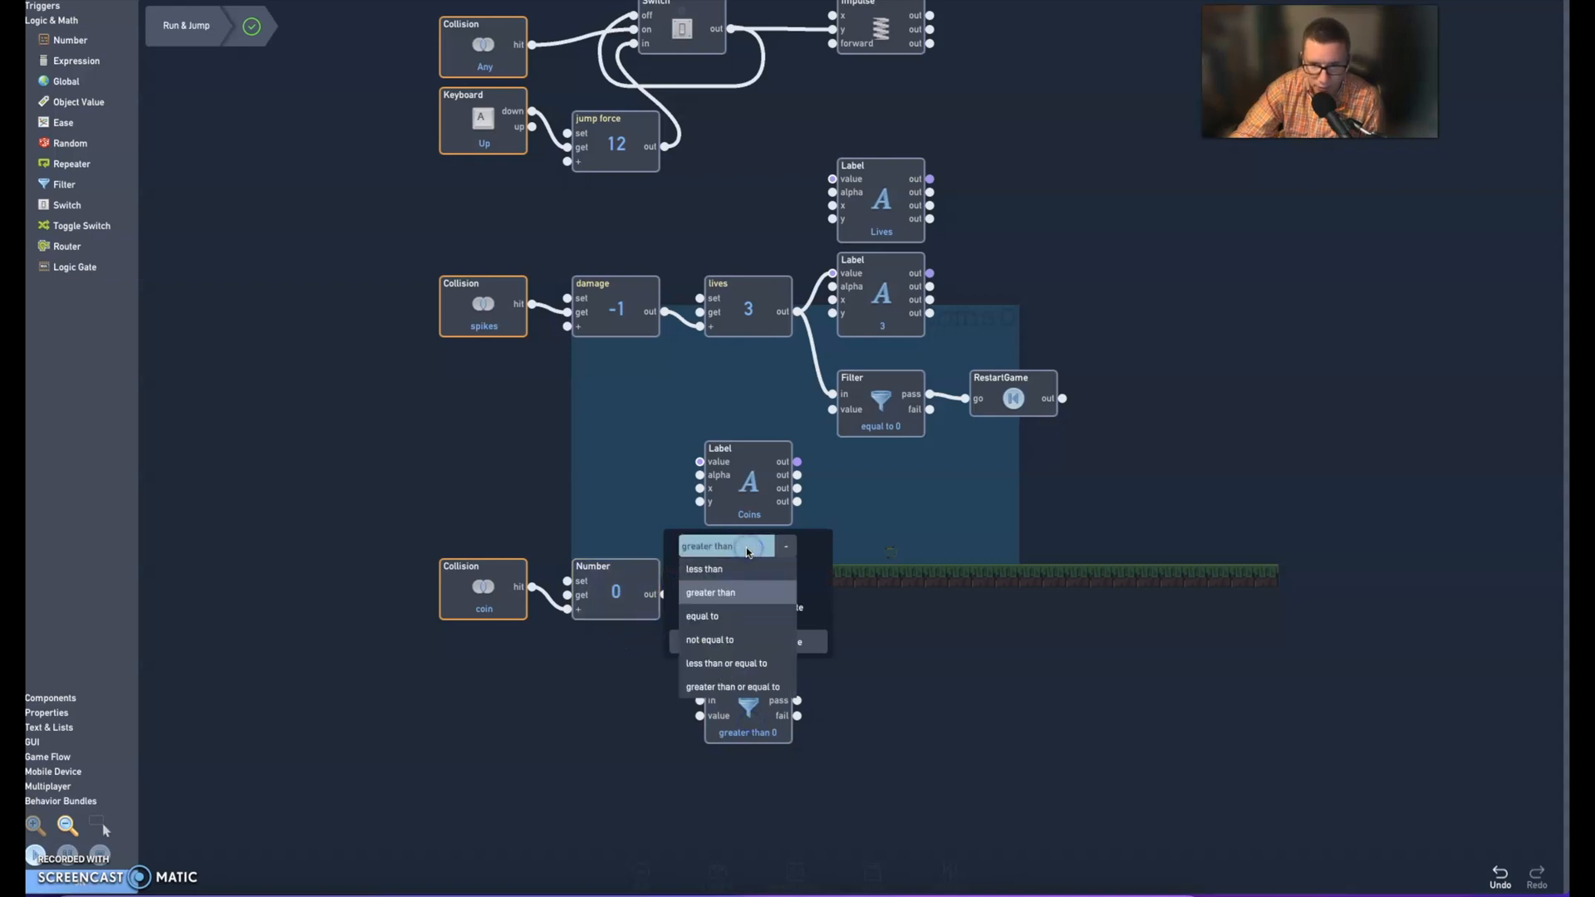
left_click(698, 622)
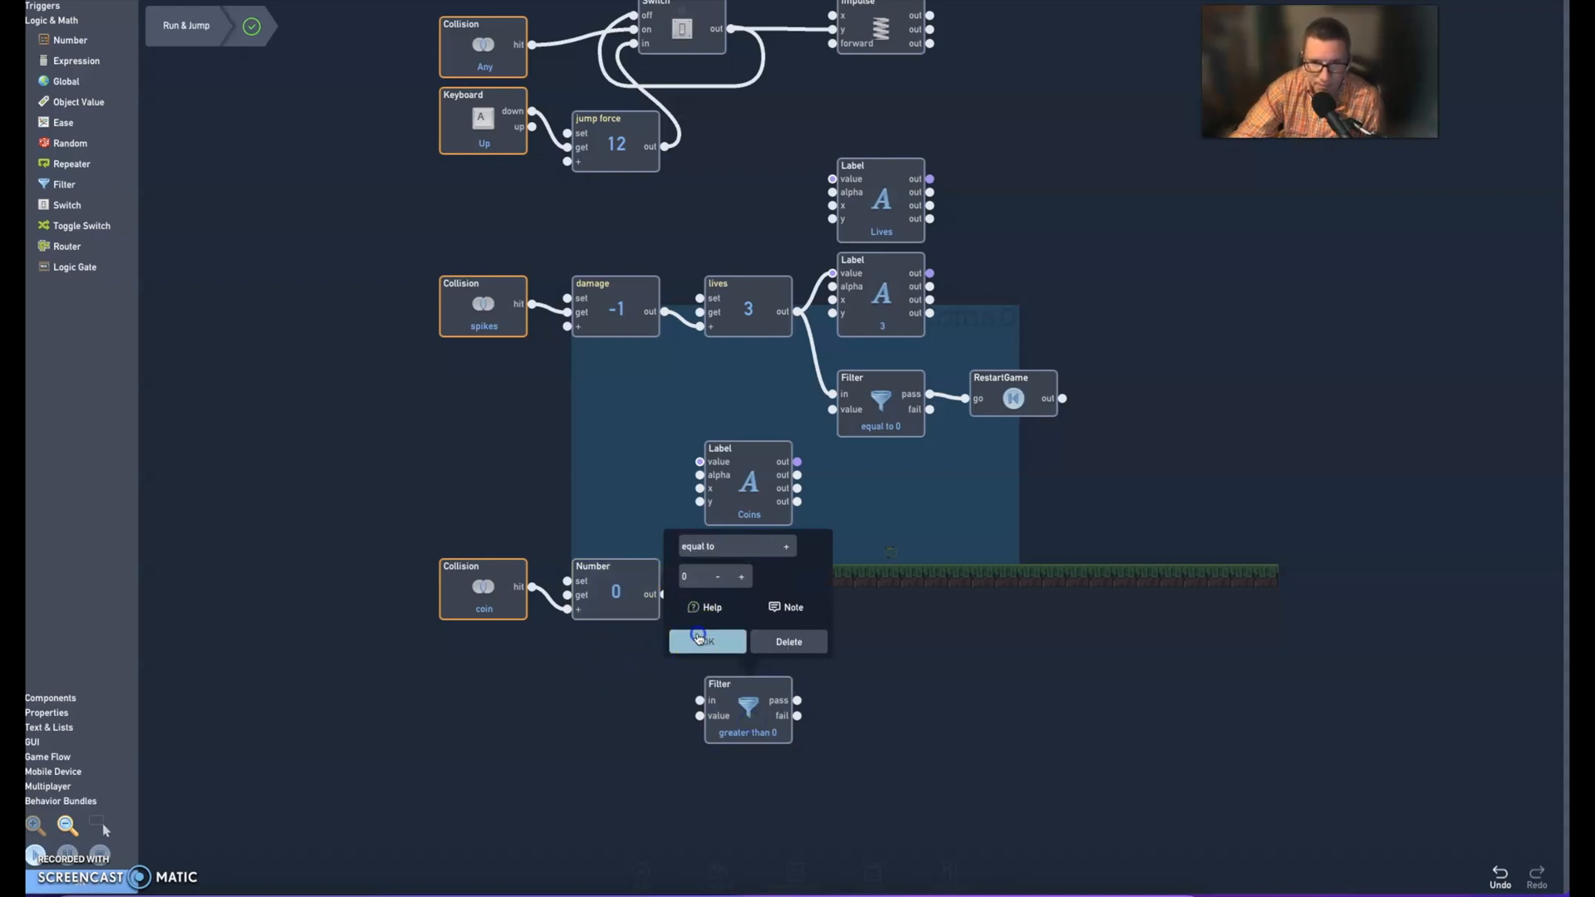
left_click(700, 641)
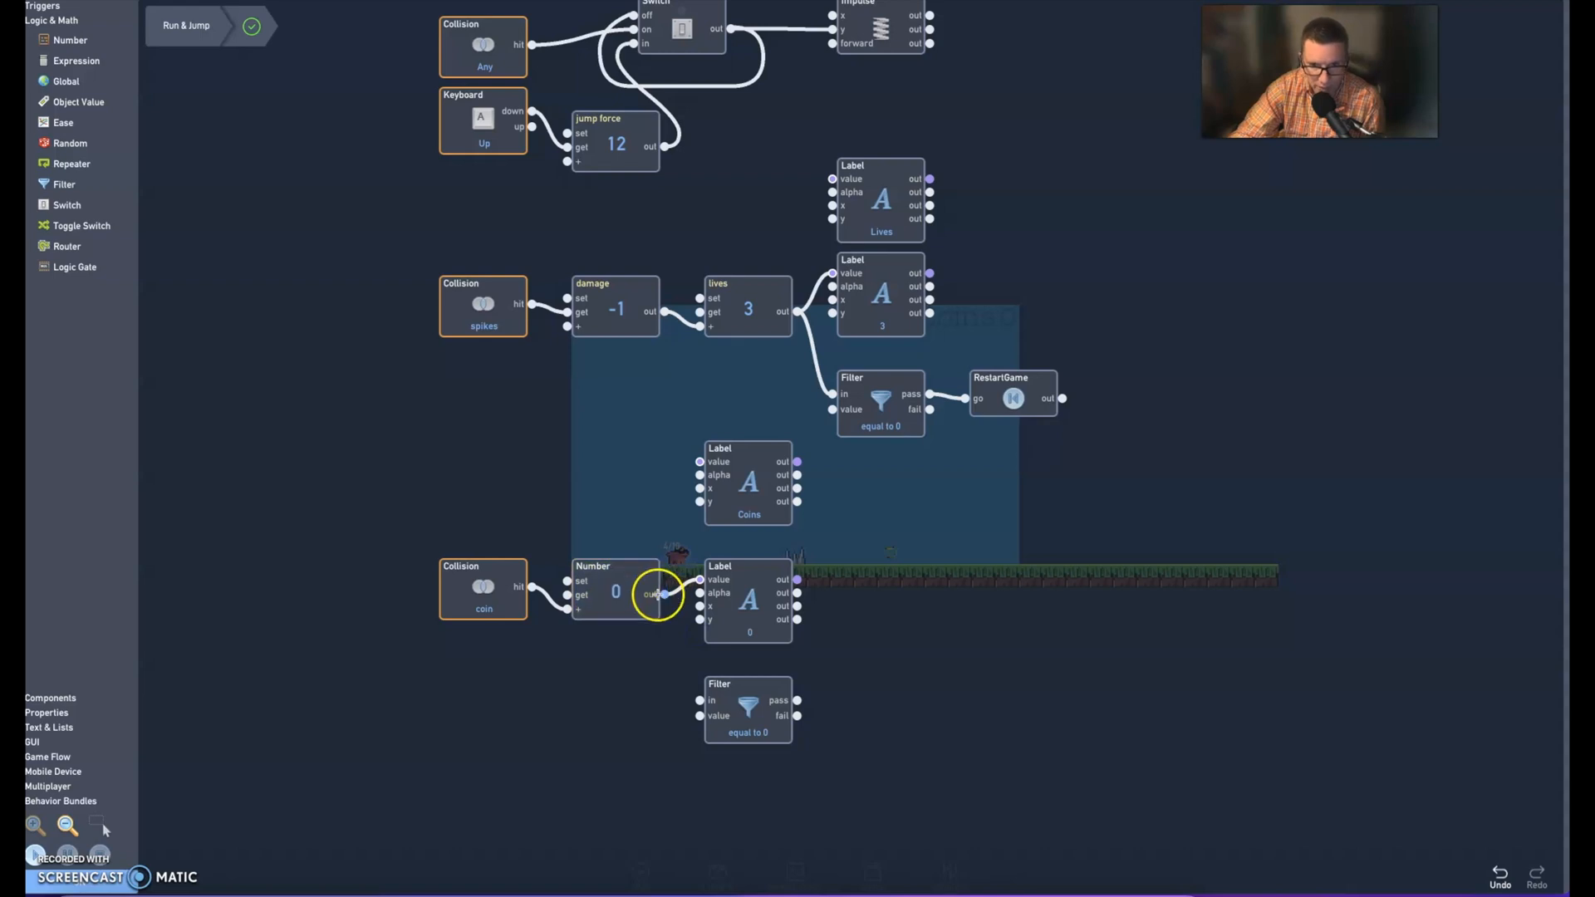
left_click_drag(665, 595, 677, 634)
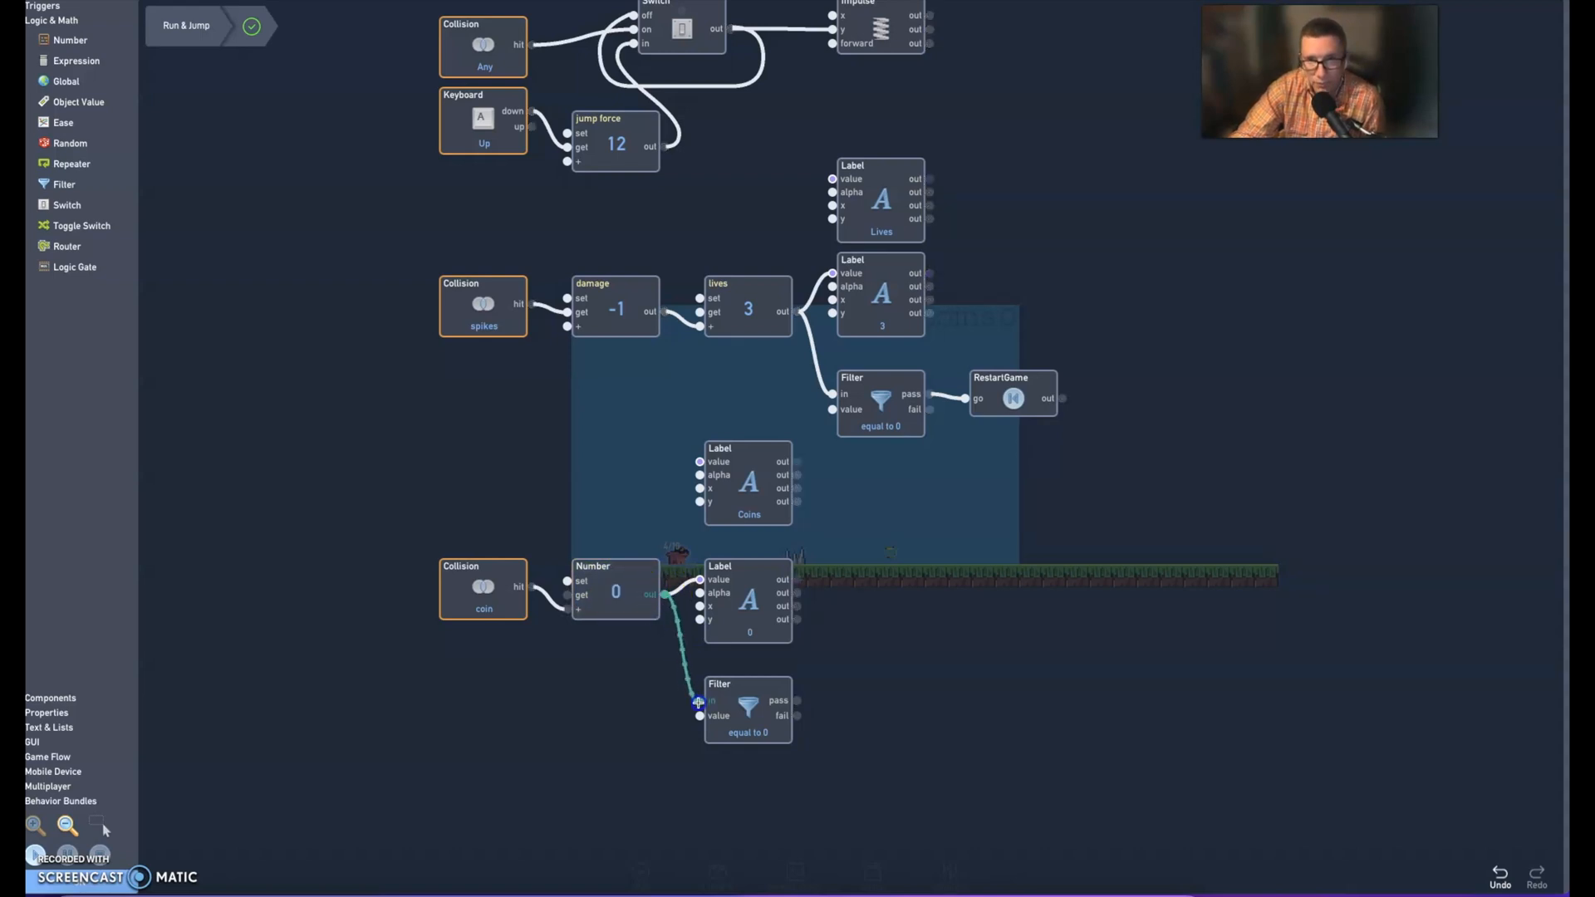
left_click_drag(699, 703, 699, 702)
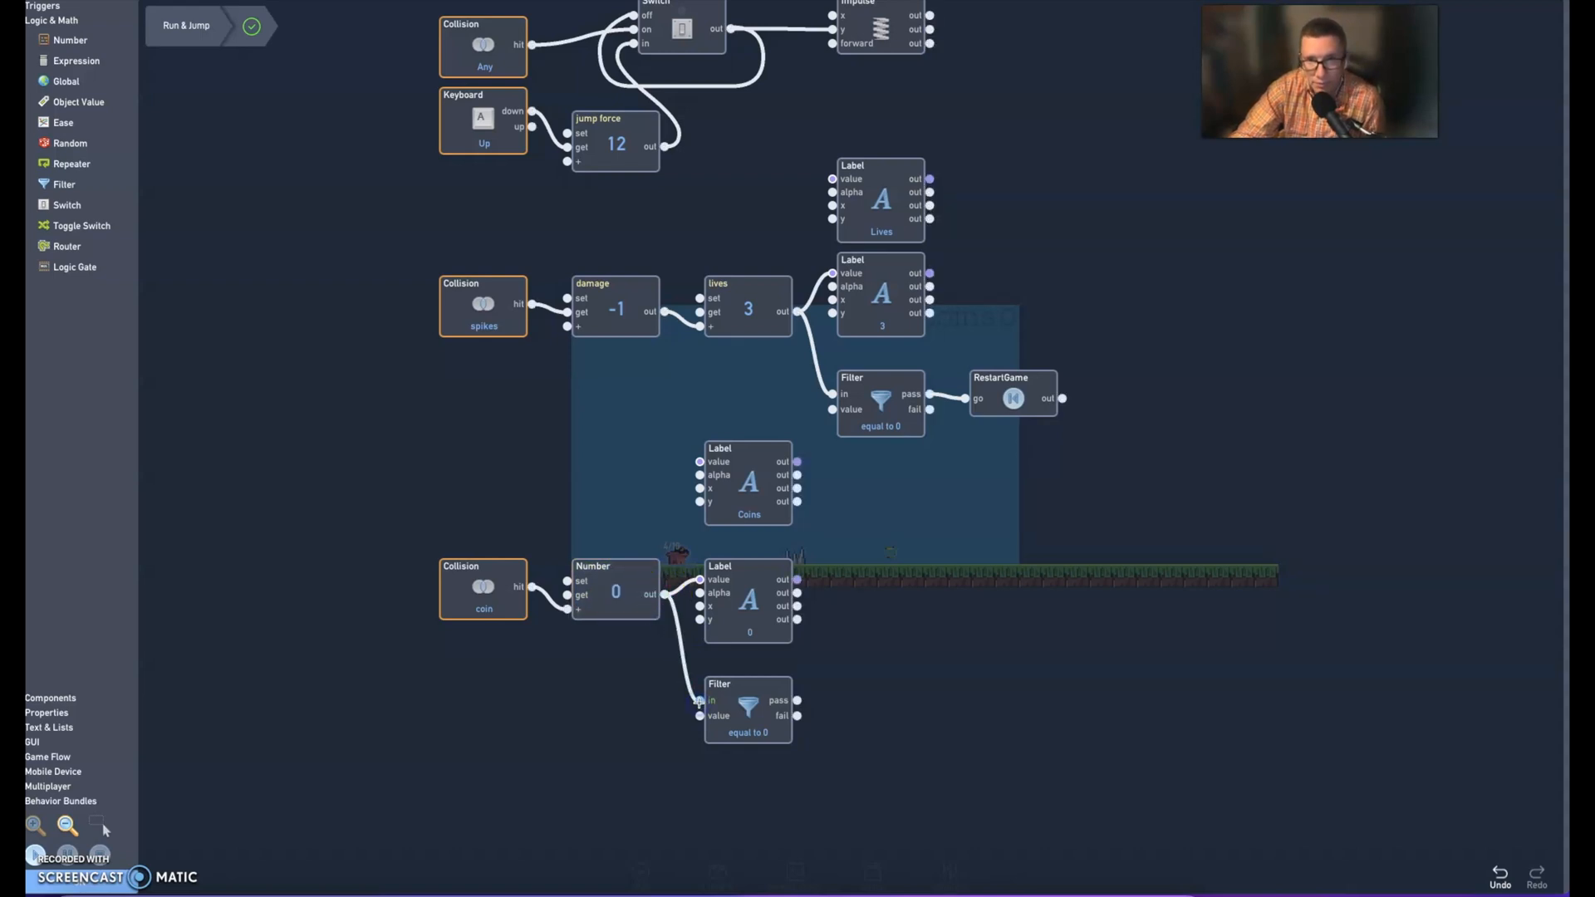
Set the coin Filter's comparison value to 25
left_click(746, 696)
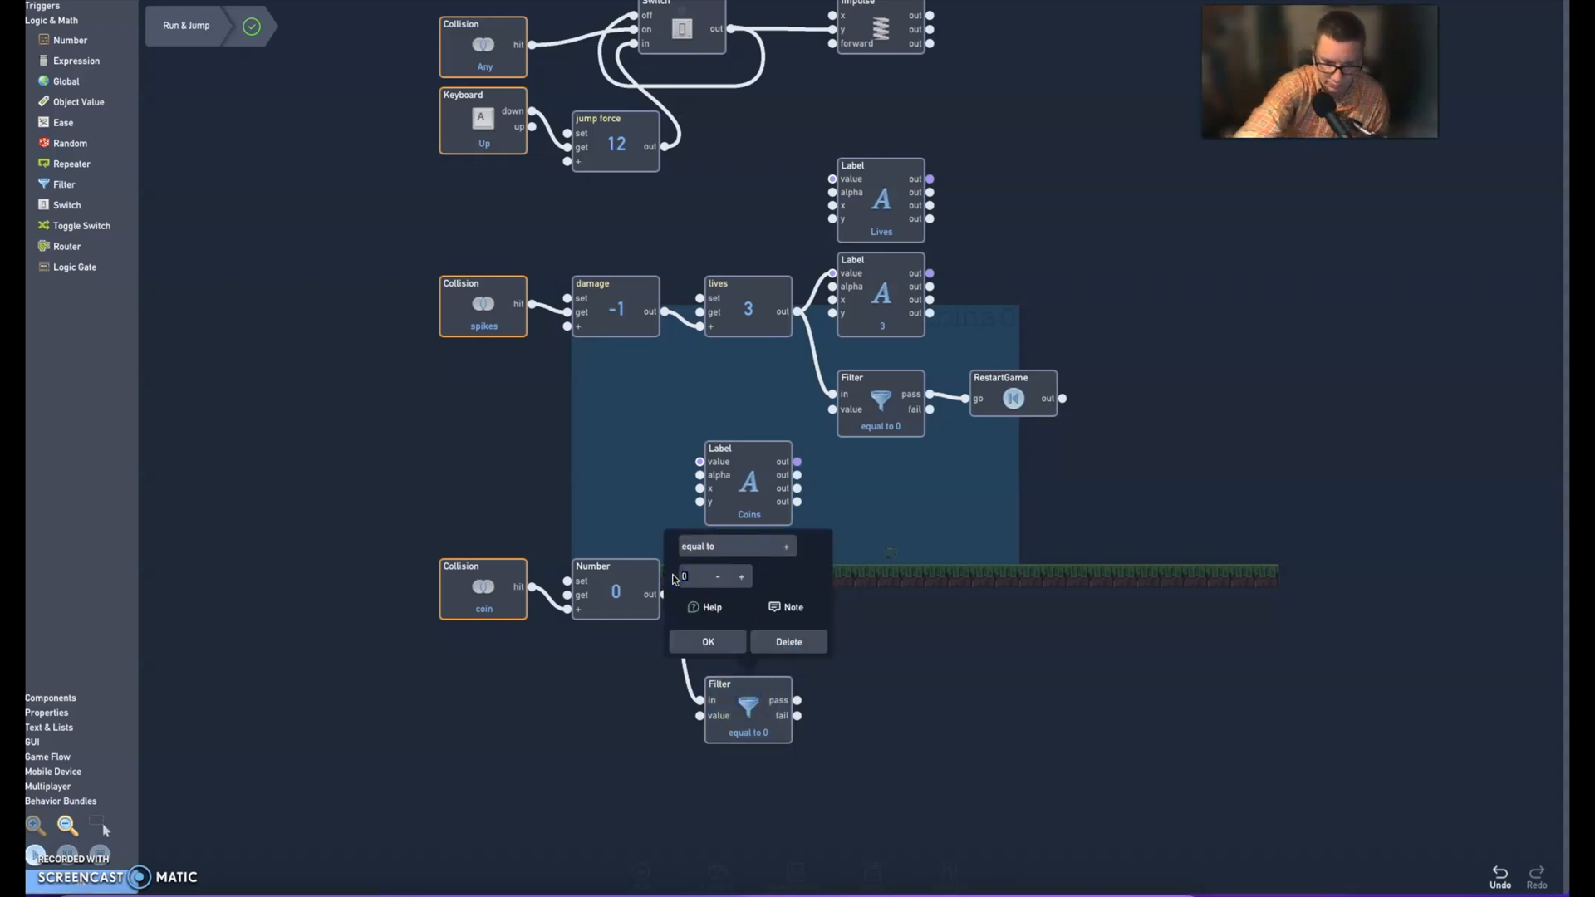
type("25")
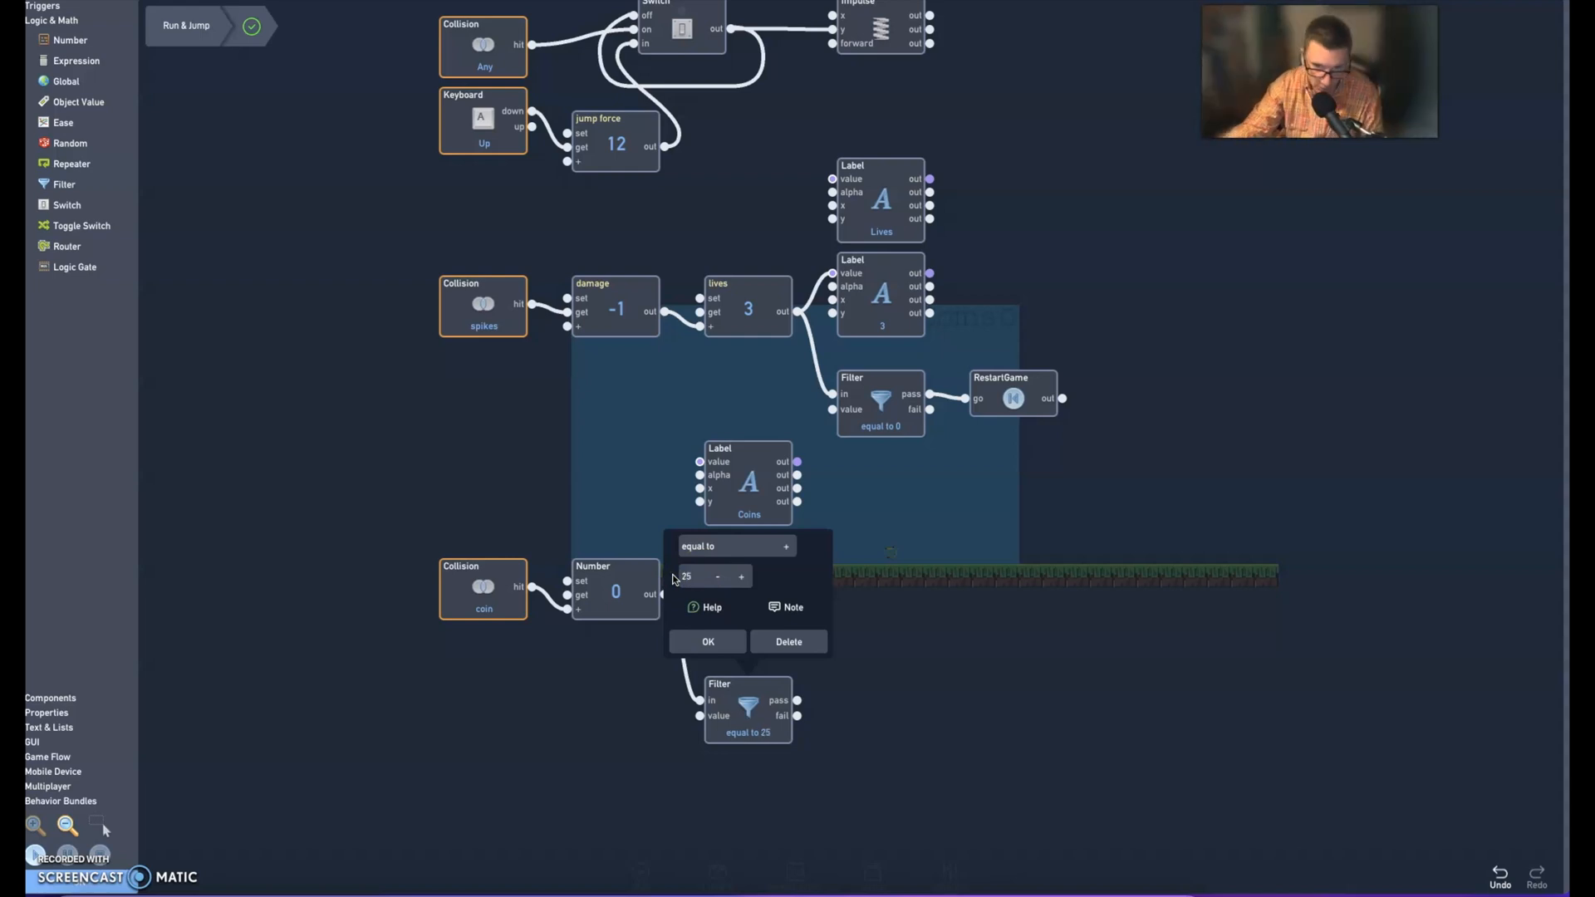
left_click(708, 642)
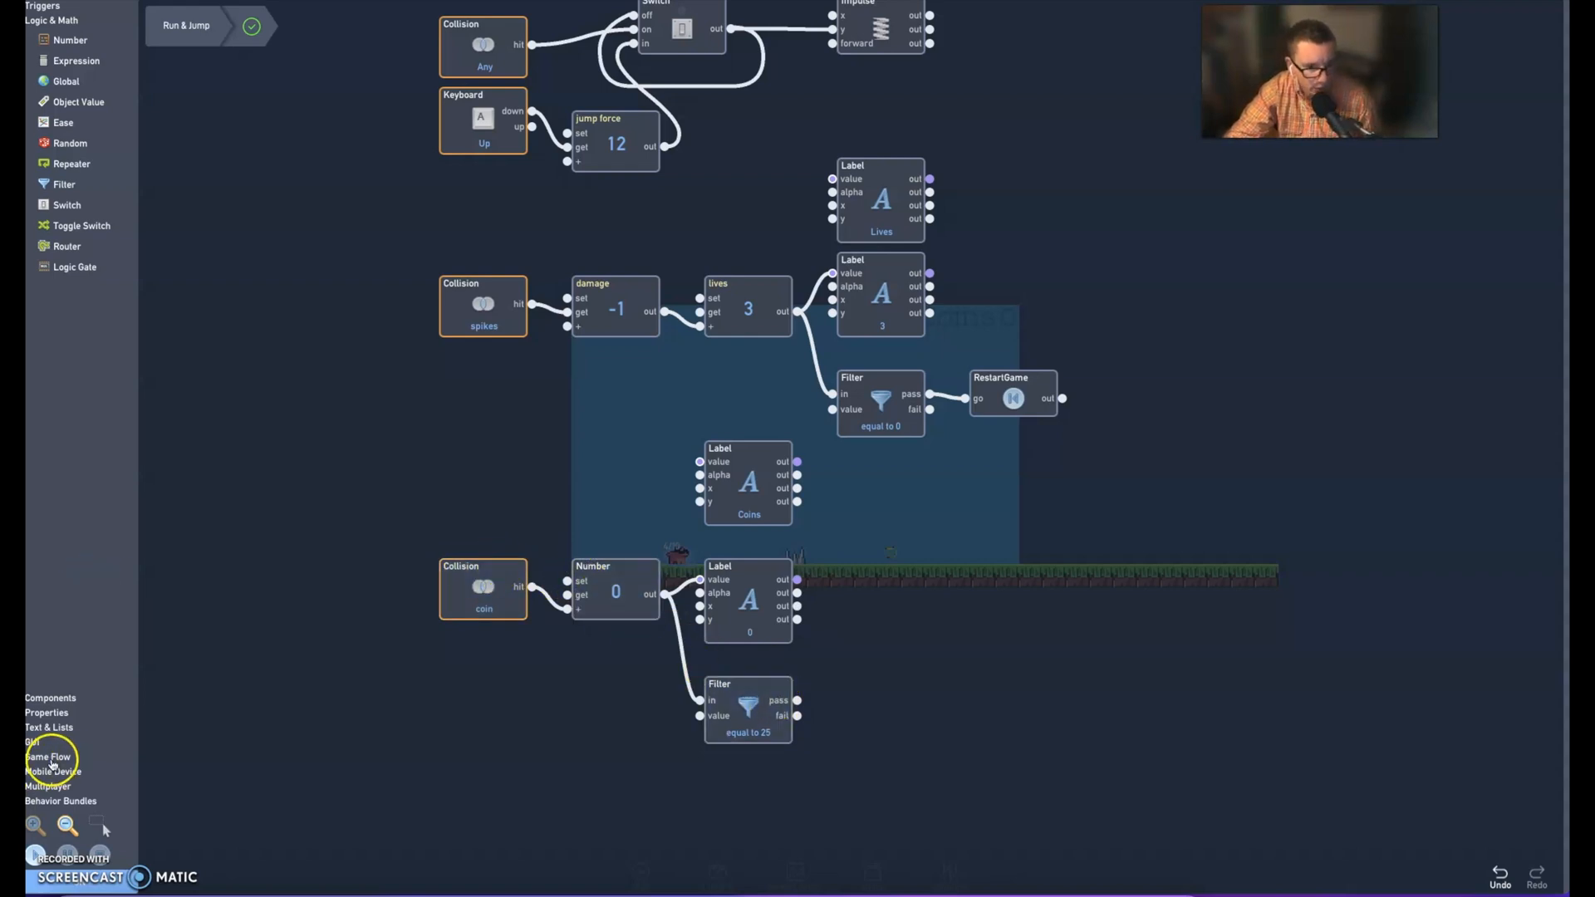
Add a Load Level component beside the coin Filter and connect the Filter's pass output to its go input
left_click(50, 758)
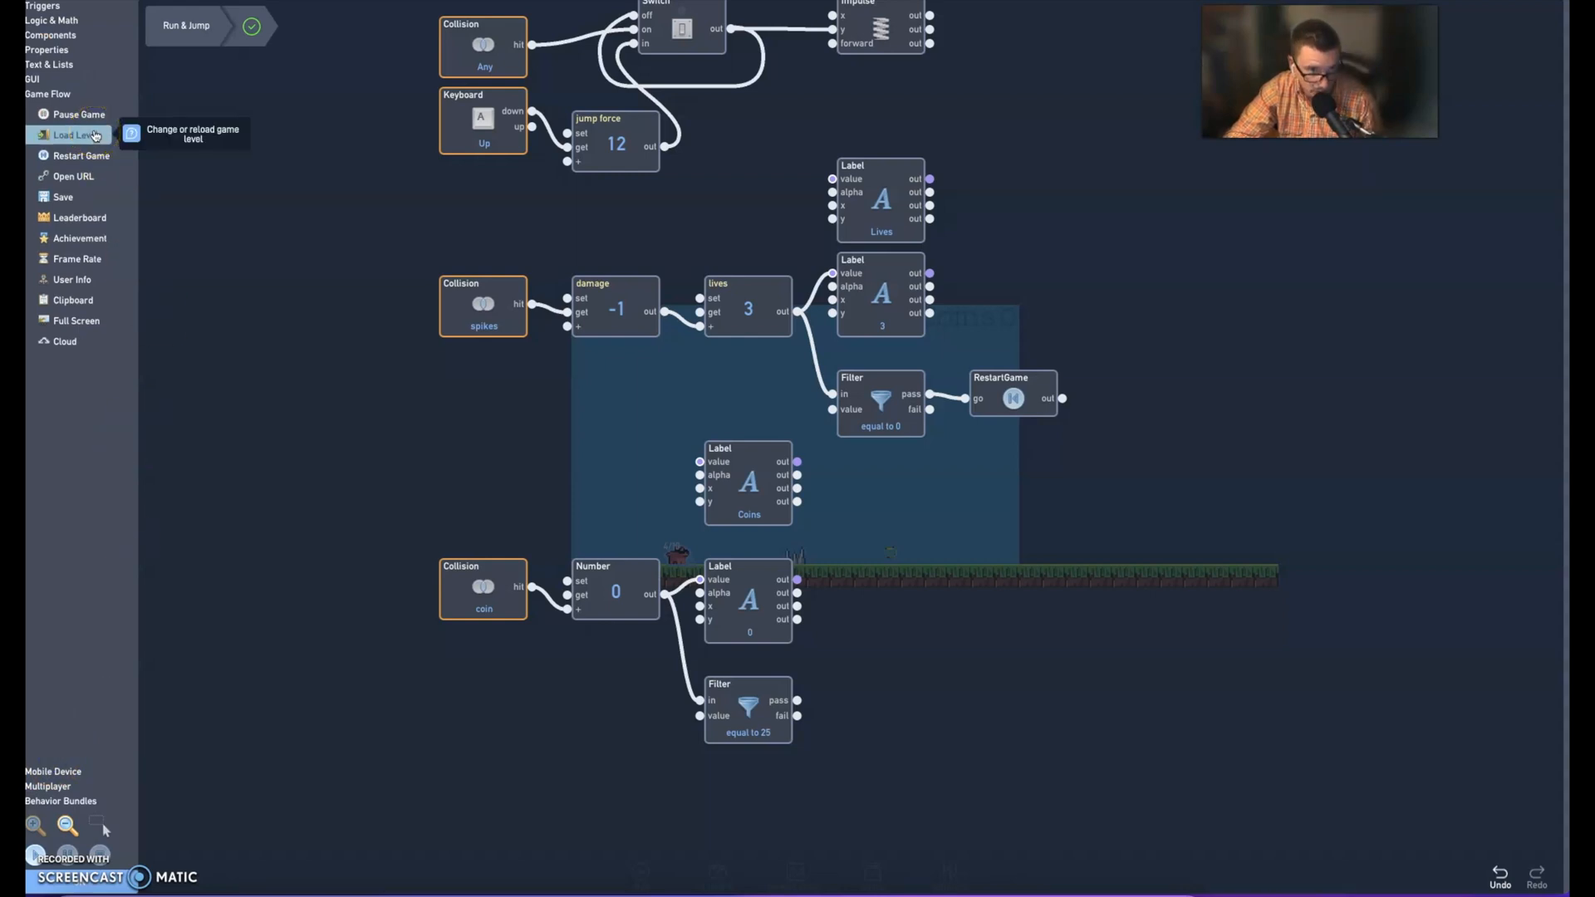
left_click_drag(96, 135, 953, 686)
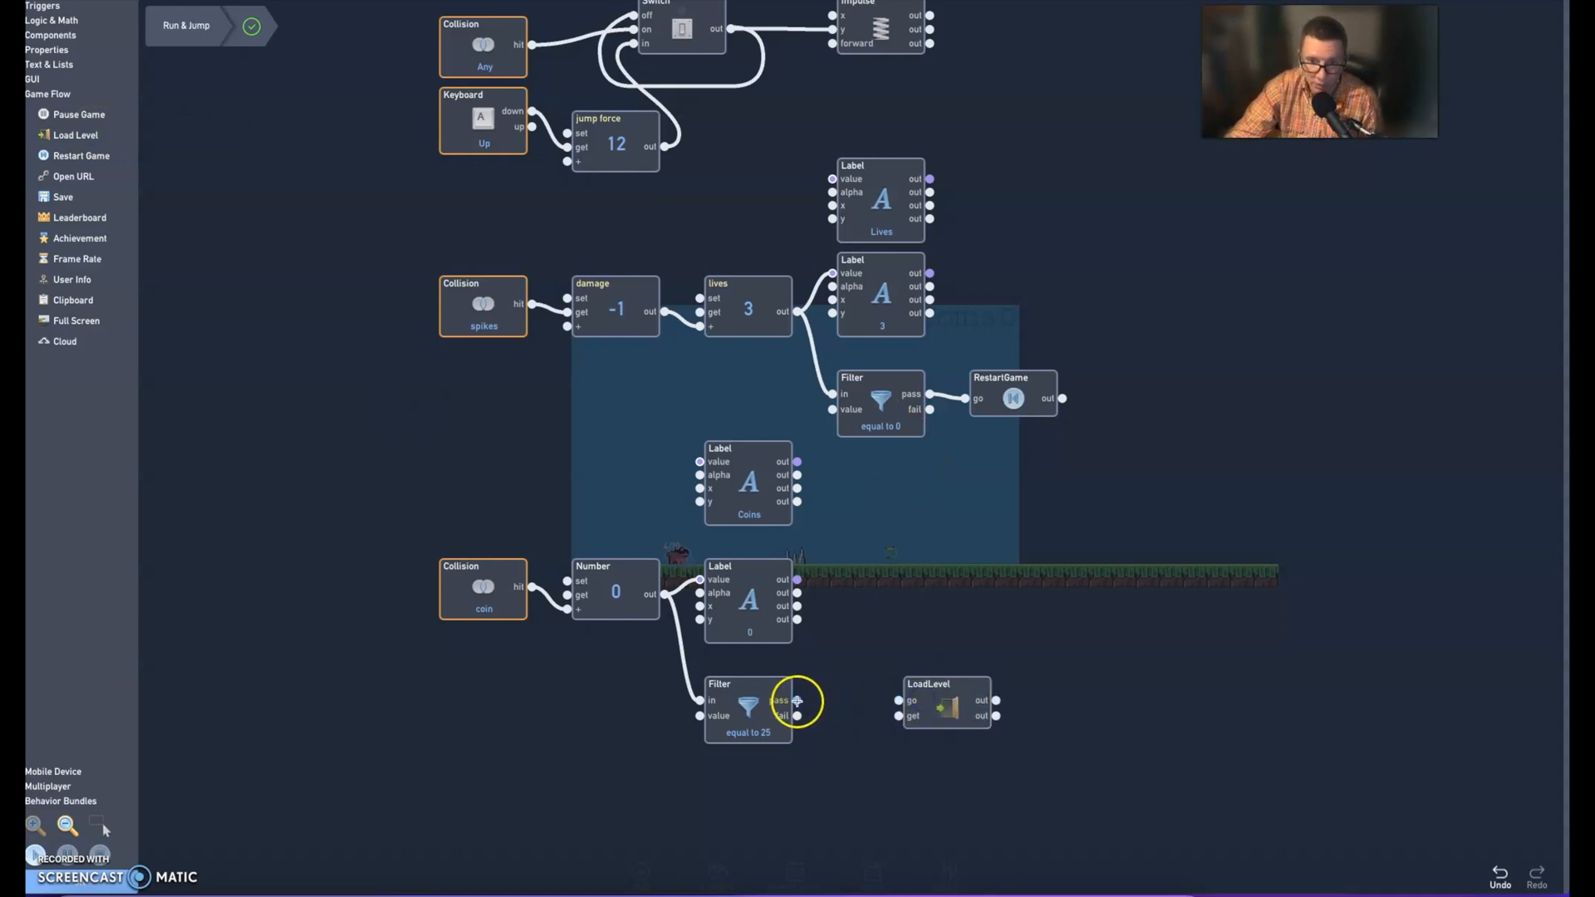
left_click_drag(797, 700, 903, 700)
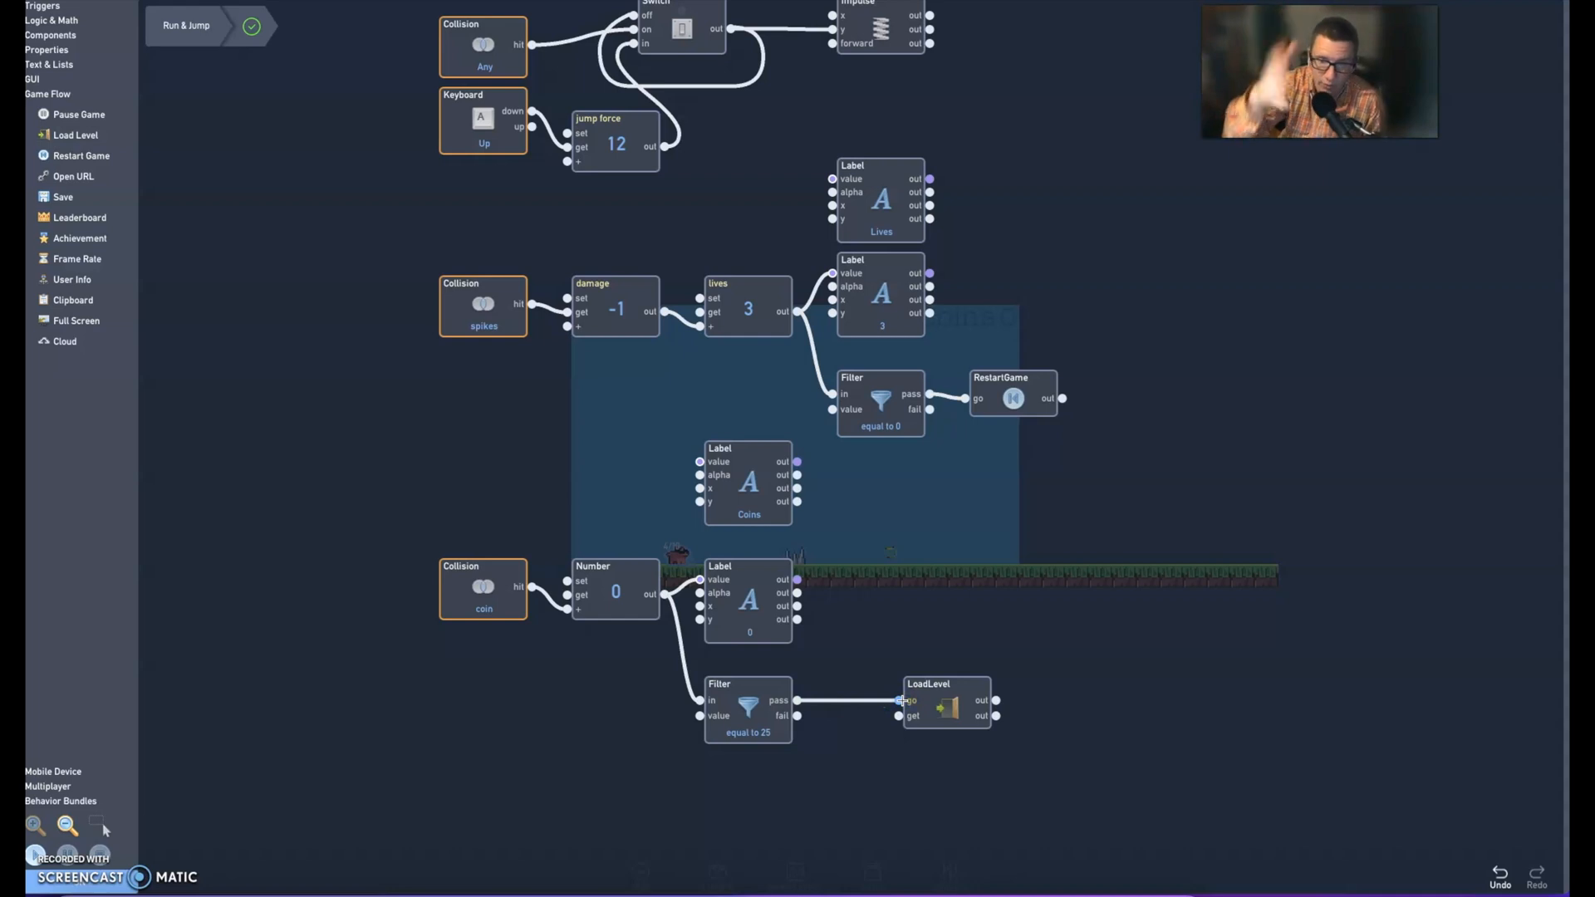
Set the LoadLevel component to load the Next Level
left_click(945, 709)
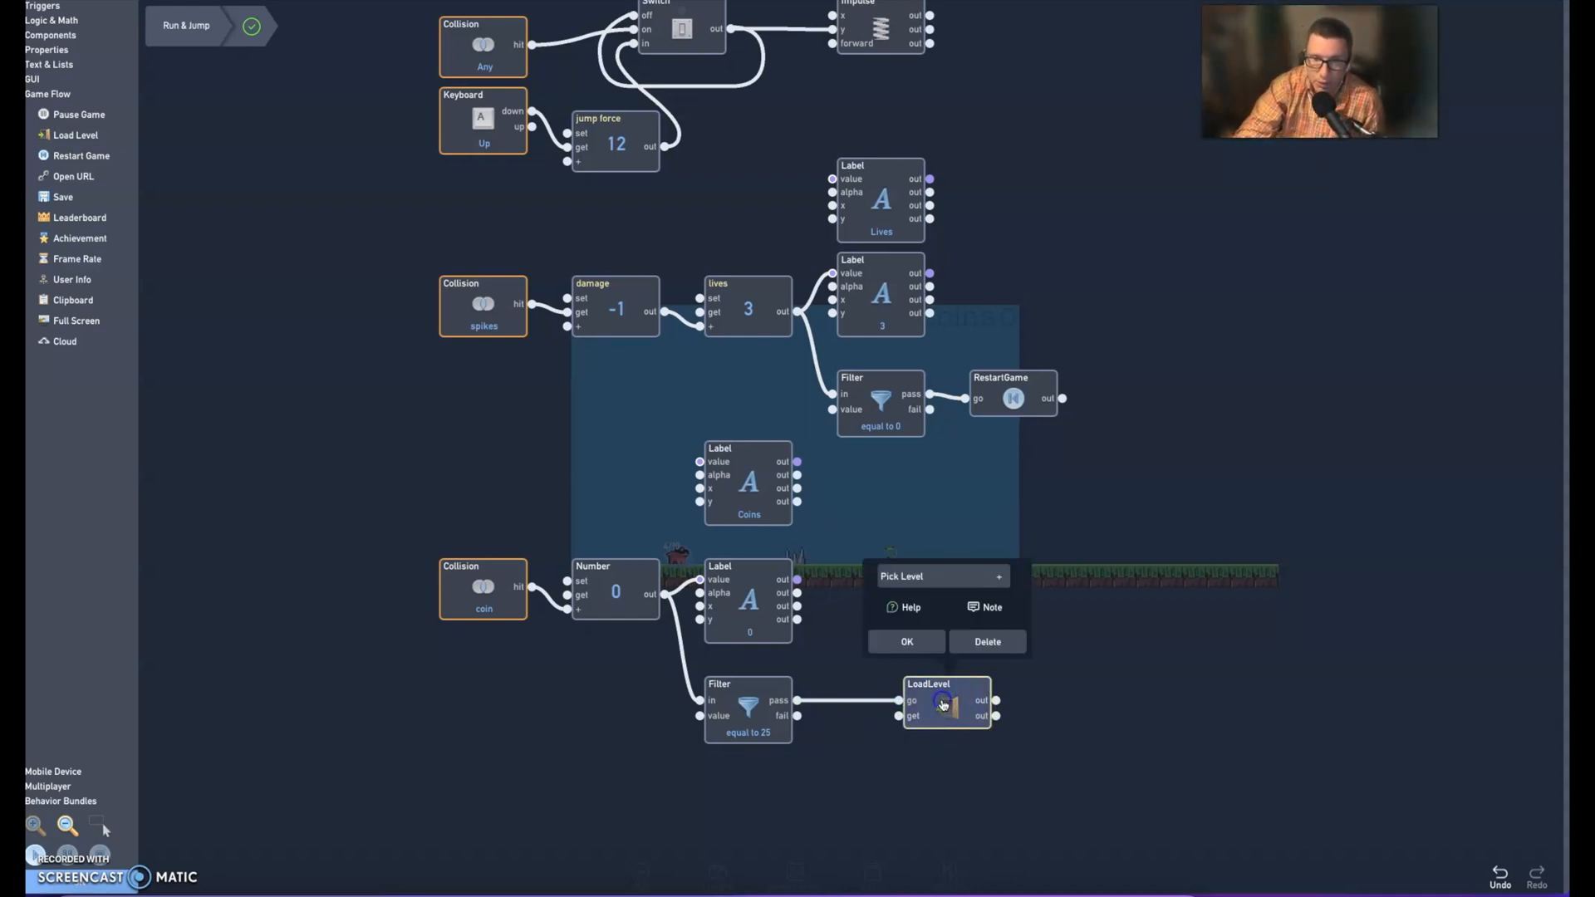
left_click(943, 582)
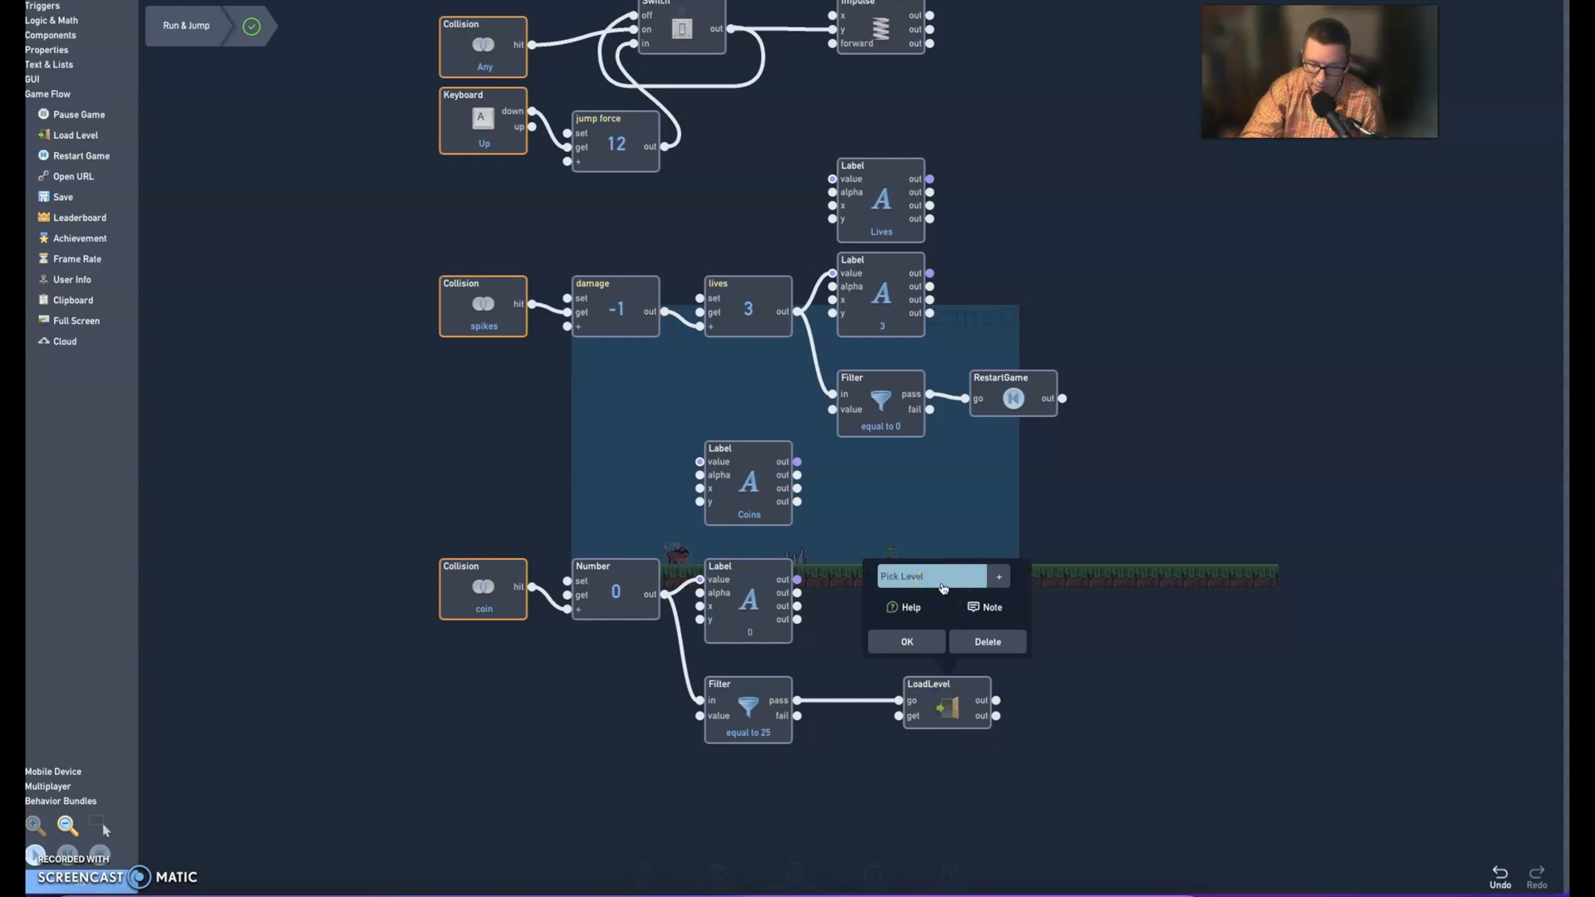
left_click(943, 586)
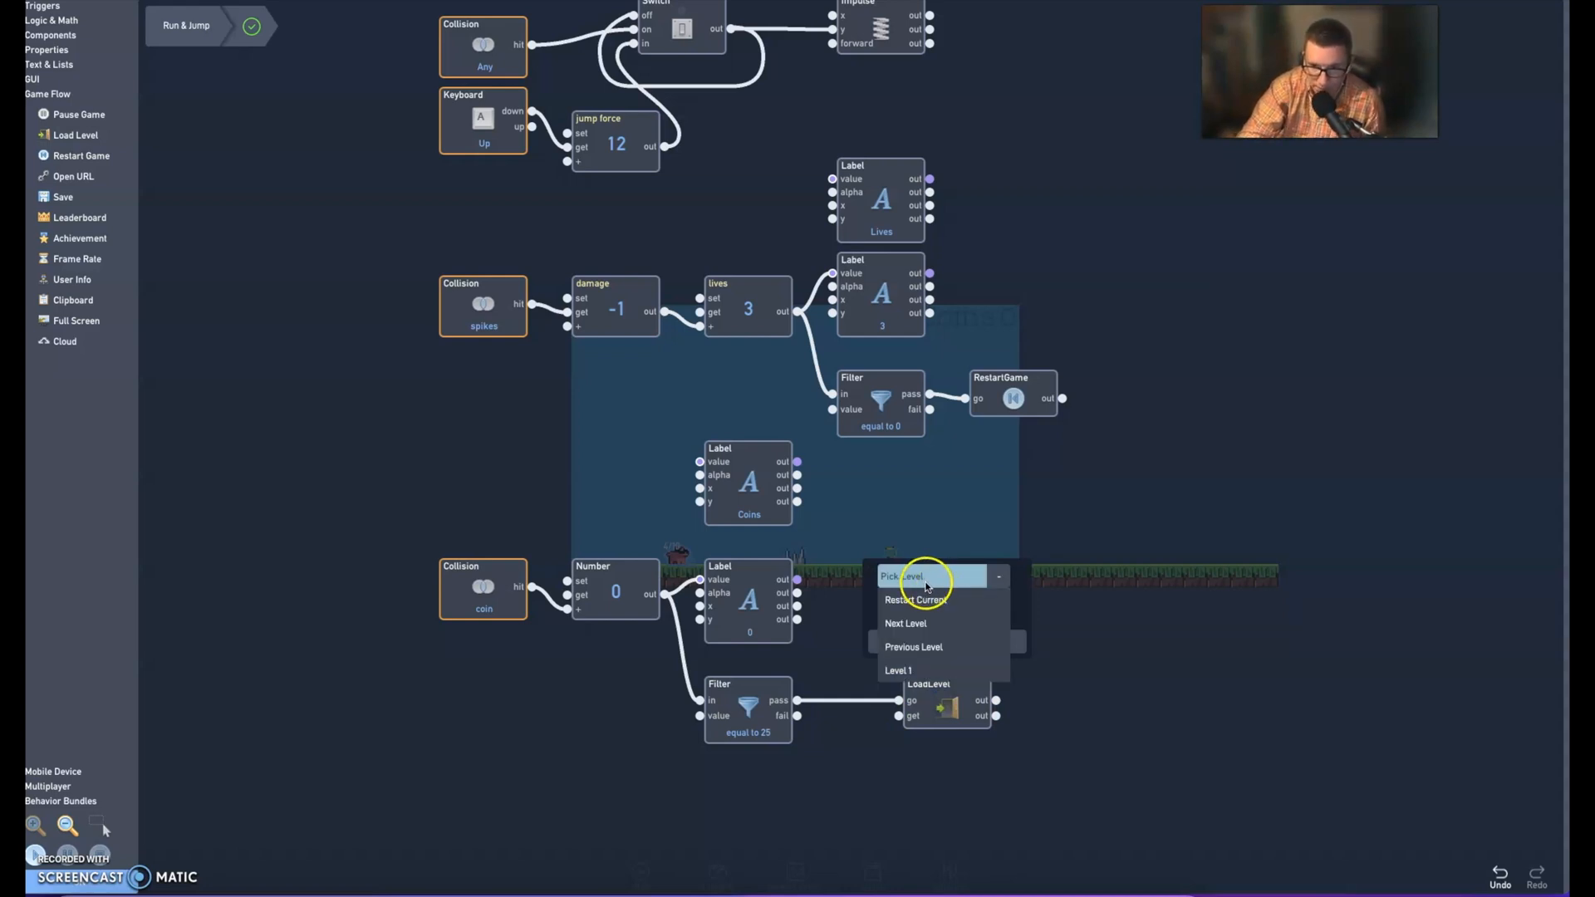
left_click(905, 623)
left_click(905, 638)
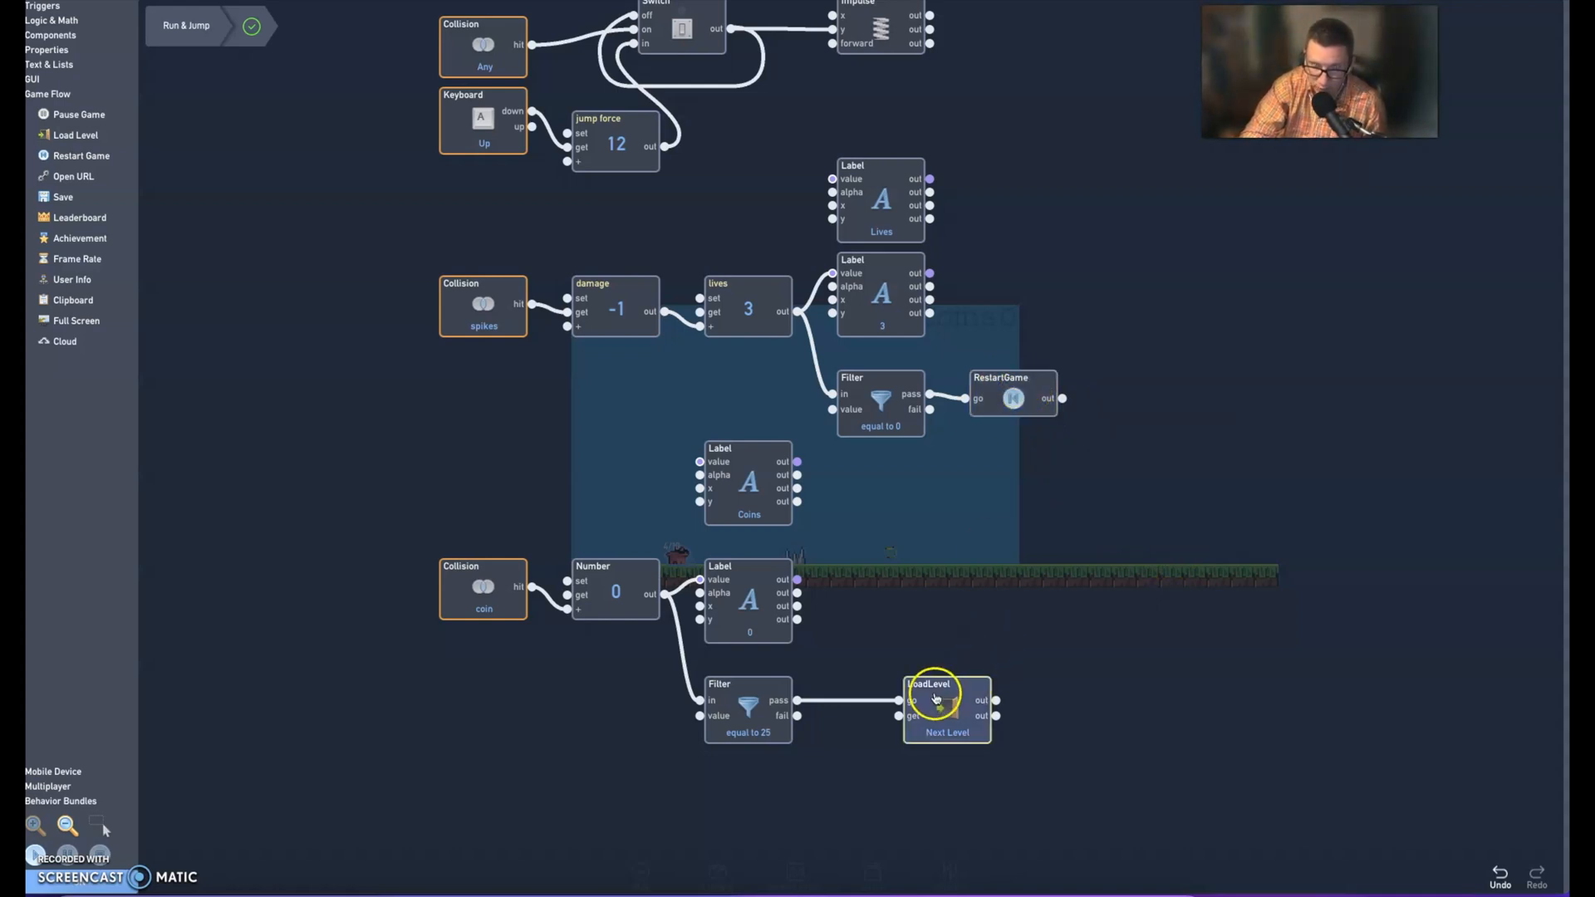
Examine the level choices offered by the coin Filter's LoadLevel component, keeping its current selection
left_click(949, 748)
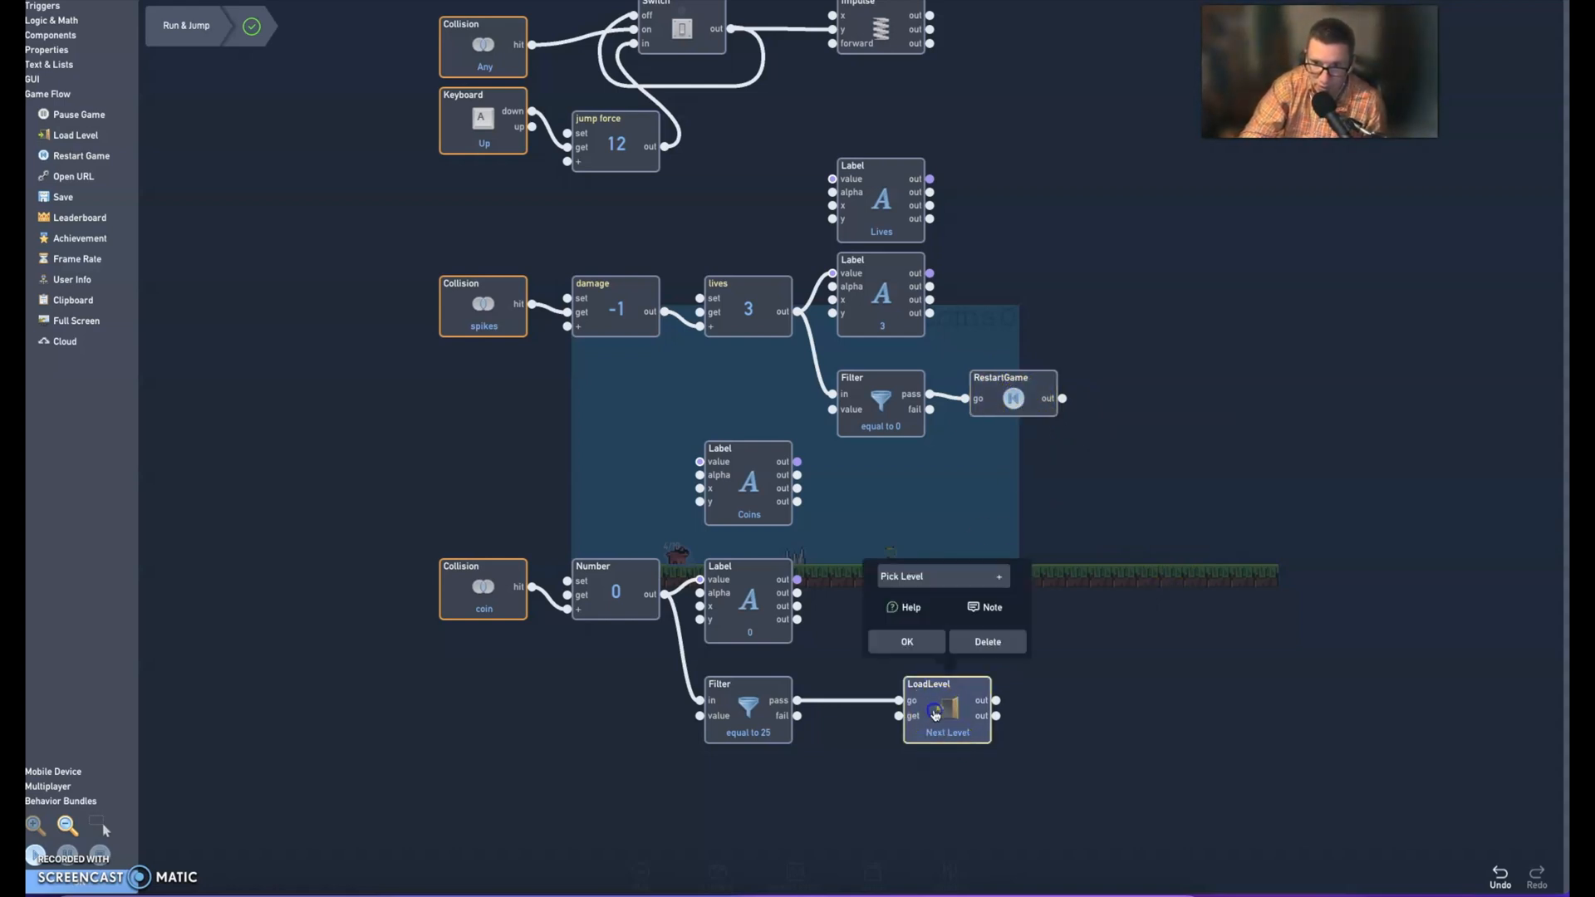
left_click(936, 579)
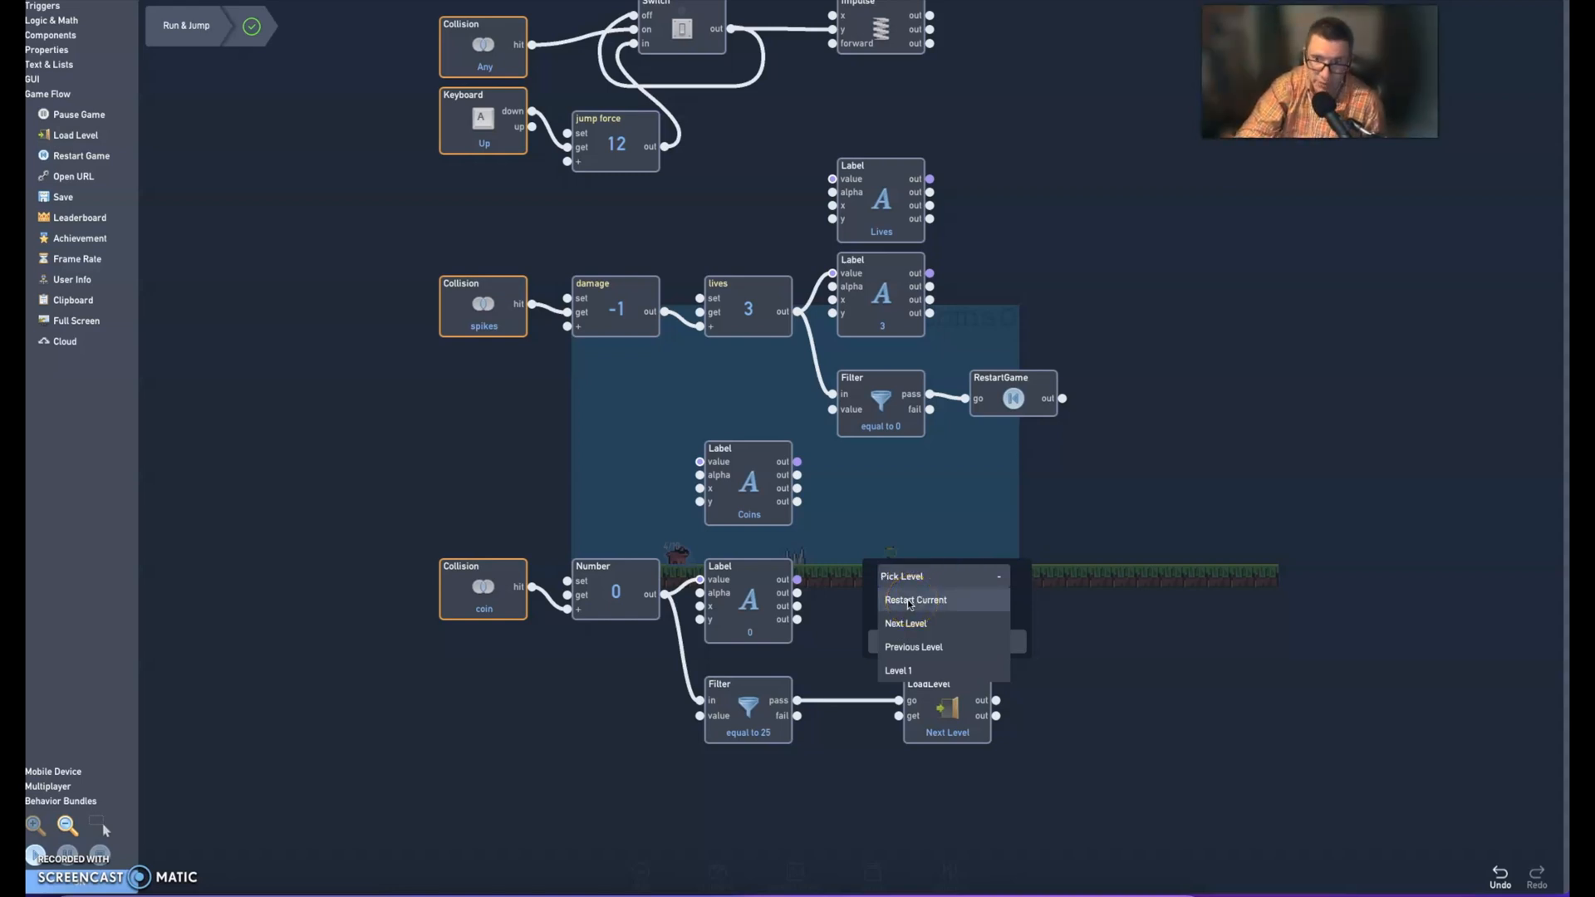
left_click(1118, 571)
left_click(911, 637)
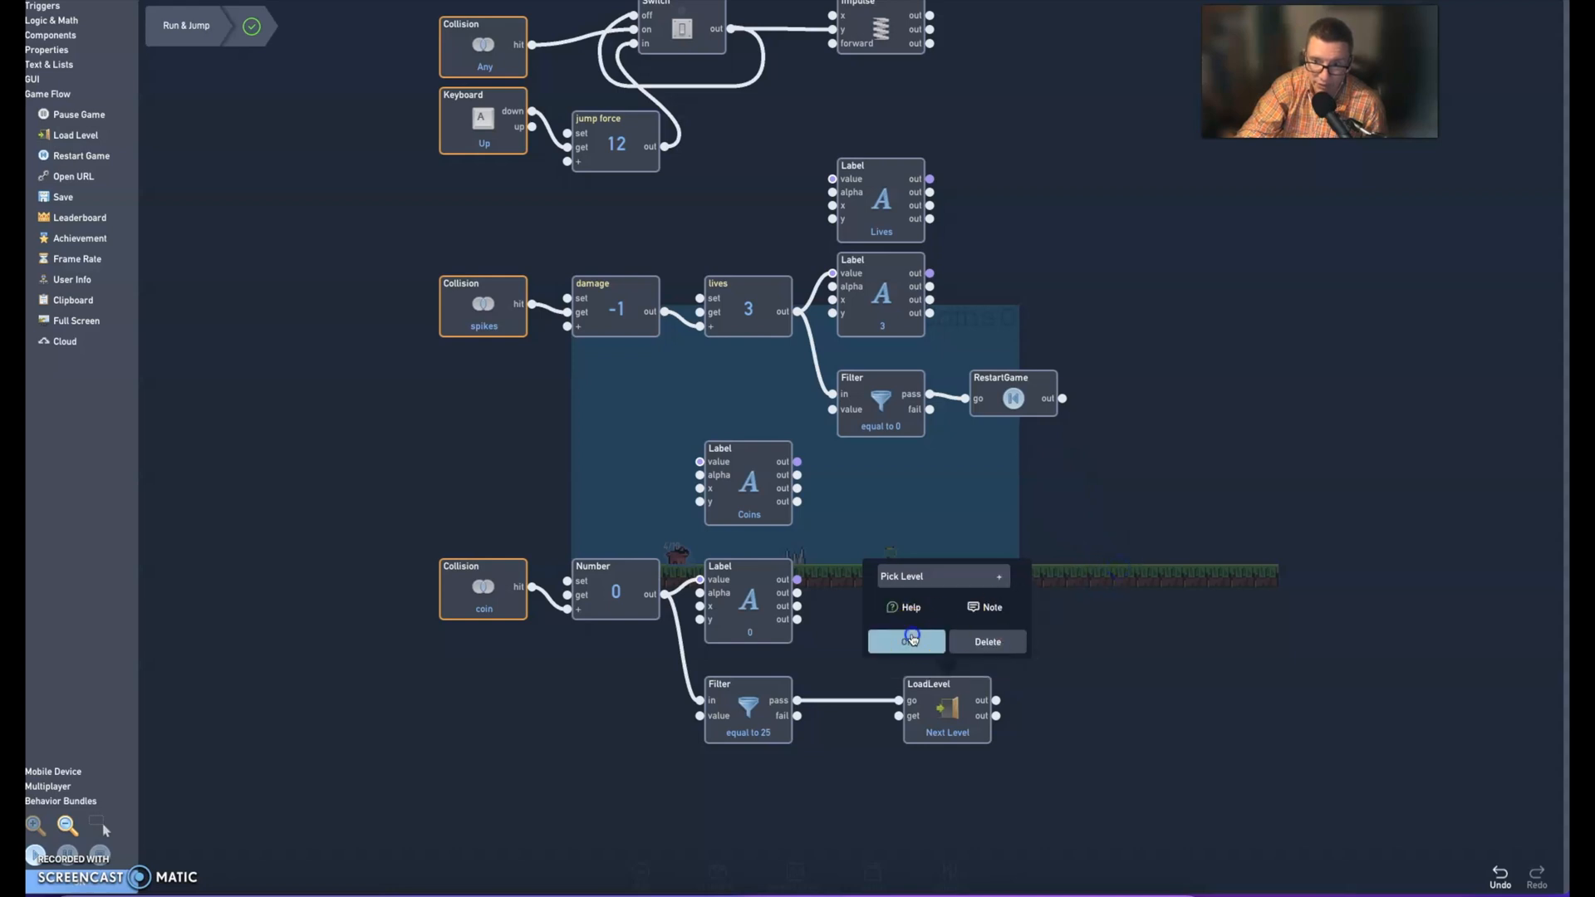
Replace the RestartGame component beside the lives Filter with a Load Level component and connect the Filter's pass output to its go input
left_click(1014, 431)
left_click(1053, 333)
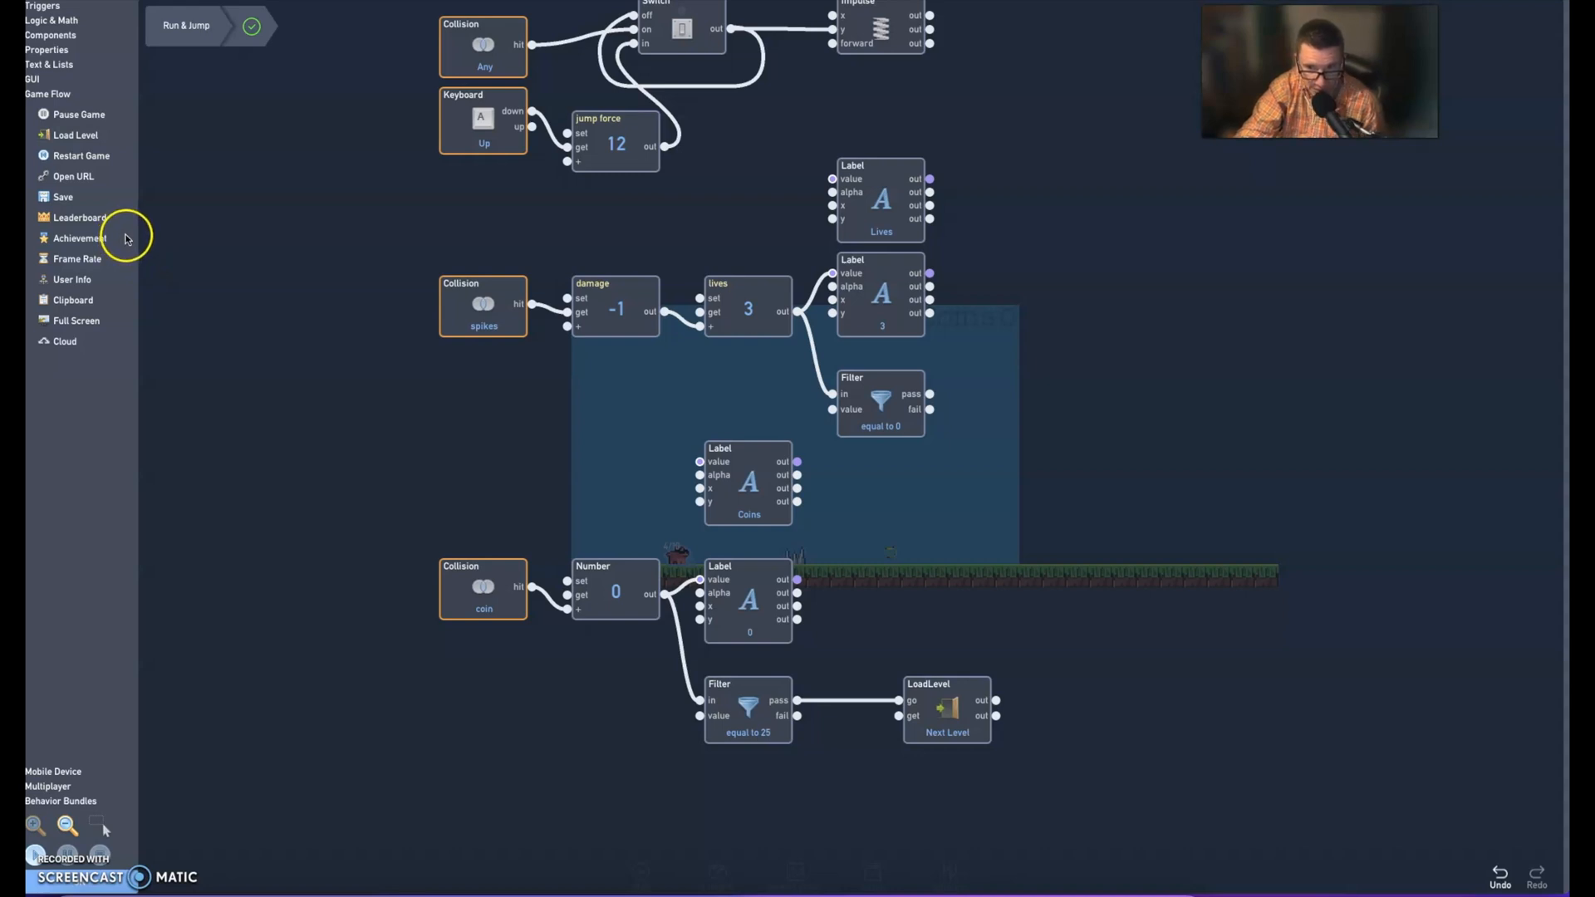
left_click(75, 135)
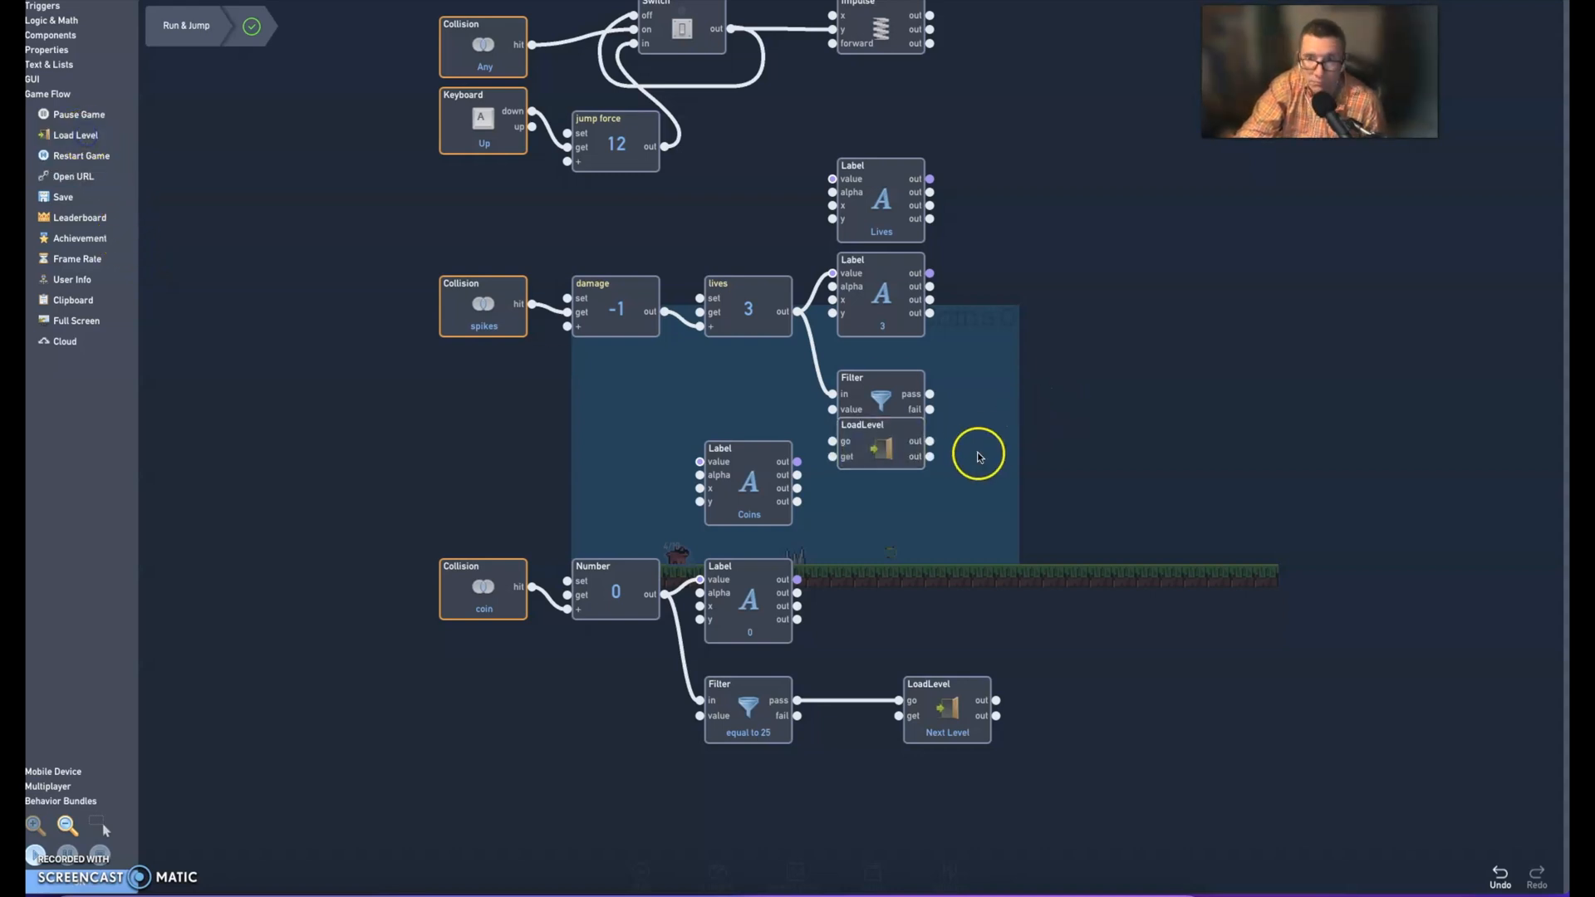
left_click_drag(880, 444, 1074, 398)
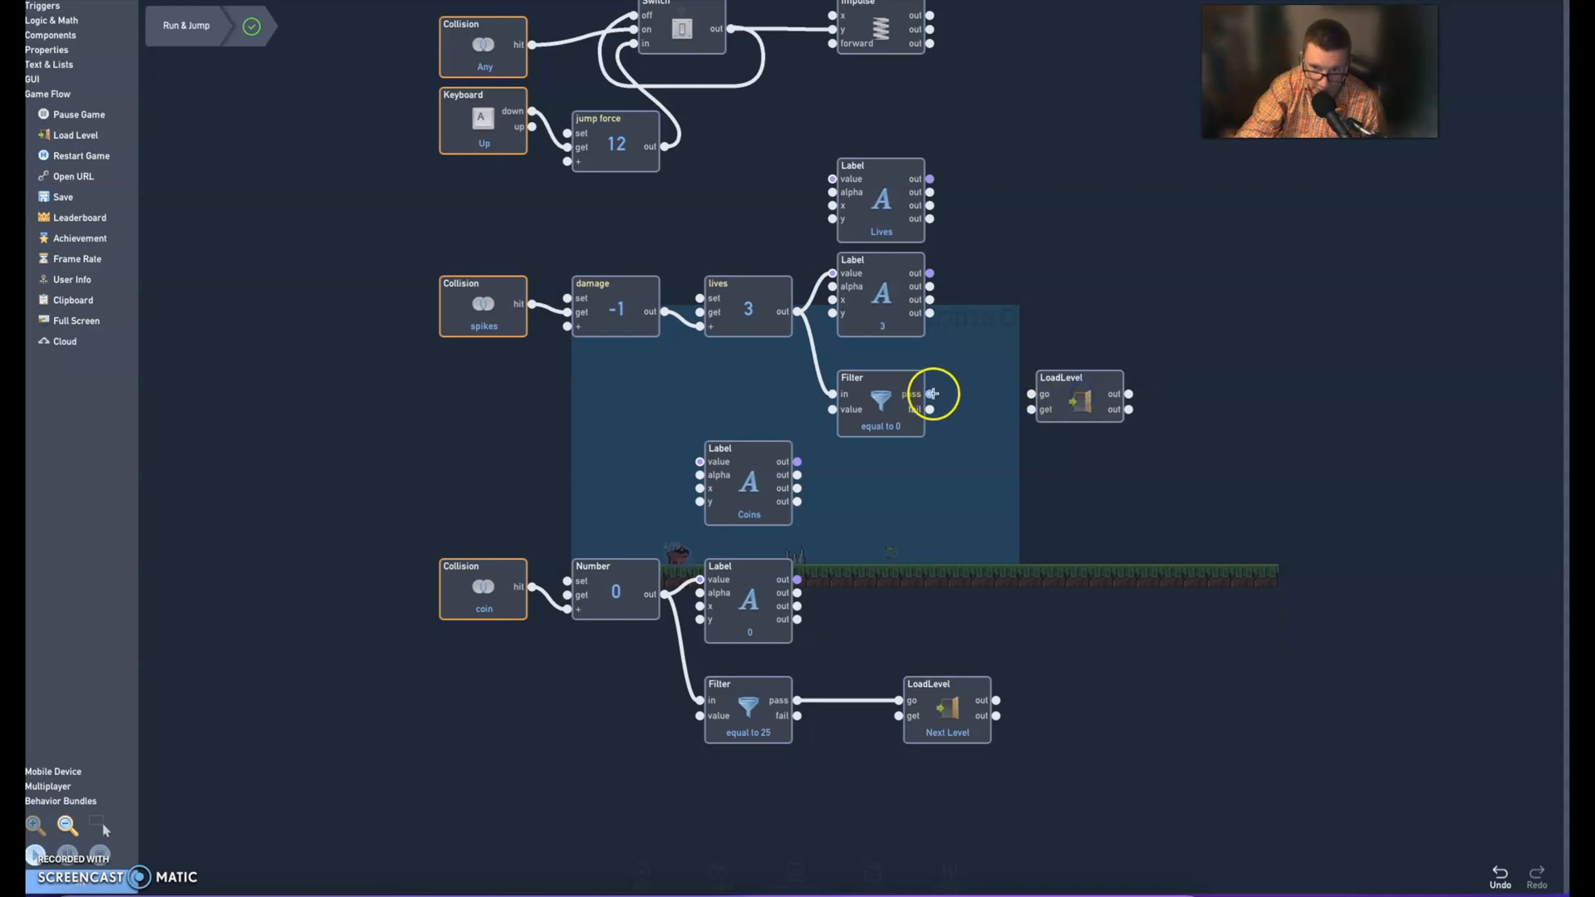
left_click_drag(931, 394, 1036, 395)
Set the lives Filter's LoadLevel component to Restart Current
left_click(1044, 269)
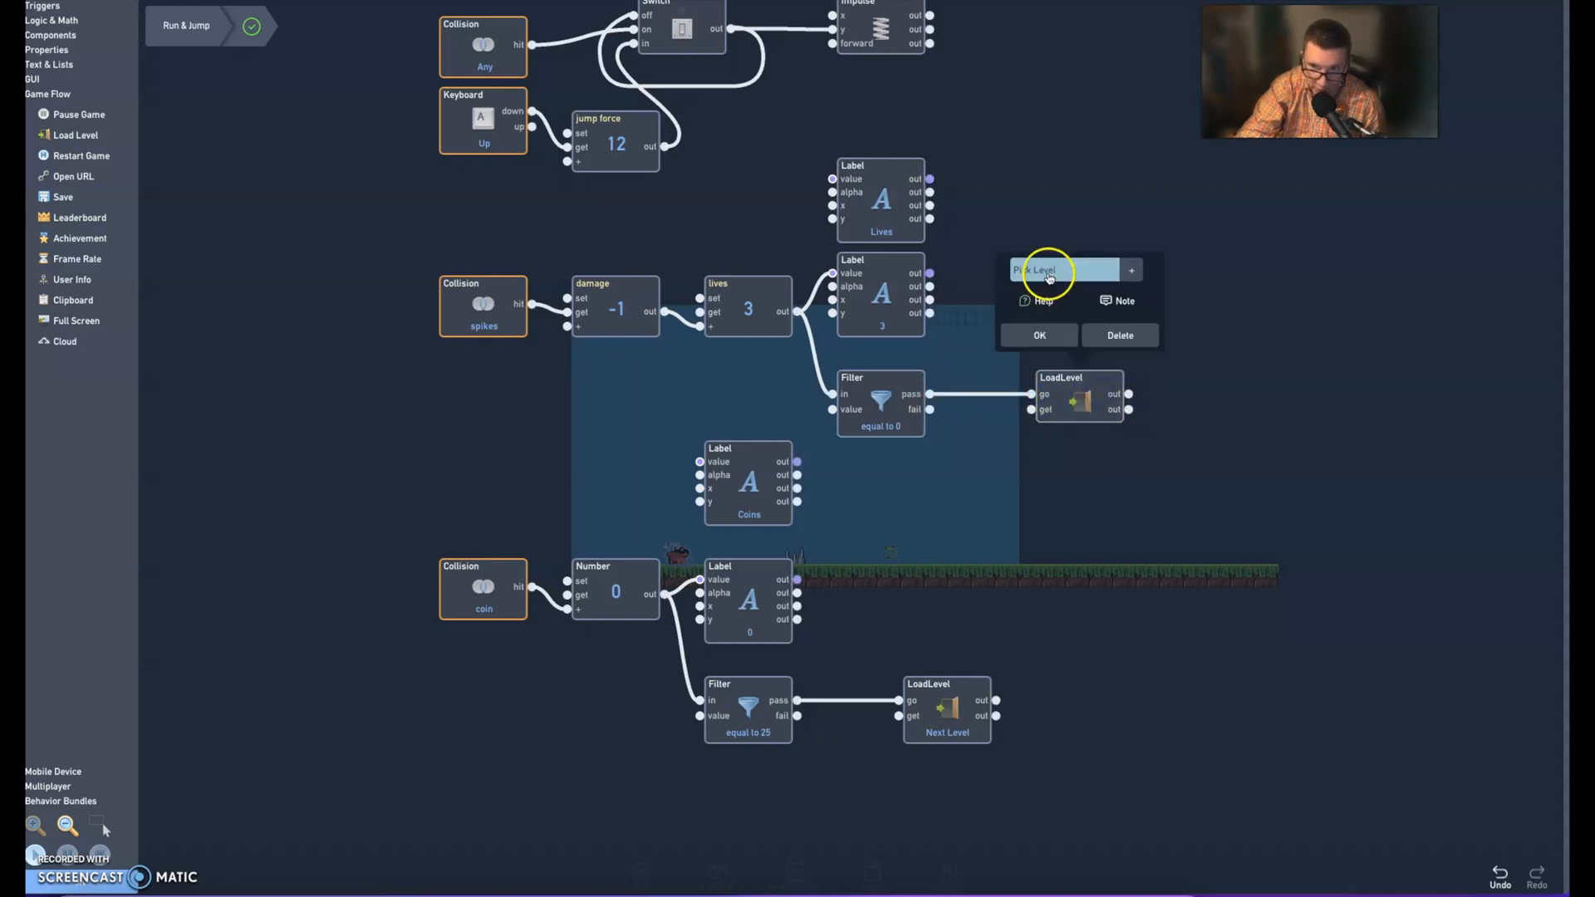
left_click(1049, 299)
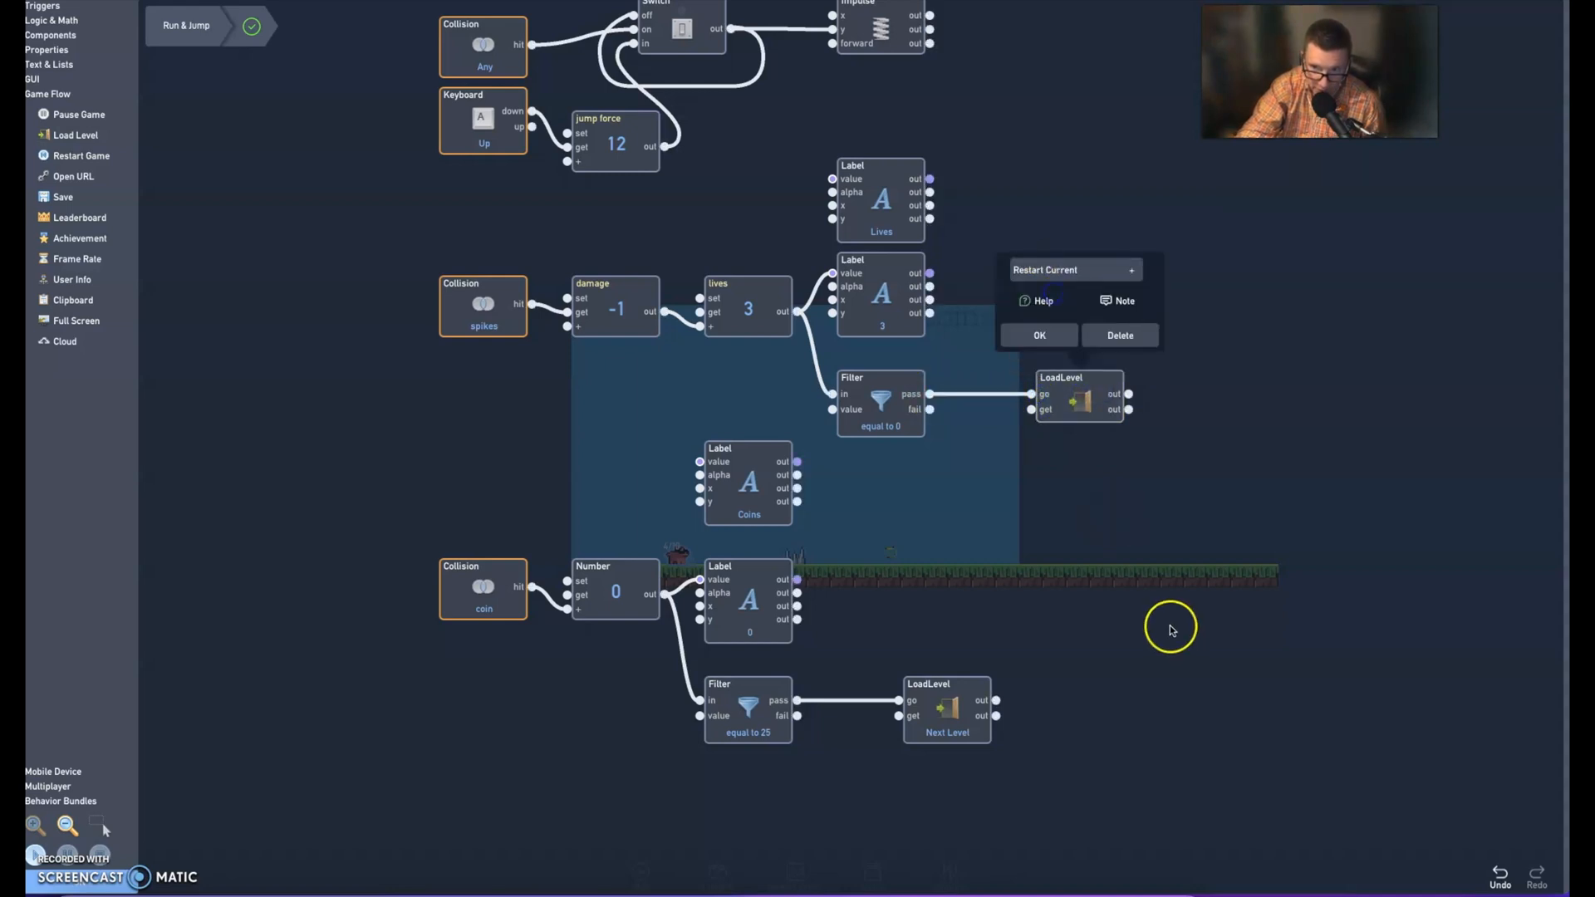
left_click(1037, 331)
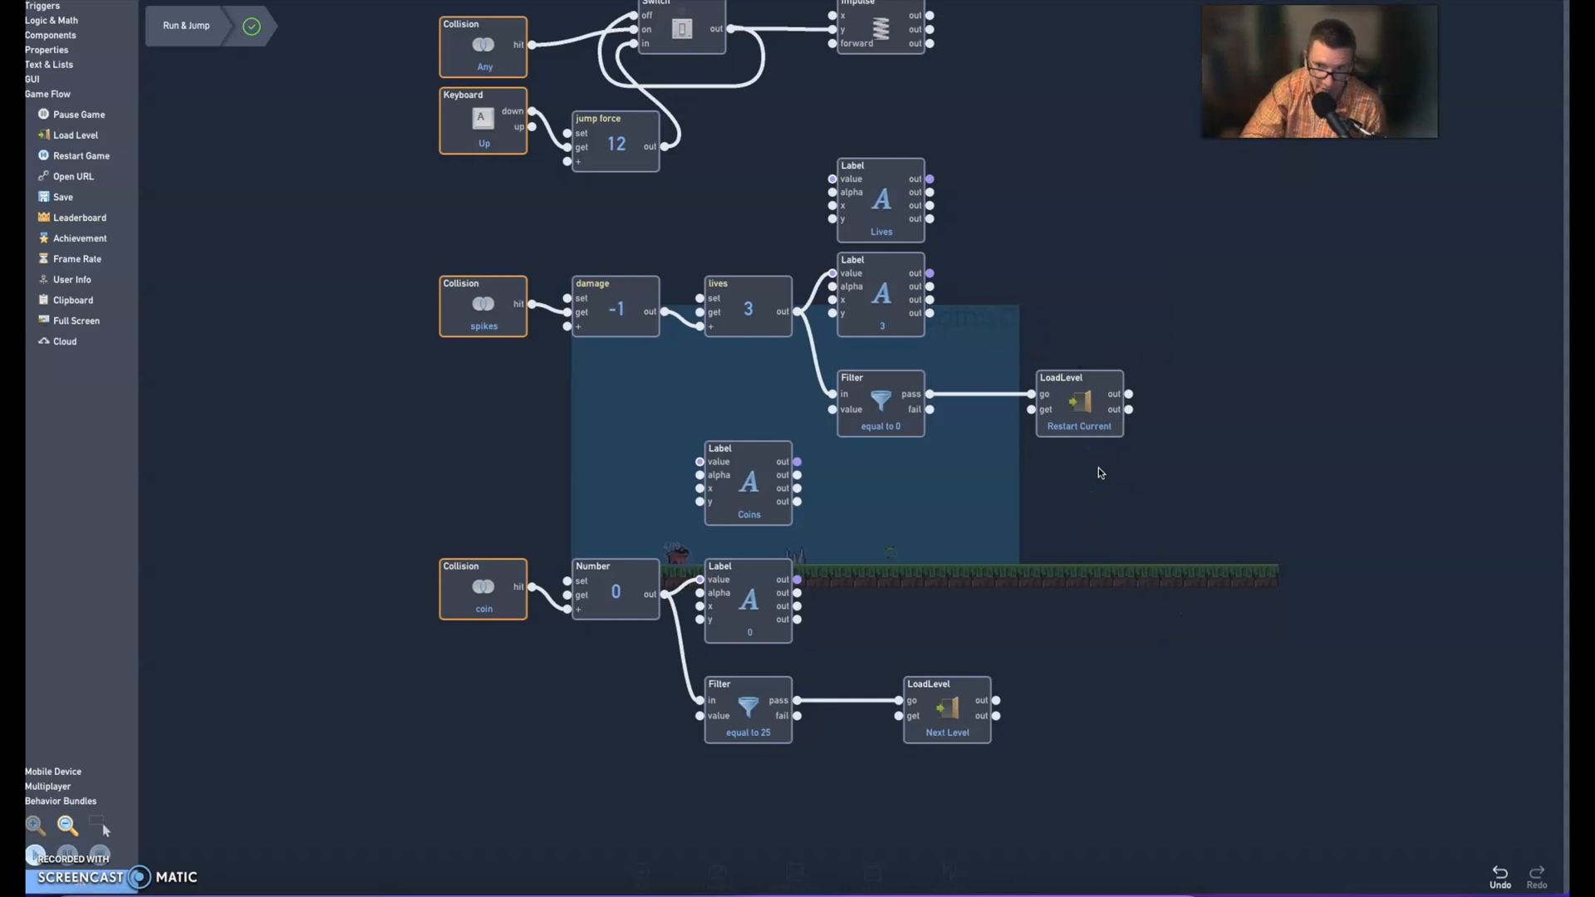